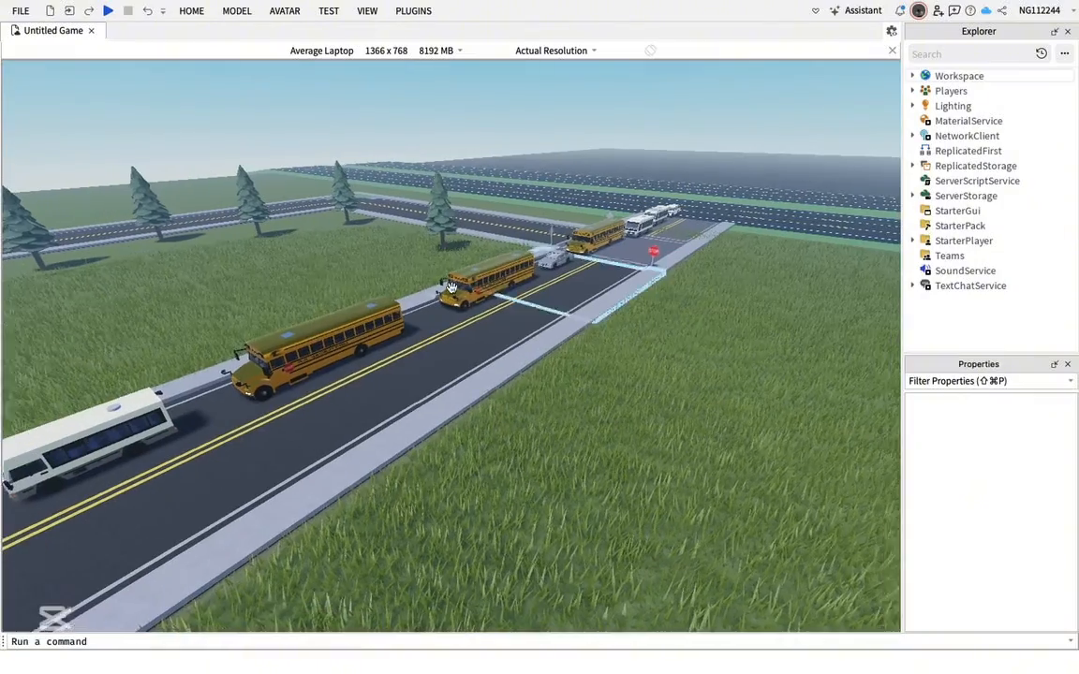
# Open the Toolbox over an empty grass area and switch its library to My Models
pyautogui.press('w')
pyautogui.moveTo(679, 318); pyautogui.dragTo(510, 421, button='right')
pyautogui.press('d')
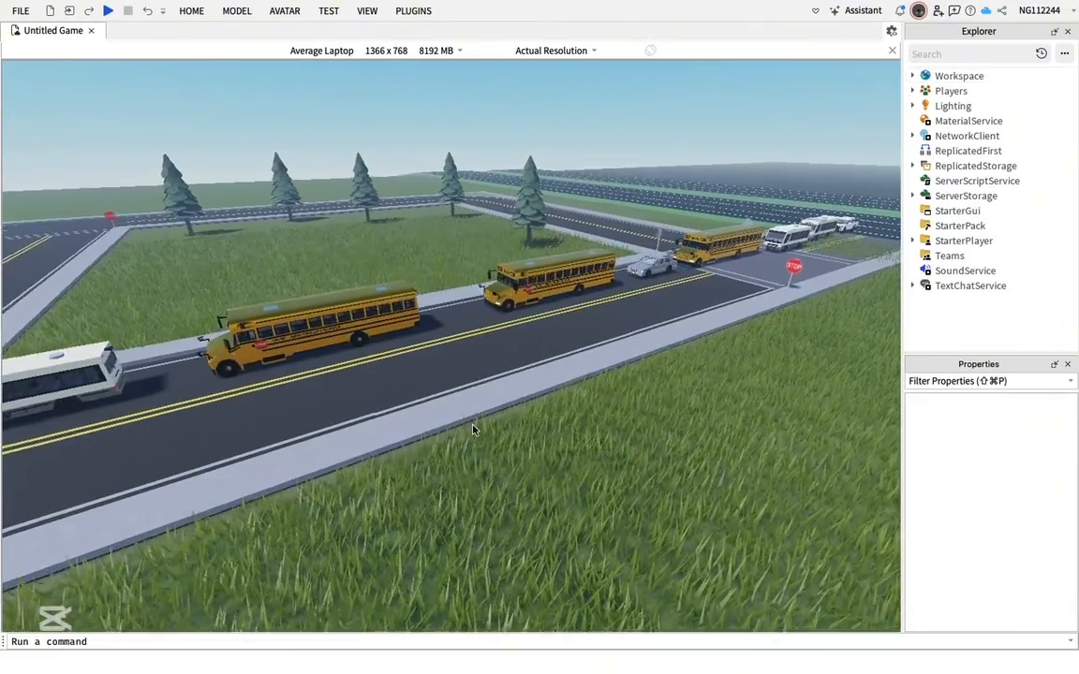
pyautogui.moveTo(557, 530); pyautogui.dragTo(546, 530, button='right')
pyautogui.press('w')
pyautogui.press('w')
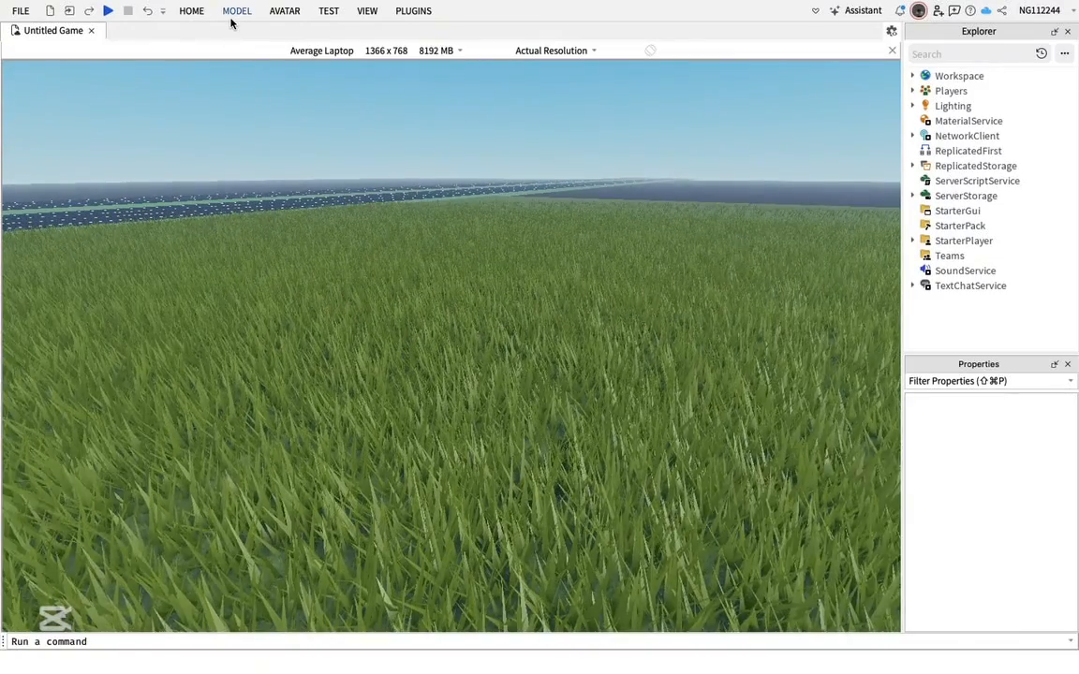
pyautogui.click(234, 12)
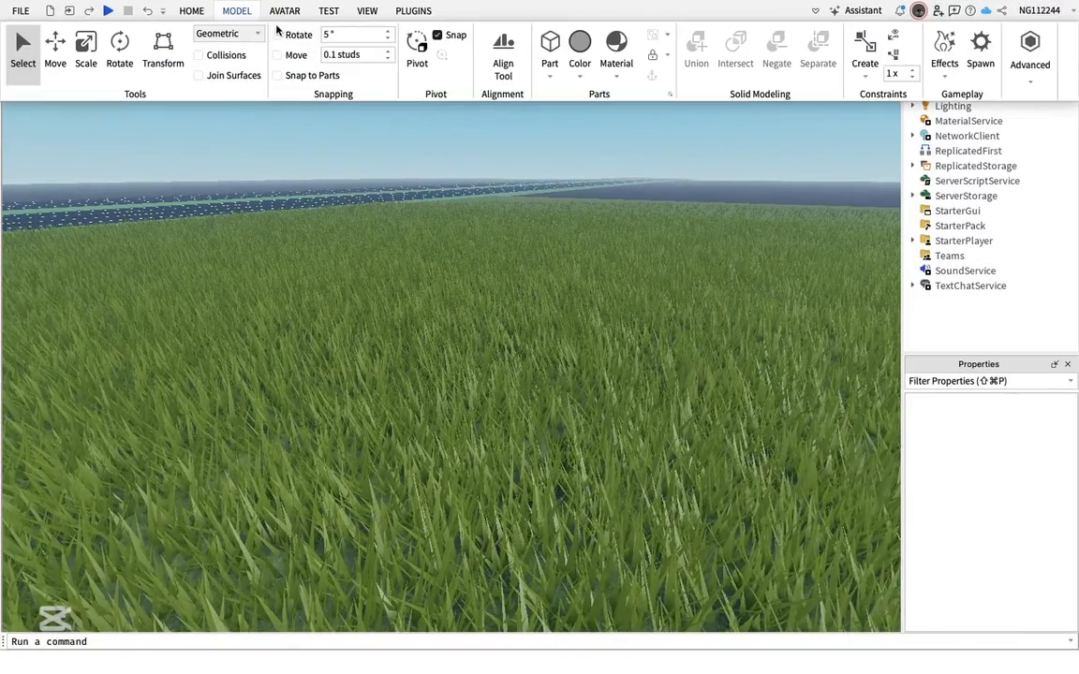
pyautogui.click(195, 12)
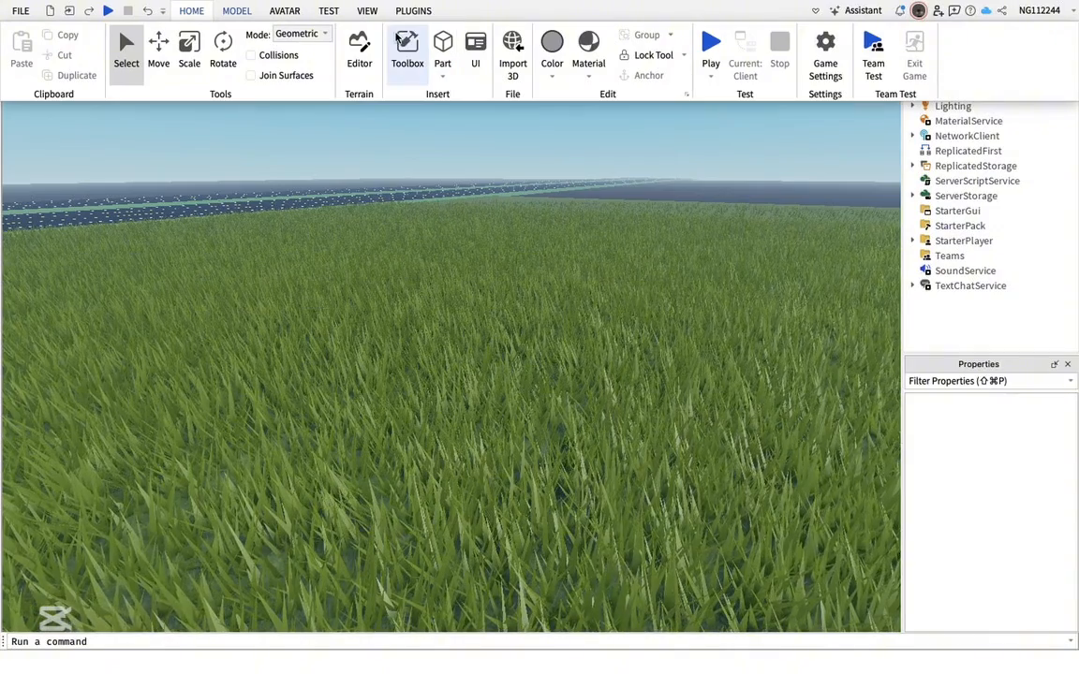
pyautogui.click(394, 63)
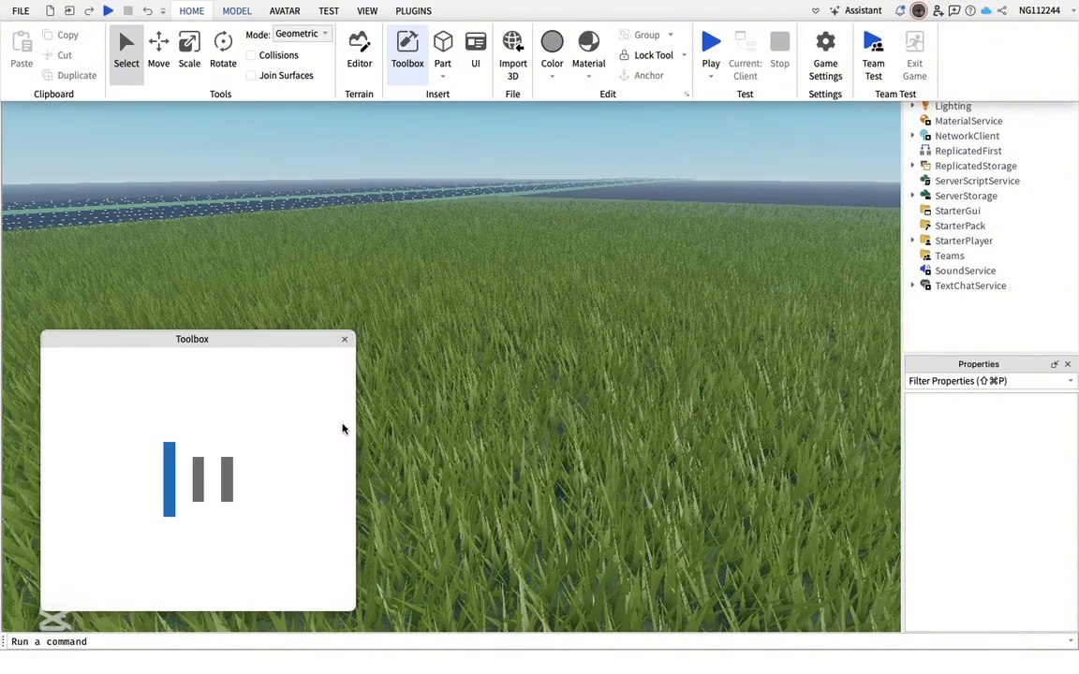
pyautogui.click(346, 503)
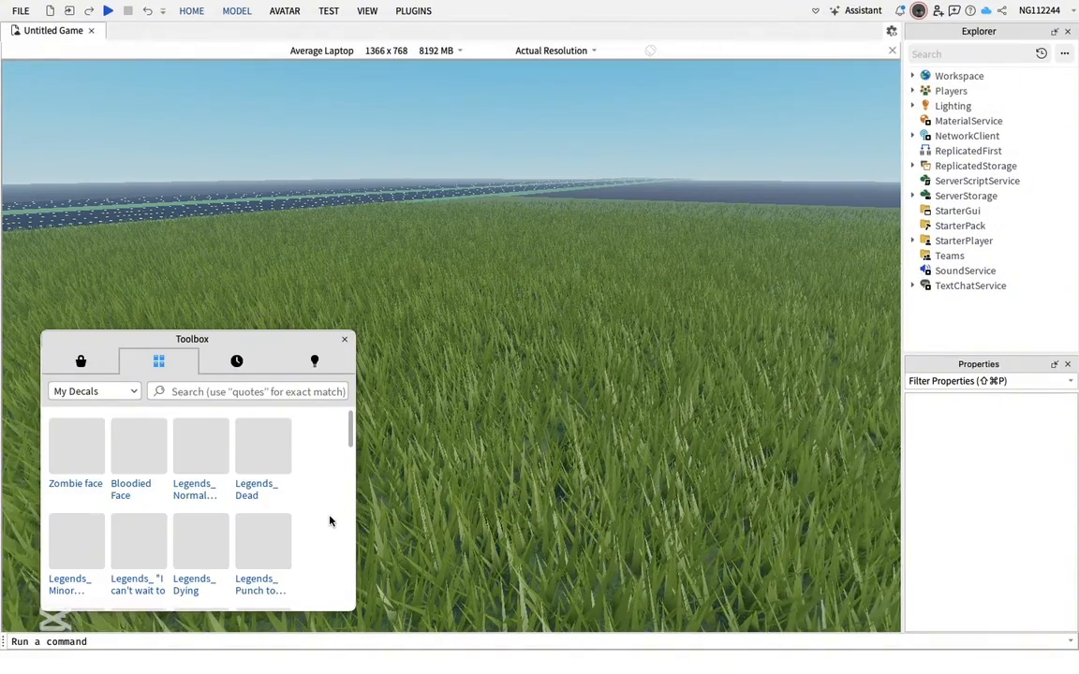
pyautogui.scroll(-1, 330, 519)
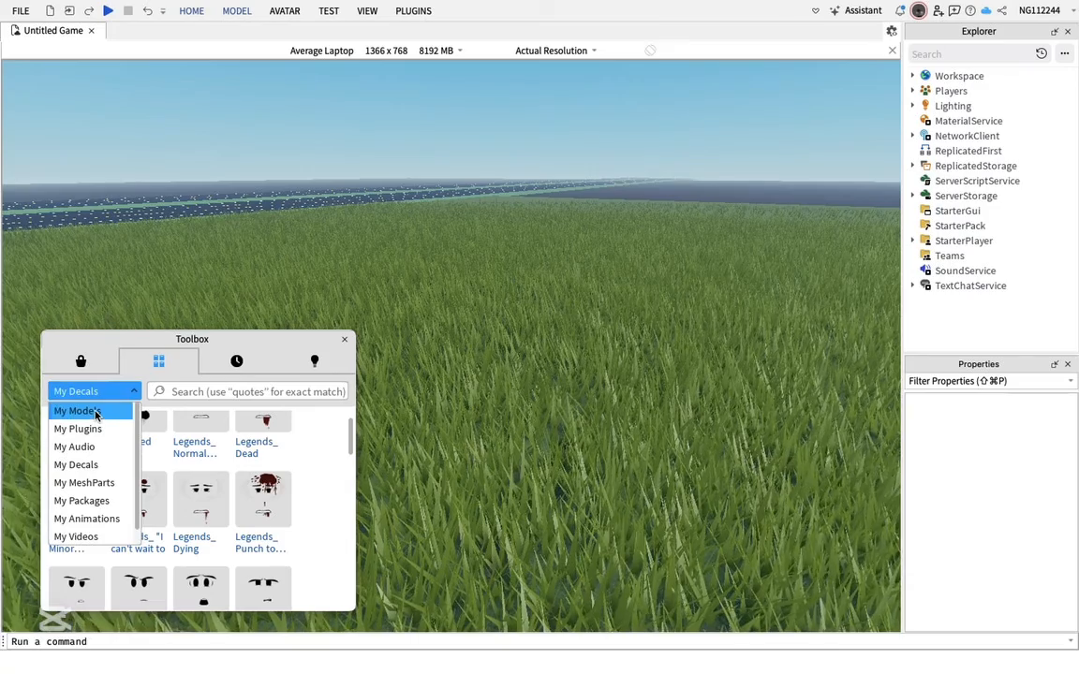
pyautogui.click(96, 412)
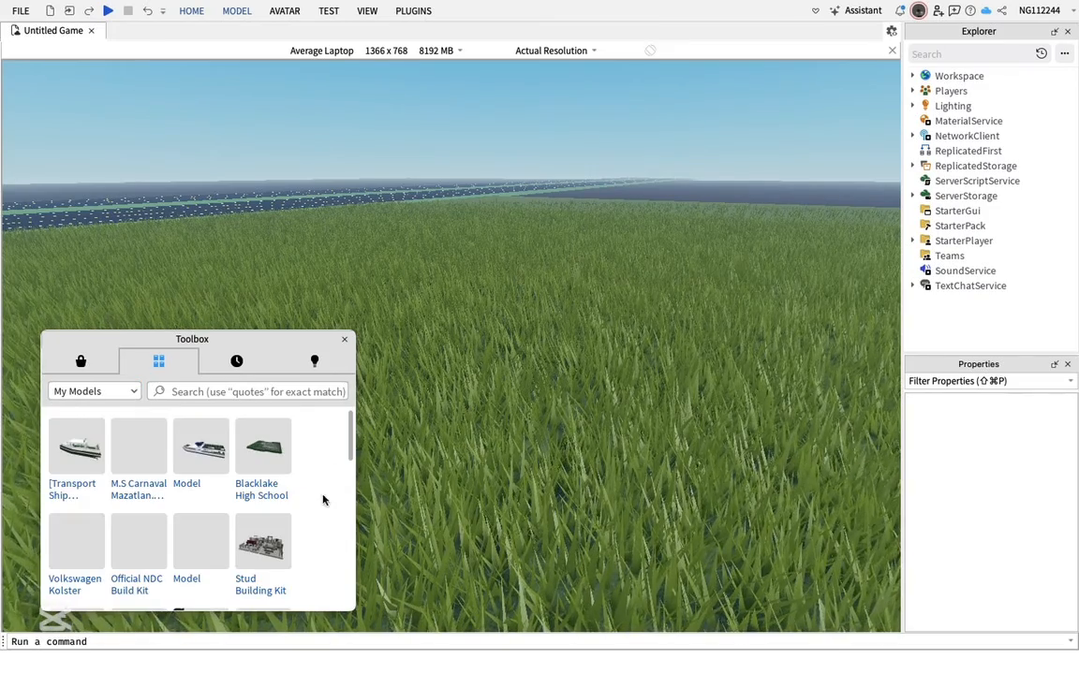
# Insert the cars rig pack 2 lol model from My Models into the scene, accepting the scripts warning
pyautogui.scroll(-5, 320, 528)
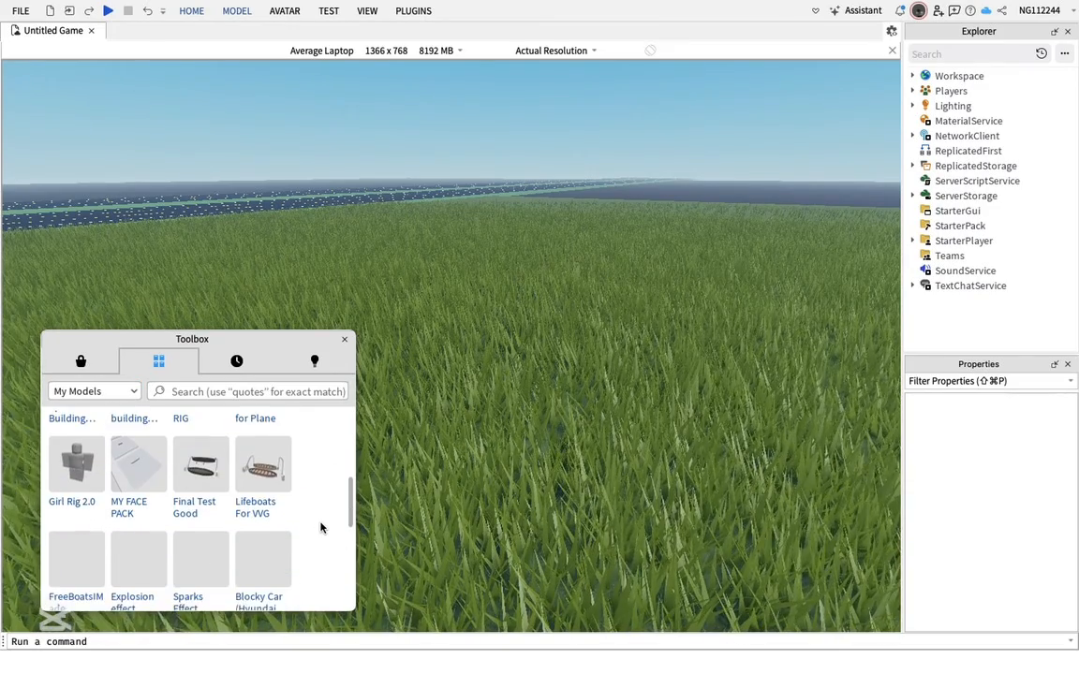
pyautogui.scroll(-5, 324, 543)
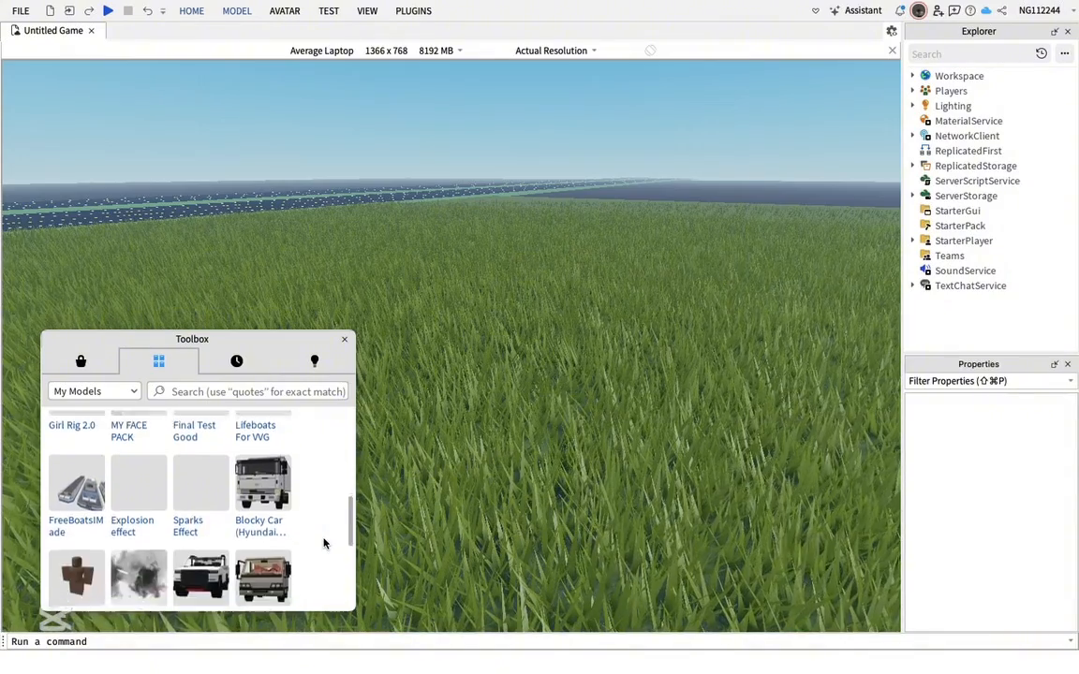
pyautogui.scroll(-3, 324, 543)
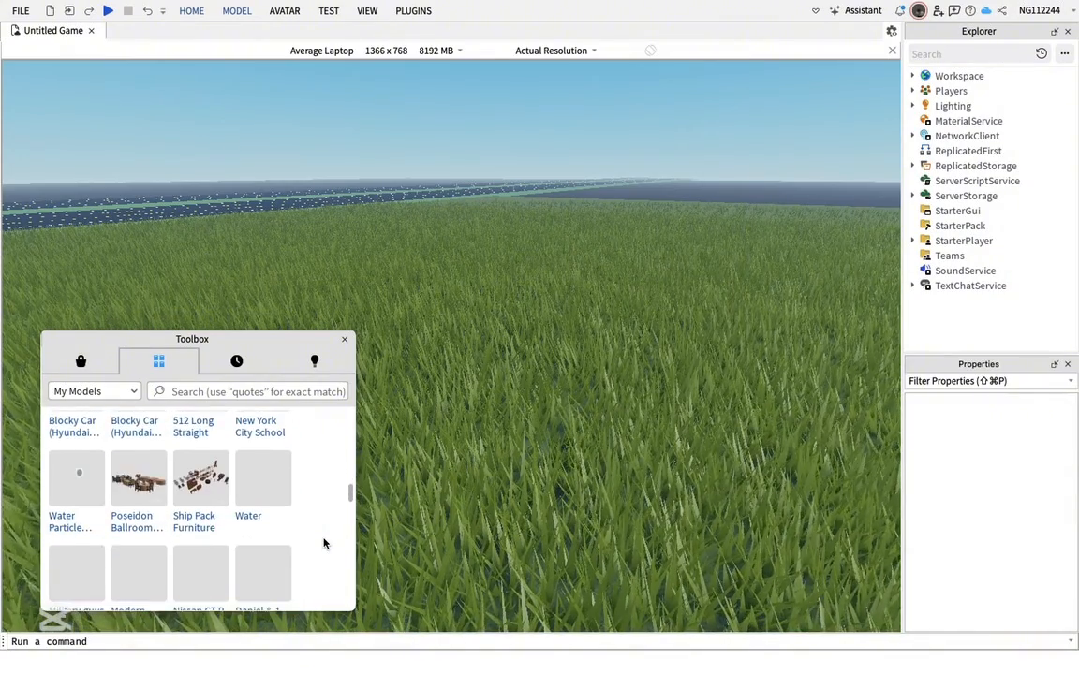
pyautogui.scroll(-6, 324, 543)
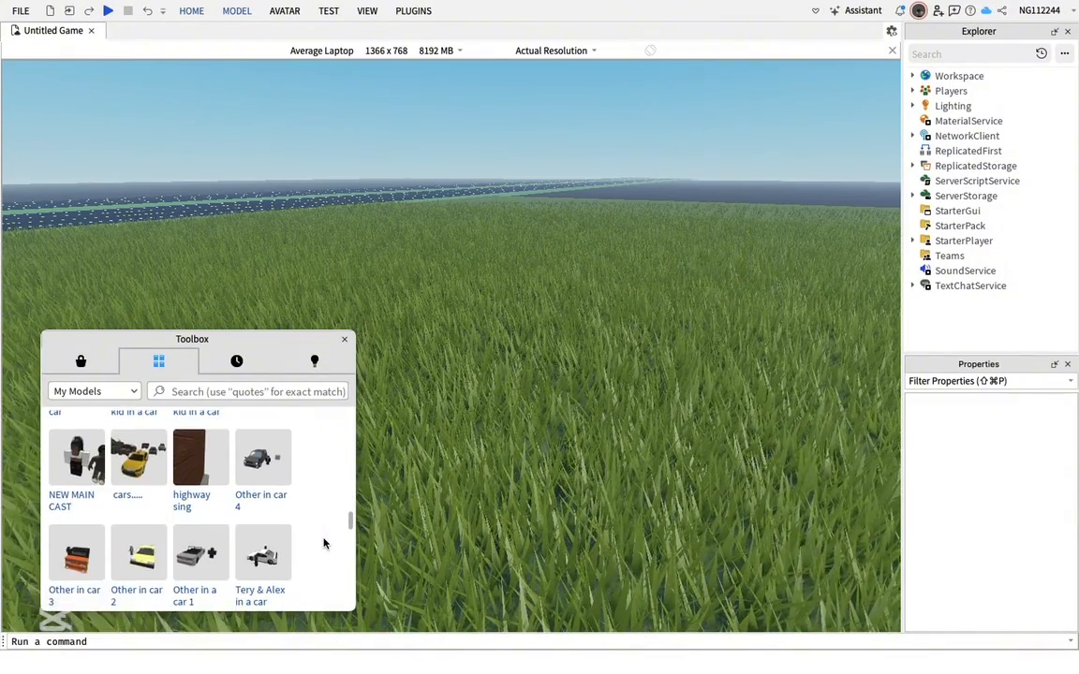
pyautogui.scroll(-6, 324, 543)
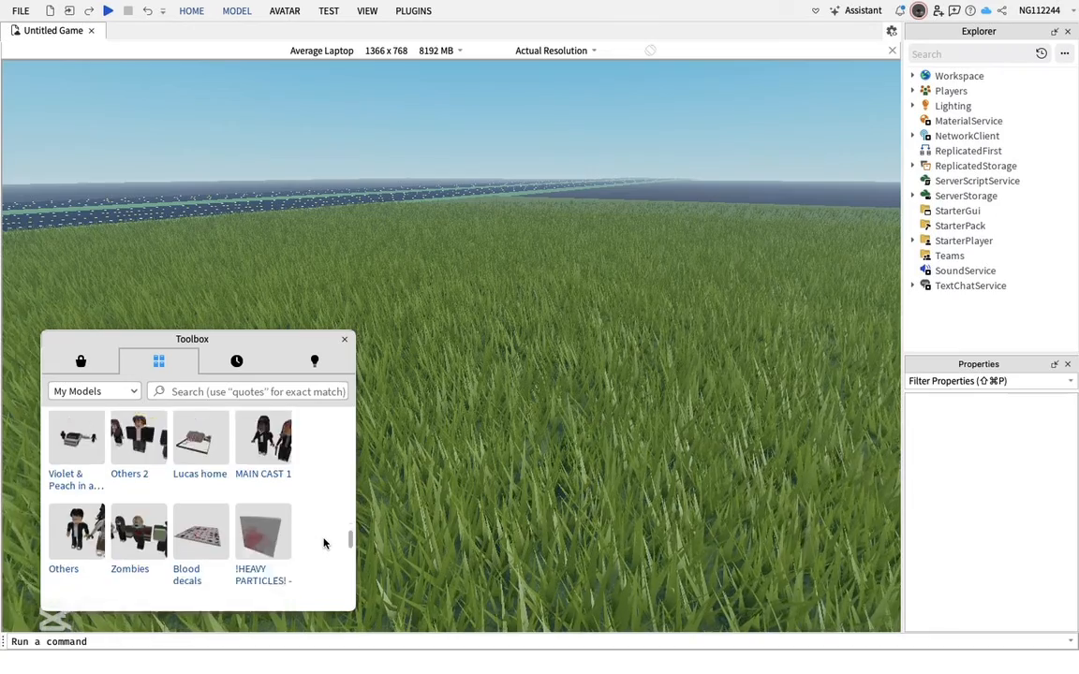
pyautogui.scroll(-6, 324, 543)
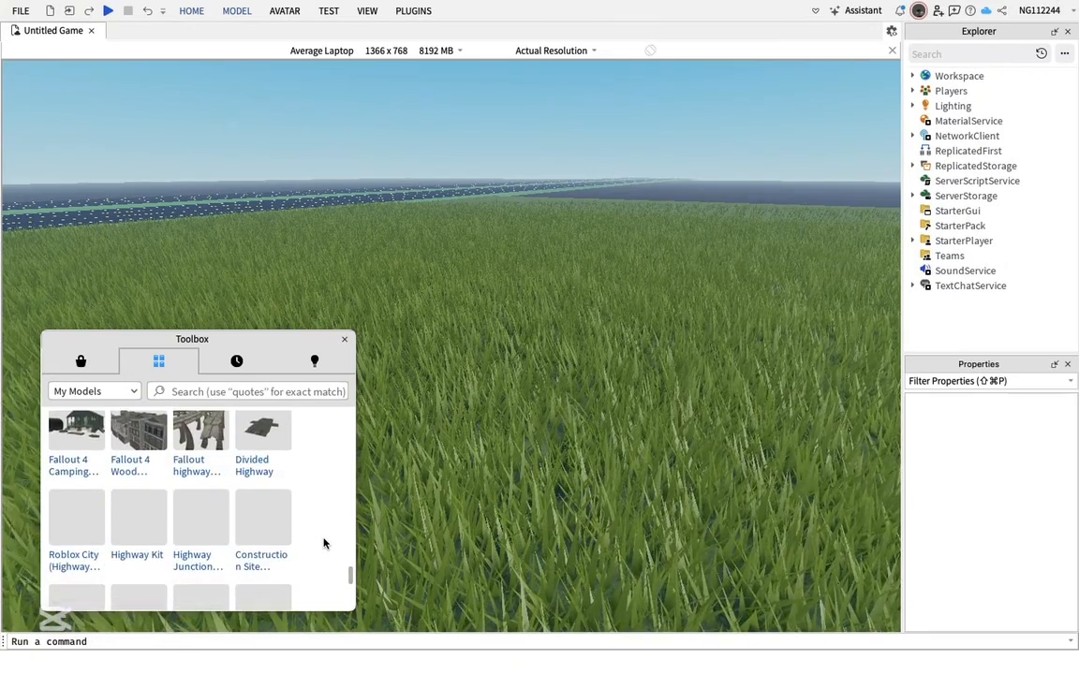
pyautogui.scroll(-3, 324, 544)
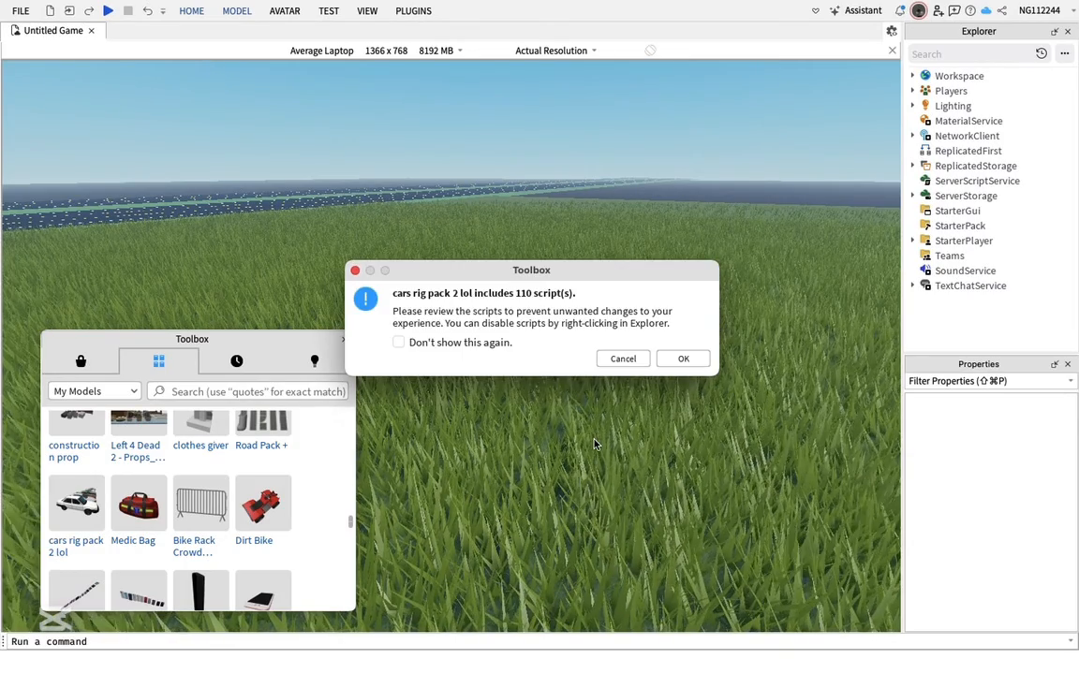
pyautogui.click(685, 359)
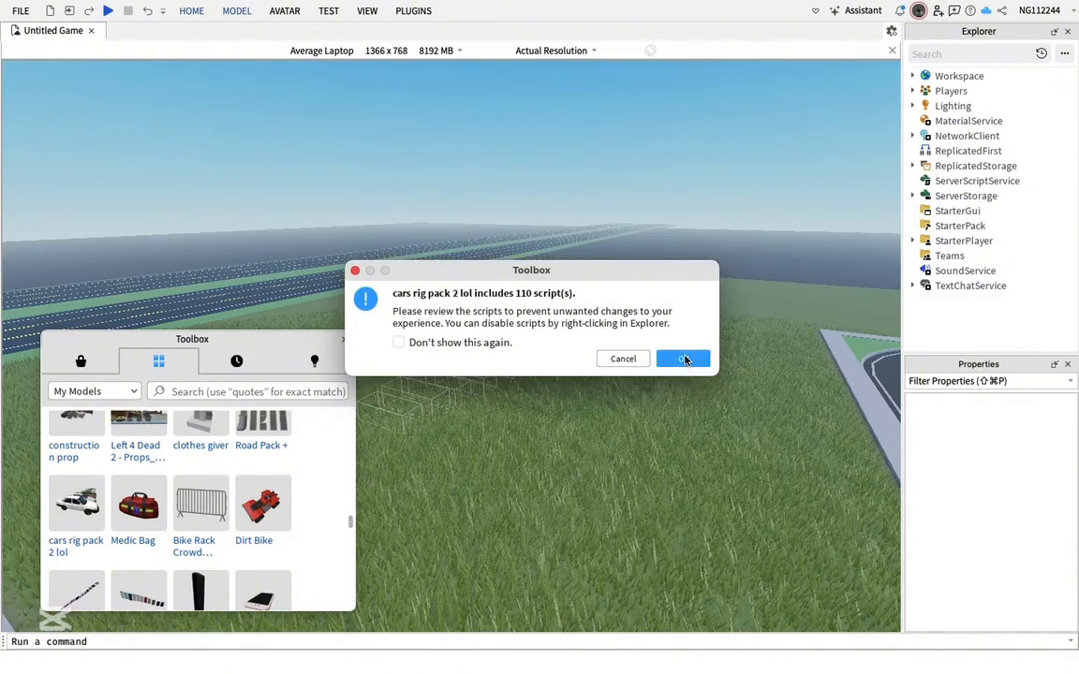
pyautogui.click(551, 401)
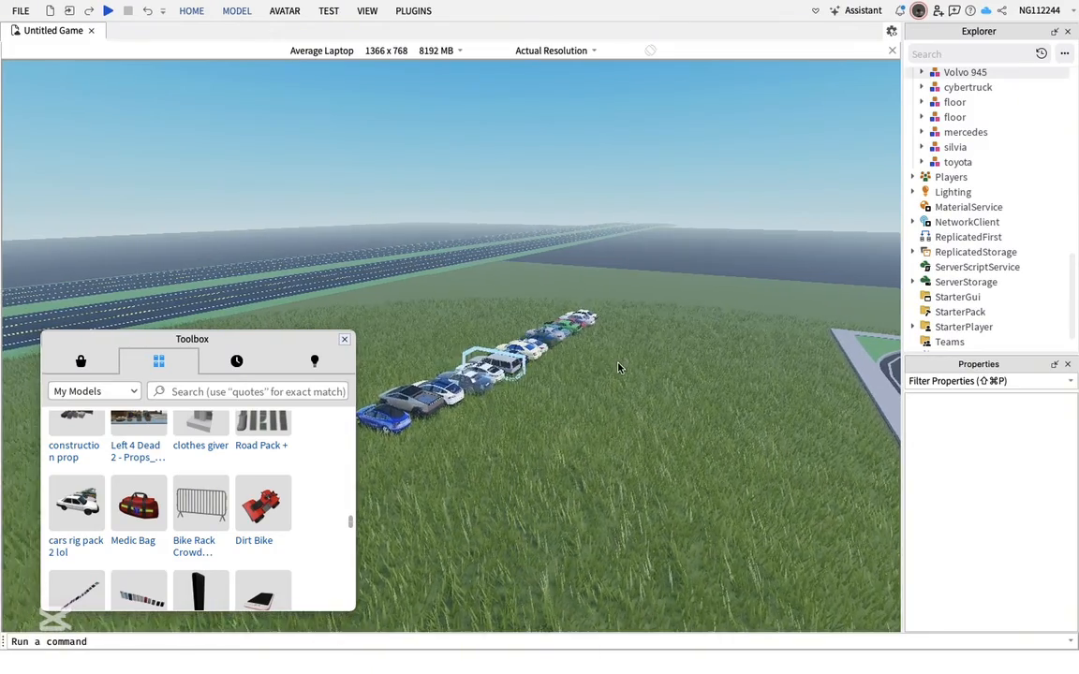
# Move the Ford Victoria police car out of the row of cars onto open grass
pyautogui.moveTo(618, 369); pyautogui.dragTo(606, 376, button='right')
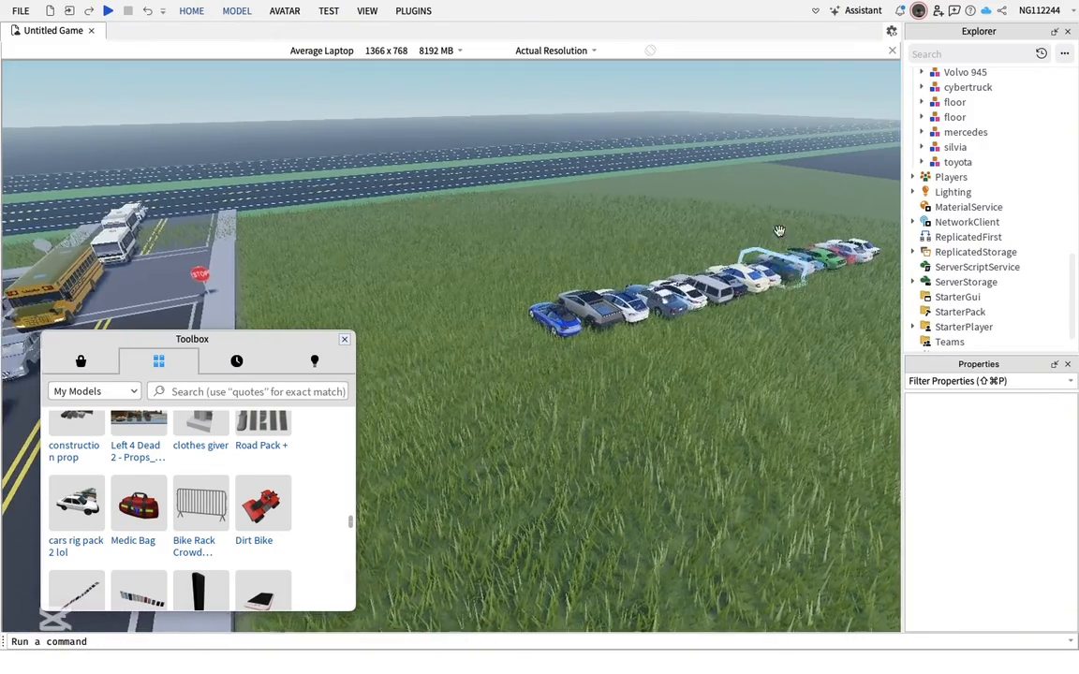
pyautogui.moveTo(634, 426)
pyautogui.mouseDown(button='right')
pyautogui.moveTo(653, 416)
pyautogui.moveTo(638, 426)
pyautogui.mouseUp(button='right')
pyautogui.press('w')
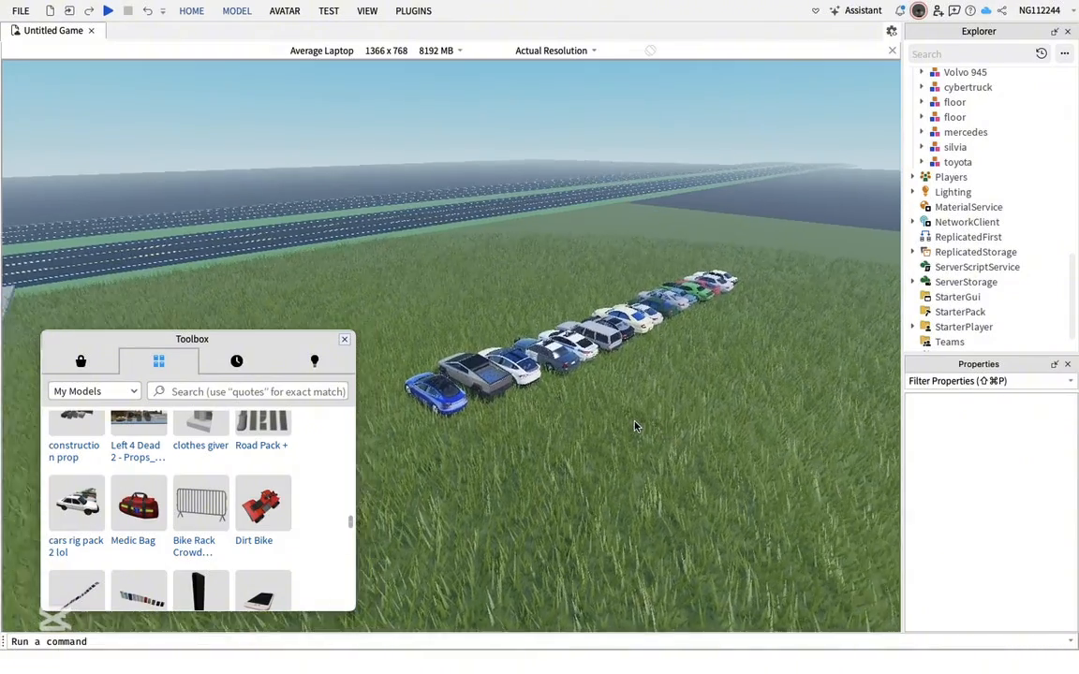
pyautogui.press('w')
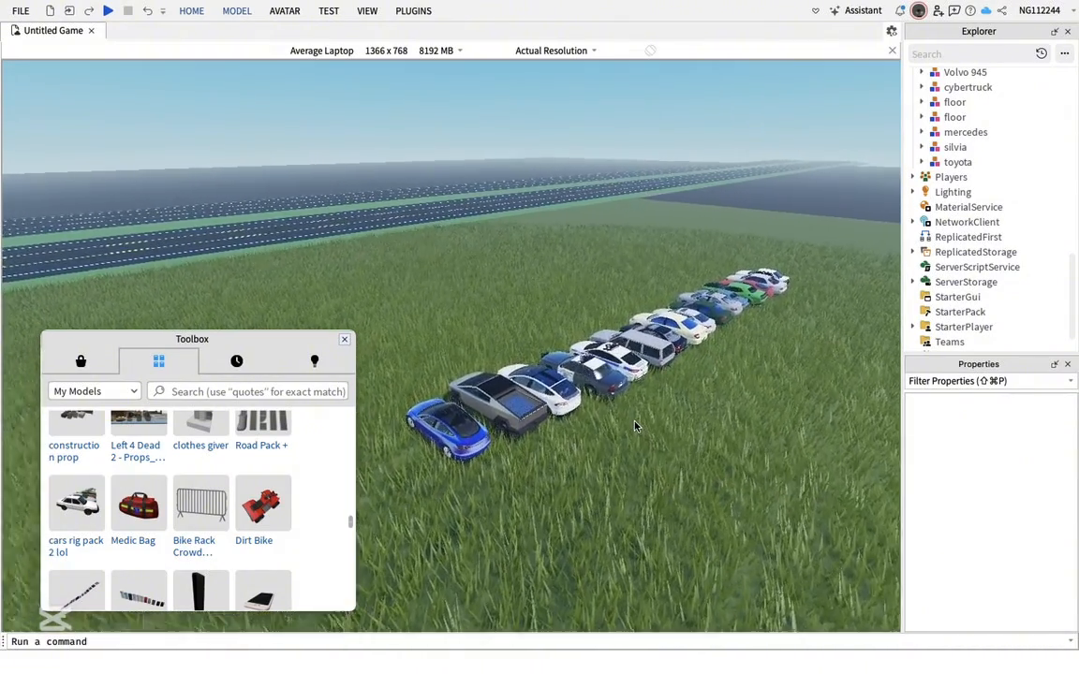
pyautogui.press('w')
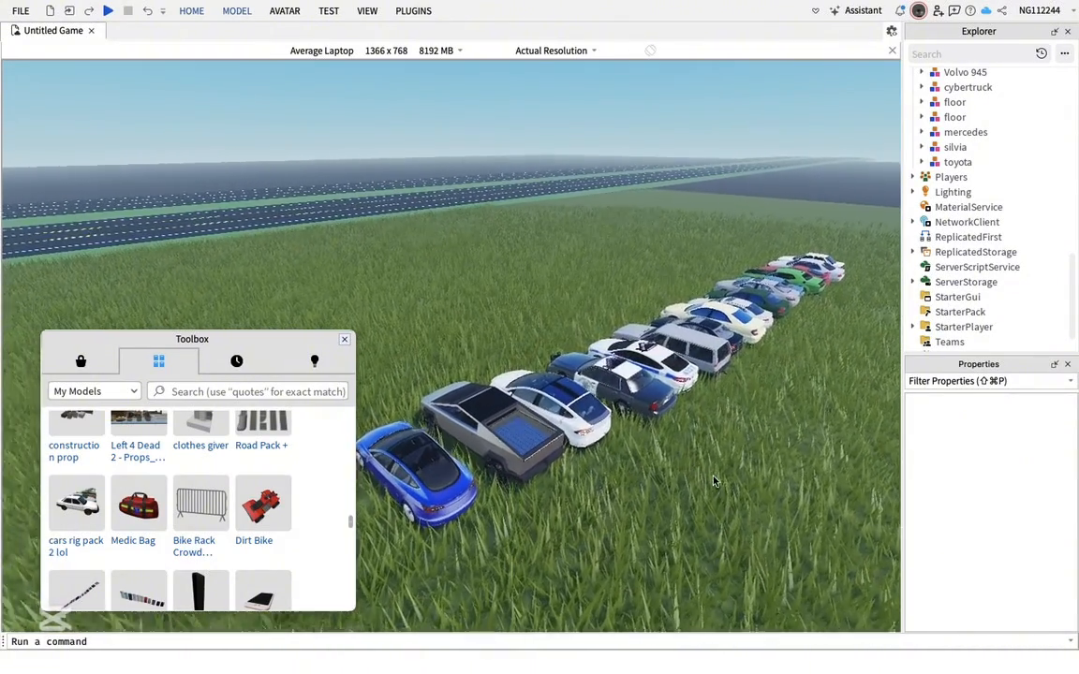
pyautogui.press('w')
pyautogui.moveTo(712, 481); pyautogui.dragTo(735, 495, button='right')
pyautogui.press('a')
pyautogui.moveTo(563, 429); pyautogui.dragTo(601, 440, button='right')
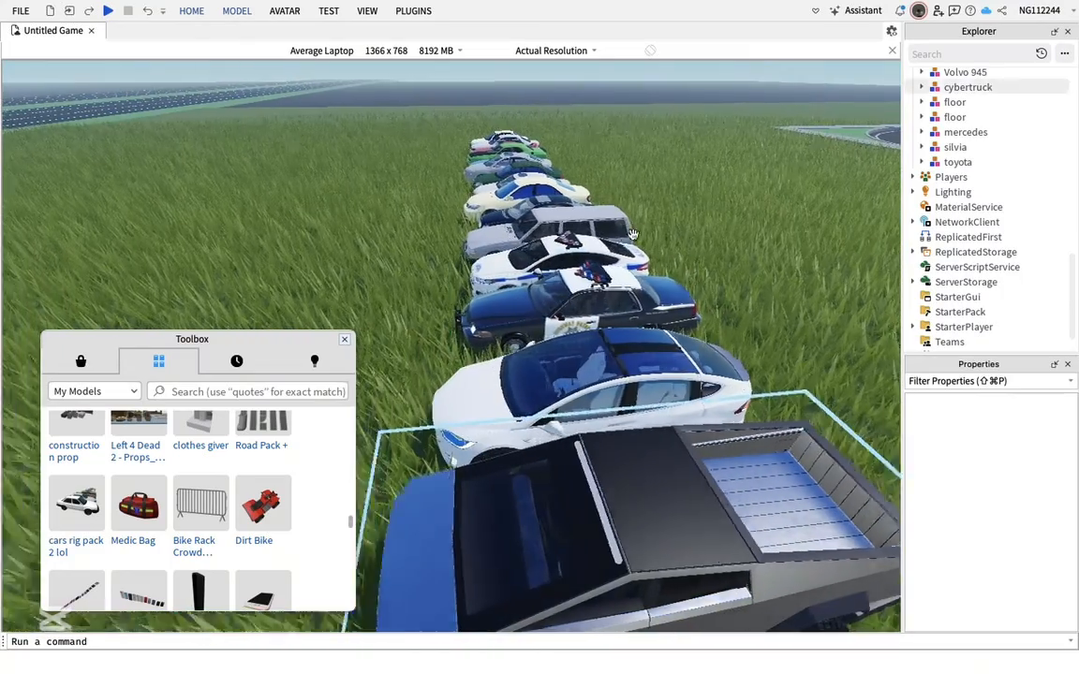
pyautogui.press('w')
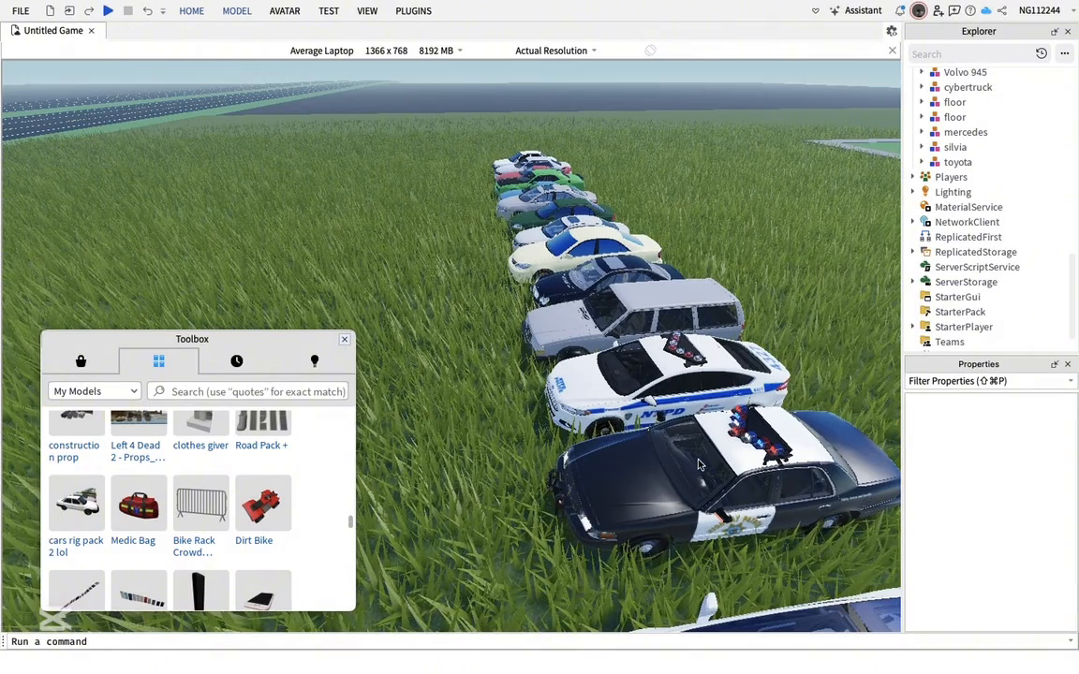
pyautogui.moveTo(699, 462); pyautogui.dragTo(376, 124)
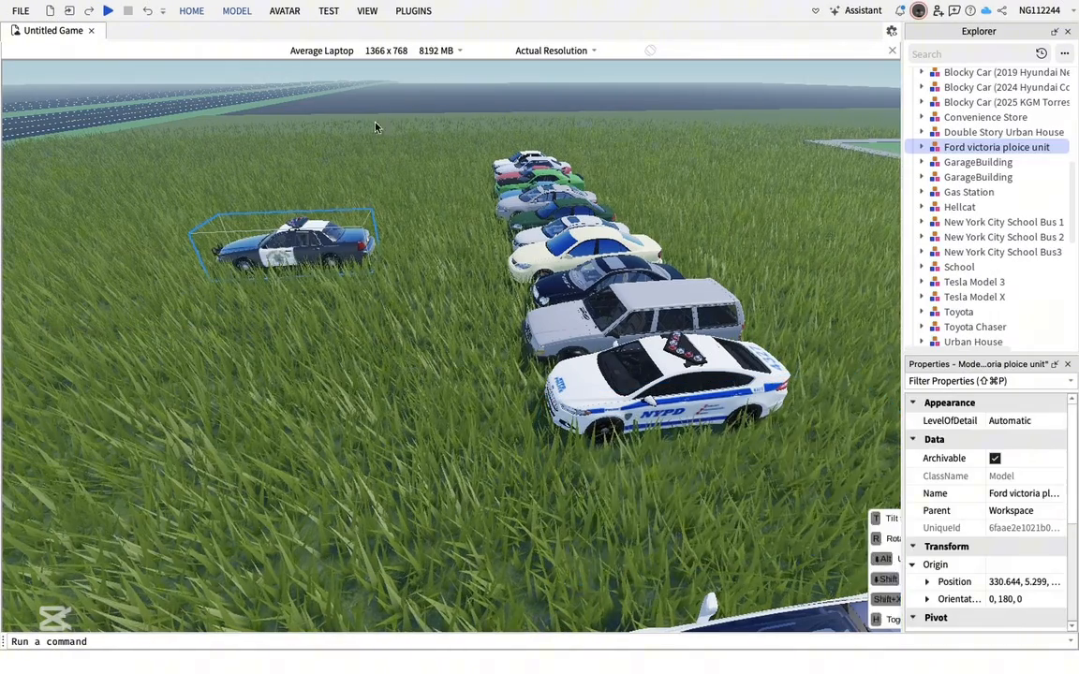
# Open Moon Animator and create a new rig animation for the Ford victoria ploice unit
pyautogui.click(409, 11)
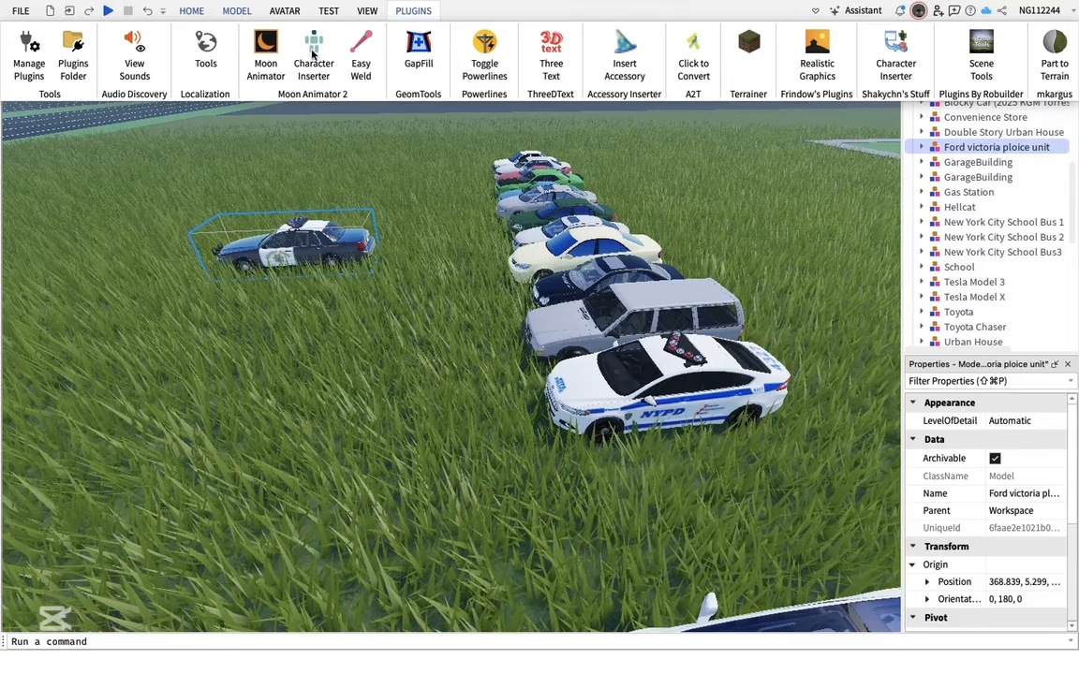
pyautogui.click(266, 54)
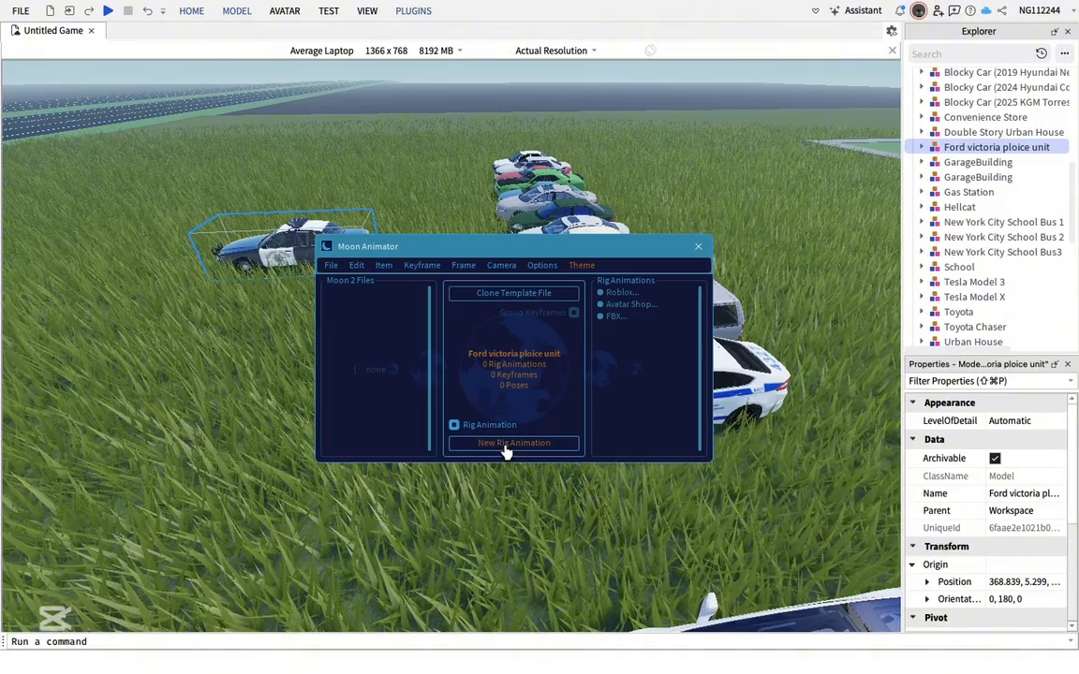
pyautogui.click(542, 368)
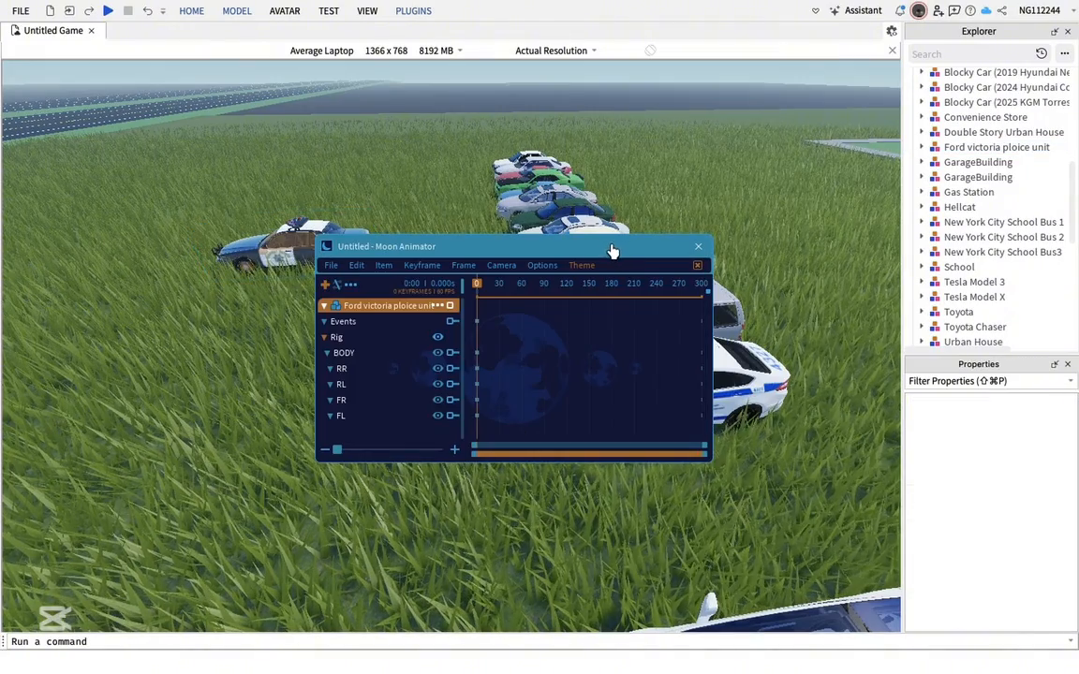
# Reposition the Moon Animator window and select the police car's BODY part
pyautogui.moveTo(612, 248); pyautogui.dragTo(423, 337)
pyautogui.press('w')
pyautogui.press('a')
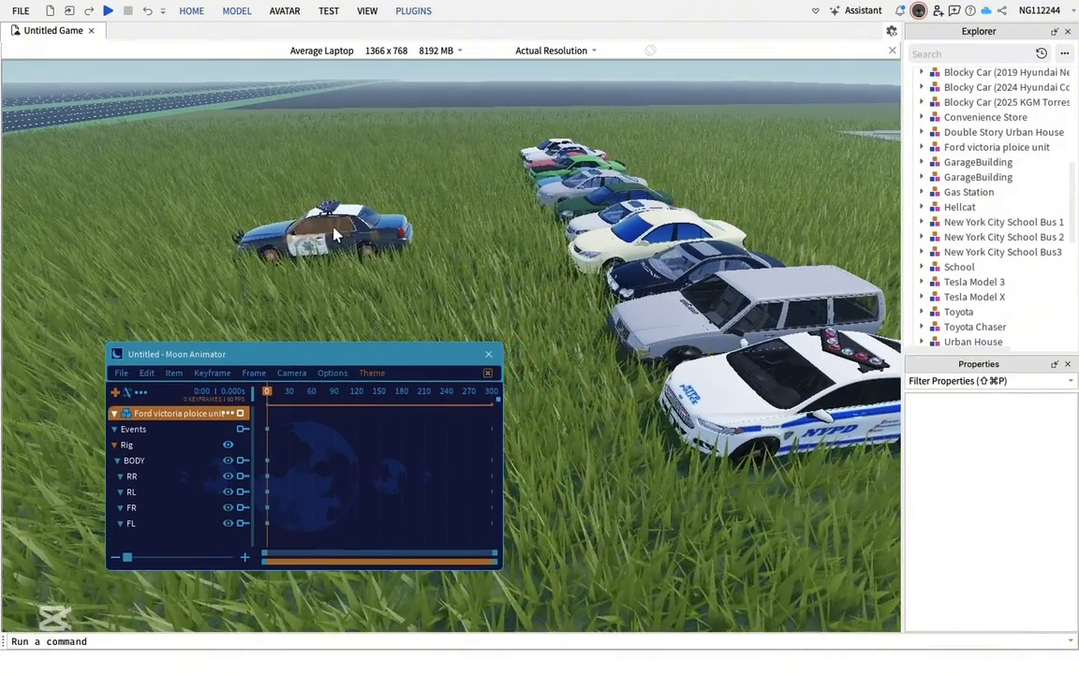
pyautogui.click(323, 230)
pyautogui.press('s')
pyautogui.moveTo(401, 243); pyautogui.dragTo(408, 246, button='right')
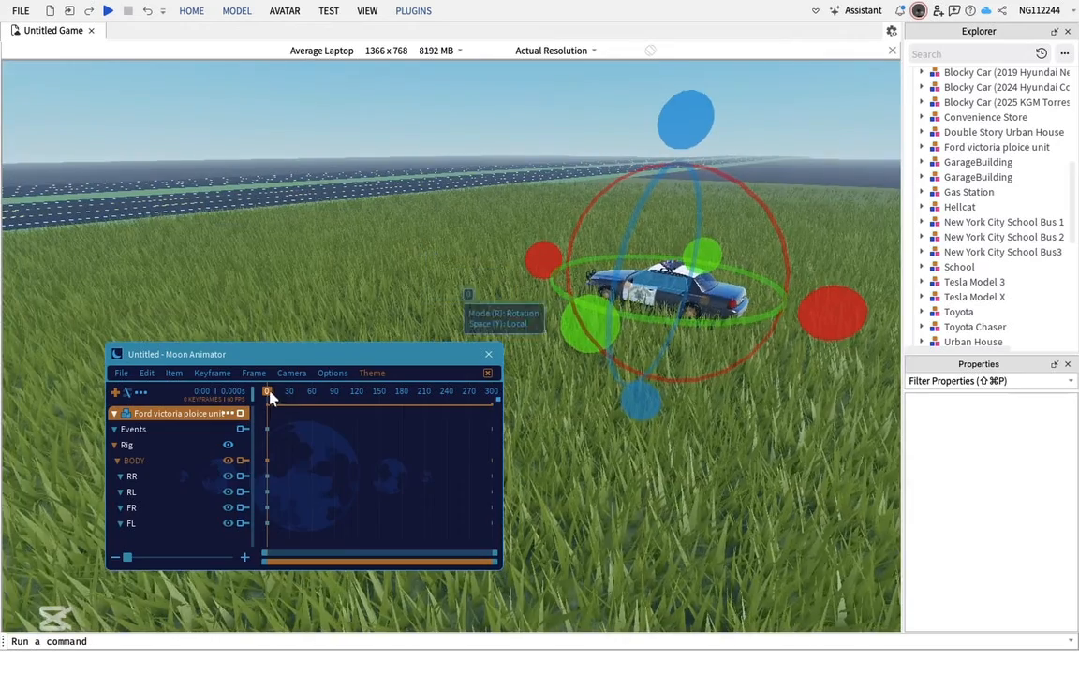
# At frame 86, move the car body up into the air to create a keyframe
pyautogui.moveTo(293, 399); pyautogui.dragTo(332, 398)
pyautogui.press('r')
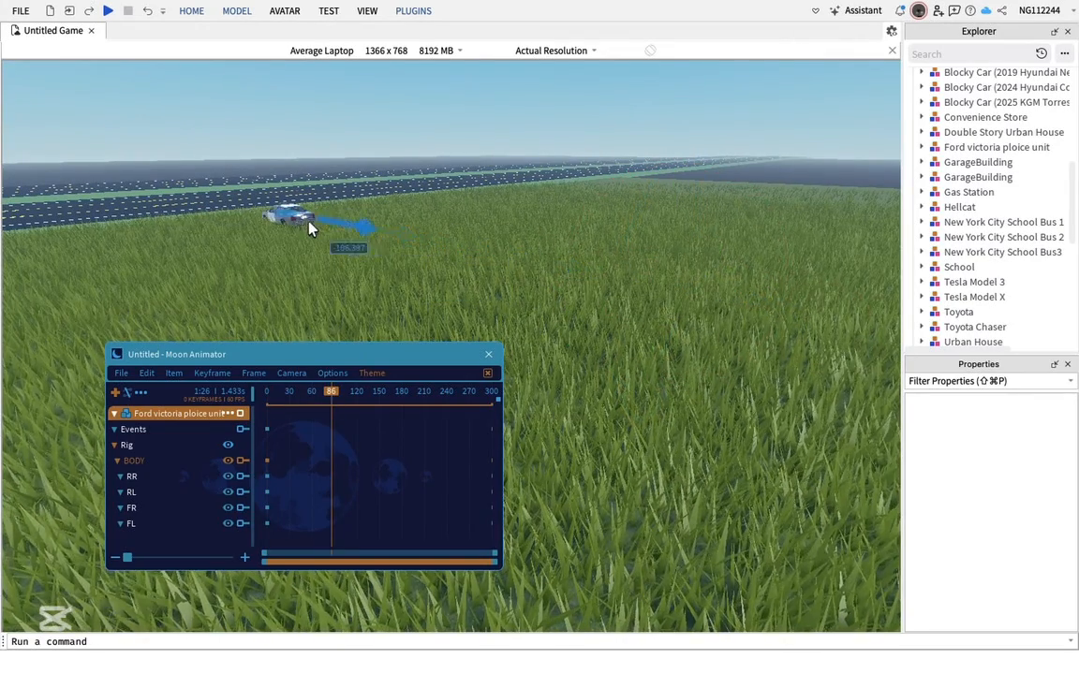
pyautogui.moveTo(308, 222); pyautogui.dragTo(306, 225)
pyautogui.moveTo(300, 281); pyautogui.dragTo(298, 179)
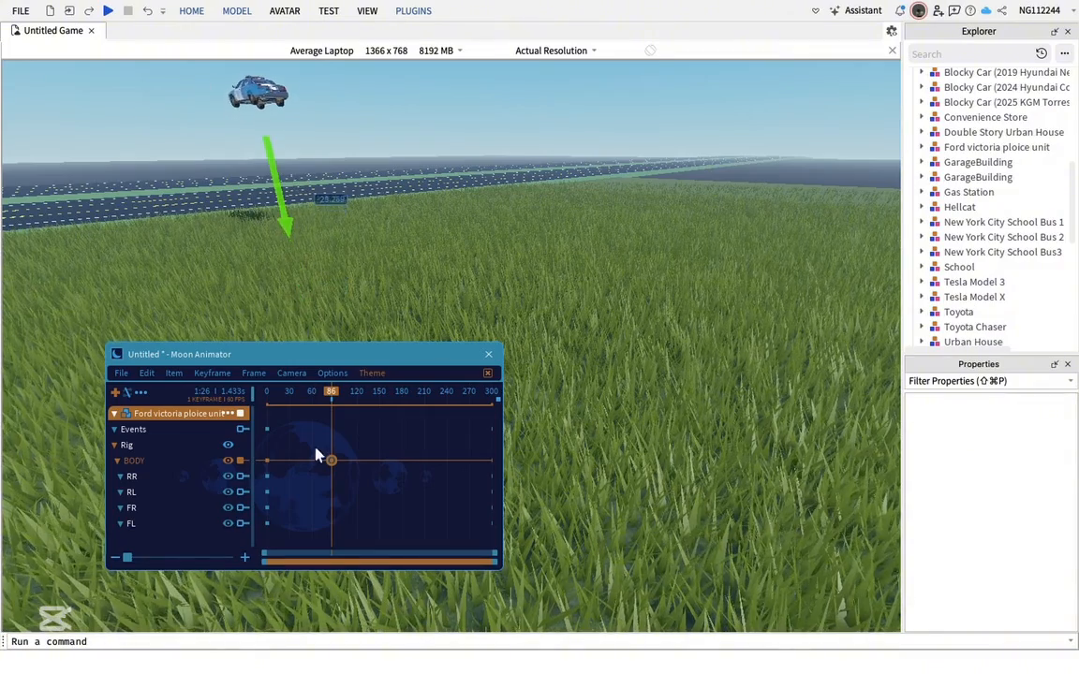
# Scrub back to preview the rise, then rotate the car body at frame 86 to tilt it
pyautogui.moveTo(332, 398); pyautogui.dragTo(221, 398)
pyautogui.press('space')
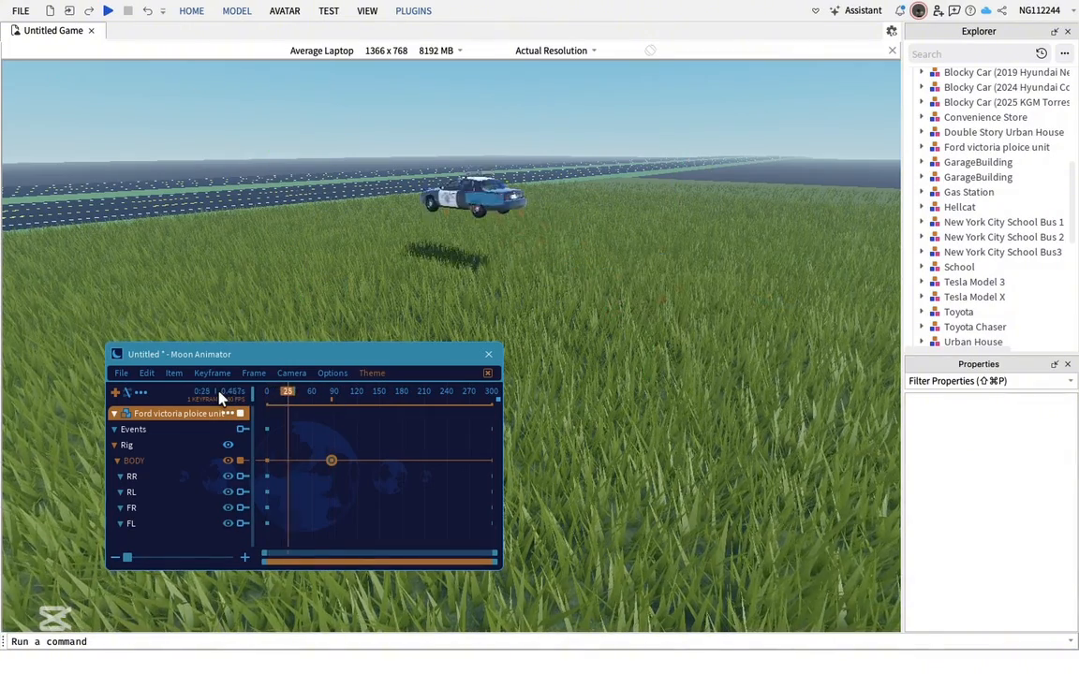
pyautogui.press('r')
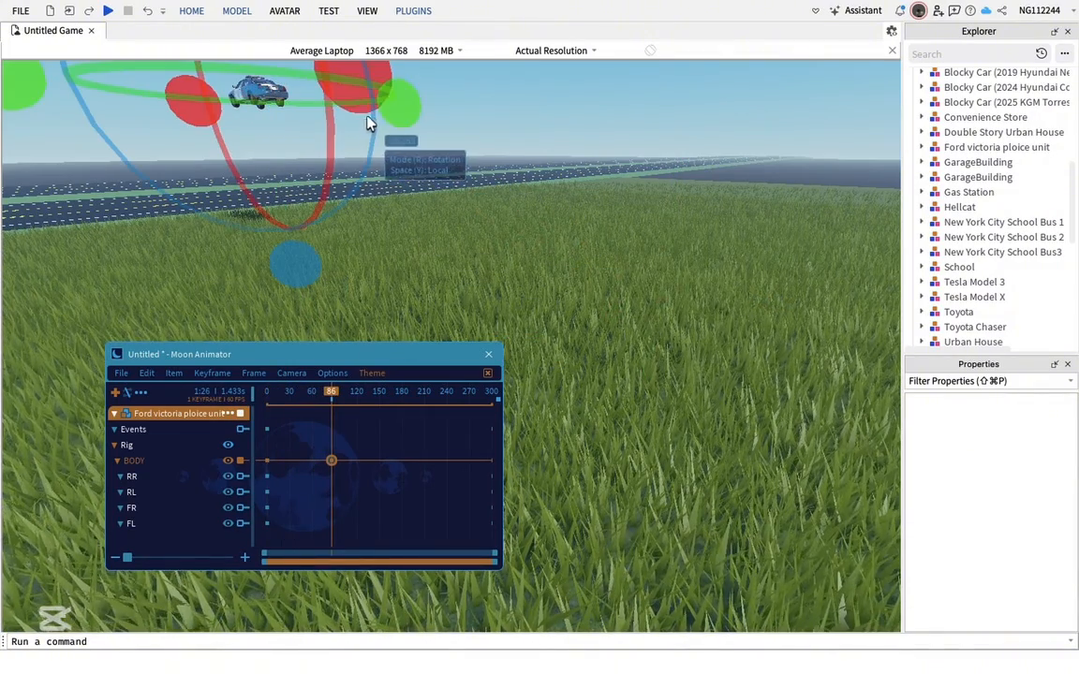
pyautogui.moveTo(356, 97); pyautogui.dragTo(353, 111)
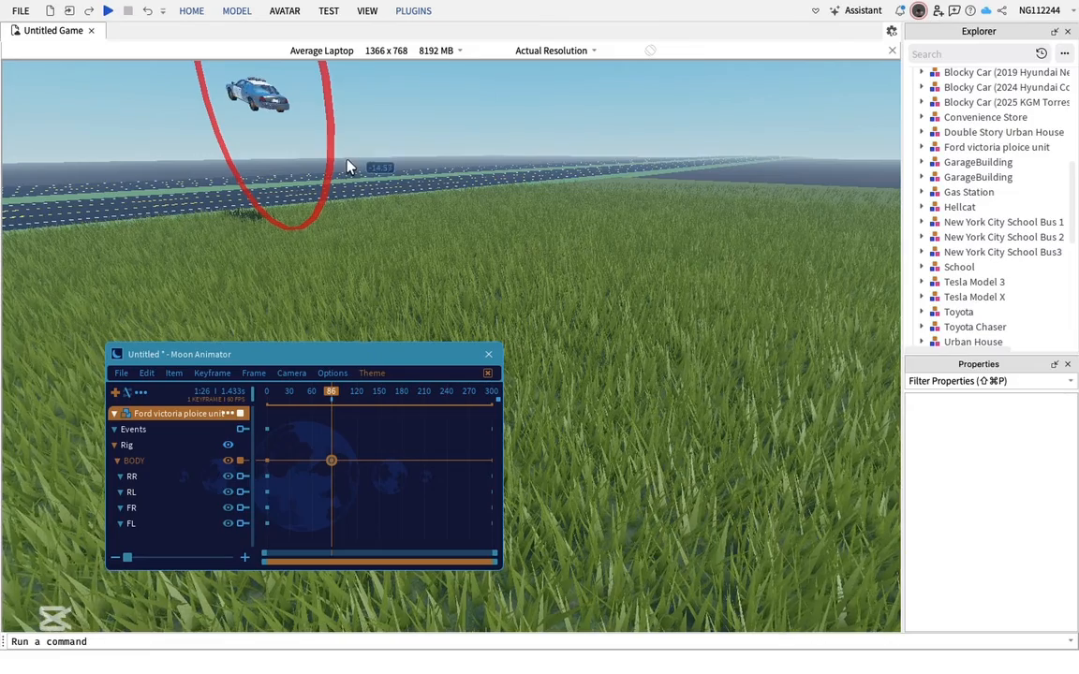
pyautogui.moveTo(347, 167); pyautogui.dragTo(224, 385)
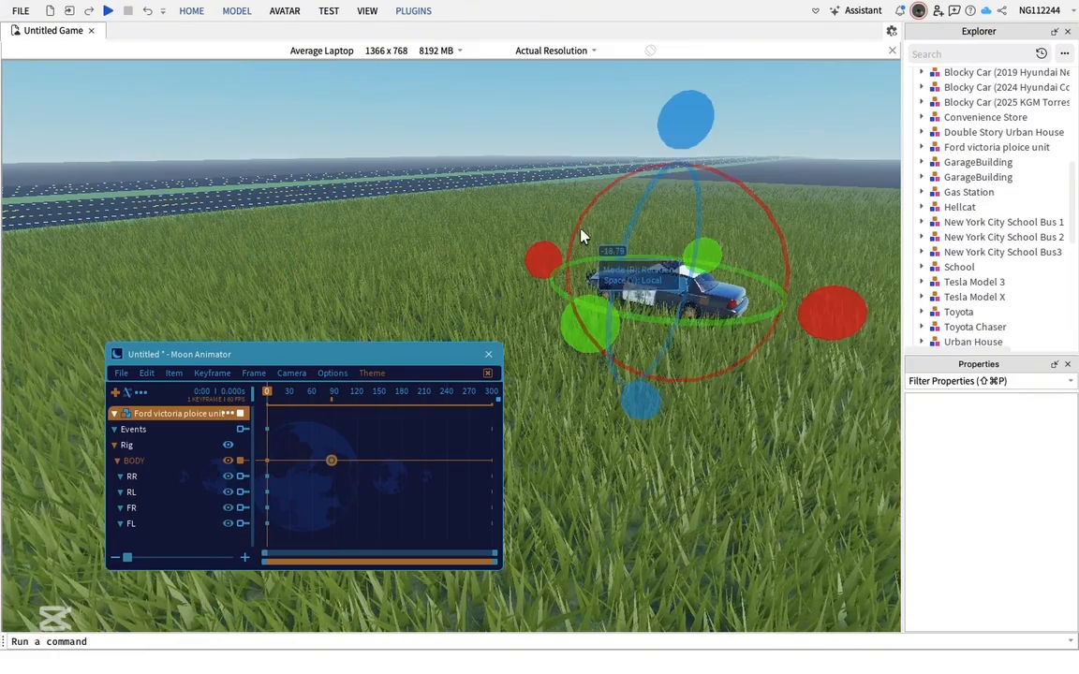
# Play the animation preview, then close the Moon Animator window
pyautogui.press('space')
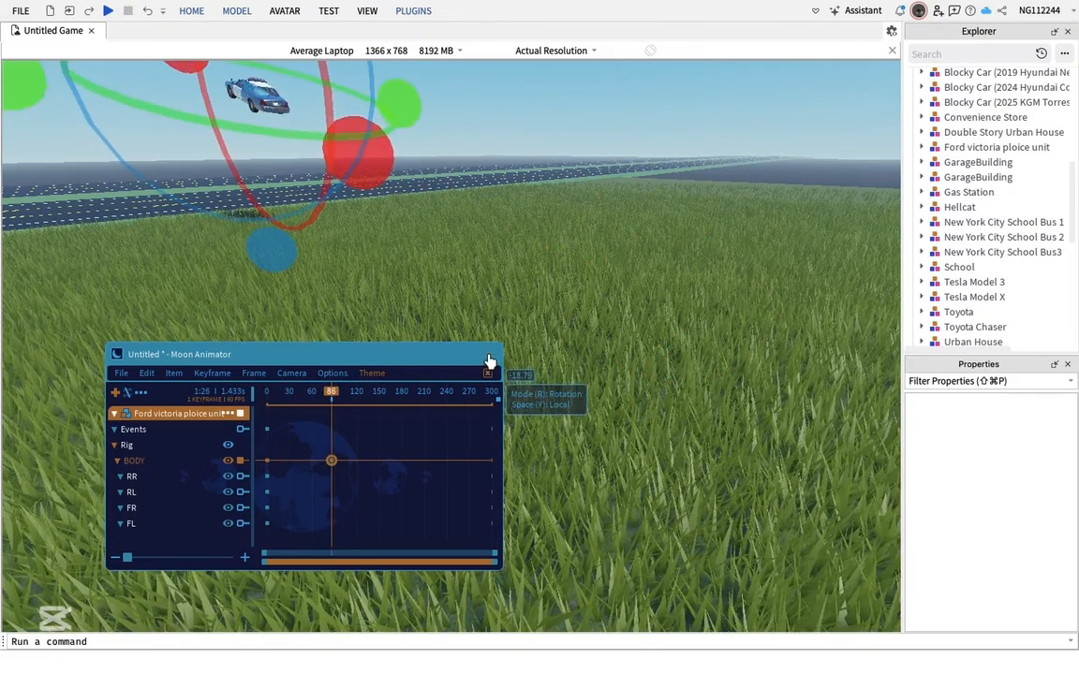
pyautogui.click(488, 354)
pyautogui.click(618, 444)
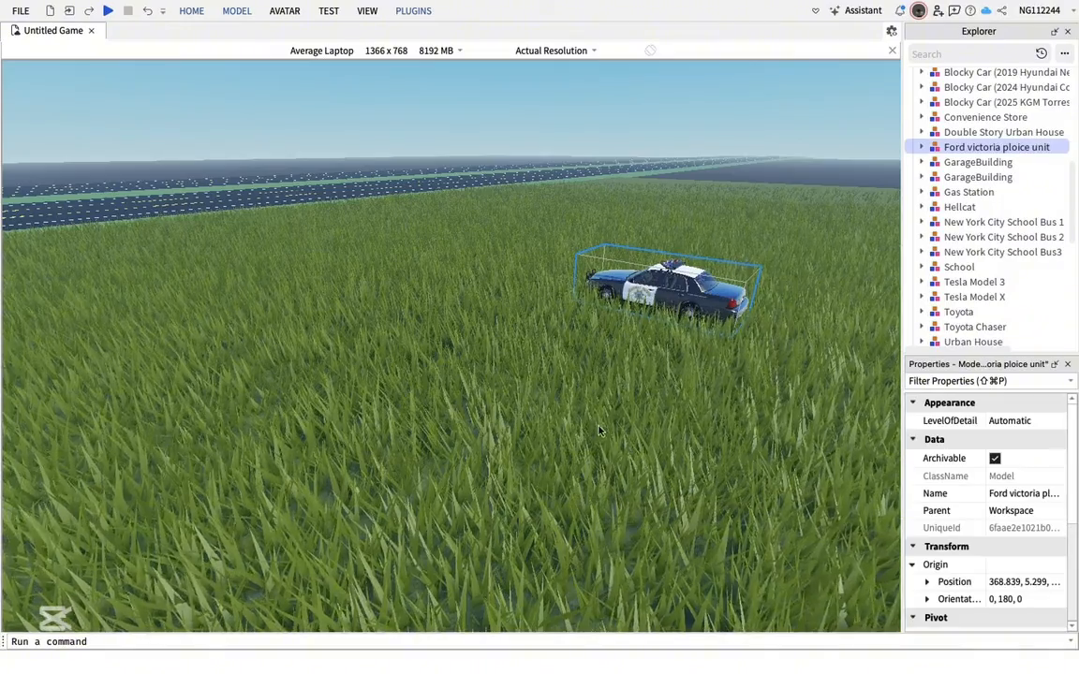
# Box-select the police car and the row of parked cars and delete them
pyautogui.press('s')
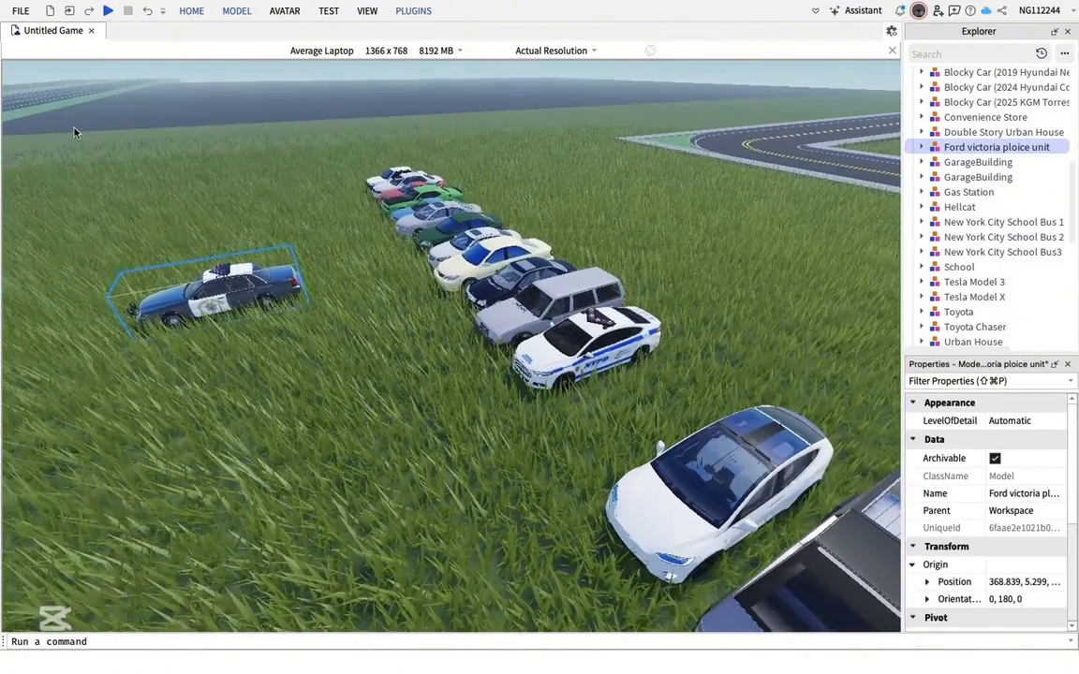
pyautogui.moveTo(75, 130); pyautogui.dragTo(784, 574)
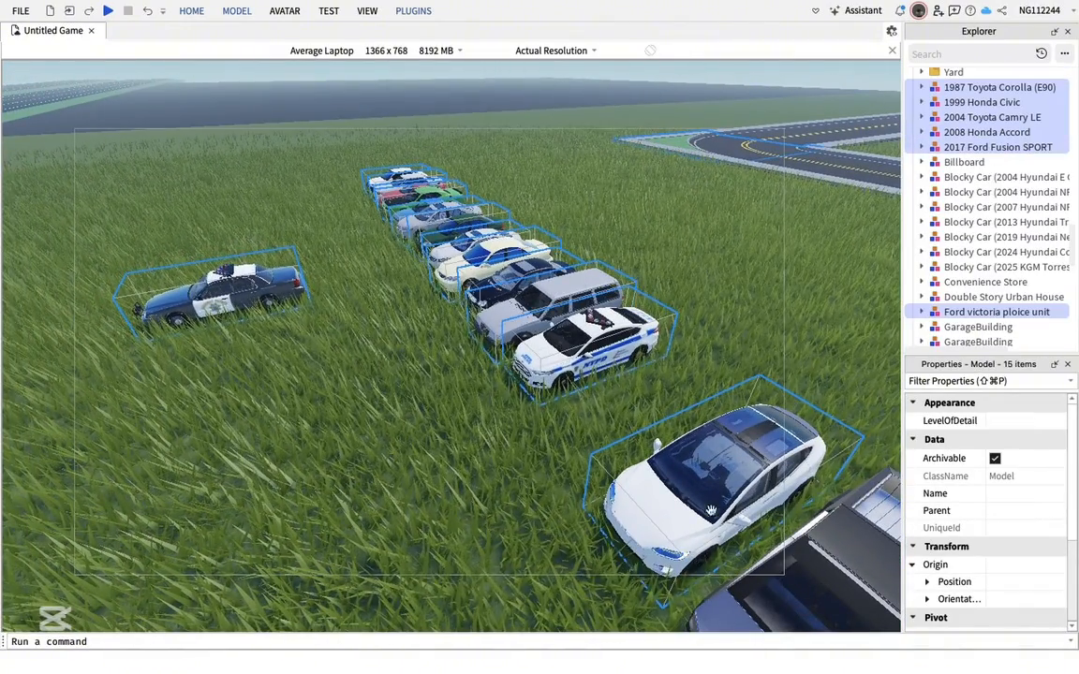
pyautogui.rightClick(693, 497)
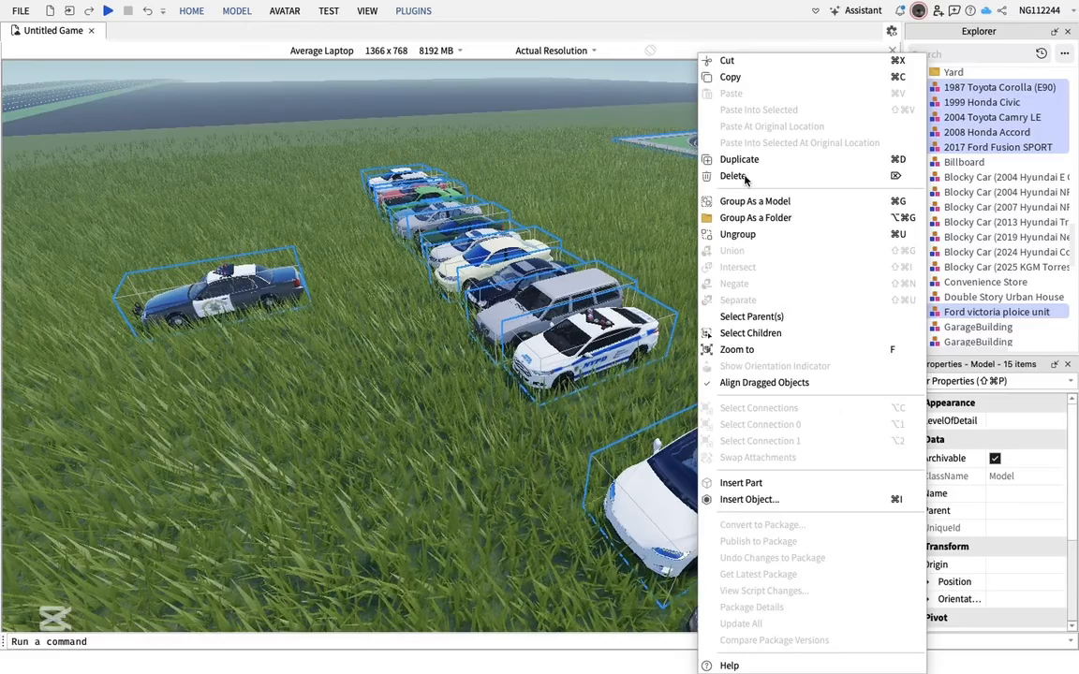
pyautogui.click(733, 176)
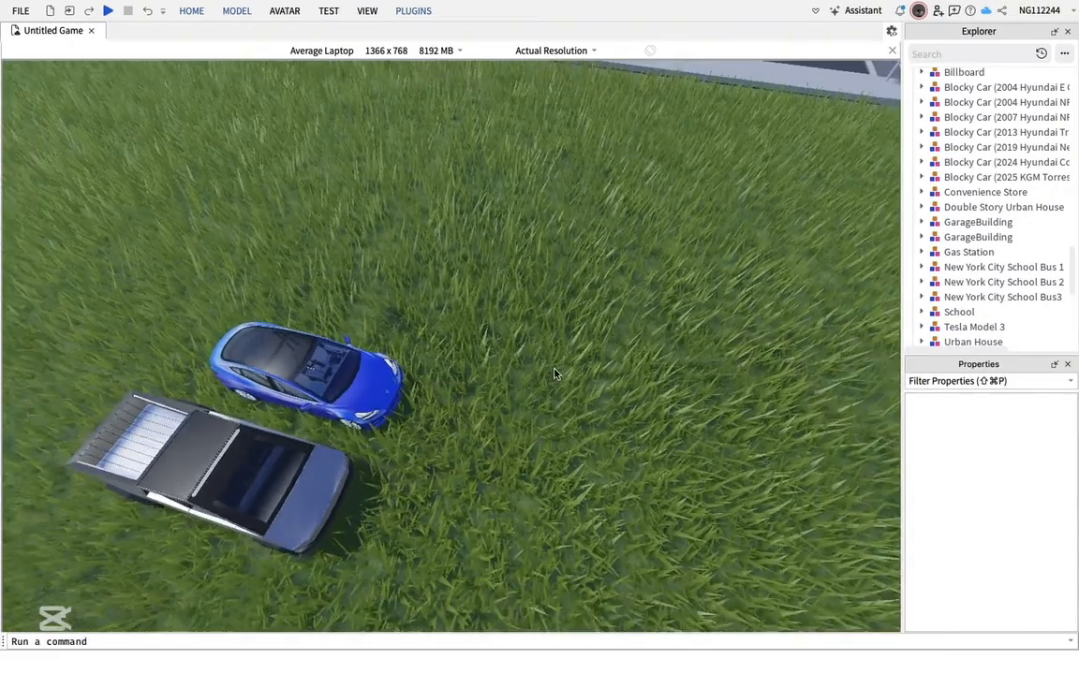
# Box-select the Tesla Model 3 and the cybertruck and delete them
pyautogui.scroll(-1, 554, 374)
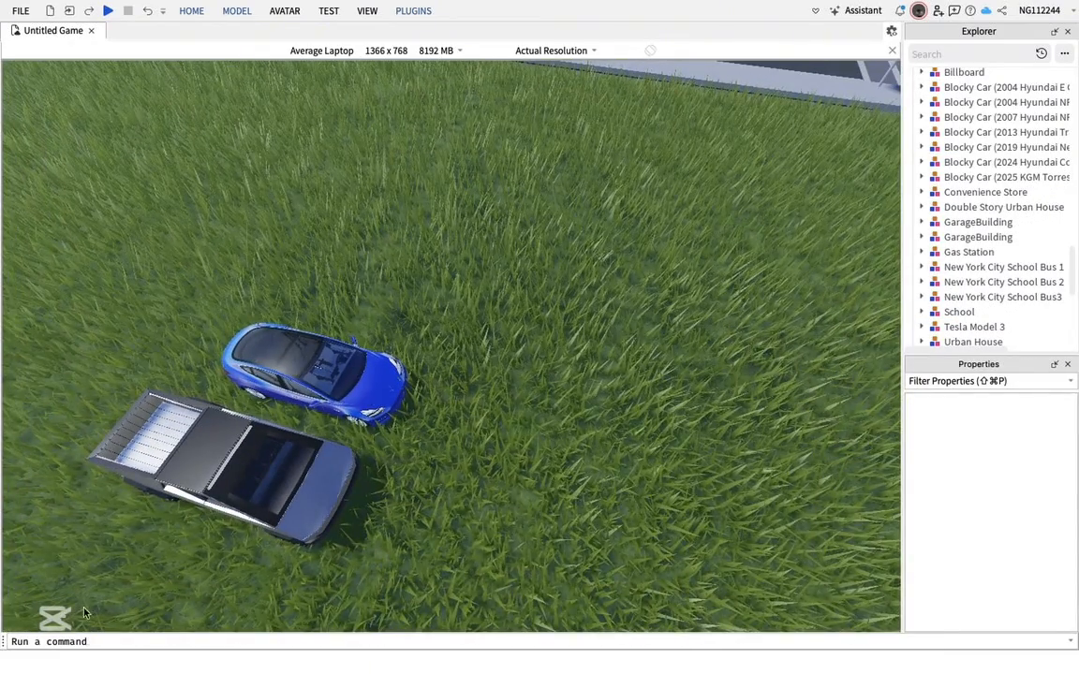
pyautogui.moveTo(84, 613); pyautogui.dragTo(521, 242)
pyautogui.rightClick(208, 445)
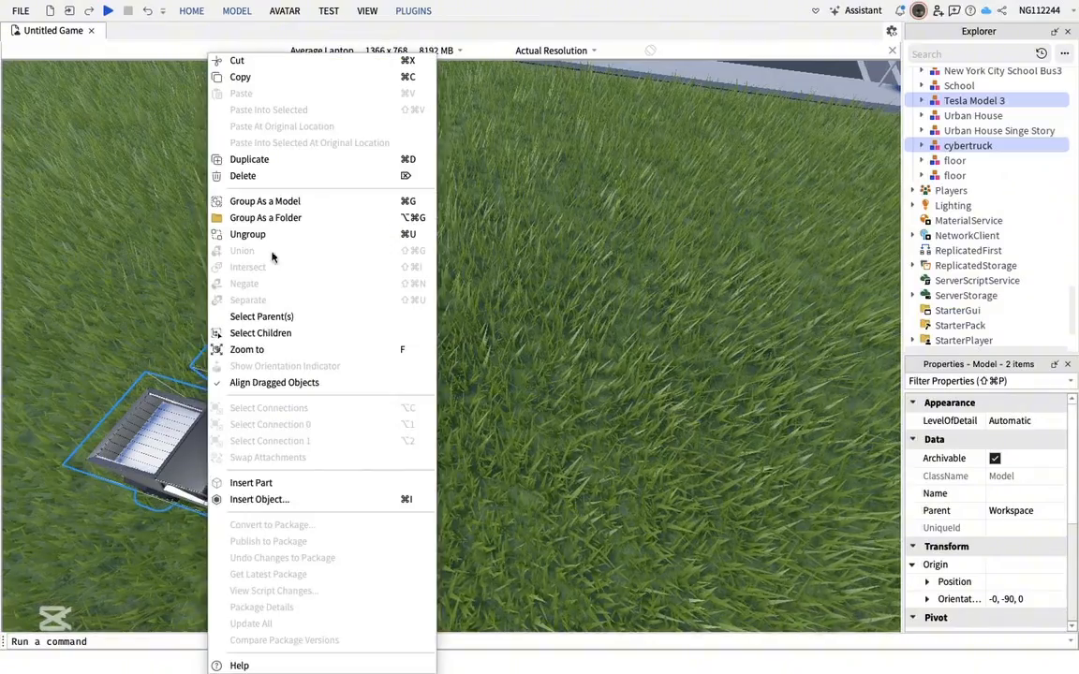
pyautogui.click(275, 176)
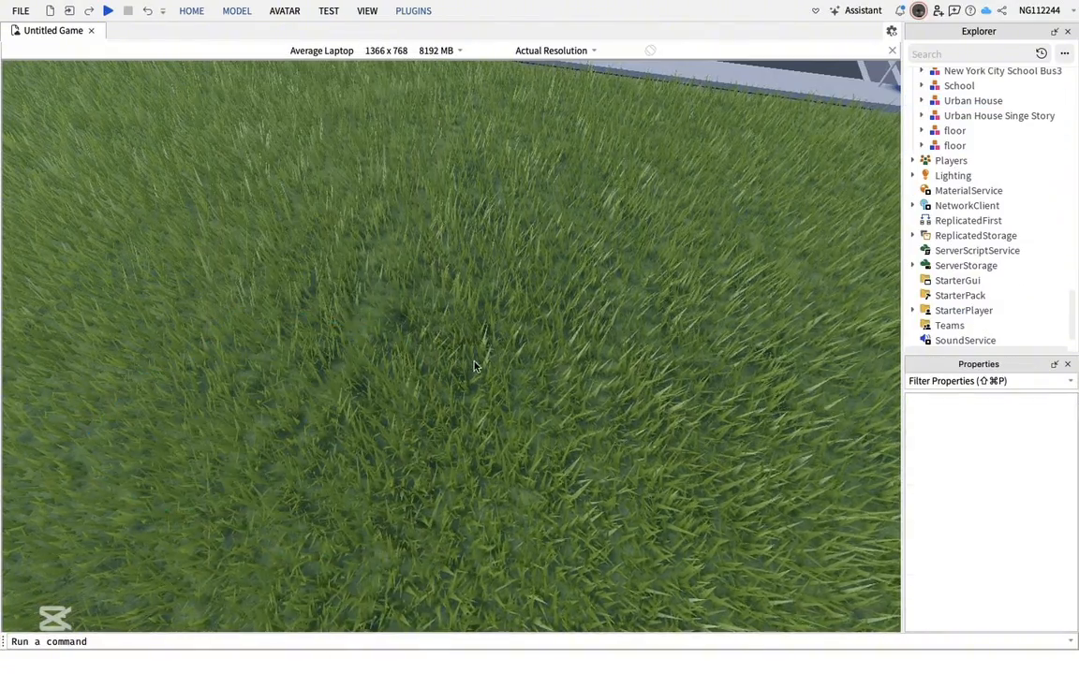
# Insert the New York City School bus model from My Models in the Toolbox, accepting the scripts notice
pyautogui.moveTo(474, 366); pyautogui.dragTo(499, 365, button='right')
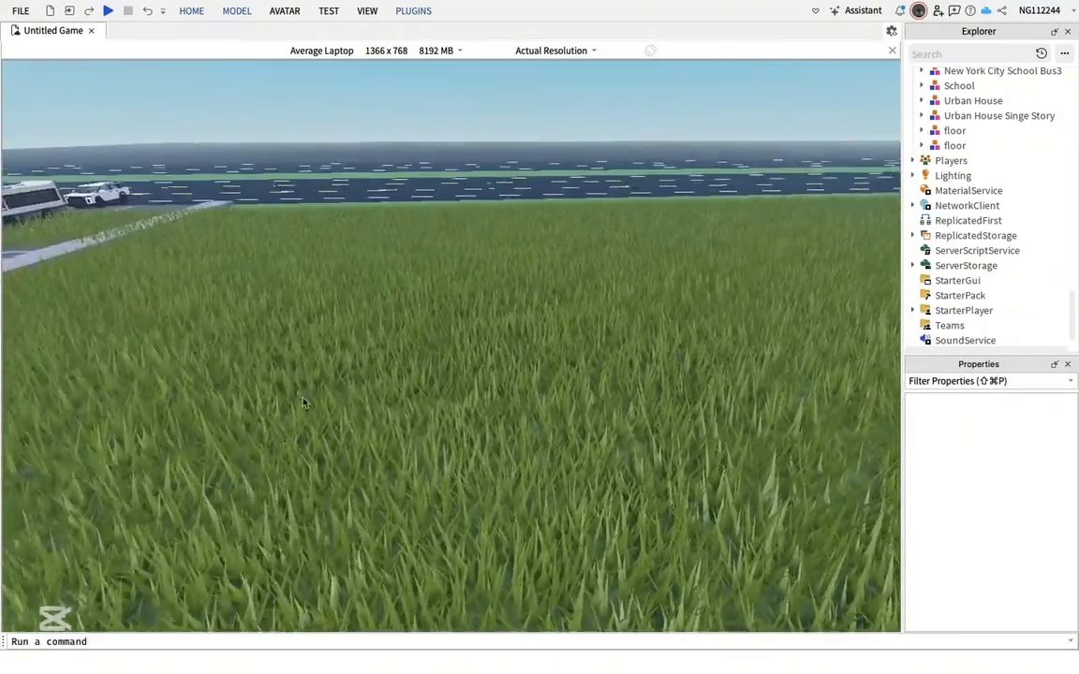
pyautogui.click(245, 12)
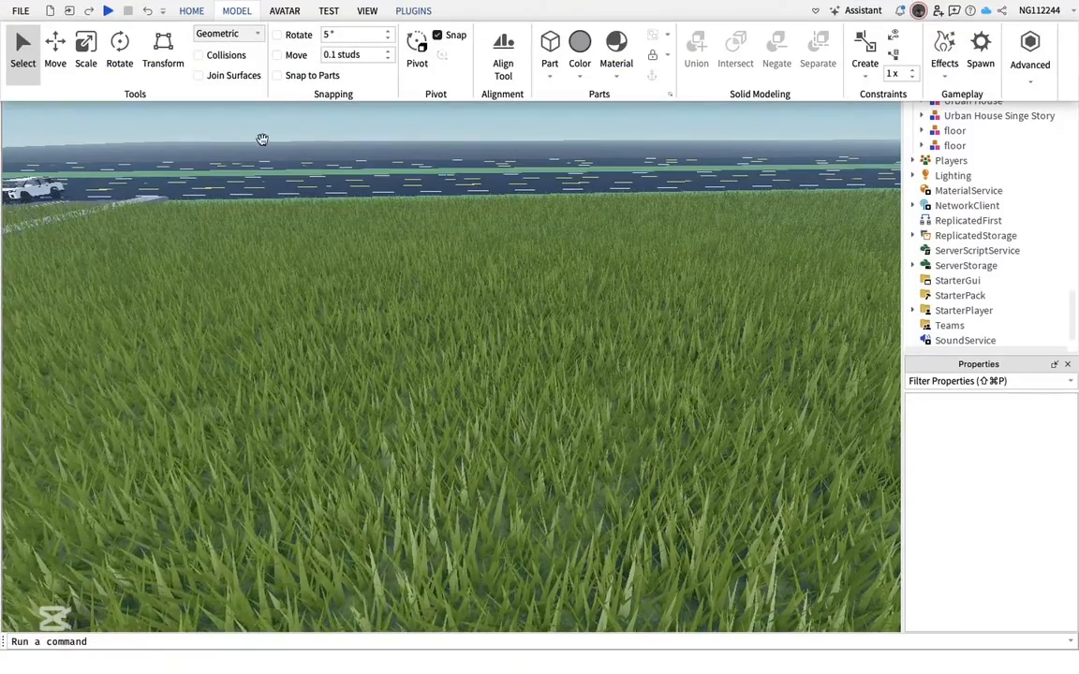
pyautogui.click(193, 11)
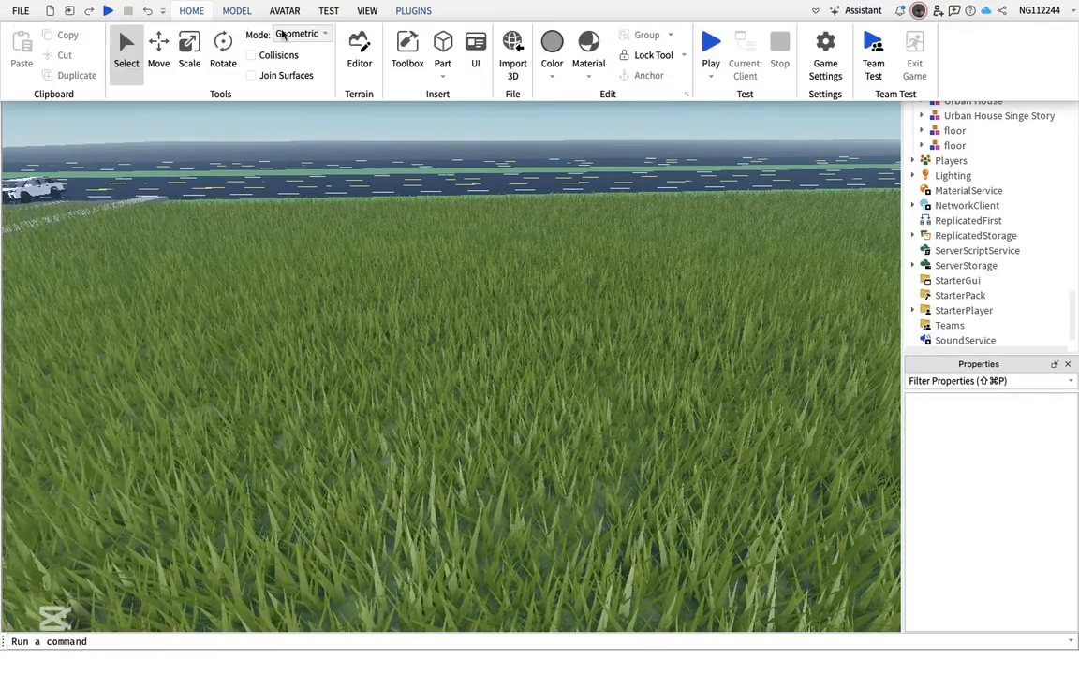
pyautogui.click(407, 49)
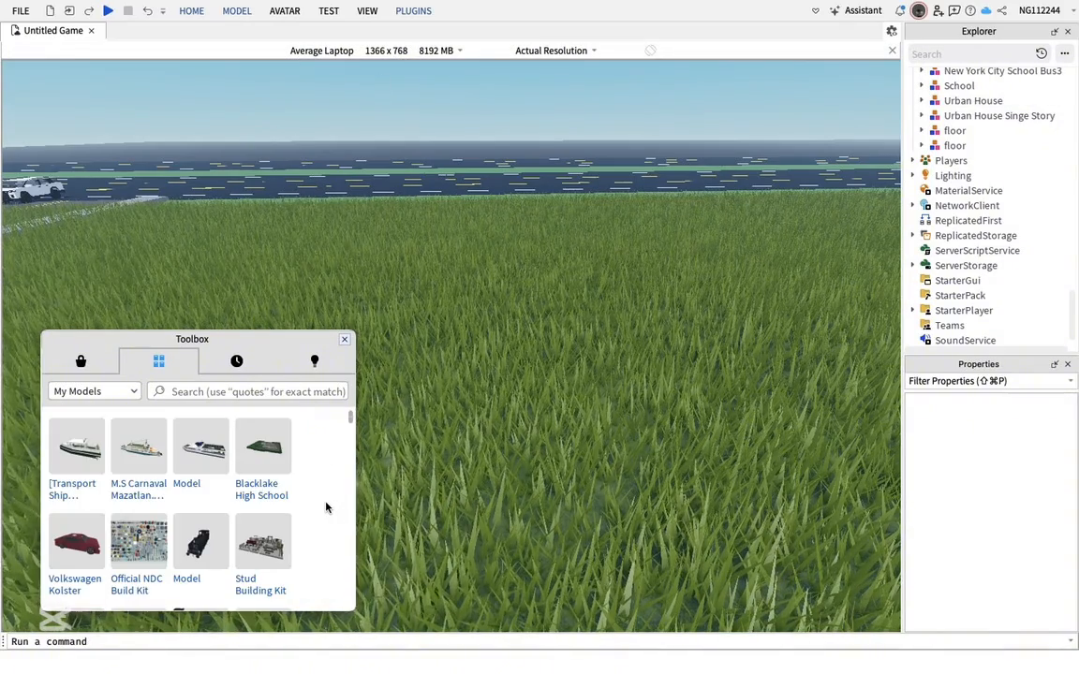
pyautogui.scroll(-5, 326, 507)
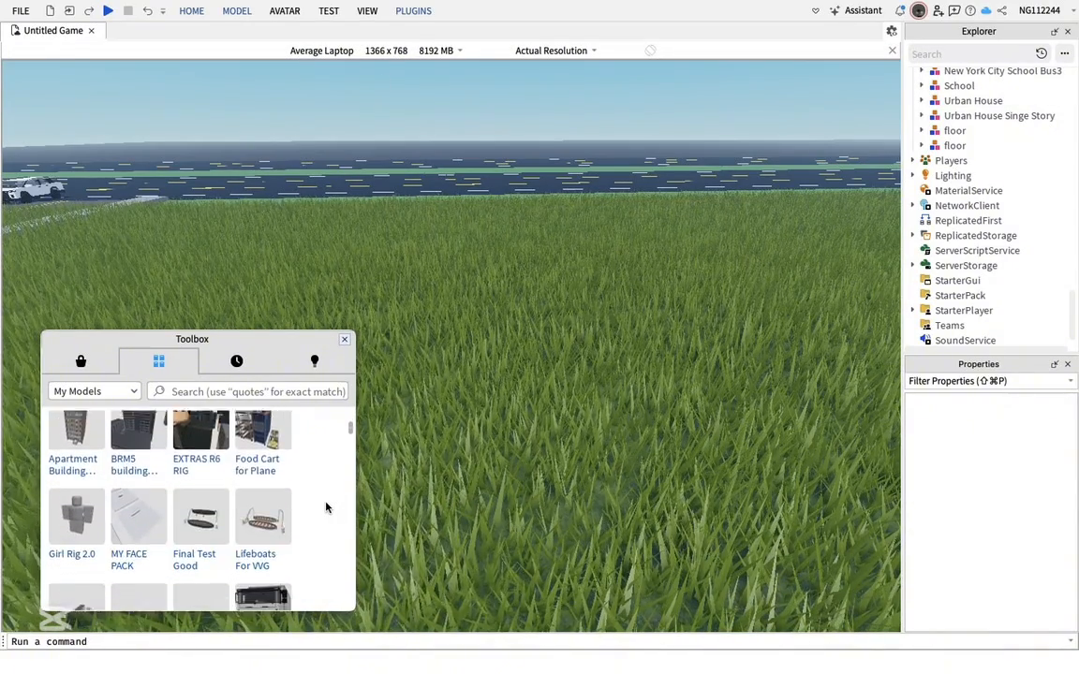
pyautogui.scroll(-8, 326, 507)
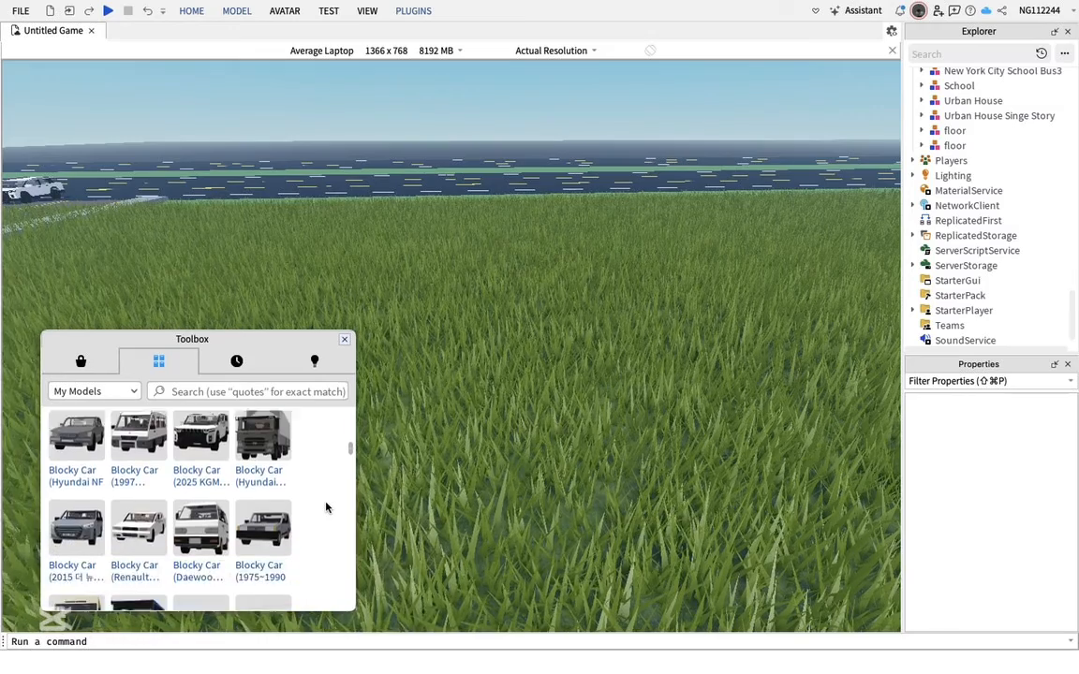
pyautogui.scroll(-2, 326, 507)
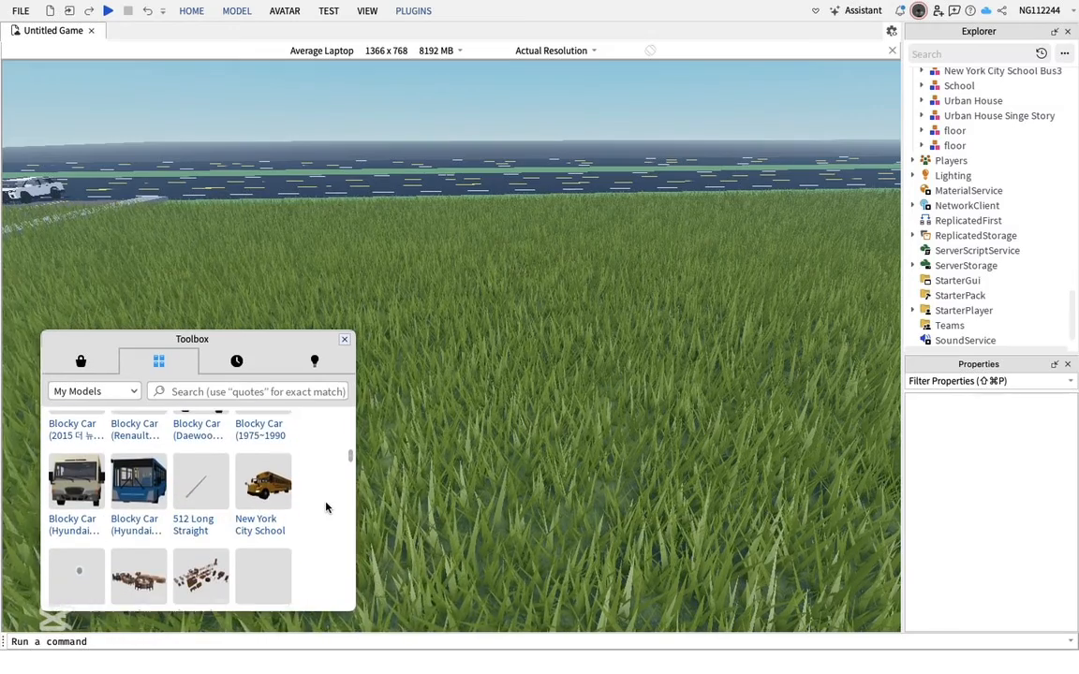
pyautogui.click(268, 482)
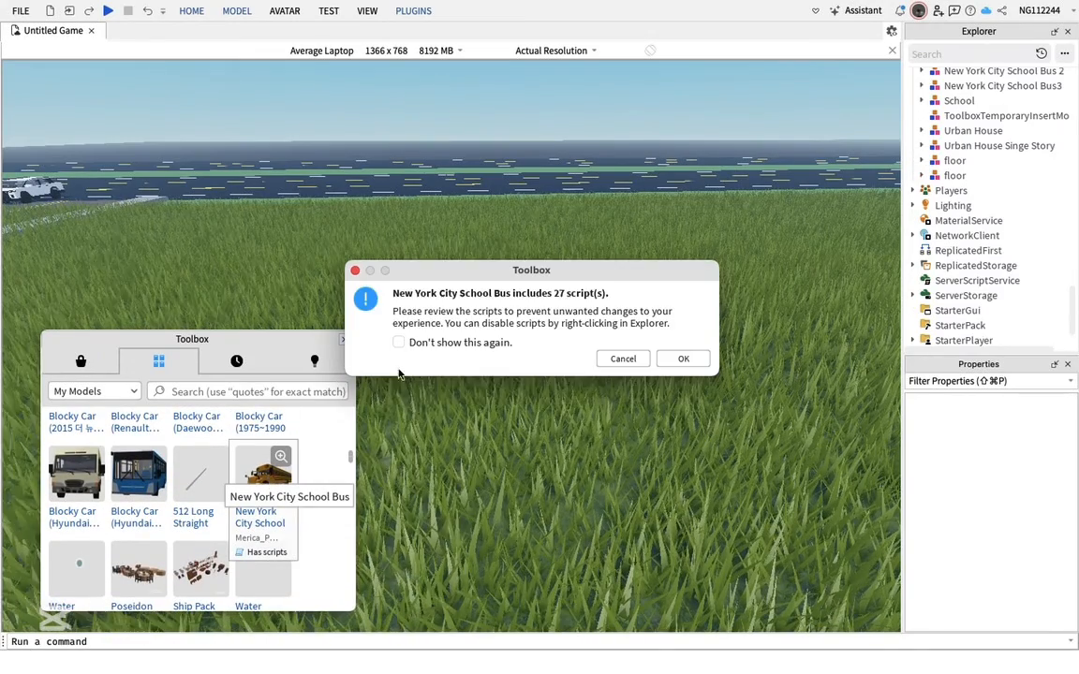
pyautogui.click(682, 360)
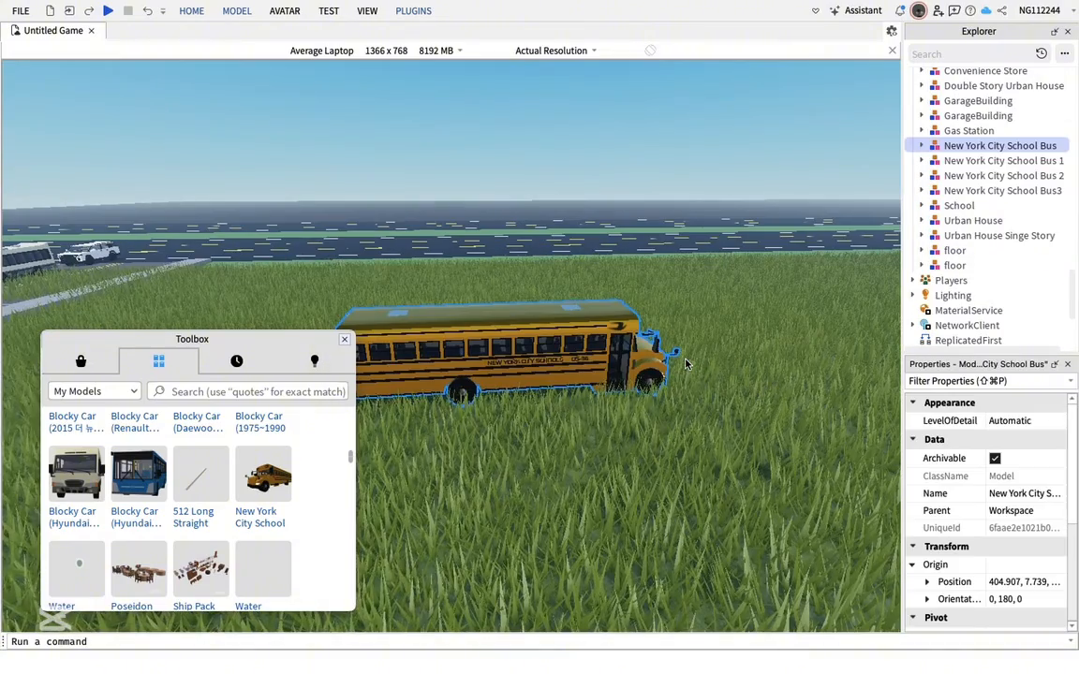
# Close the Toolbox and drag the school bus onto the distant road, rotating and tilting it while moving
pyautogui.click(345, 339)
pyautogui.moveTo(562, 374); pyautogui.dragTo(523, 403)
pyautogui.press('r')
pyautogui.press('t')
pyautogui.press('t')
pyautogui.press('t')
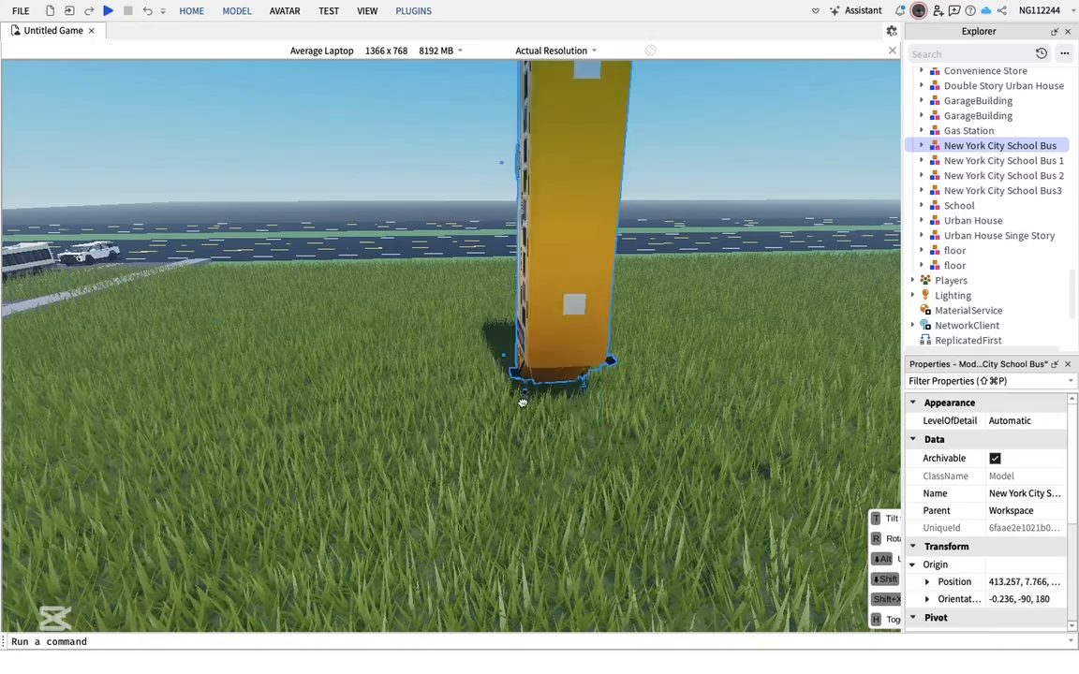
pyautogui.press('t')
pyautogui.press('t')
pyautogui.press('t')
pyautogui.moveTo(523, 403); pyautogui.dragTo(588, 256)
pyautogui.press('r')
pyautogui.press('r')
pyautogui.press('r')
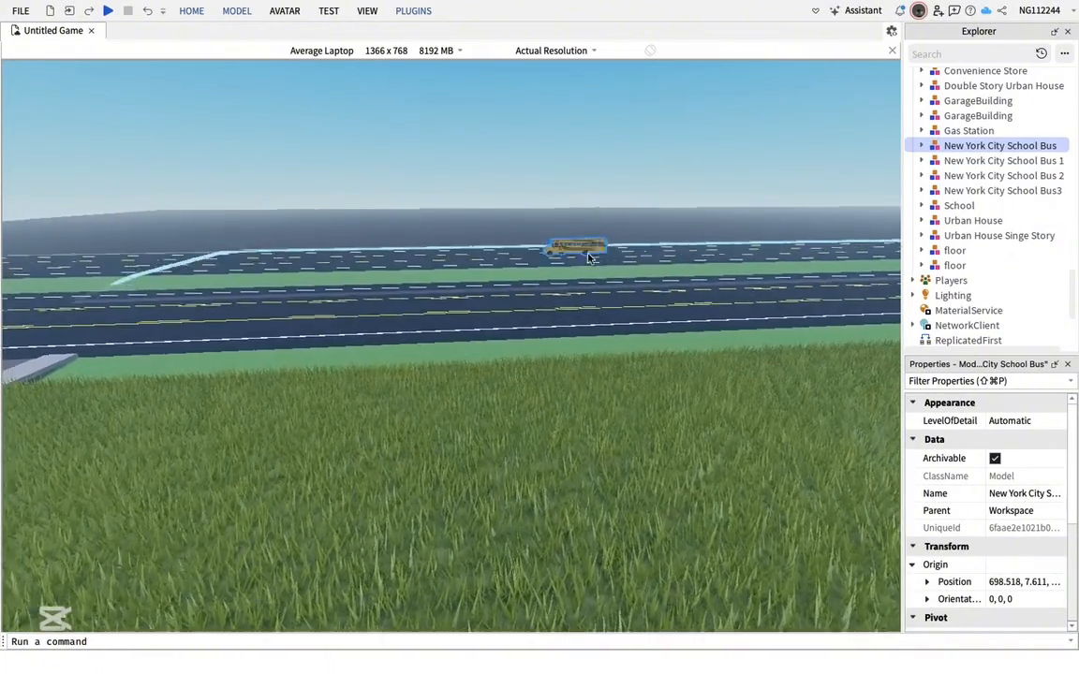
# Focus on the school bus and move it across to the lane on the other side of the grass median
pyautogui.press('f')
pyautogui.press('a')
pyautogui.press('a')
pyautogui.moveTo(460, 318); pyautogui.dragTo(489, 310, button='right')
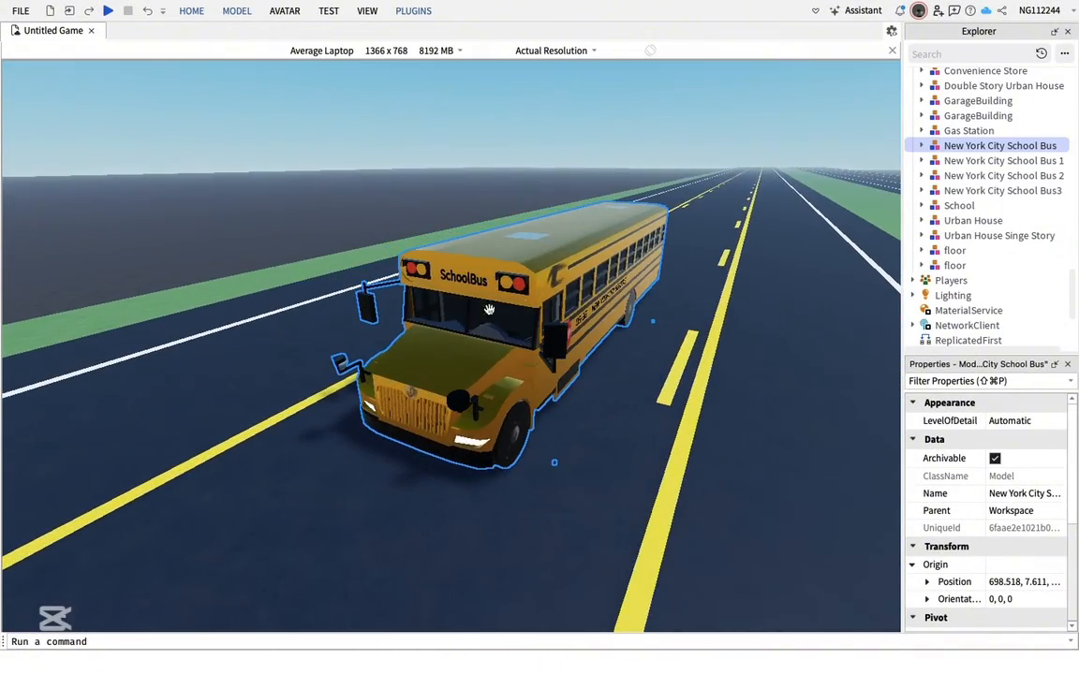
pyautogui.press('d')
pyautogui.moveTo(522, 345); pyautogui.dragTo(691, 285)
pyautogui.press('d')
pyautogui.moveTo(703, 413); pyautogui.dragTo(450, 280, button='right')
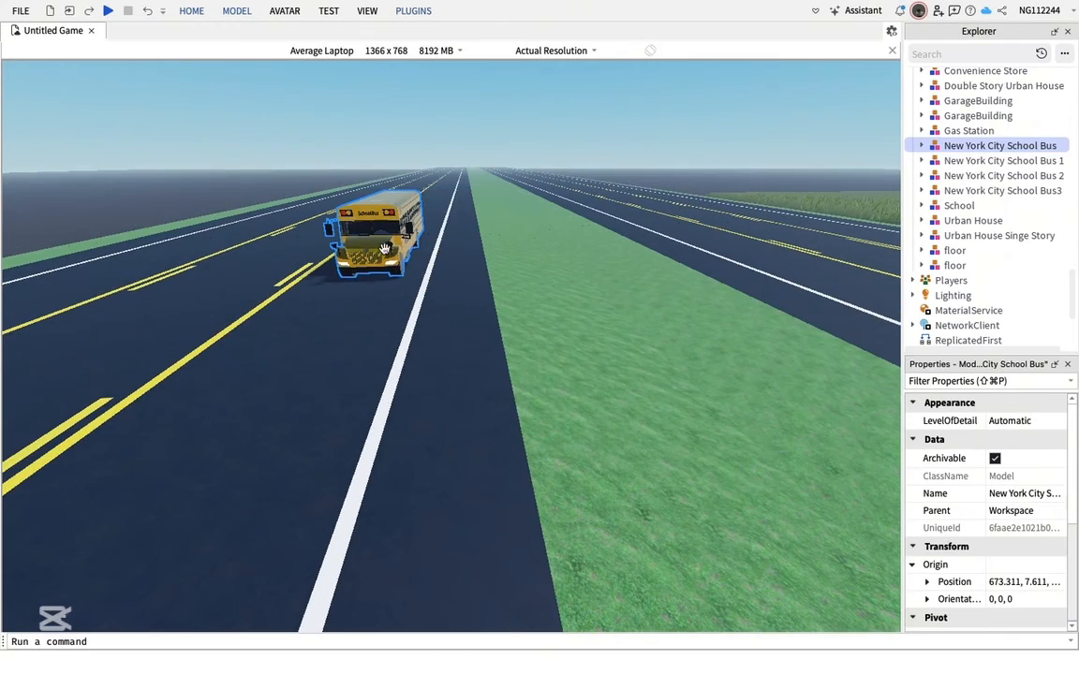
pyautogui.press('d')
pyautogui.moveTo(384, 249); pyautogui.dragTo(725, 264)
pyautogui.press('d')
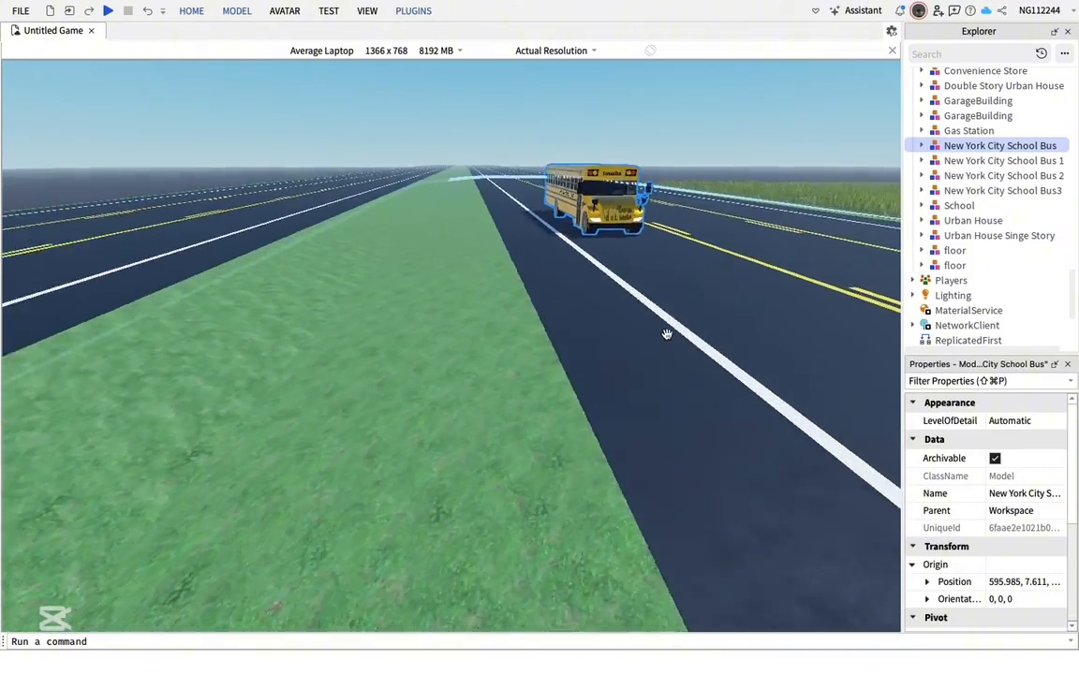
# Rotate the school bus 180° and drag it into position along the road
pyautogui.press('e')
pyautogui.press('r')
pyautogui.moveTo(504, 239); pyautogui.dragTo(665, 309)
pyautogui.press('r')
pyautogui.press('d')
pyautogui.press('d')
pyautogui.moveTo(665, 309); pyautogui.dragTo(663, 310, button='right')
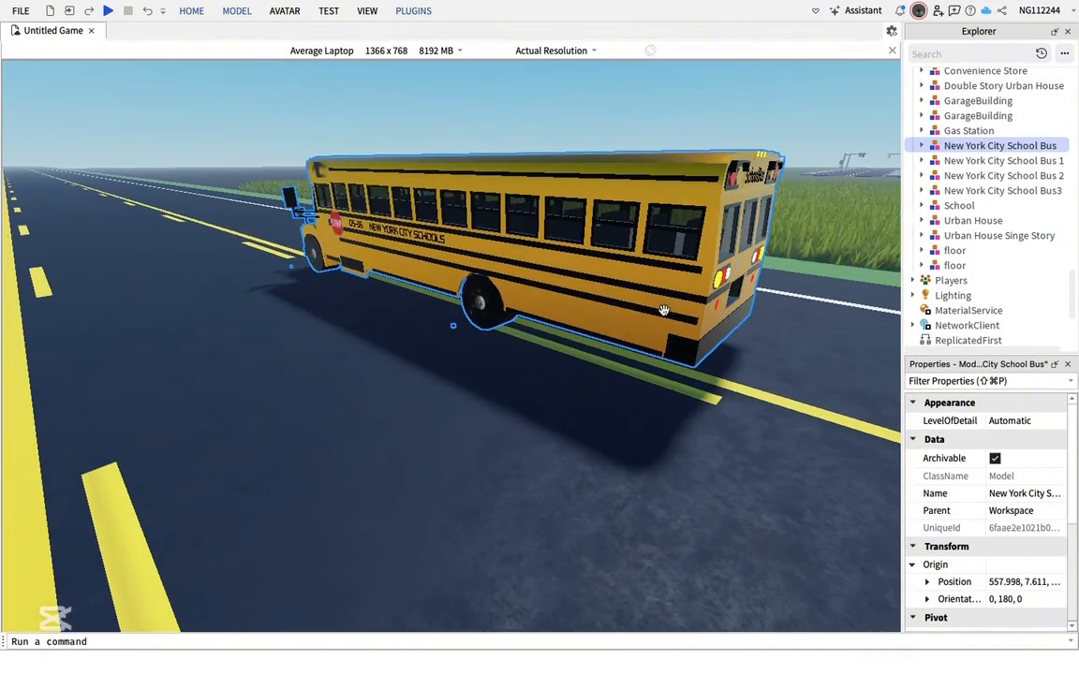
pyautogui.moveTo(578, 292); pyautogui.dragTo(533, 253)
# Orbit the camera around the school bus to inspect its placement on the road
pyautogui.press('w')
pyautogui.press('a')
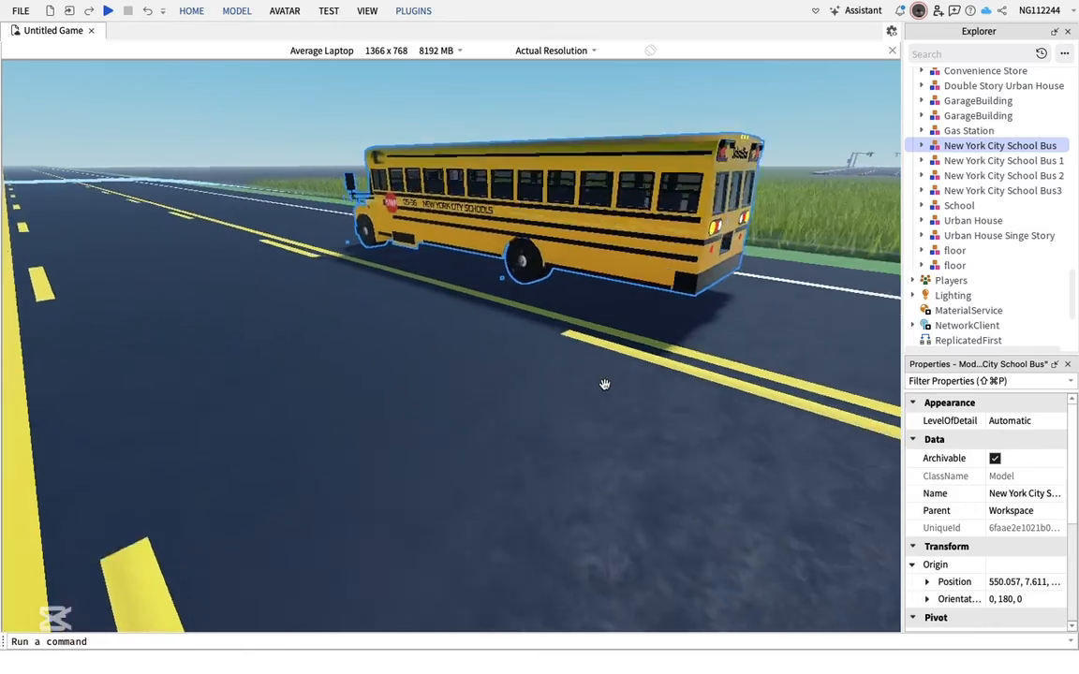
pyautogui.press('e')
pyautogui.press('a')
pyautogui.moveTo(554, 417); pyautogui.dragTo(556, 434, button='right')
pyautogui.press('a')
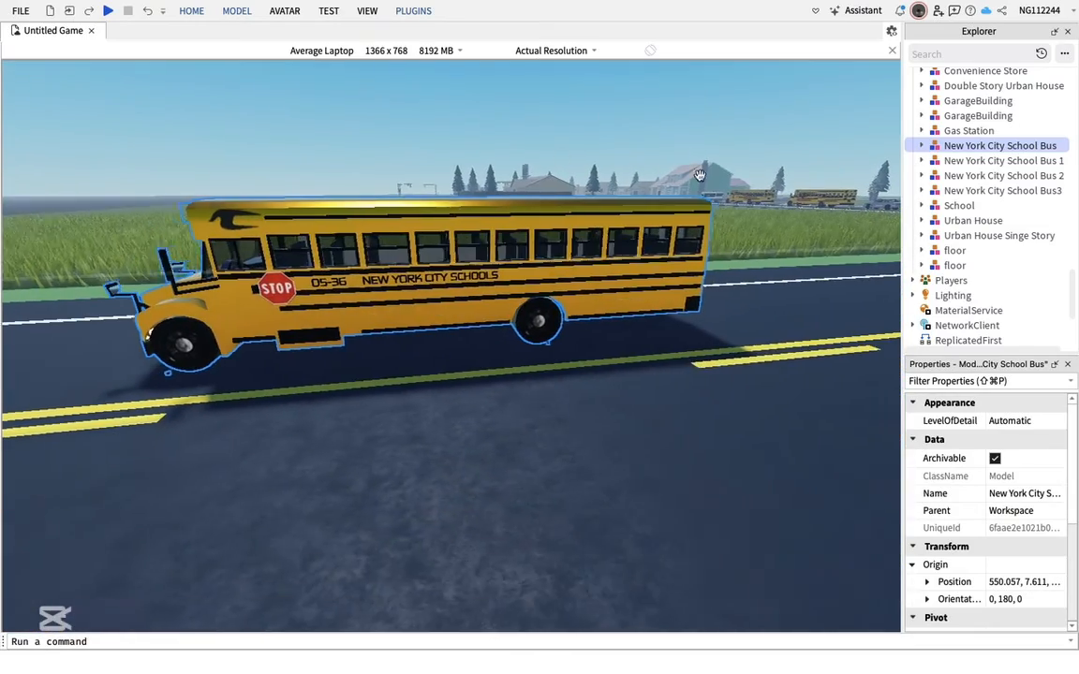
pyautogui.press('a')
pyautogui.click(469, 189)
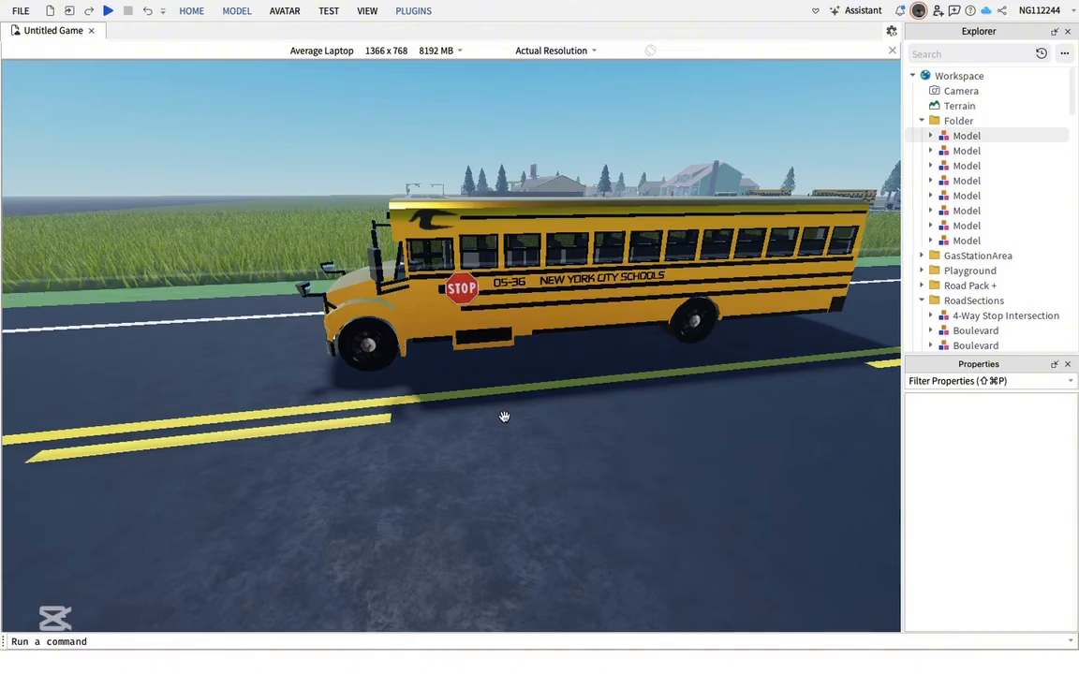
pyautogui.press('a')
pyautogui.moveTo(559, 444); pyautogui.dragTo(560, 443, button='right')
pyautogui.press('a')
pyautogui.press('a')
pyautogui.press('e')
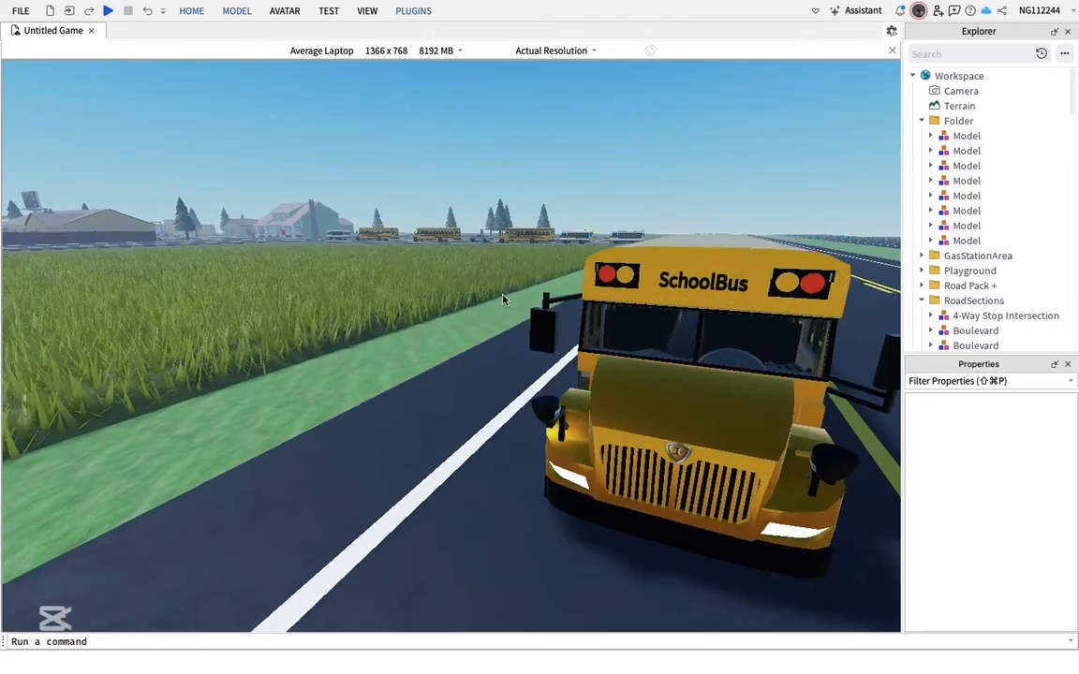
pyautogui.press('d')
pyautogui.moveTo(557, 397); pyautogui.dragTo(557, 398, button='right')
pyautogui.press('s')
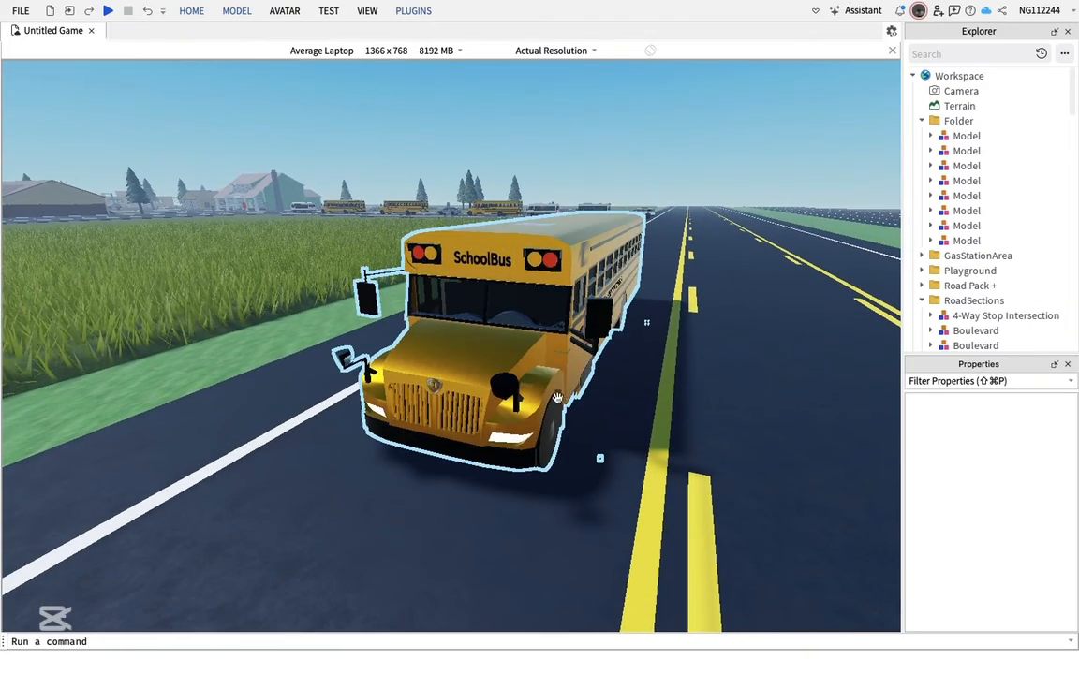
# Open the Easy Weld plugin and run its Cleaner on the New York City School Bus model
pyautogui.click(415, 11)
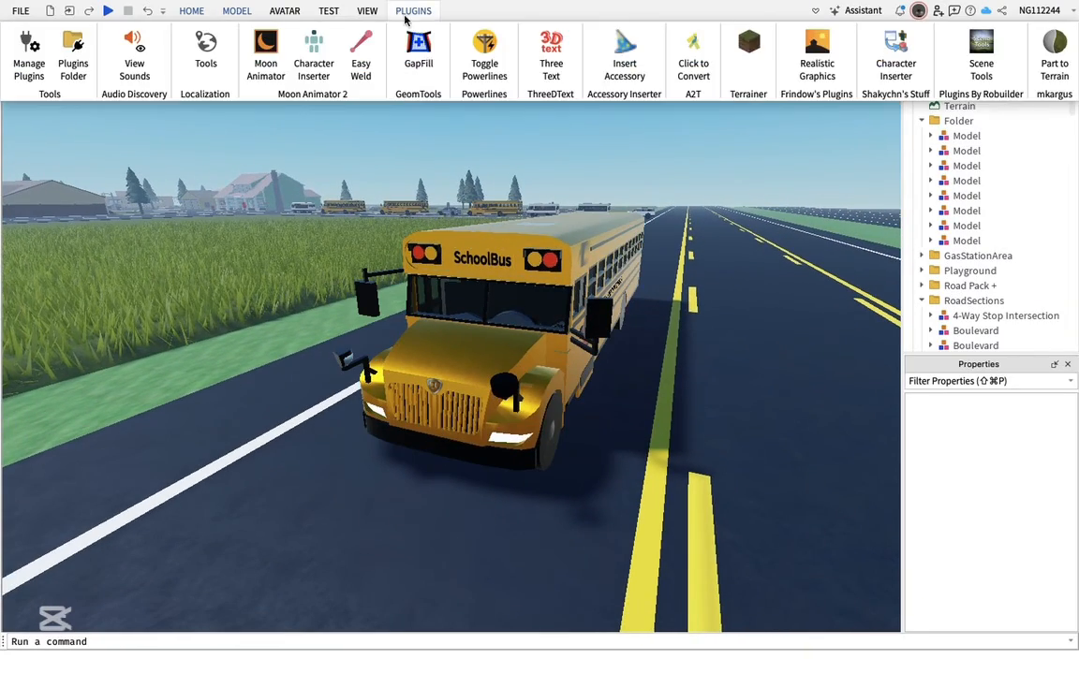
pyautogui.click(359, 60)
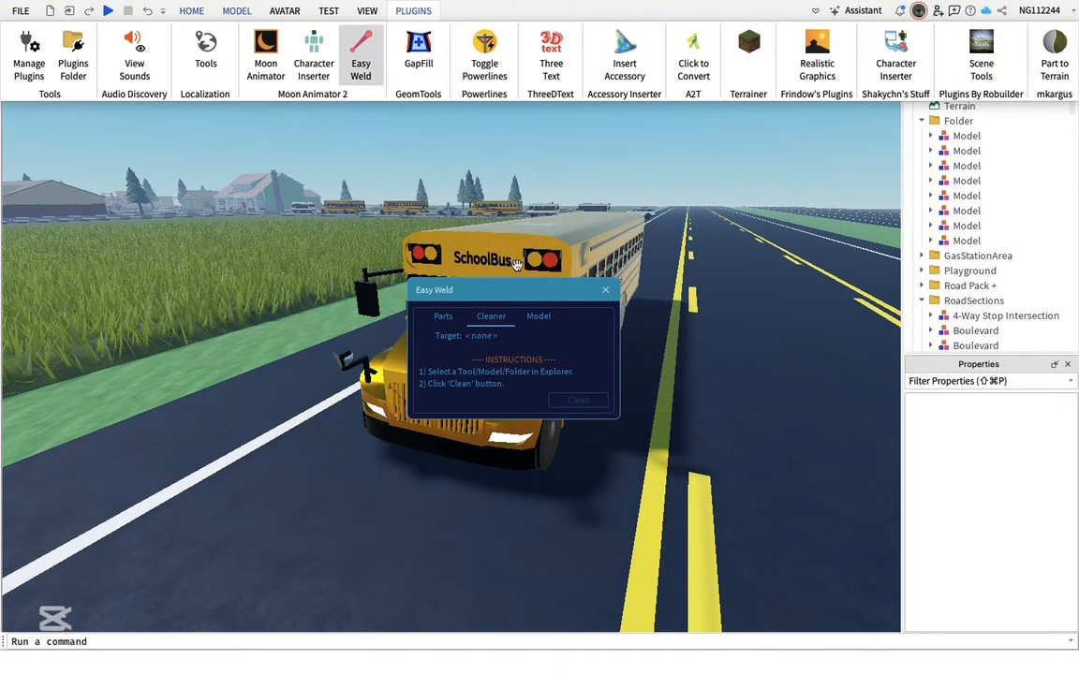
pyautogui.click(492, 320)
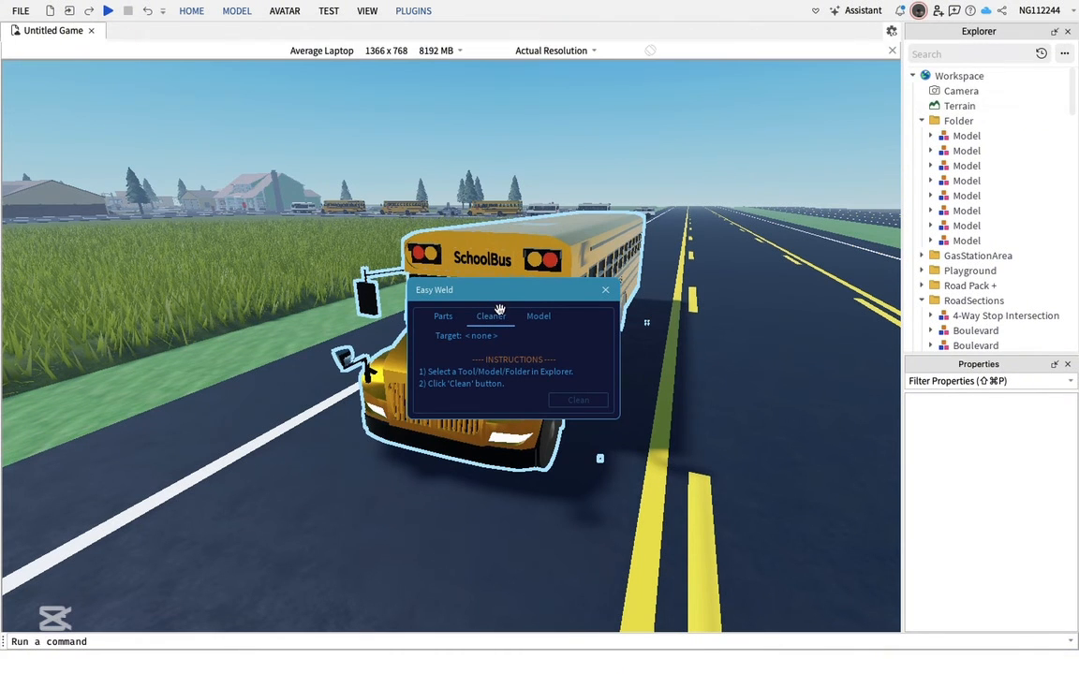
pyautogui.moveTo(508, 305); pyautogui.dragTo(177, 517)
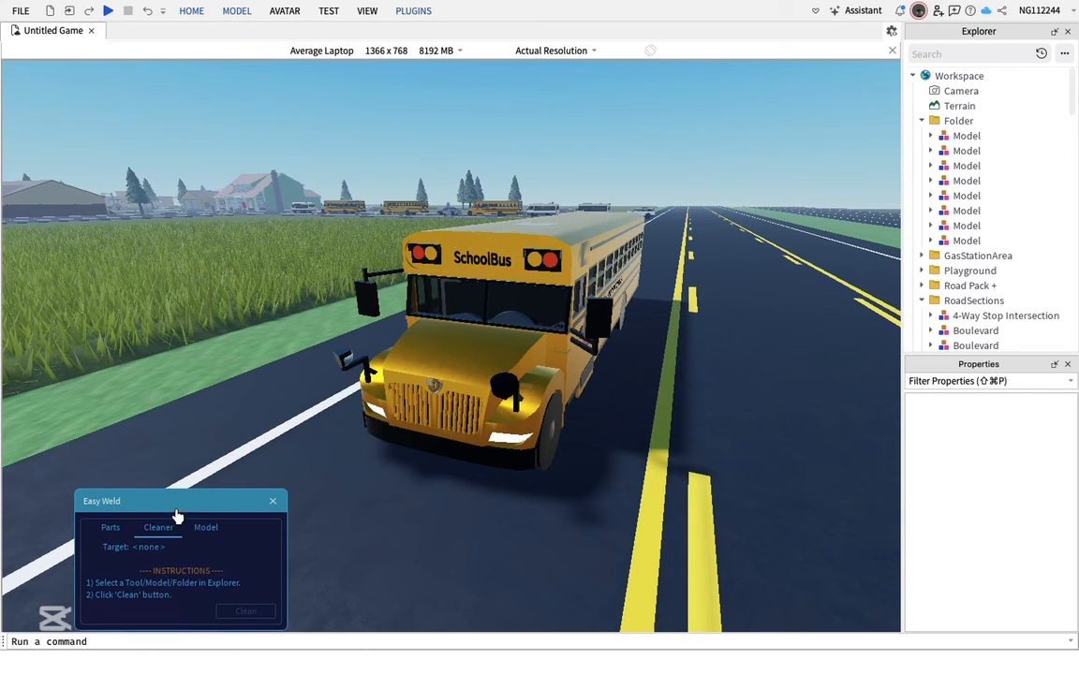
pyautogui.click(494, 338)
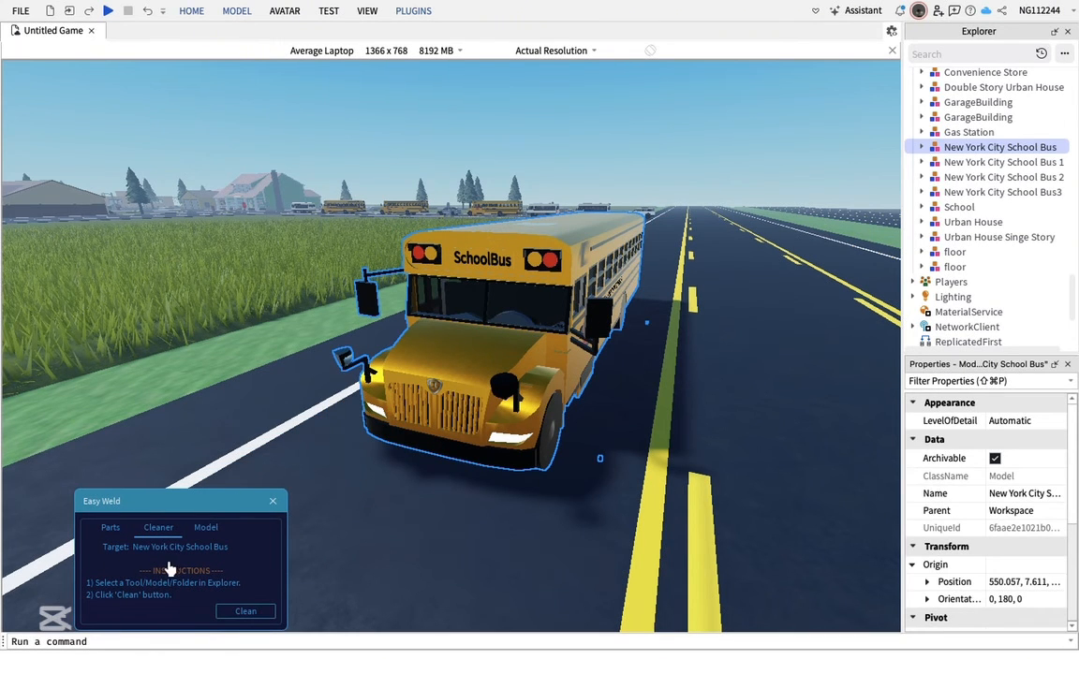
pyautogui.click(245, 610)
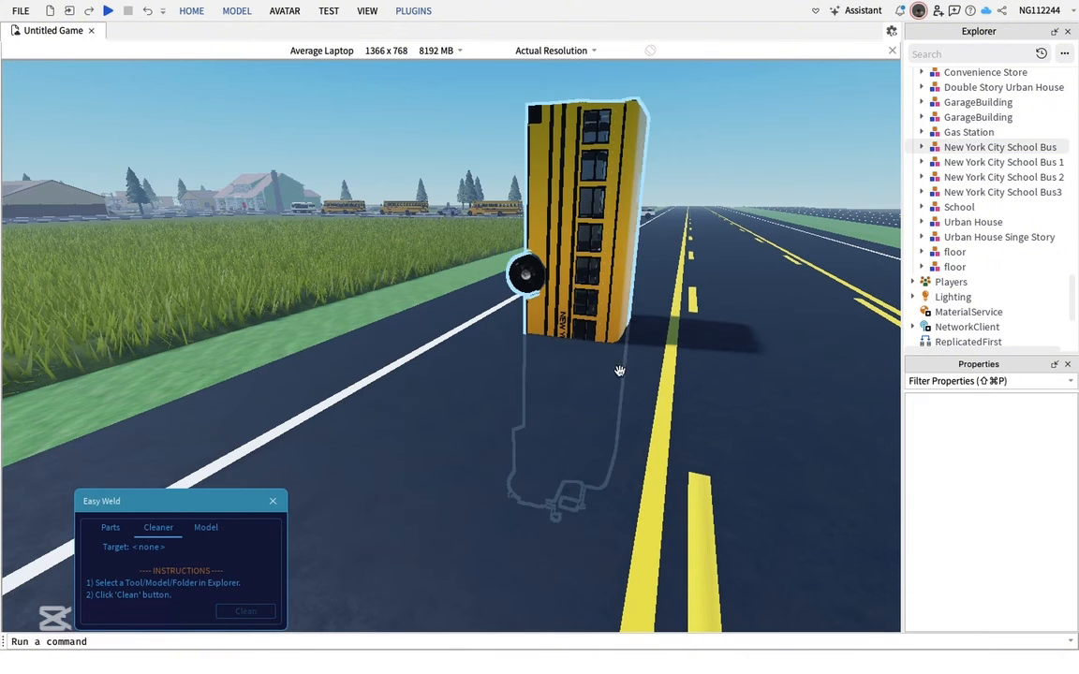
# Tilt and rotate the school bus until it stands upright on its wheels in the lane, then close Easy Weld
pyautogui.press('a')
pyautogui.moveTo(654, 408); pyautogui.dragTo(653, 406, button='right')
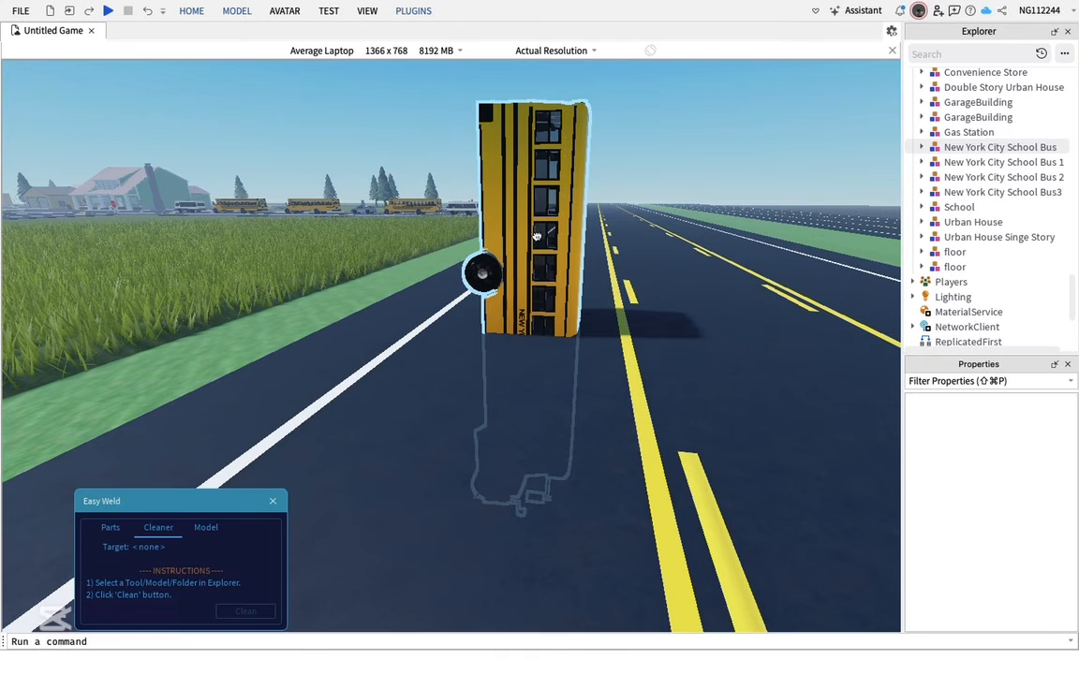
pyautogui.moveTo(537, 236); pyautogui.dragTo(542, 300)
pyautogui.press('t')
pyautogui.press('t')
pyautogui.press('r')
pyautogui.press('t')
pyautogui.press('r')
pyautogui.press('r')
pyautogui.press('r')
pyautogui.press('d')
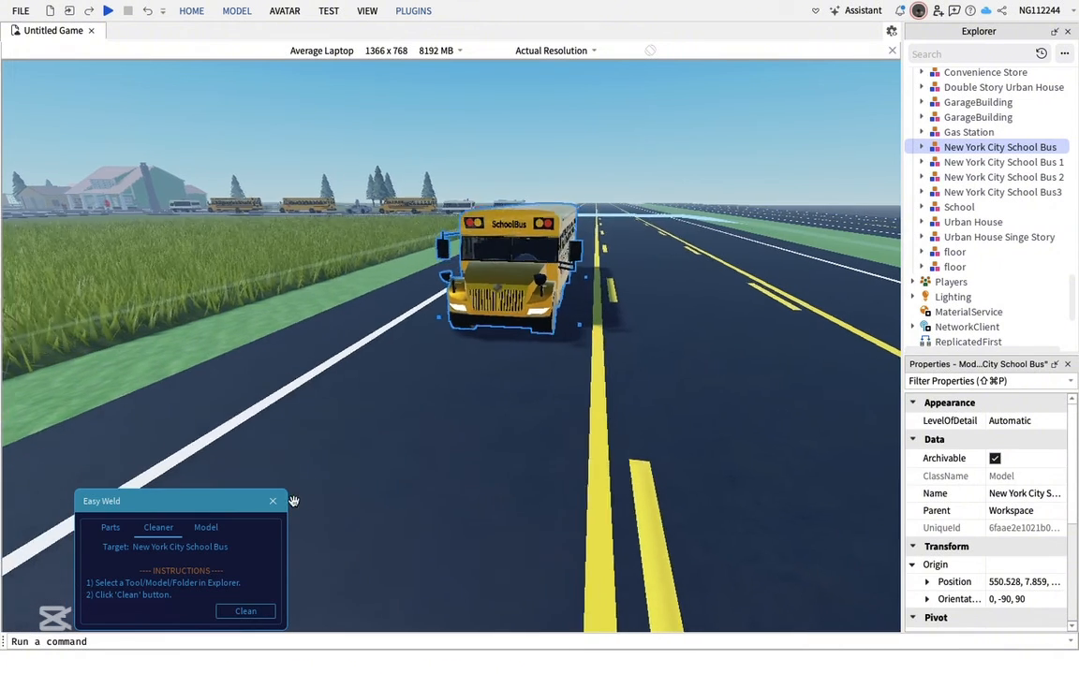
pyautogui.press('w')
pyautogui.click(274, 503)
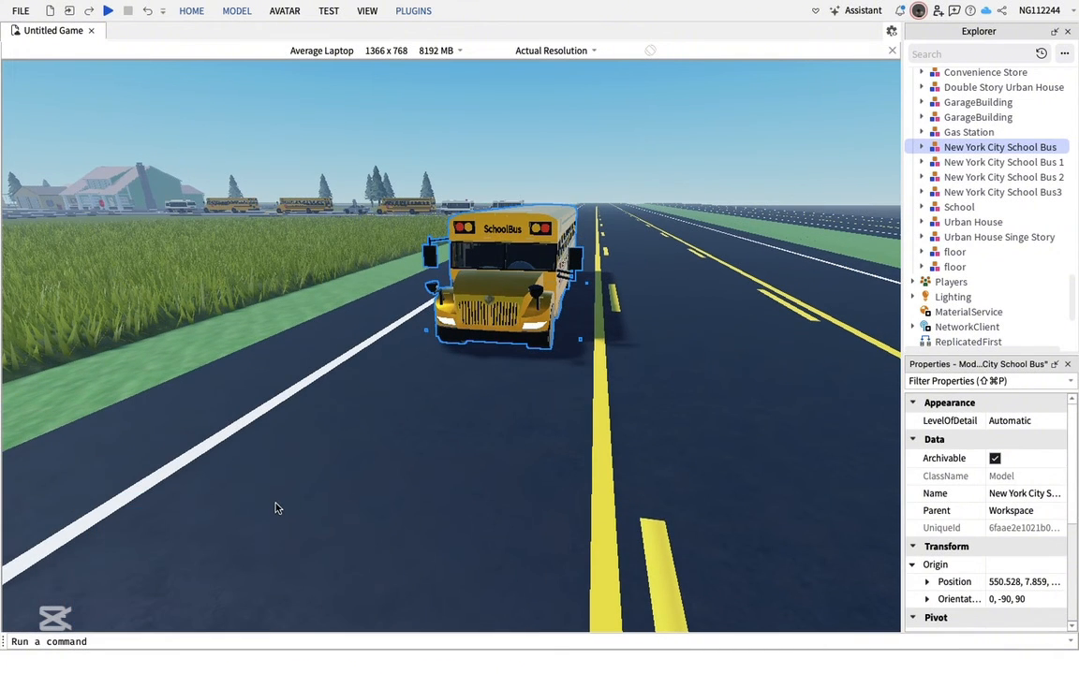
# Open the Moon Animator plugin and create a new Moon 2 file
pyautogui.click(408, 11)
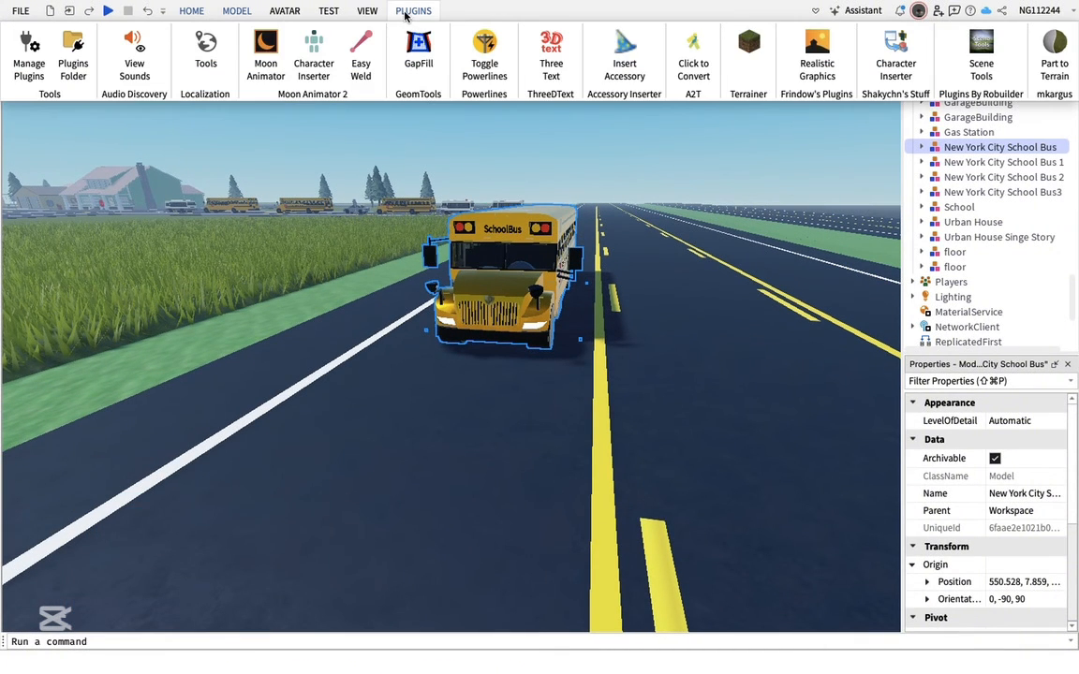
pyautogui.click(268, 64)
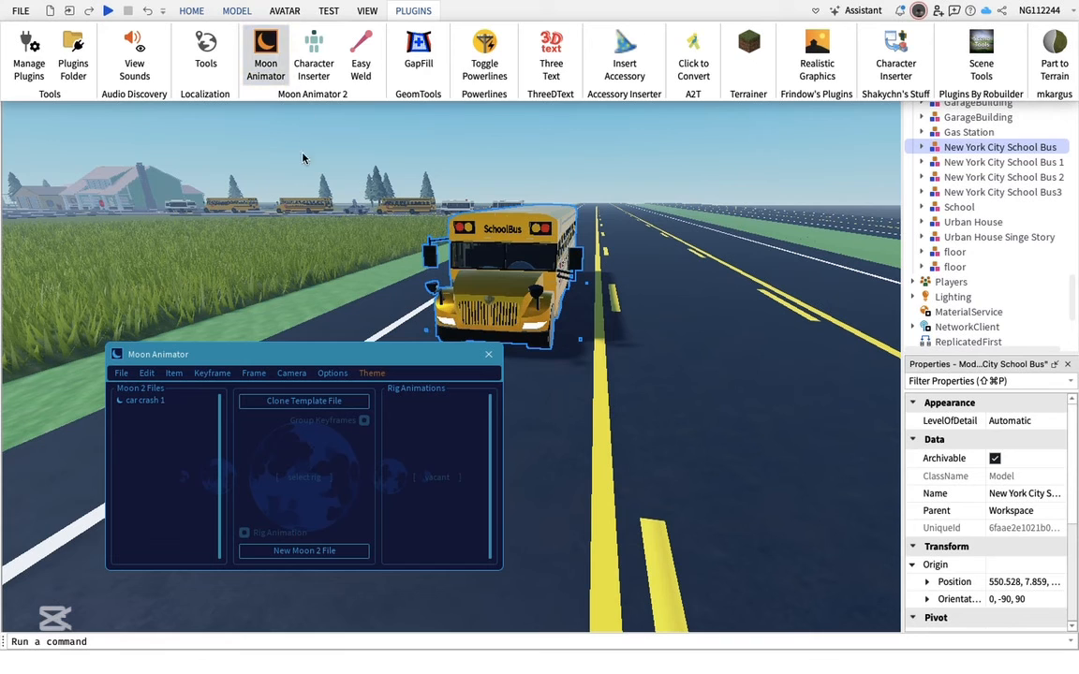
pyautogui.click(327, 560)
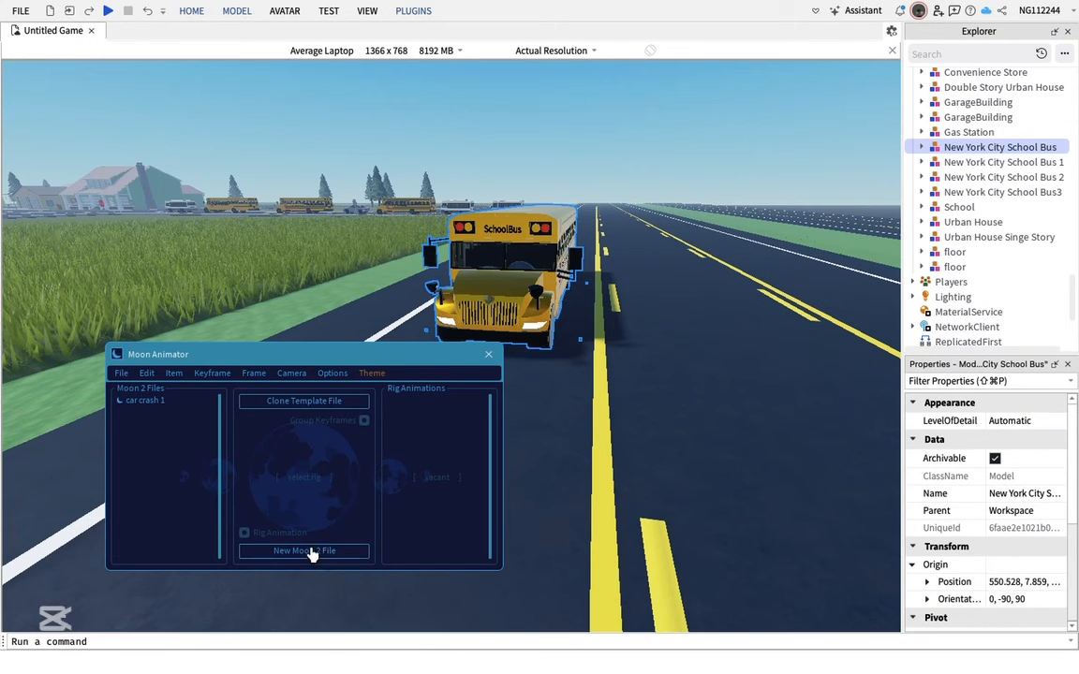
pyautogui.click(303, 551)
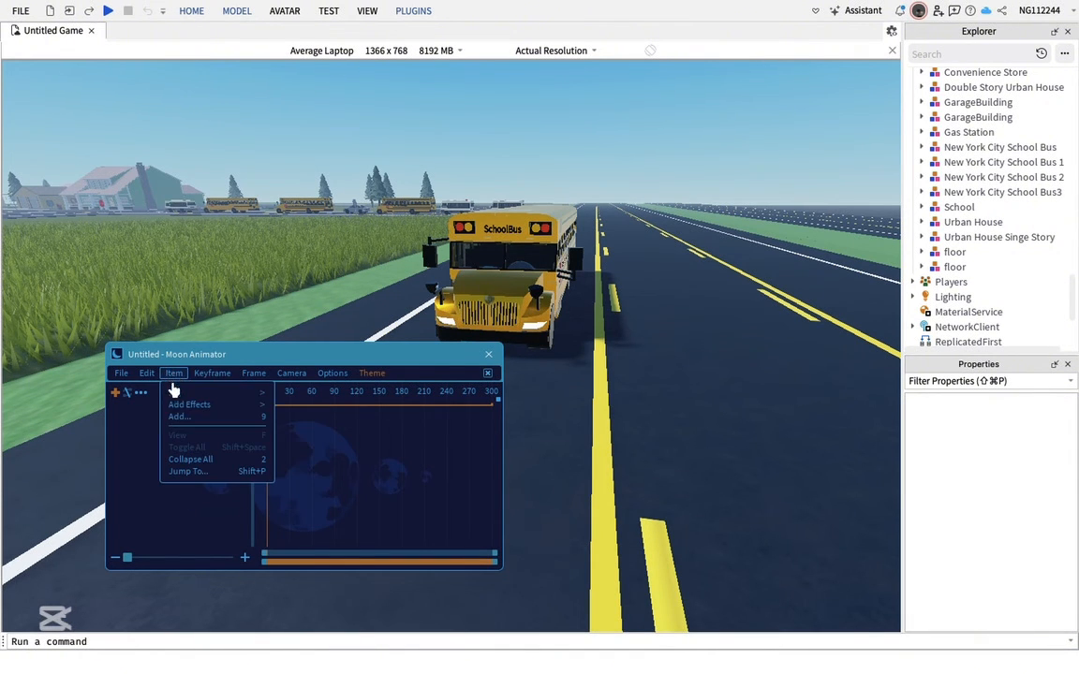
# Add the New York City School Bus model to the animation as an item with its CFrame property
pyautogui.click(181, 418)
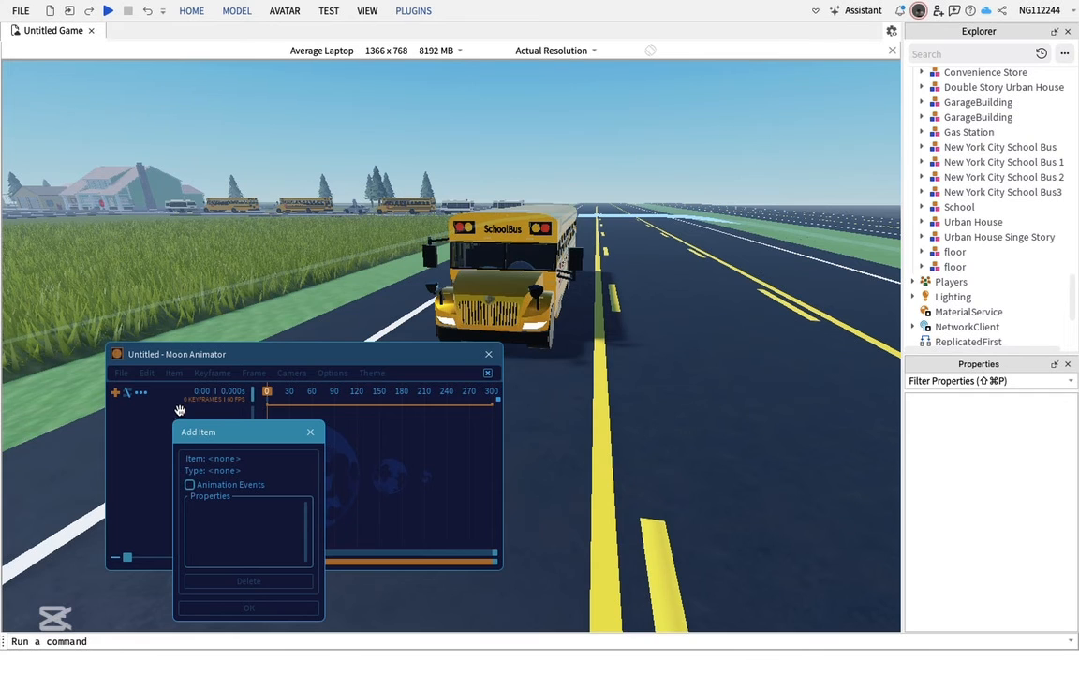
pyautogui.click(511, 296)
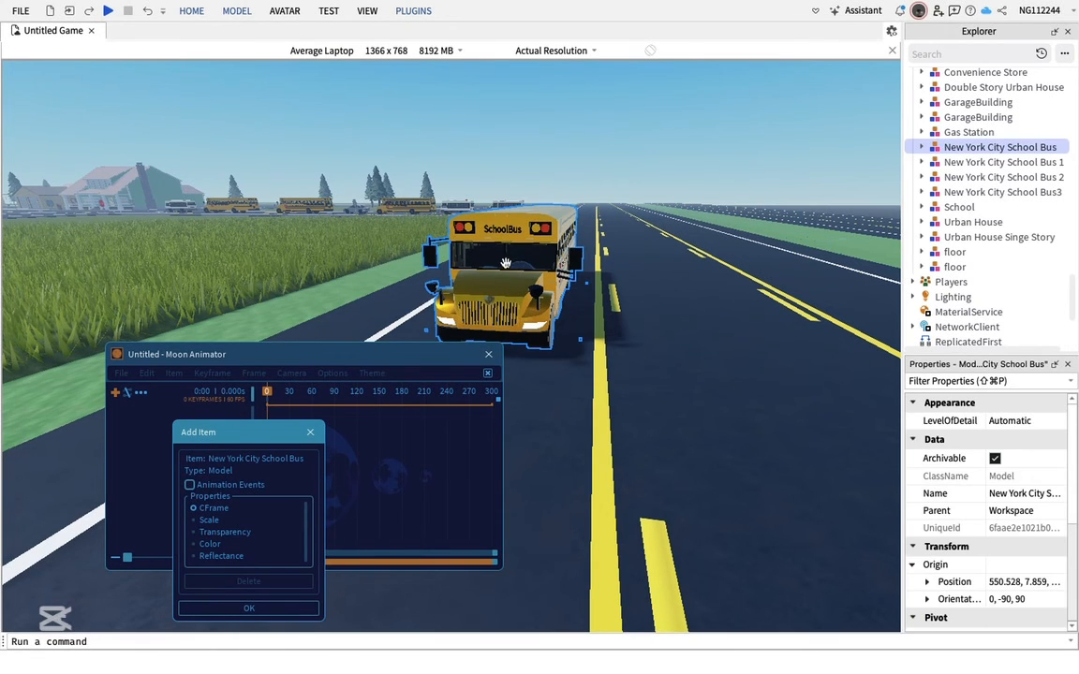
pyautogui.click(248, 611)
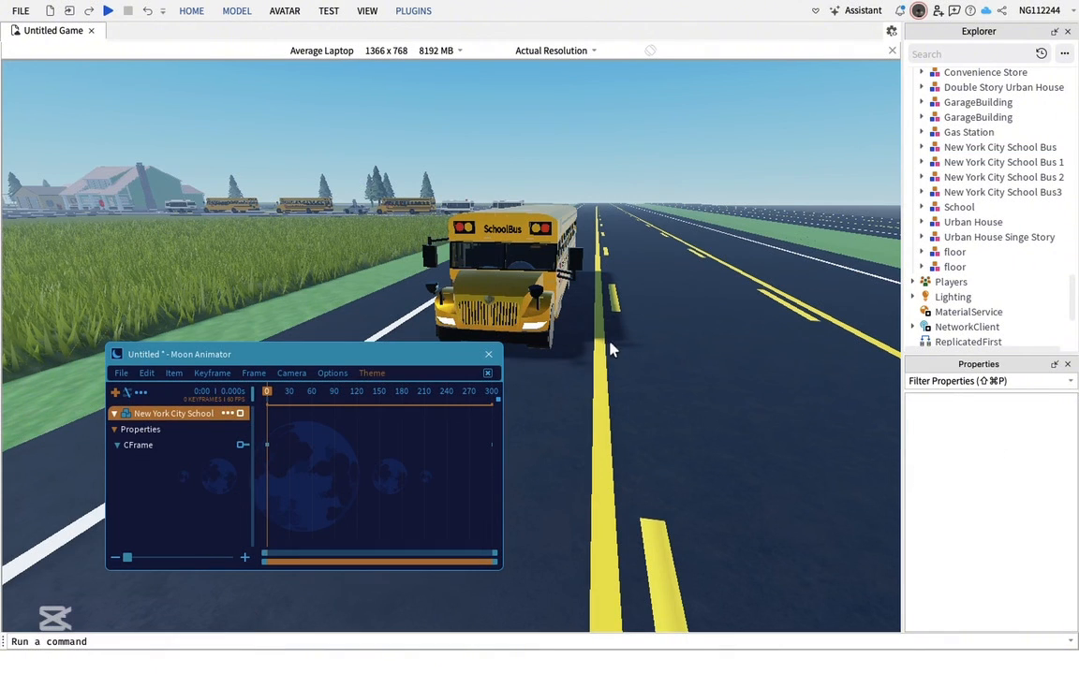
# Fly the camera around and through the school bus to inspect it from different angles
pyautogui.moveTo(619, 354); pyautogui.dragTo(617, 342, button='right')
pyautogui.press('w')
pyautogui.press('d')
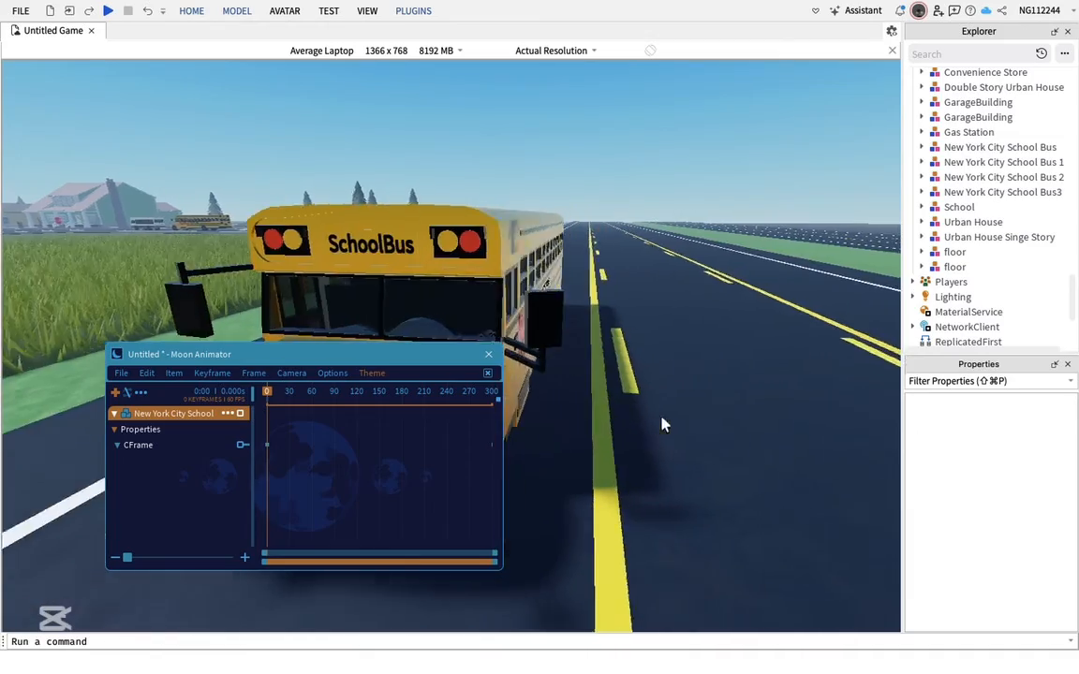
pyautogui.moveTo(662, 418); pyautogui.dragTo(661, 411, button='right')
pyautogui.press('d')
pyautogui.press('w')
pyautogui.press('w')
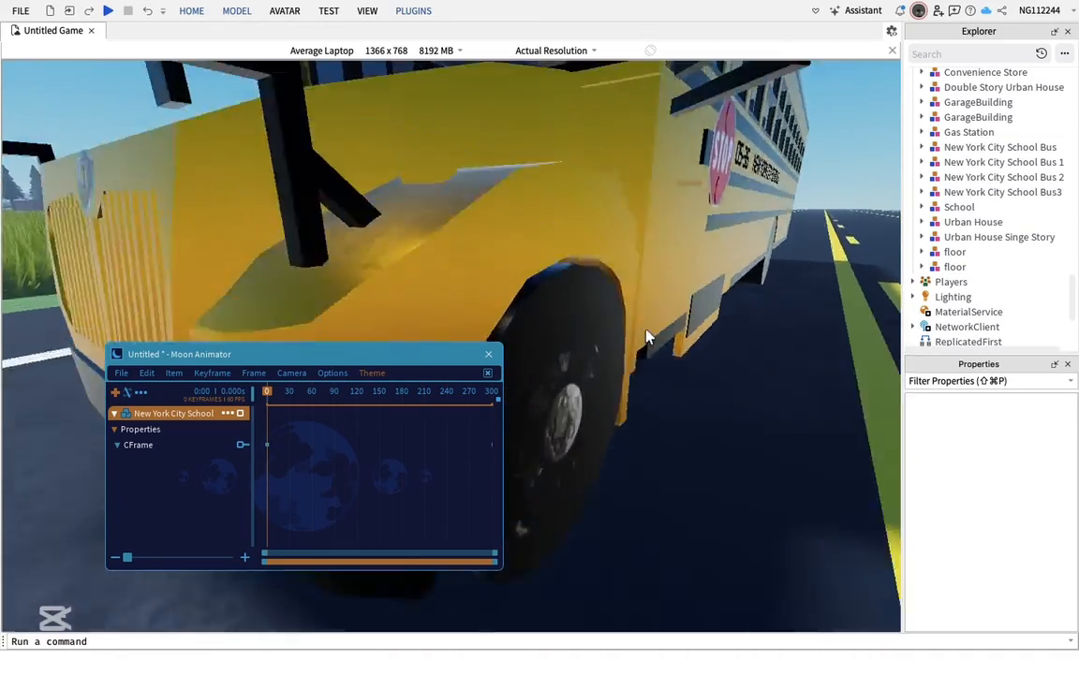
pyautogui.press('s')
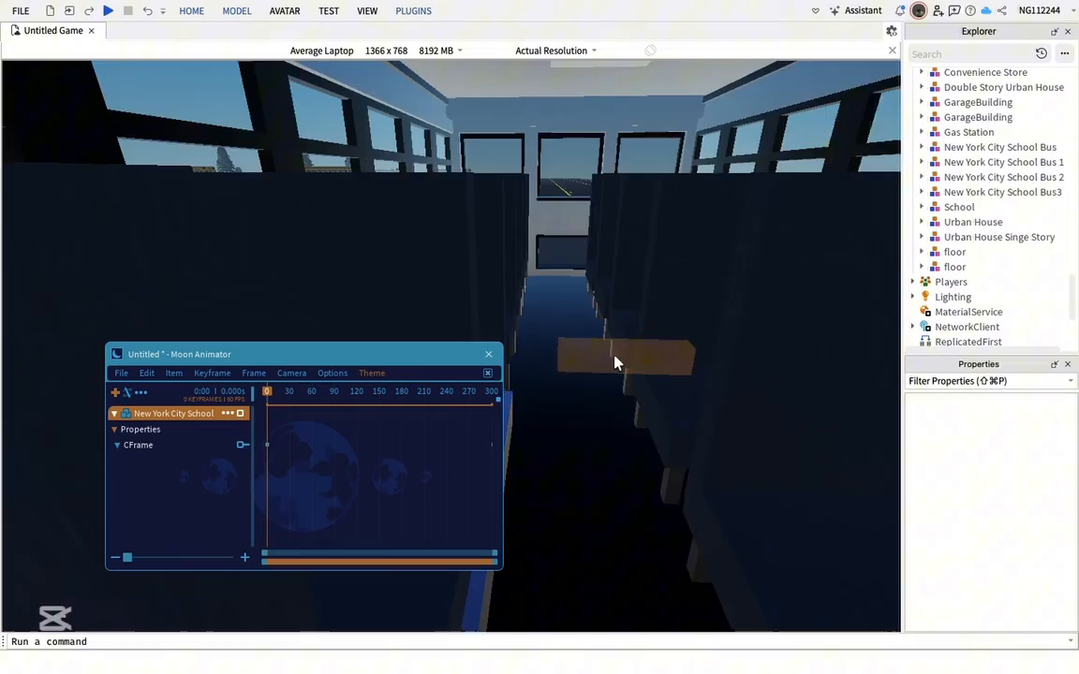
pyautogui.press('w')
pyautogui.moveTo(615, 356); pyautogui.dragTo(654, 422, button='right')
pyautogui.press('s')
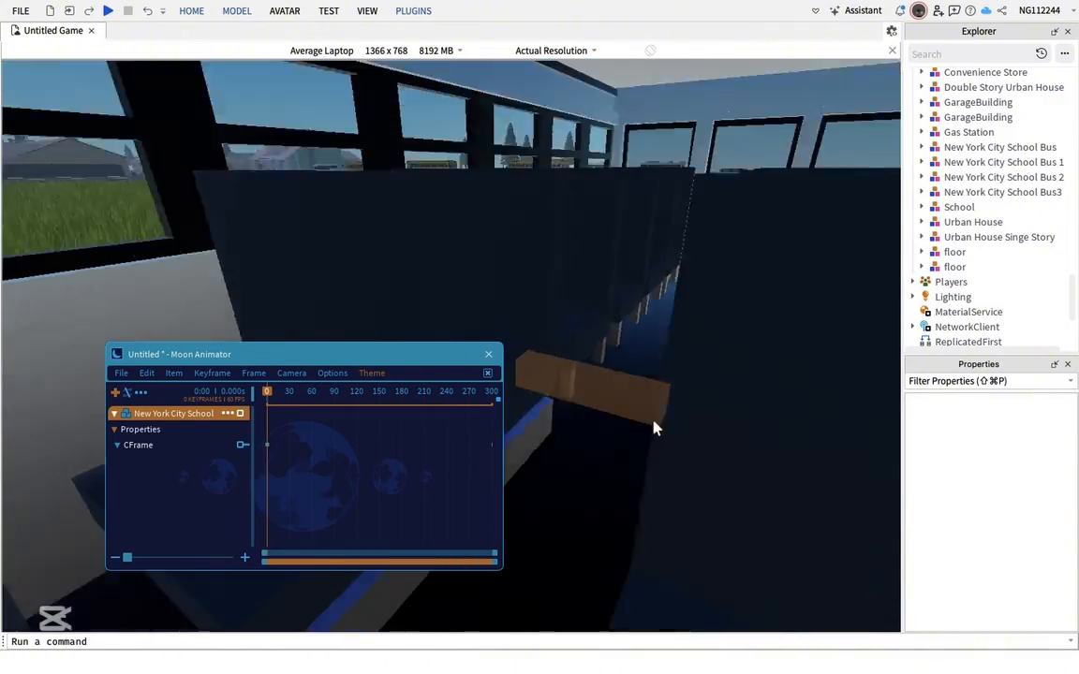
pyautogui.press('s')
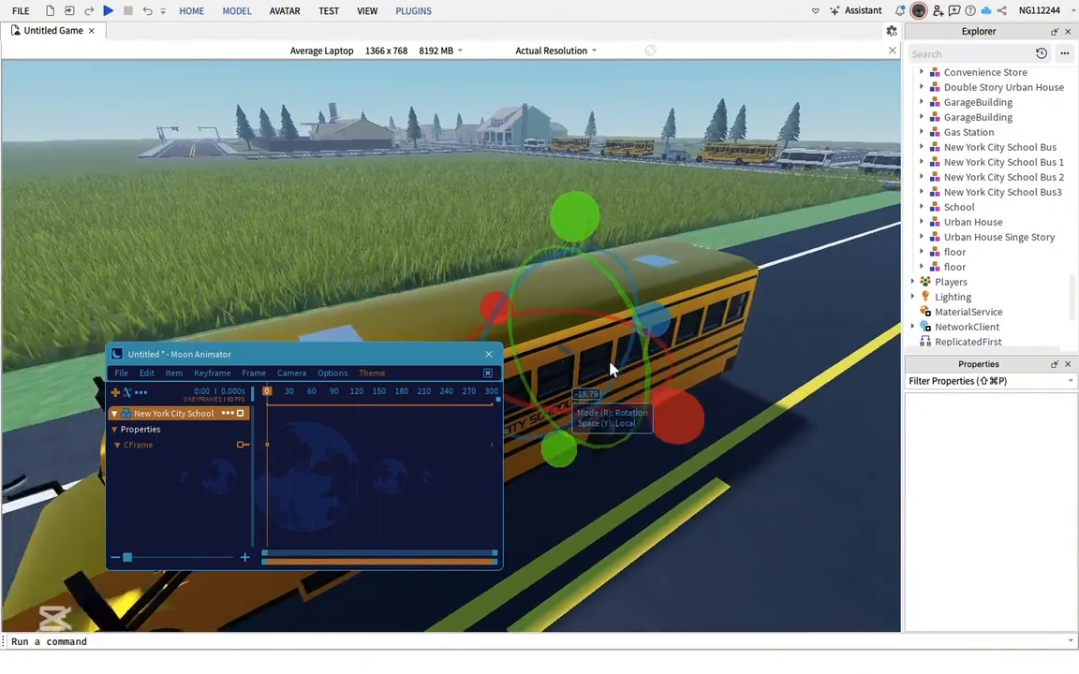
# Switch to position mode and, at frame 217, move the bus forward along the road to add a keyframe
pyautogui.press('r')
pyautogui.moveTo(679, 376); pyautogui.dragTo(679, 377, button='right')
pyautogui.press('s')
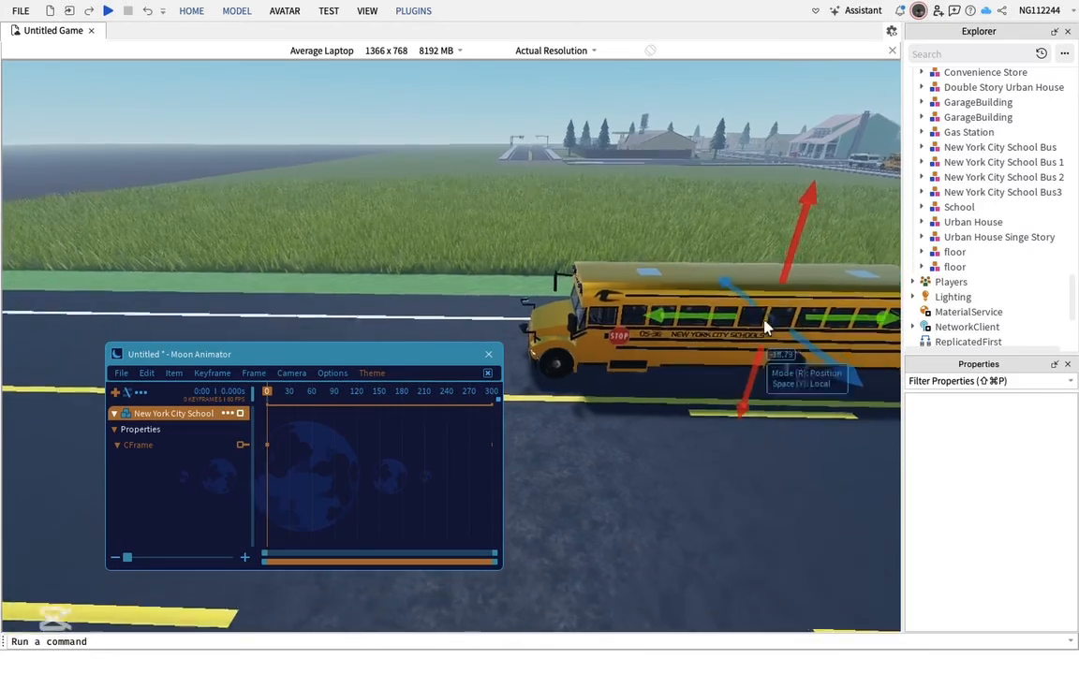
pyautogui.press('s')
pyautogui.moveTo(749, 324); pyautogui.dragTo(302, 399)
pyautogui.moveTo(581, 347); pyautogui.dragTo(578, 345, button='right')
pyautogui.press('w')
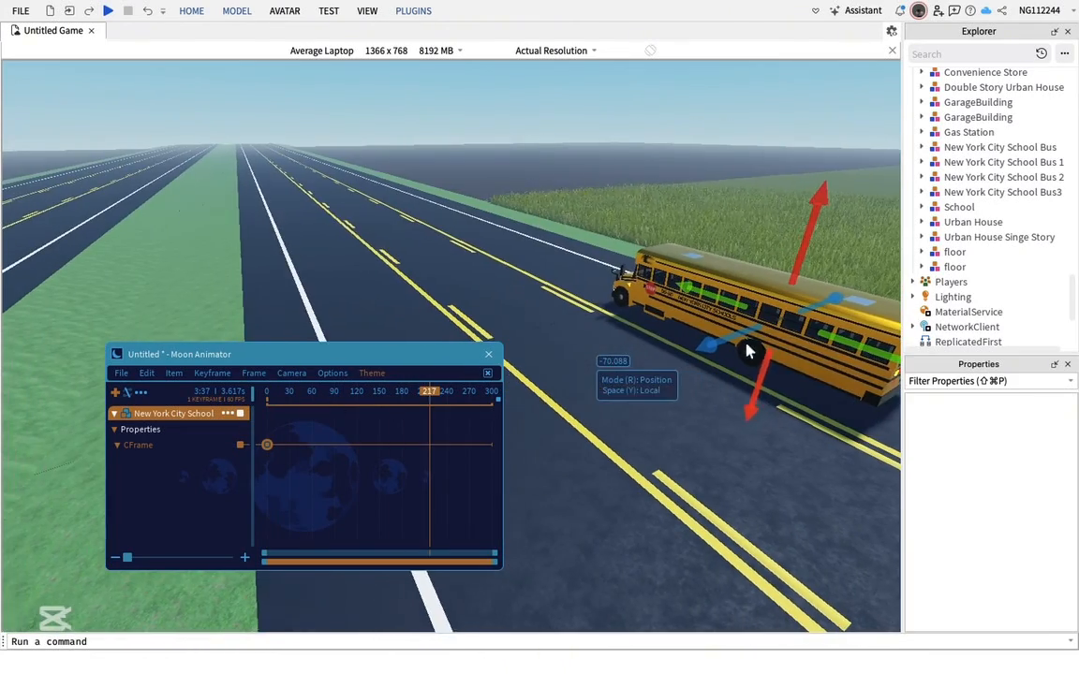
pyautogui.press('s')
pyautogui.moveTo(851, 353); pyautogui.dragTo(434, 170)
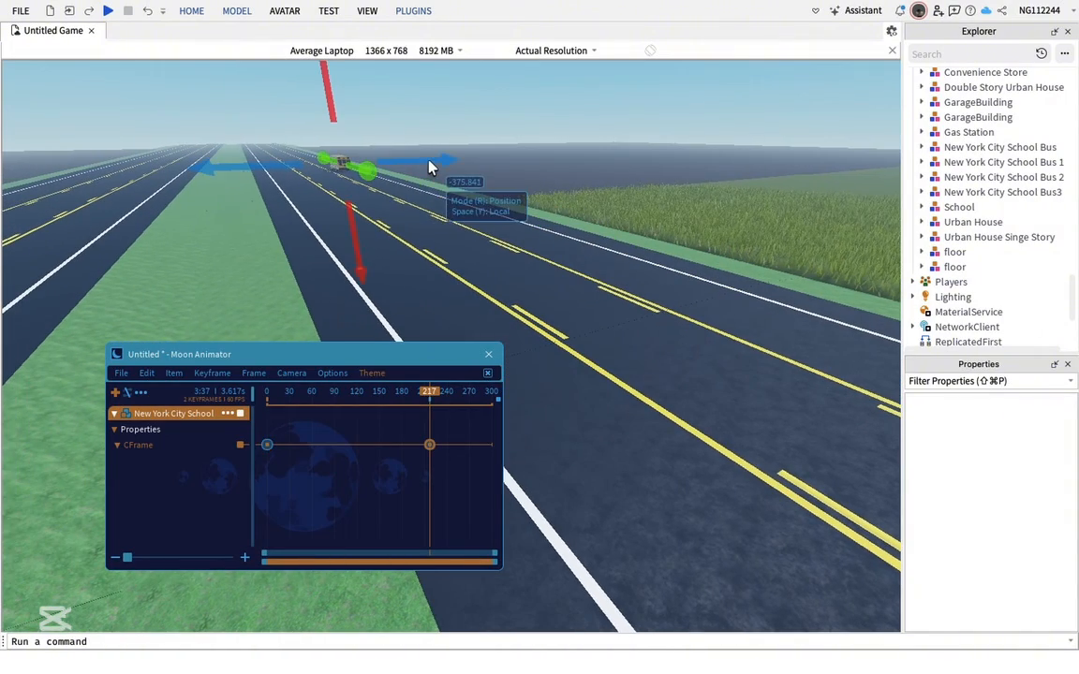
# Return to frame 0 and play and scrub the timeline to preview the bus driving down the road
pyautogui.moveTo(429, 392); pyautogui.dragTo(267, 393)
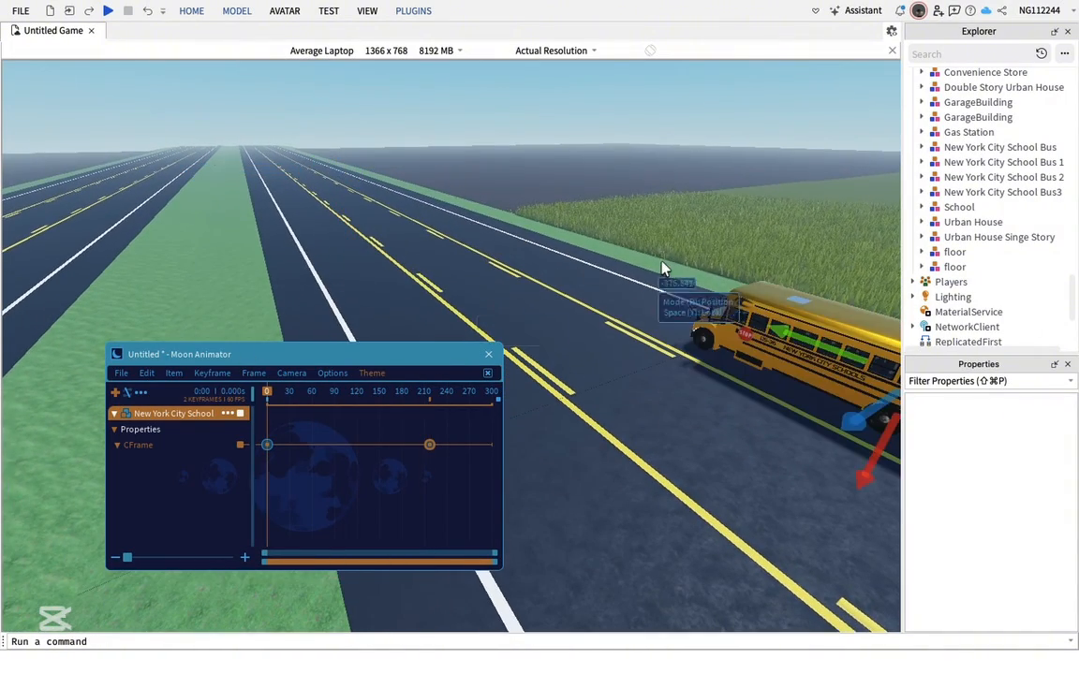
pyautogui.moveTo(662, 268); pyautogui.dragTo(662, 268, button='right')
pyautogui.press('s')
pyautogui.press('space')
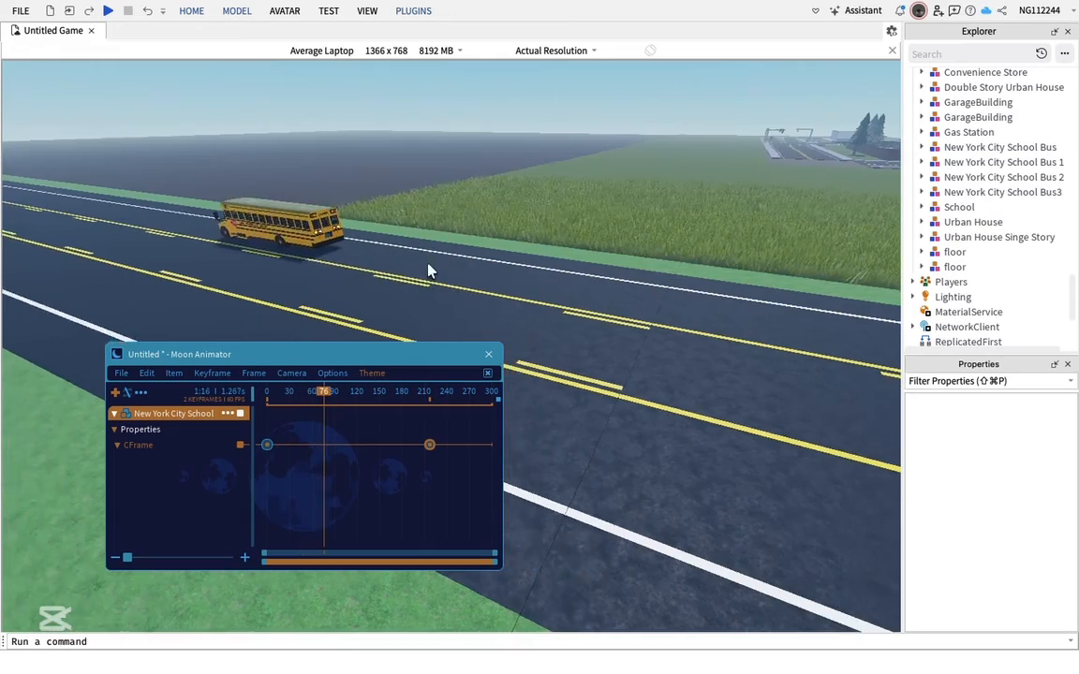
pyautogui.moveTo(428, 271); pyautogui.dragTo(419, 272, button='right')
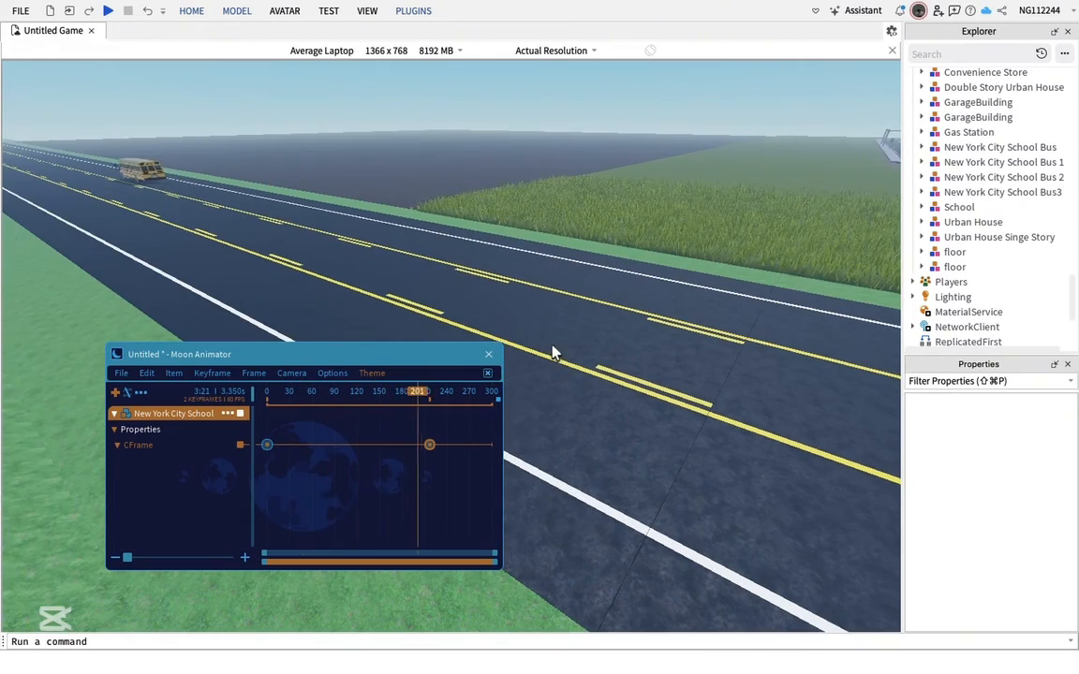
pyautogui.press('d')
pyautogui.moveTo(431, 399); pyautogui.dragTo(225, 387)
pyautogui.press('d')
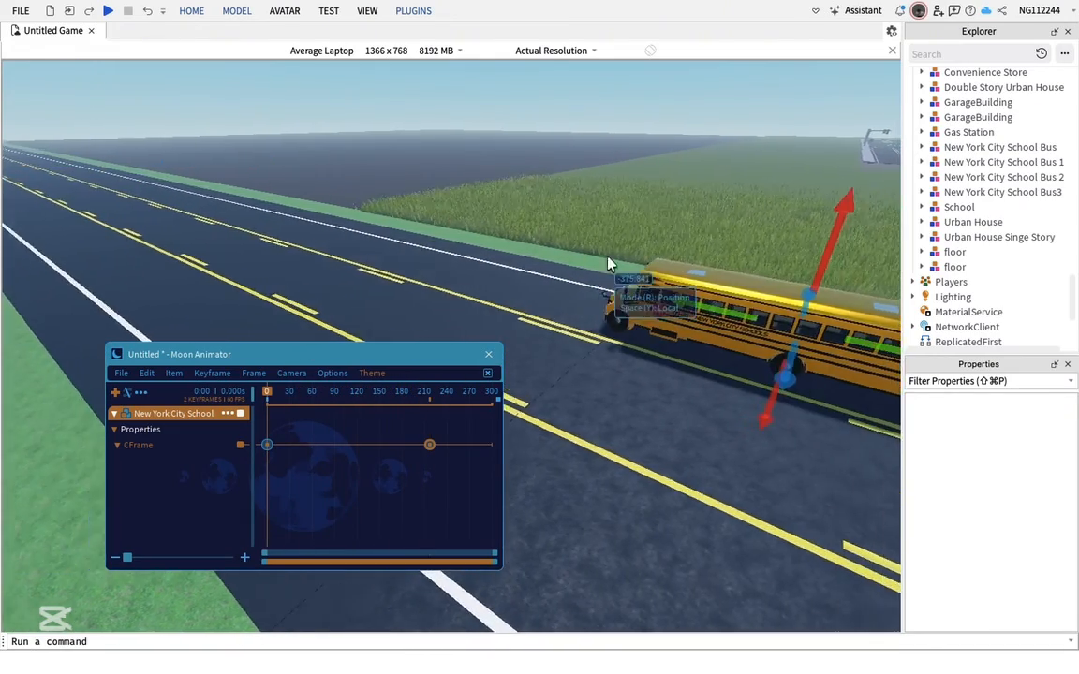
pyautogui.moveTo(609, 263); pyautogui.dragTo(598, 263, button='right')
pyautogui.press('w')
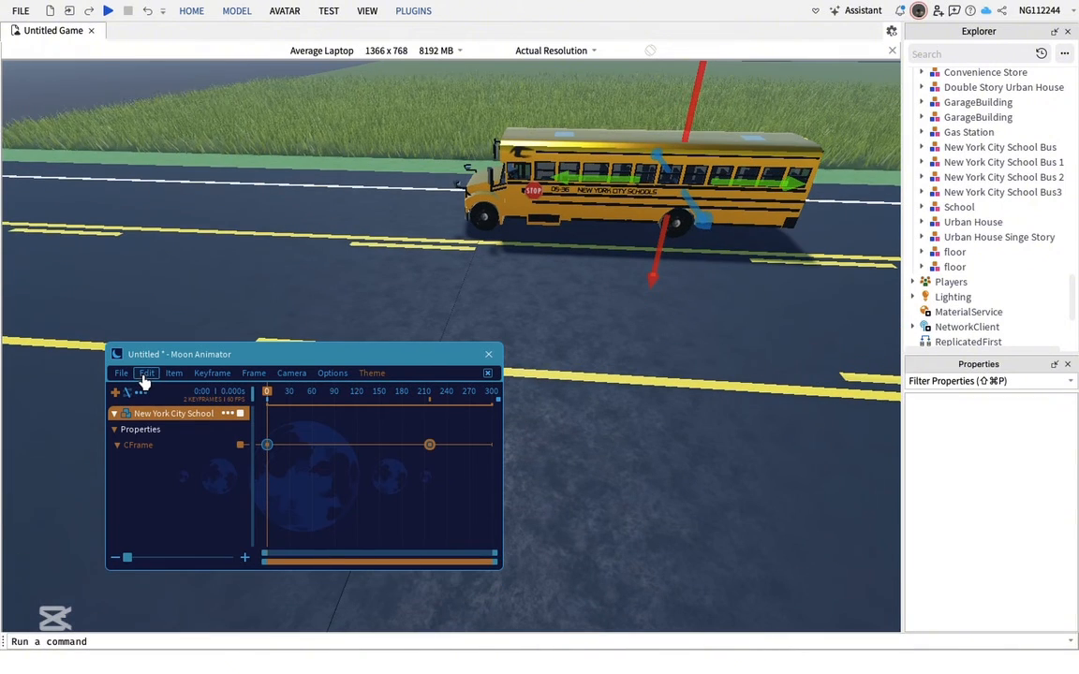
# Save and close the Moon Animator file
pyautogui.click(126, 375)
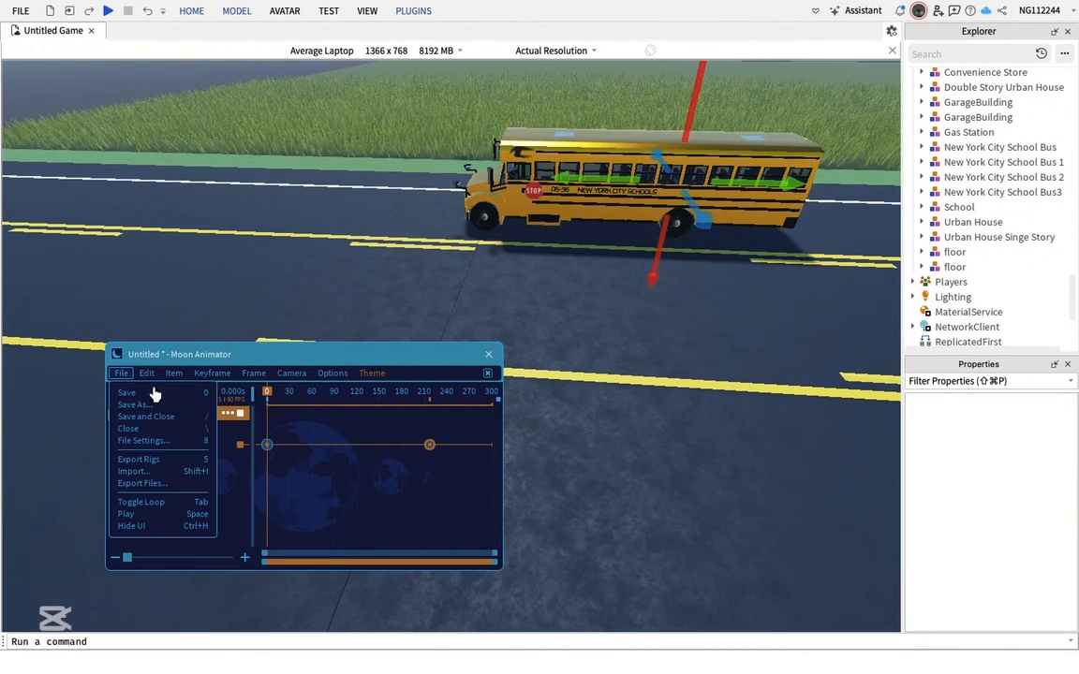
pyautogui.click(147, 373)
pyautogui.click(121, 375)
pyautogui.click(156, 417)
pyautogui.click(222, 486)
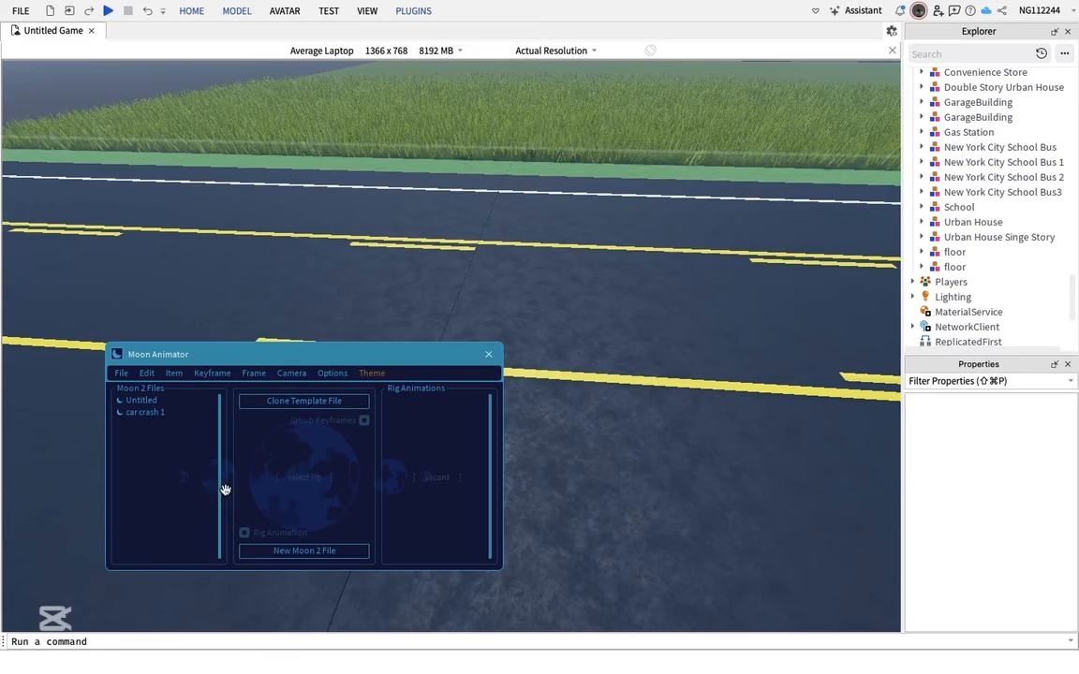
# Close the Moon Animator window and open the Toolbox showing My Models
pyautogui.click(493, 356)
pyautogui.click(592, 302)
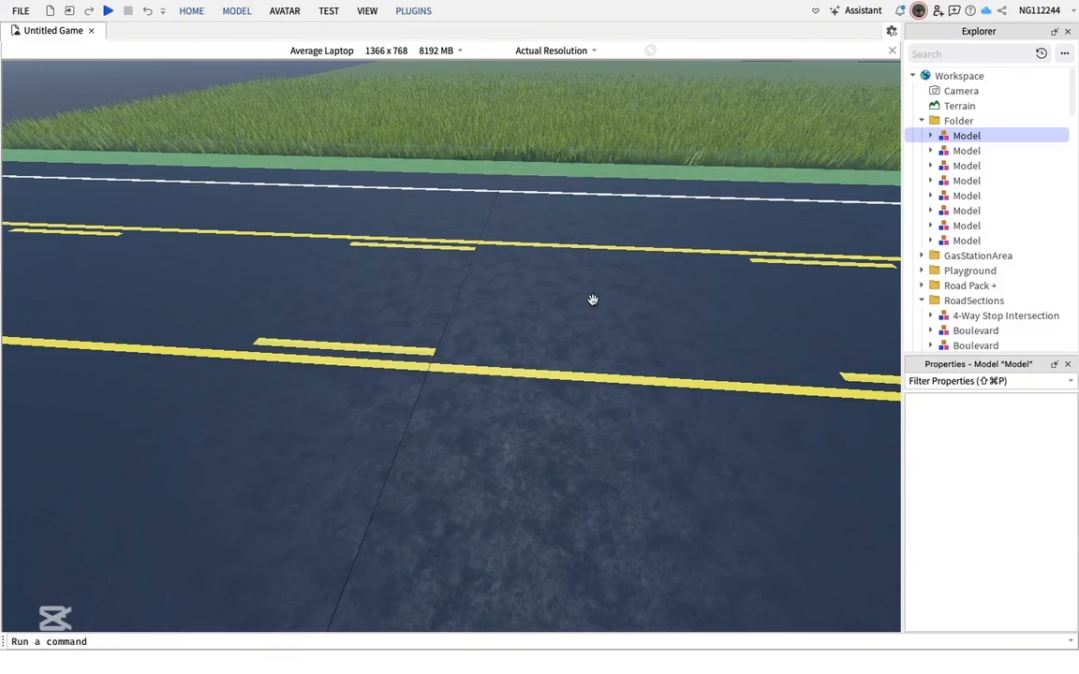
pyautogui.moveTo(593, 301); pyautogui.dragTo(385, 342, button='right')
pyautogui.press('w')
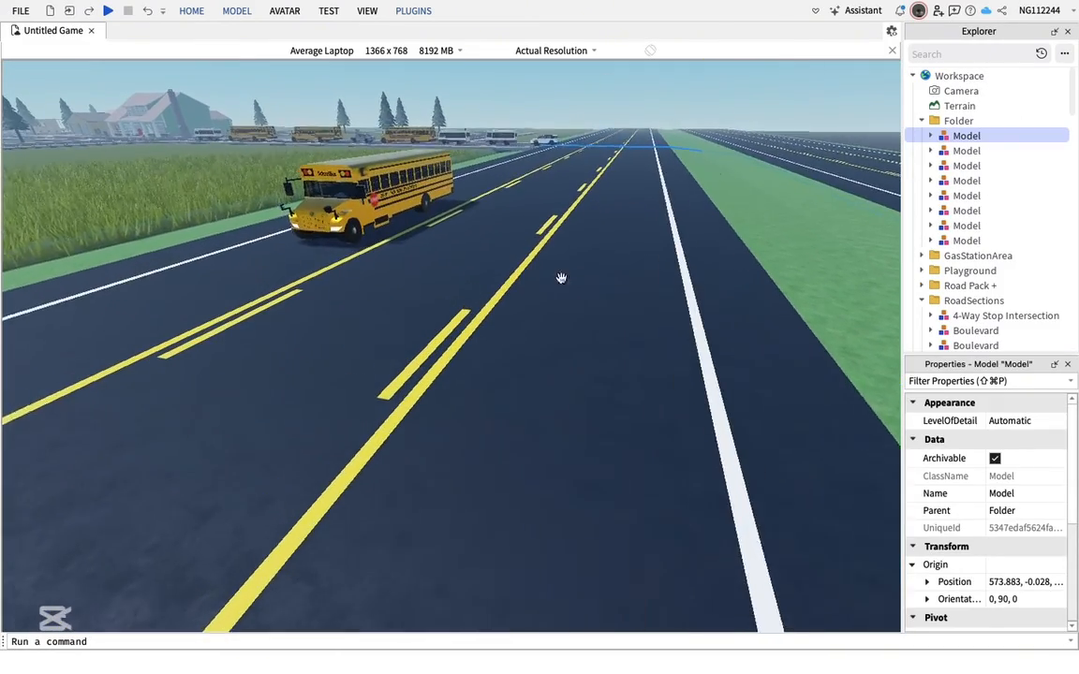
pyautogui.click(237, 11)
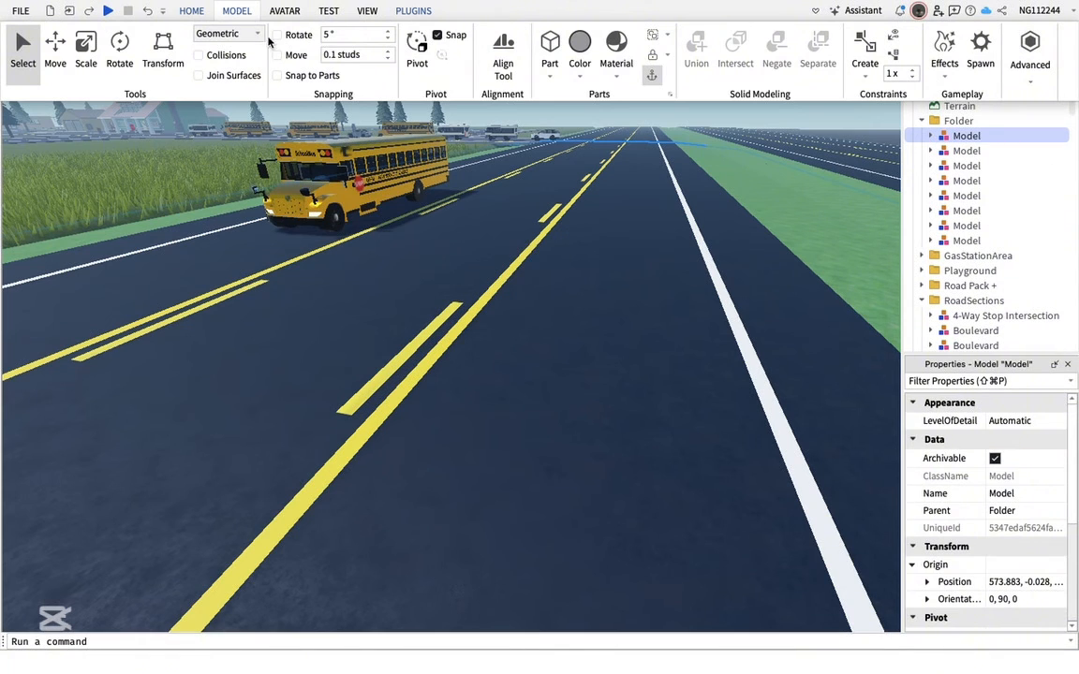
pyautogui.click(187, 11)
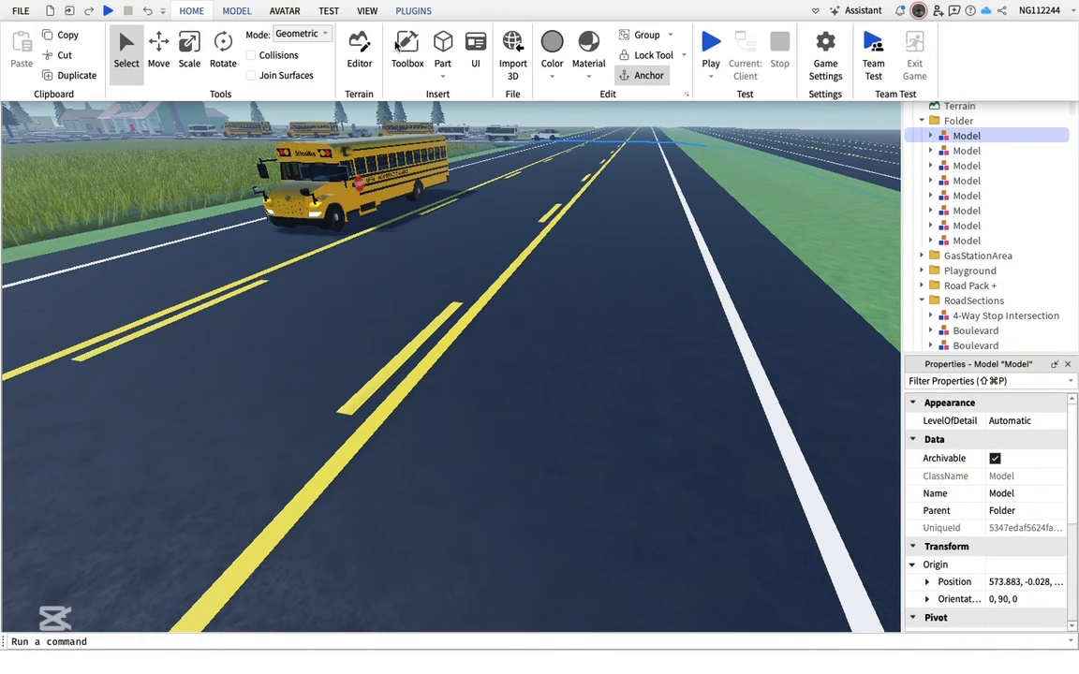
pyautogui.click(395, 44)
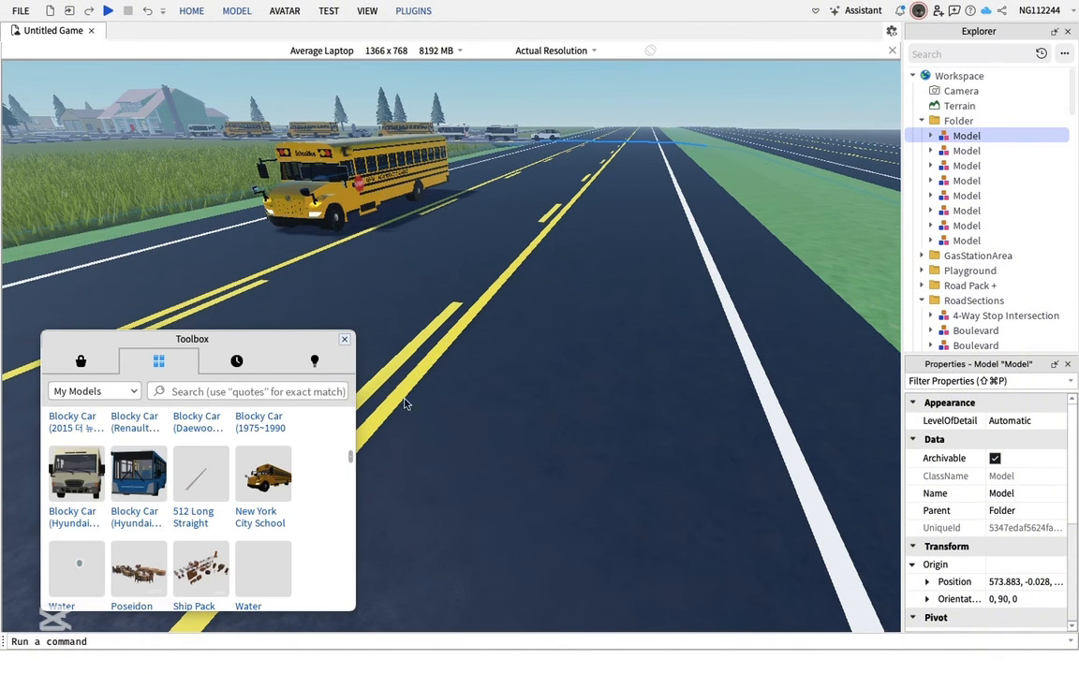
# Fly the camera to an empty area and insert the Blocky Car (Renault Samsung) models from My Models, accepting the scripts notice
pyautogui.moveTo(417, 269); pyautogui.dragTo(537, 278, button='right')
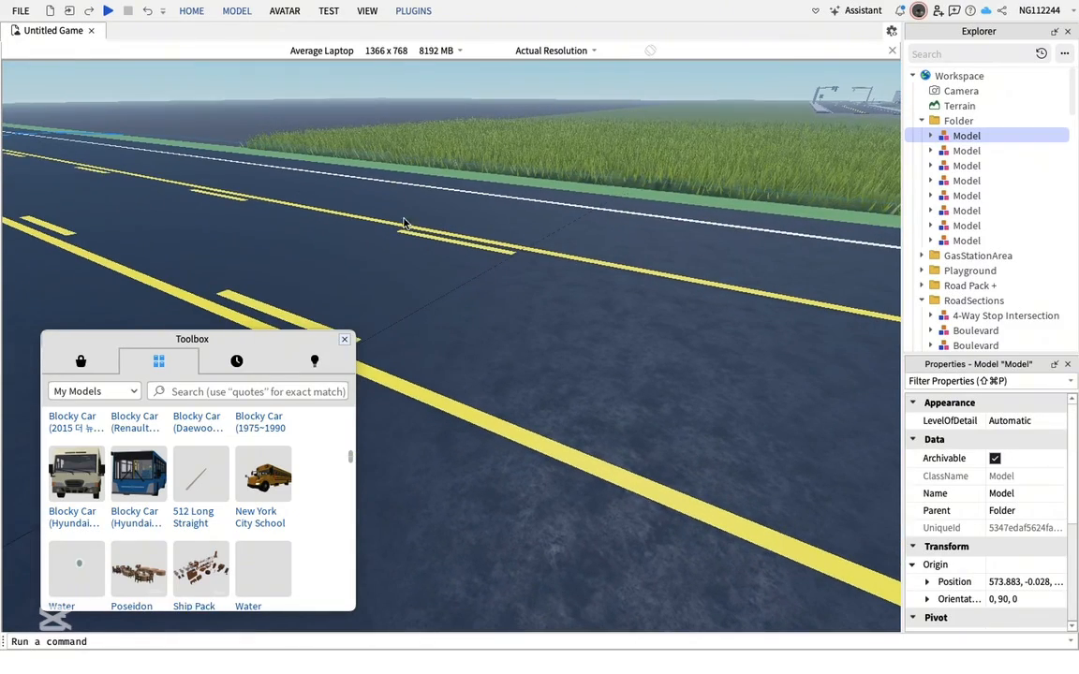
pyautogui.click(392, 317)
pyautogui.press('w')
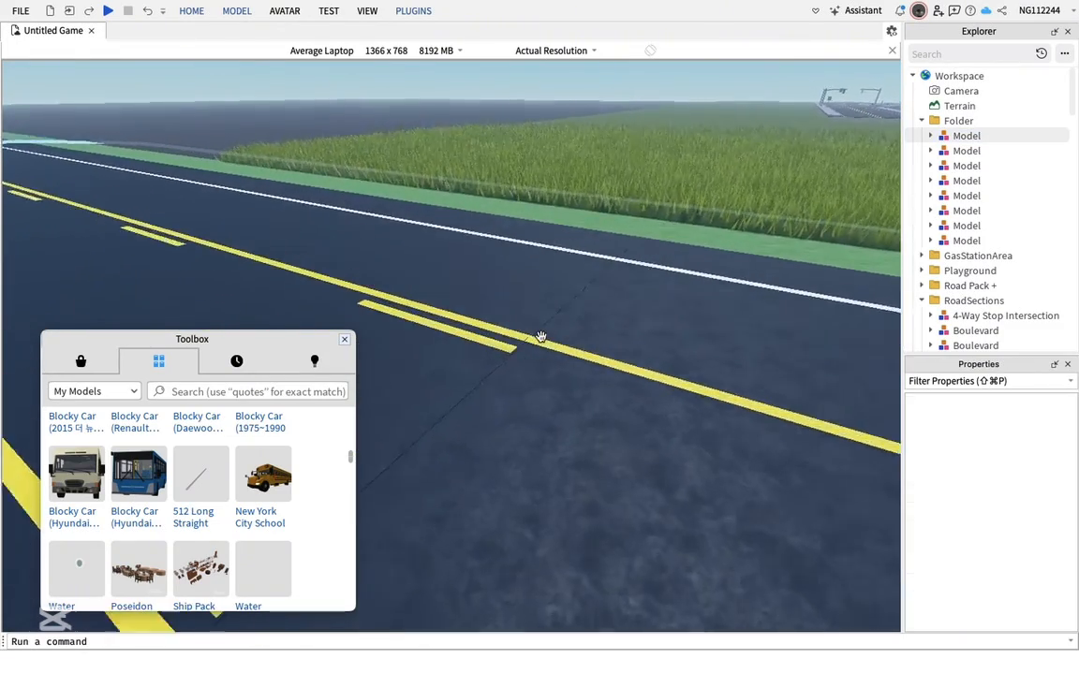
pyautogui.scroll(-2, 301, 493)
pyautogui.scroll(5, 301, 493)
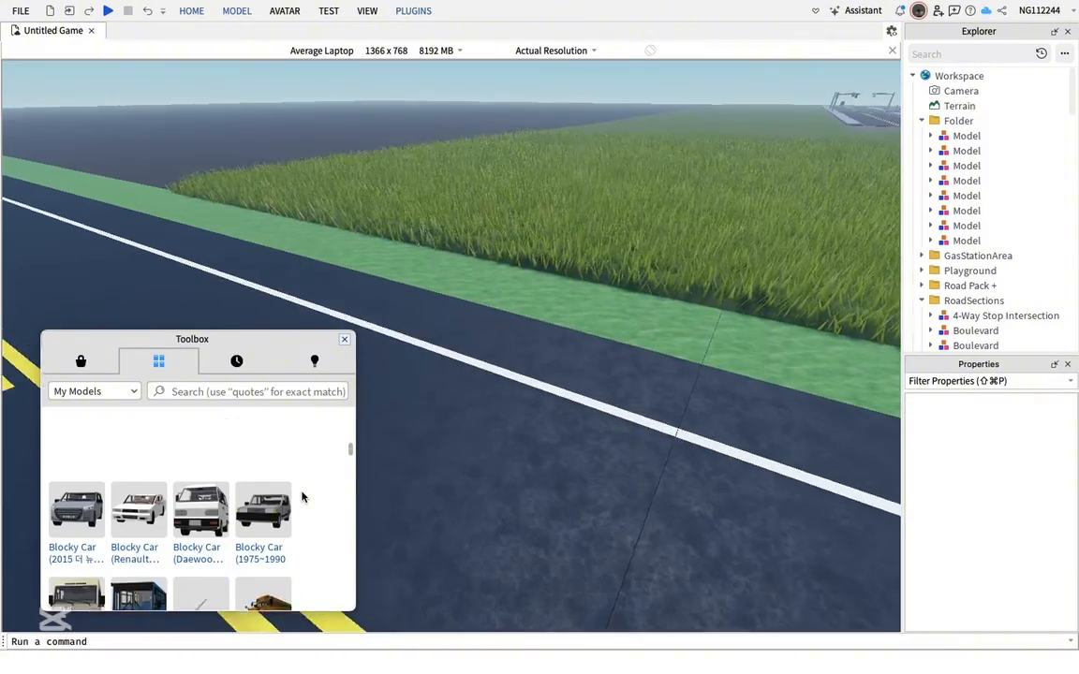
pyautogui.moveTo(499, 431); pyautogui.dragTo(562, 435, button='right')
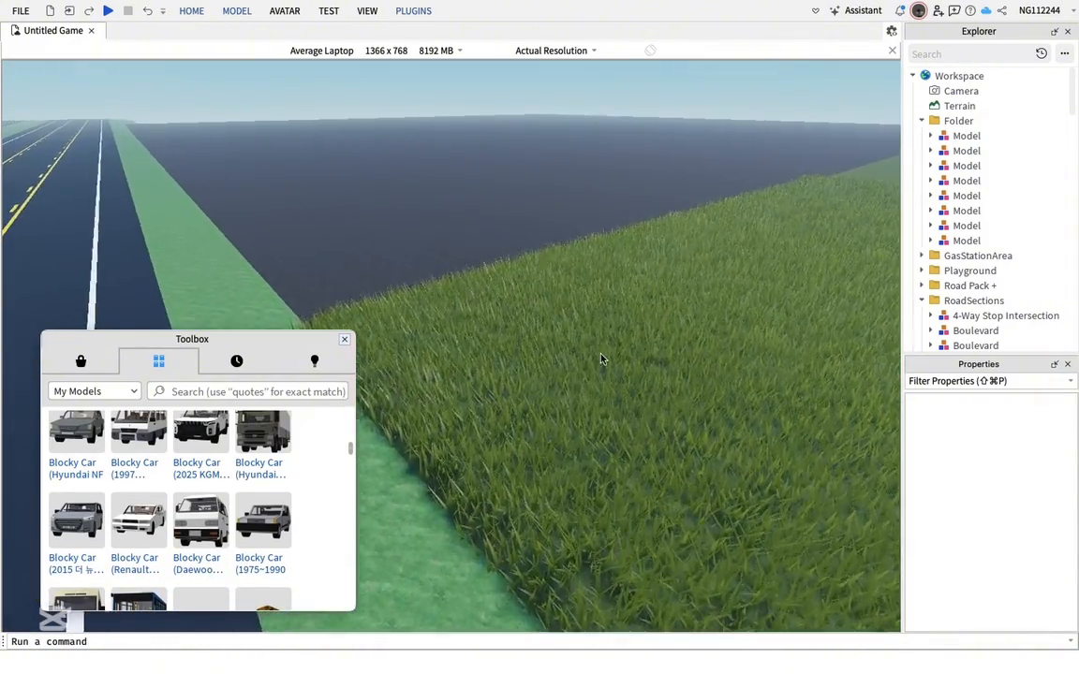
pyautogui.press('w')
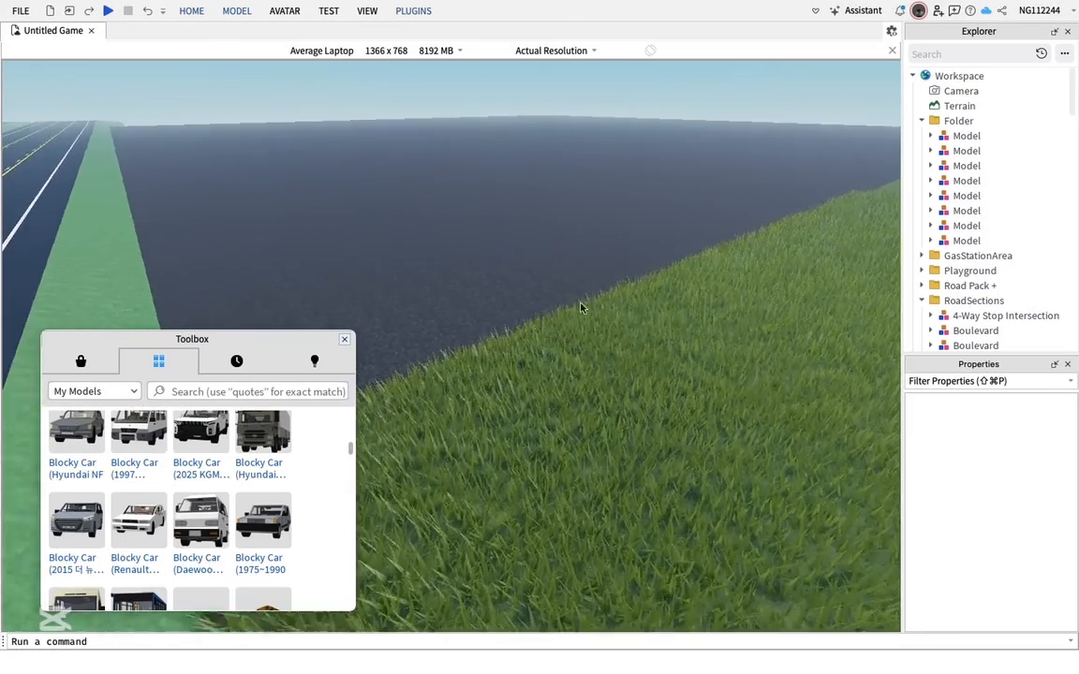
pyautogui.press('w')
pyautogui.moveTo(611, 424); pyautogui.dragTo(612, 423, button='right')
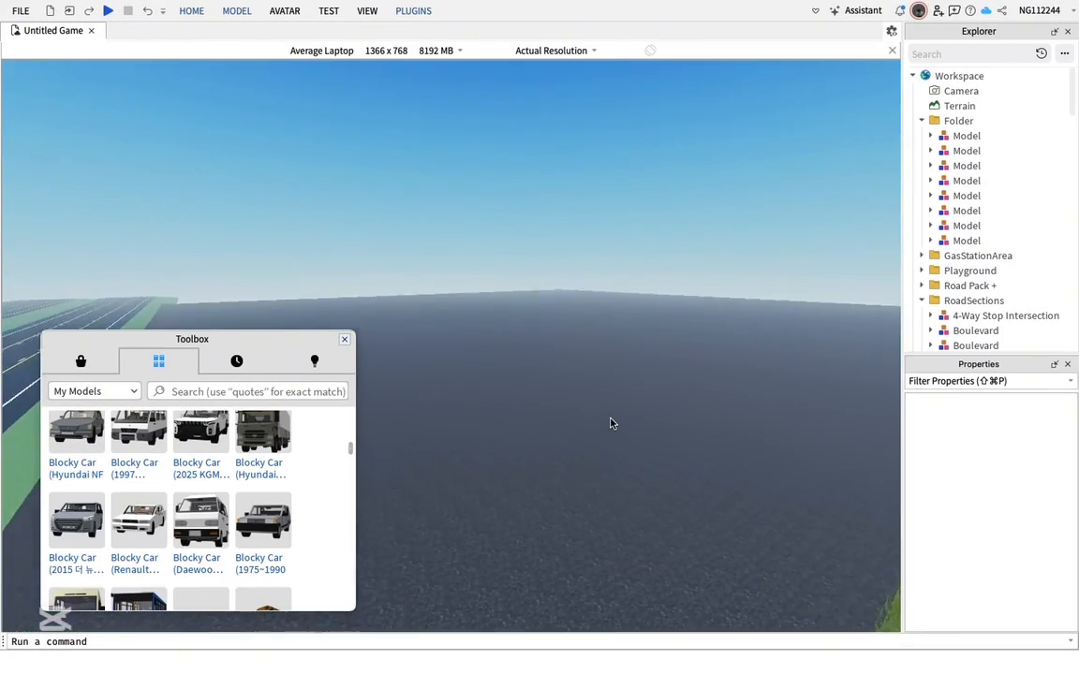
pyautogui.press('w')
pyautogui.moveTo(580, 372); pyautogui.dragTo(581, 373, button='right')
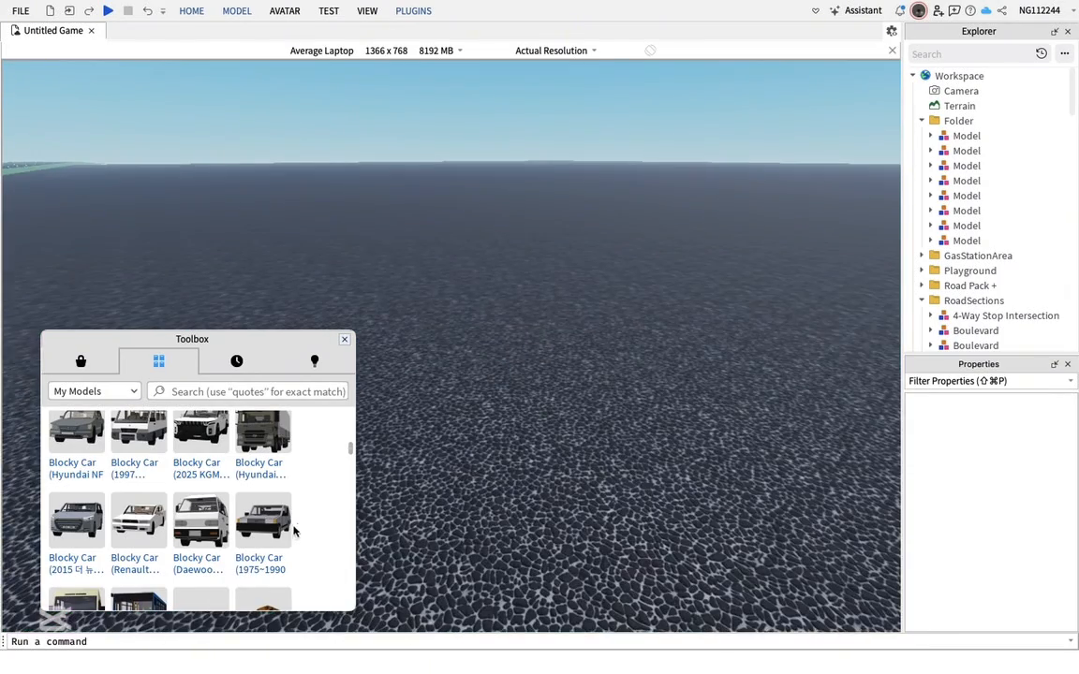
pyautogui.press('s')
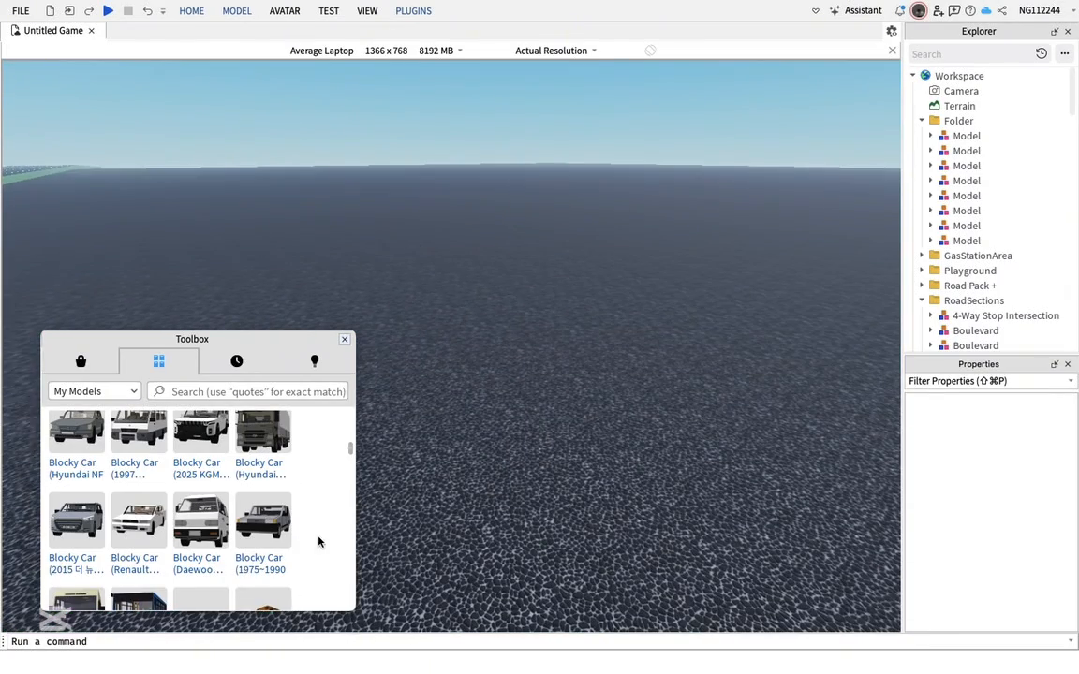
pyautogui.click(142, 525)
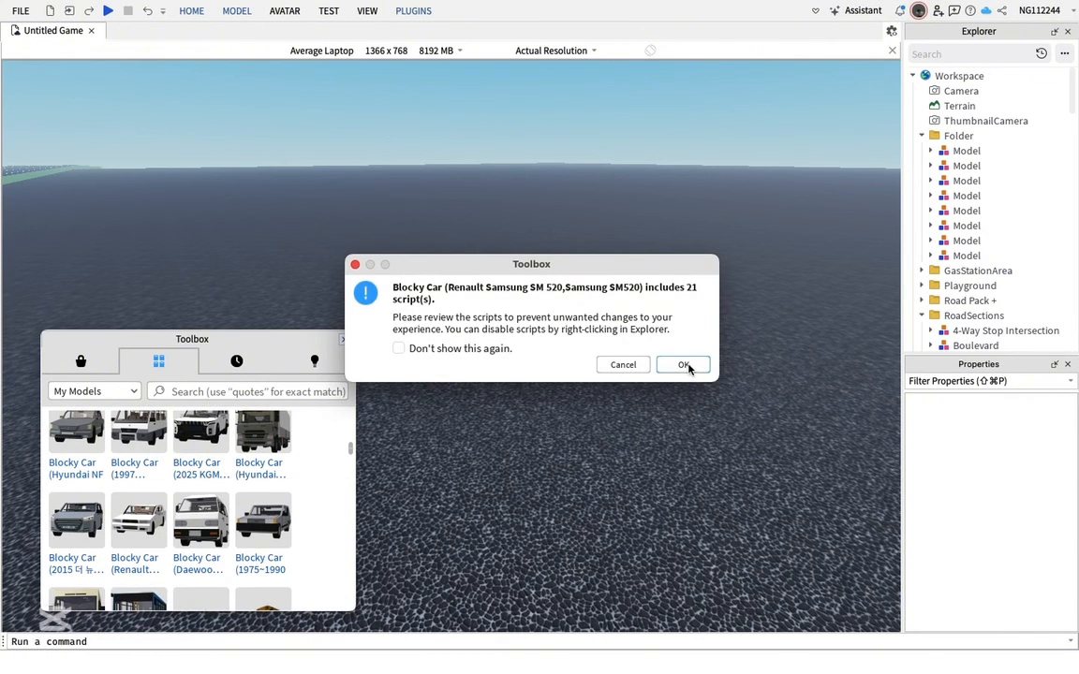
pyautogui.click(684, 364)
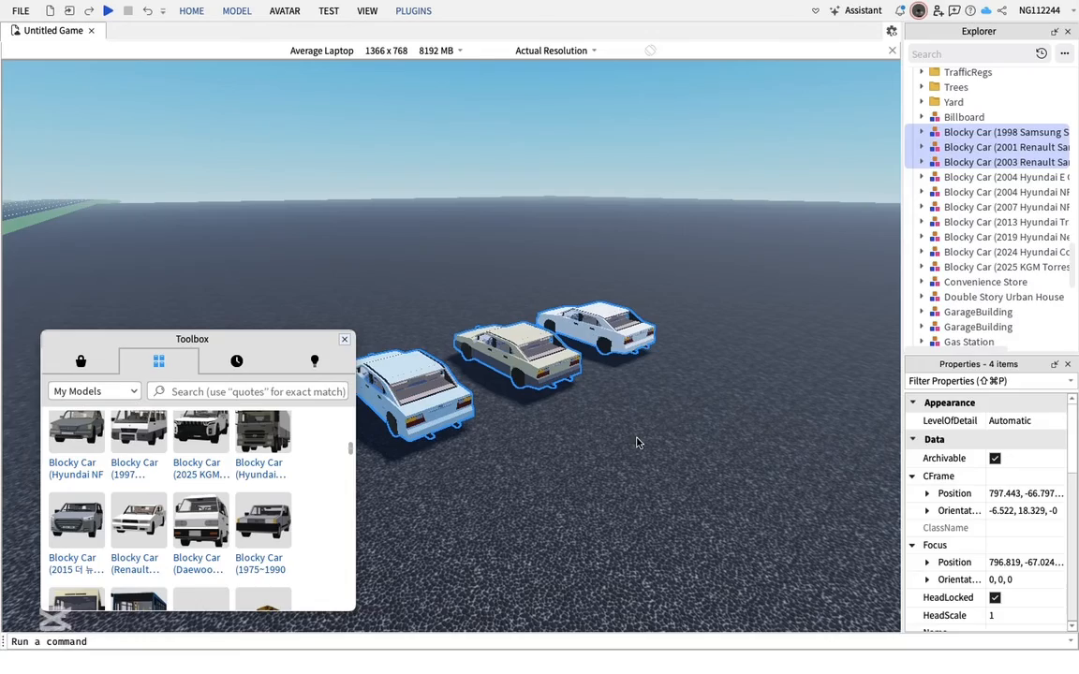
# Insert the Blocky Car (Hyundai NF Sonata) models beside them, accepting the scripts notice
pyautogui.click(637, 444)
pyautogui.press('d')
pyautogui.moveTo(637, 443); pyautogui.dragTo(637, 443, button='right')
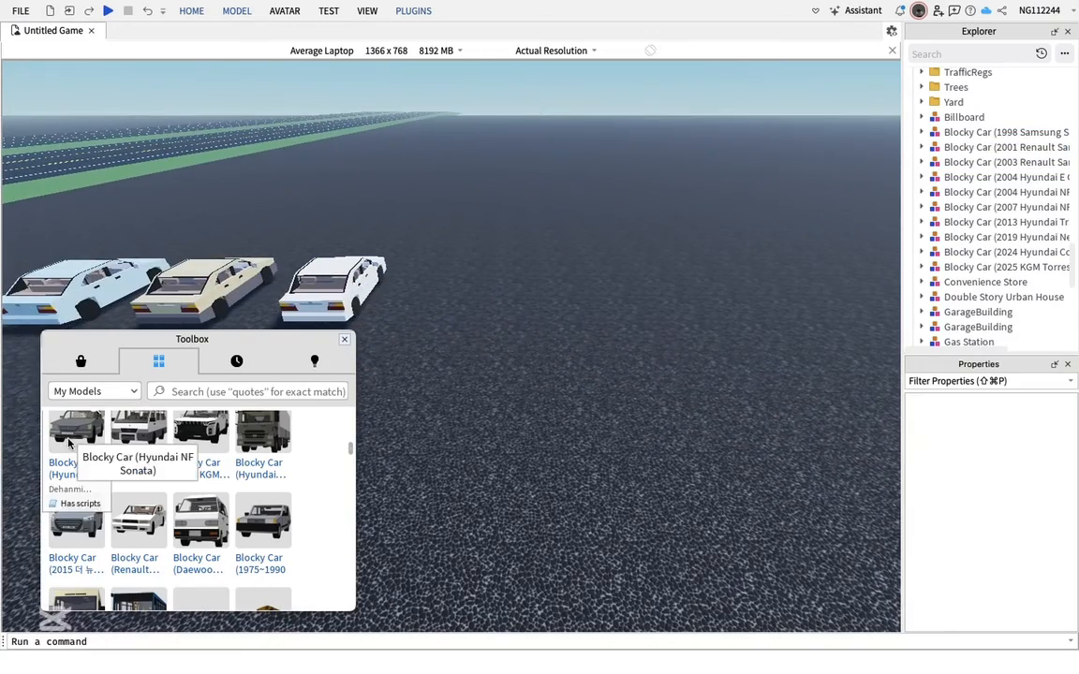
pyautogui.click(69, 443)
pyautogui.click(684, 357)
pyautogui.press('s')
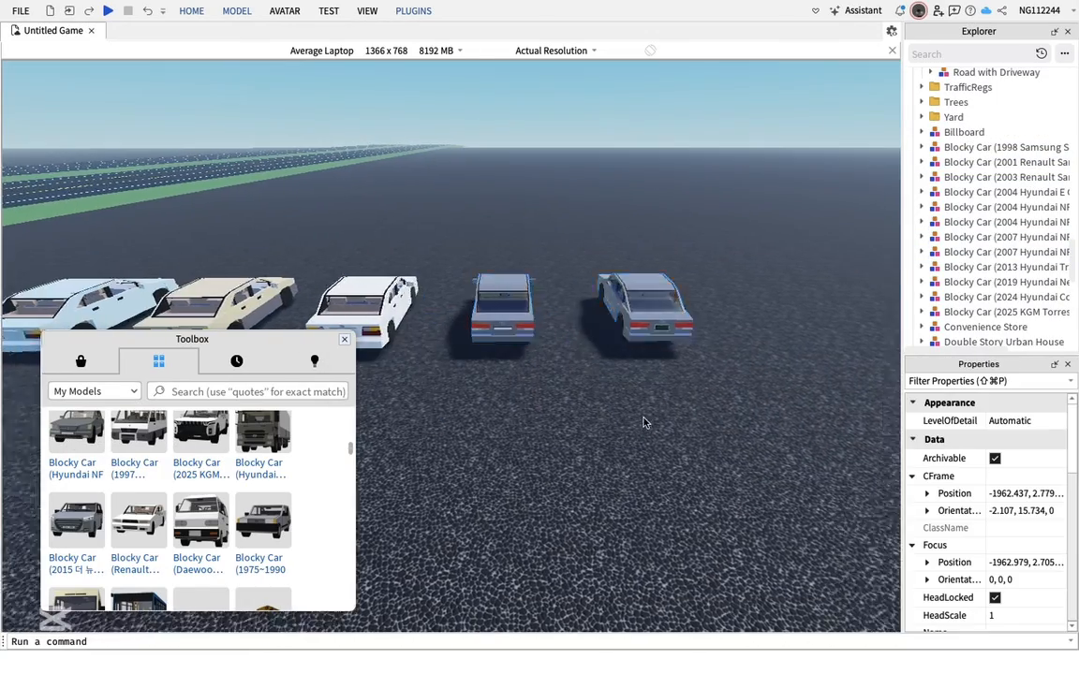
# Insert the Blocky Car (Hyundai Bus) pack from My Models
pyautogui.click(644, 422)
pyautogui.press('d')
pyautogui.scroll(-2, 303, 498)
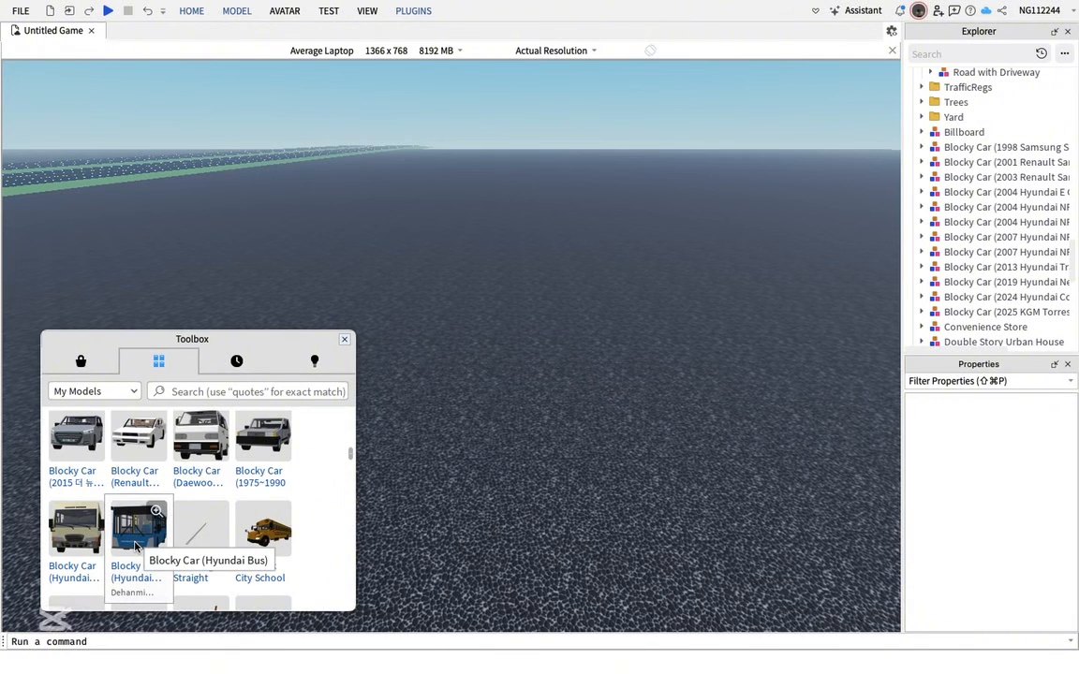
pyautogui.click(137, 537)
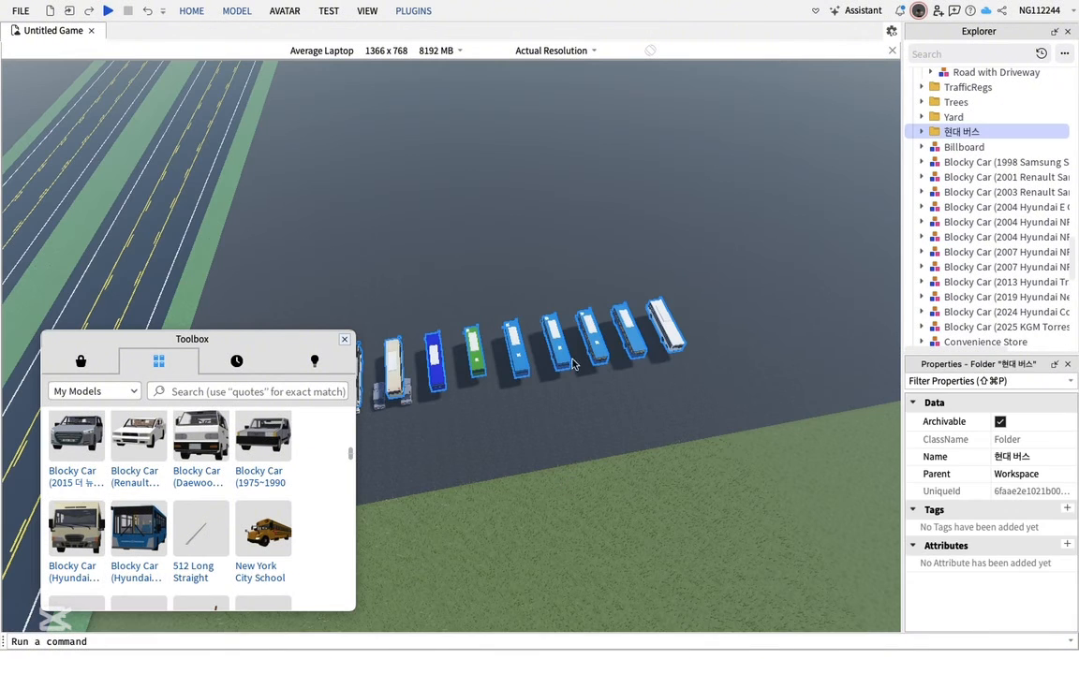
# Select most of the inserted Hyundai buses and delete them
pyautogui.moveTo(522, 356); pyautogui.dragTo(526, 362)
pyautogui.moveTo(468, 288); pyautogui.dragTo(467, 288, button='right')
pyautogui.moveTo(424, 346); pyautogui.dragTo(466, 307)
pyautogui.click(296, 265)
pyautogui.moveTo(564, 404); pyautogui.dragTo(575, 378)
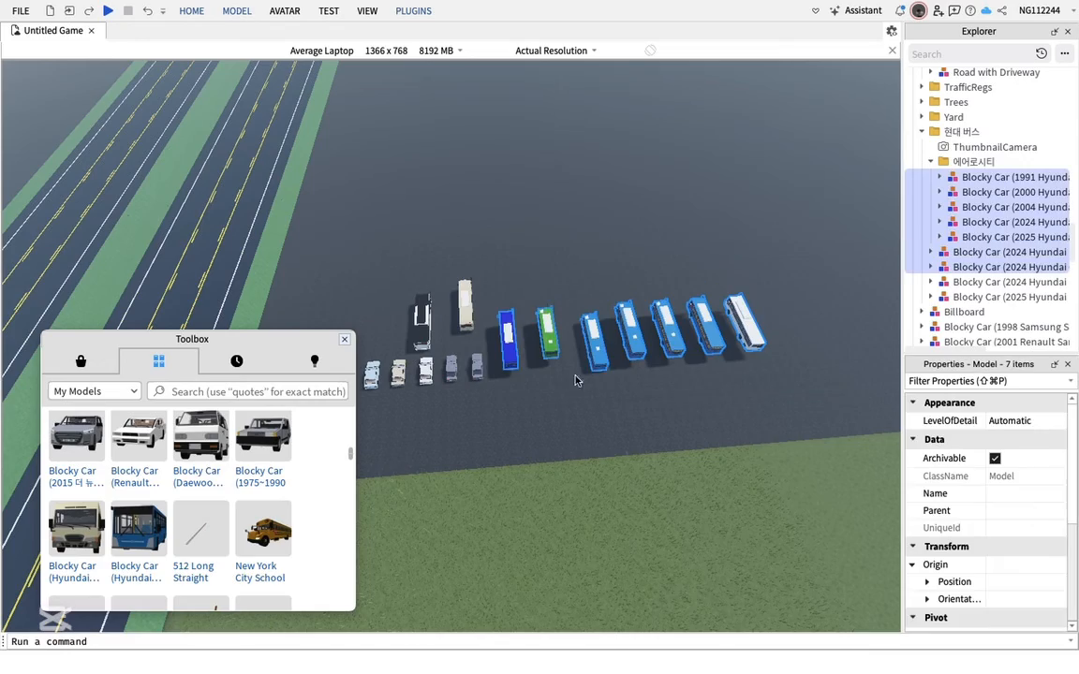
pyautogui.rightClick(539, 379)
pyautogui.click(701, 173)
# Delete one of the two remaining buses, keeping a single cream city bus
pyautogui.click(482, 373)
pyautogui.scroll(10, 483, 368)
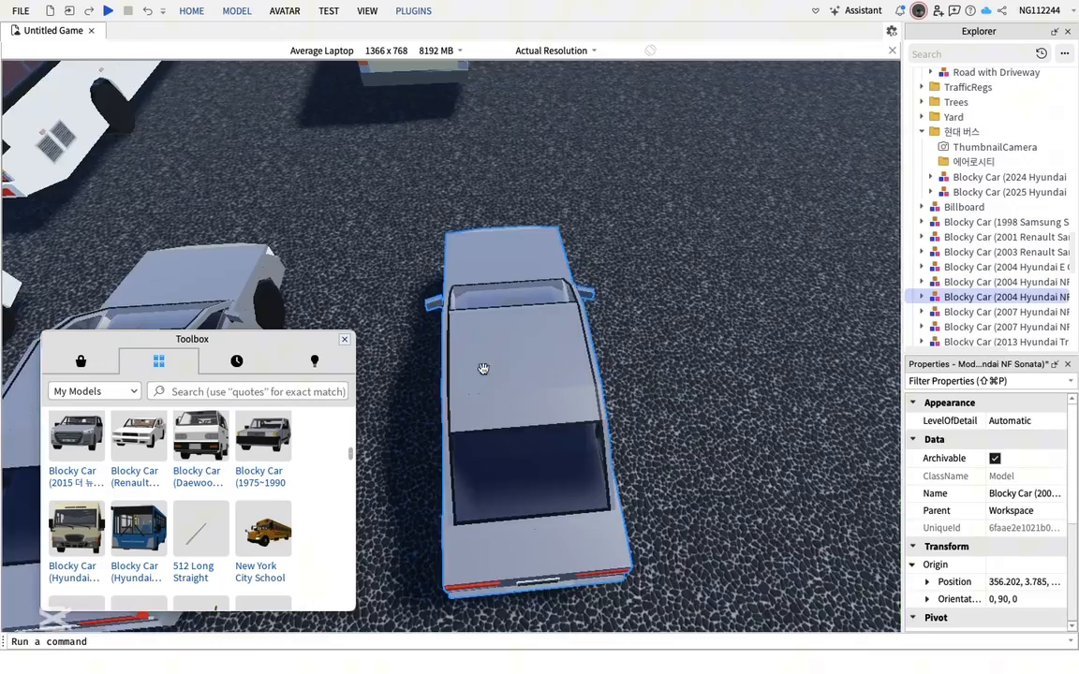
pyautogui.moveTo(483, 368); pyautogui.dragTo(484, 367, button='right')
pyautogui.click(674, 357)
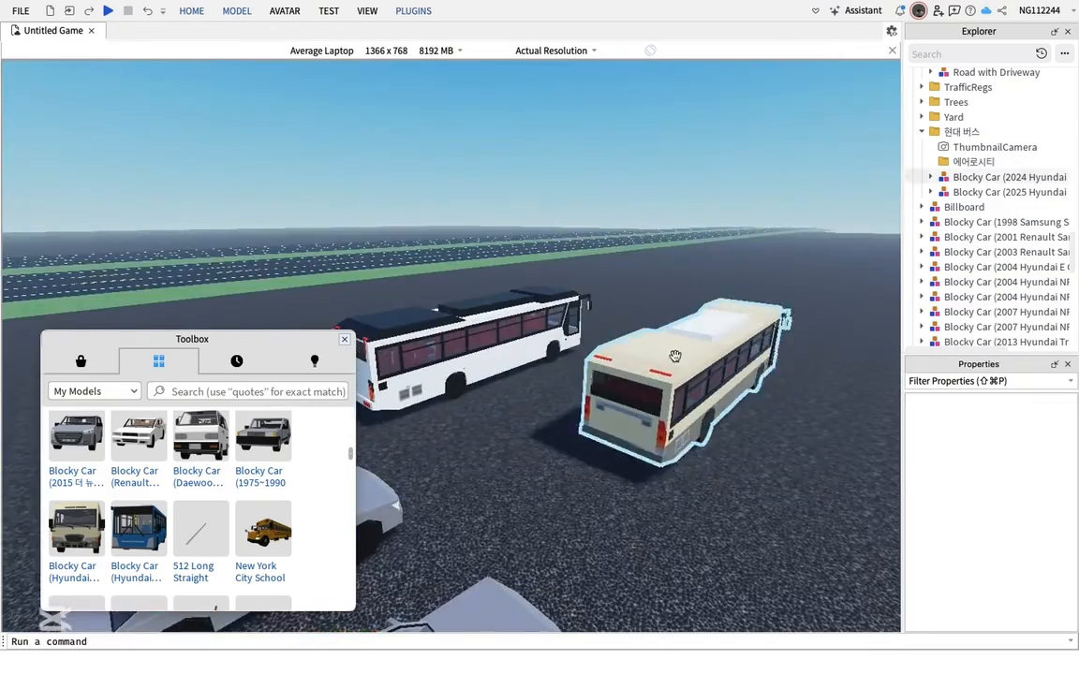
pyautogui.moveTo(690, 483); pyautogui.dragTo(690, 483, button='right')
pyautogui.click(469, 284)
pyautogui.rightClick(474, 289)
pyautogui.click(641, 355)
pyautogui.press('Delete')
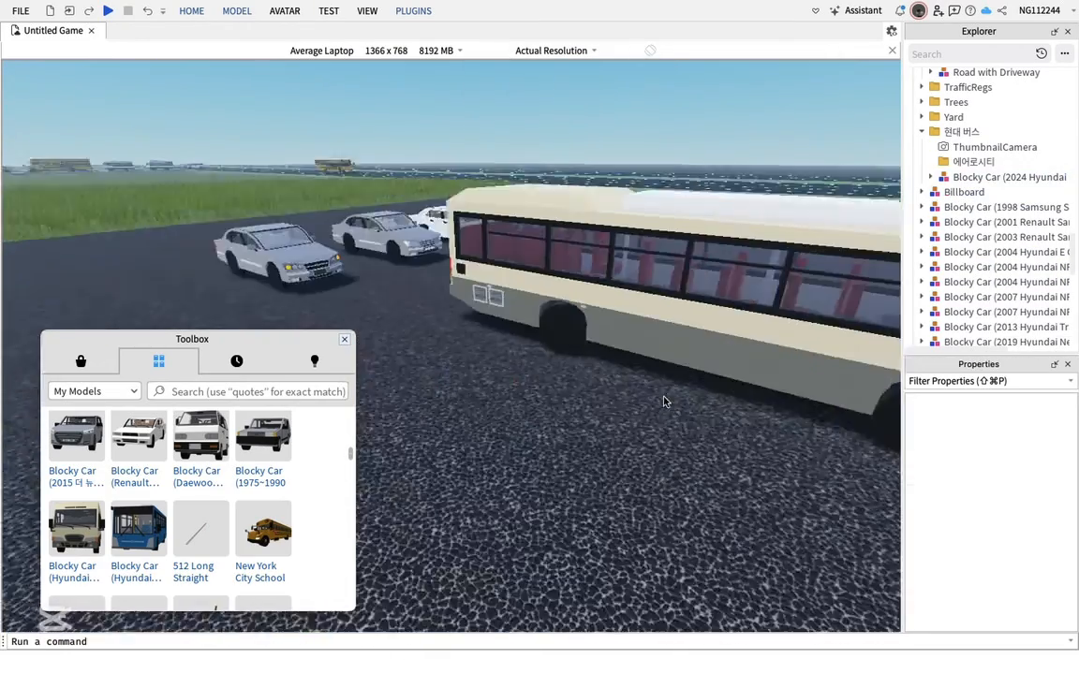
# Open the Easy Weld plugin on its Cleaner tab
pyautogui.moveTo(667, 397); pyautogui.dragTo(347, 345)
pyautogui.click(620, 354)
pyautogui.press('d')
pyautogui.moveTo(620, 354); pyautogui.dragTo(618, 354, button='right')
pyautogui.click(421, 14)
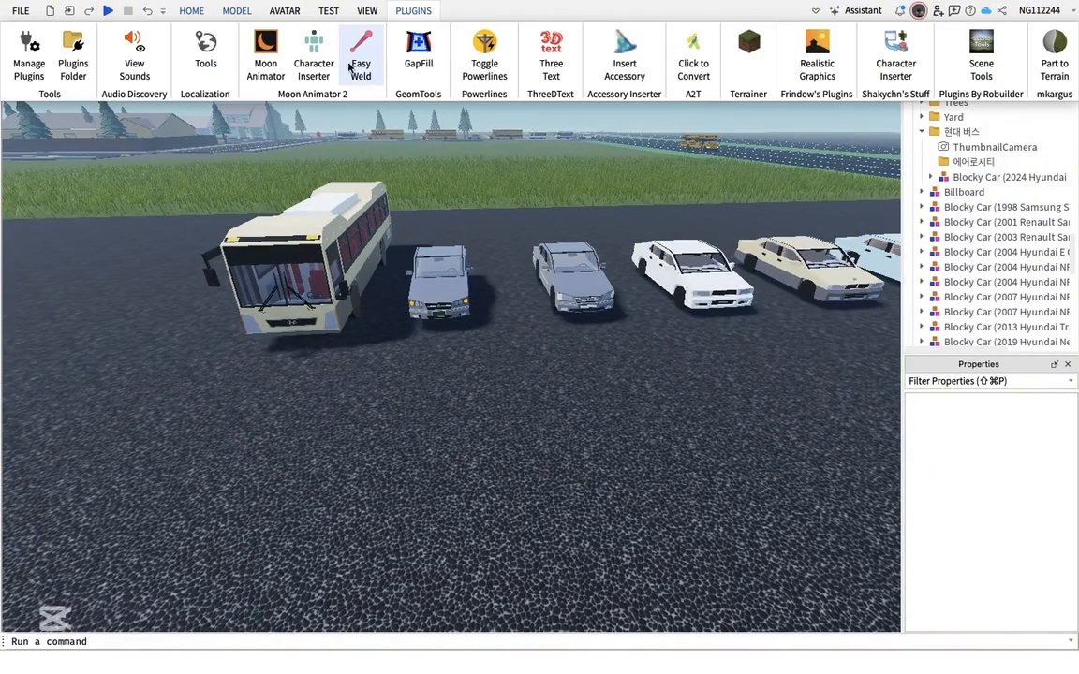
pyautogui.click(360, 59)
pyautogui.click(194, 497)
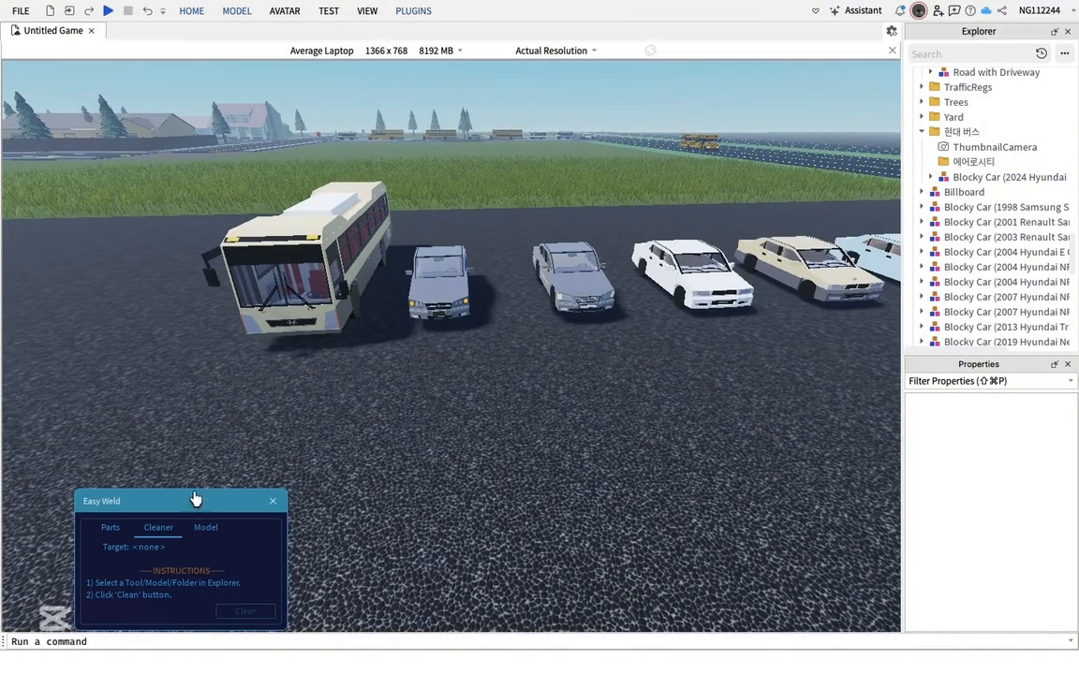
# Select the city bus and the five cars and clean them with Easy Weld's Cleaner
pyautogui.moveTo(210, 507); pyautogui.dragTo(208, 496)
pyautogui.scroll(-10, 436, 375)
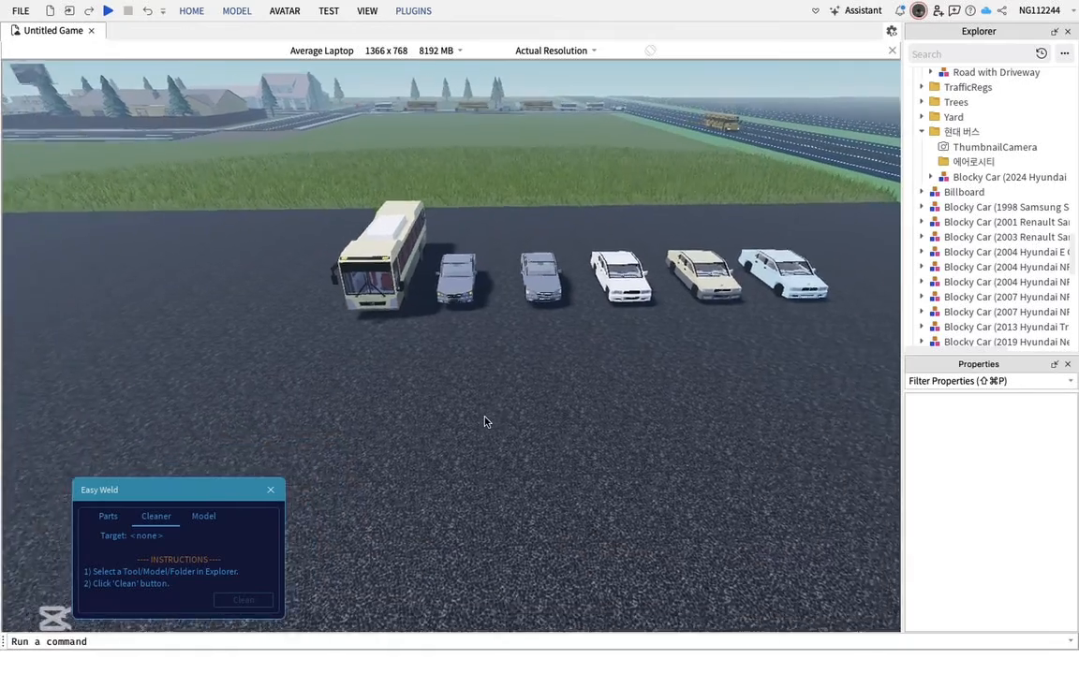
pyautogui.scroll(-3, 416, 317)
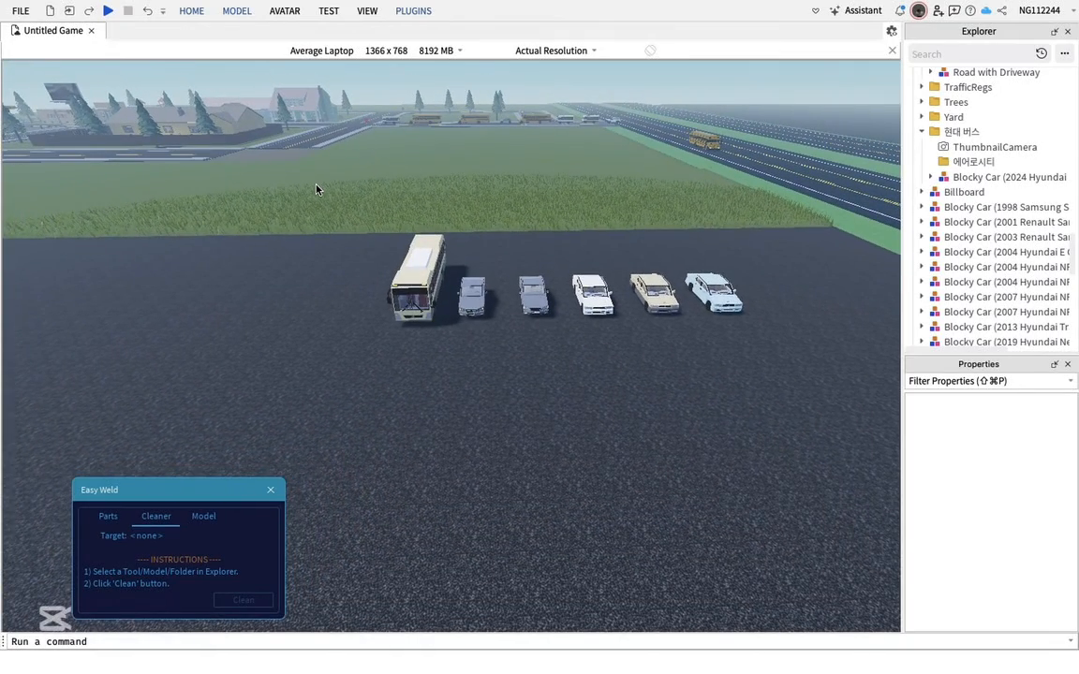
pyautogui.moveTo(316, 188); pyautogui.dragTo(773, 414)
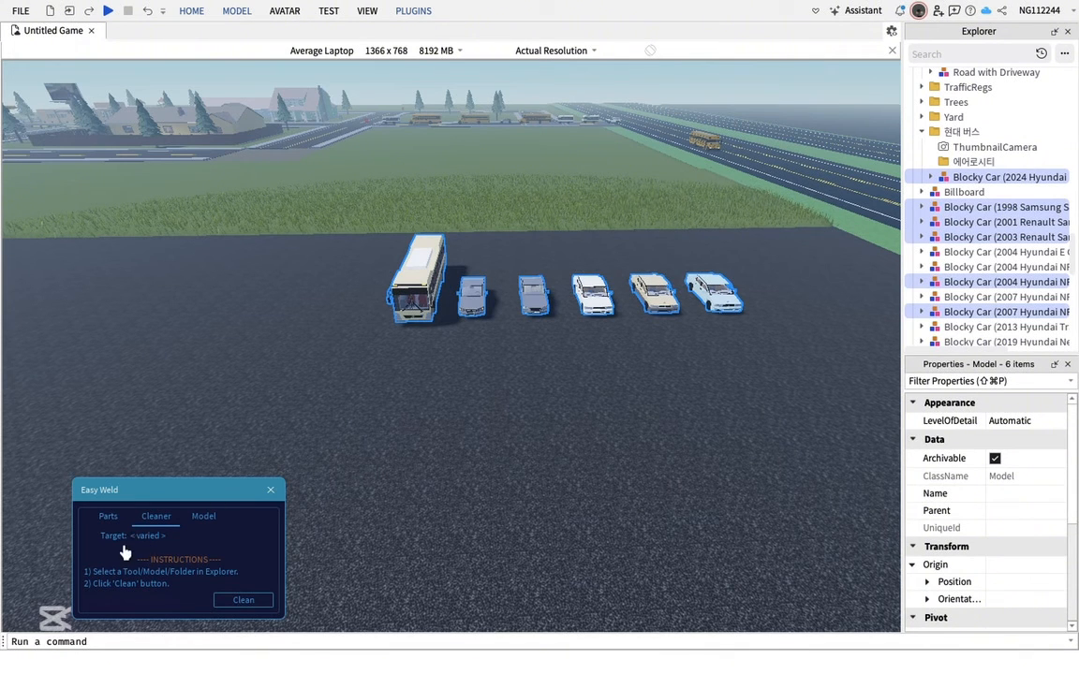
pyautogui.click(241, 601)
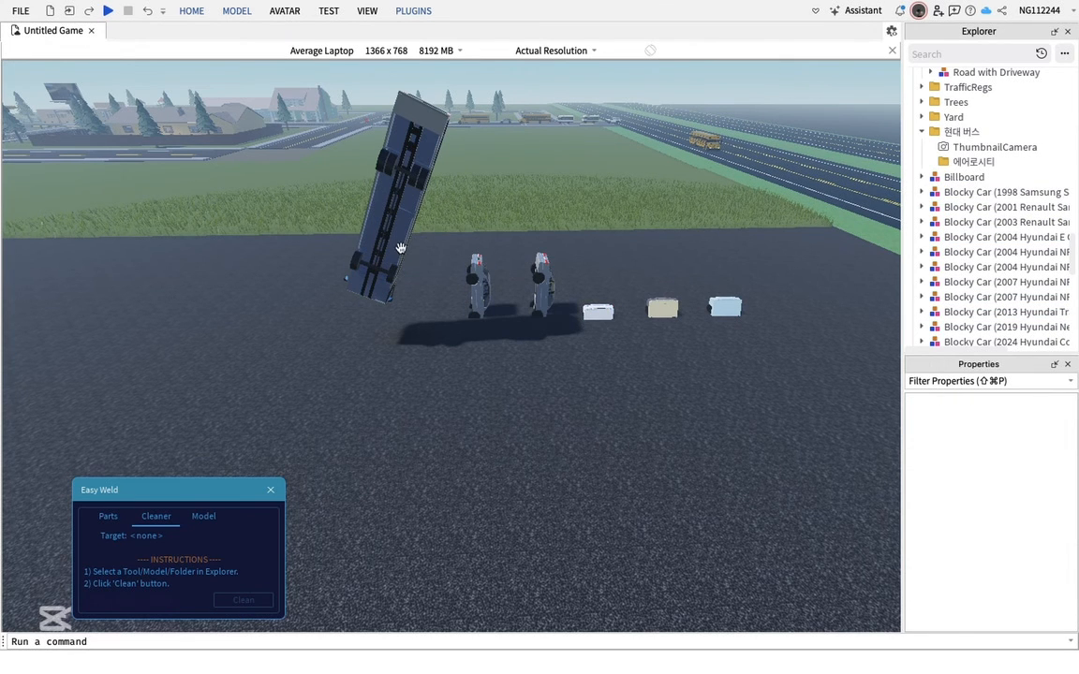
# Rotate the toppled bus and Hyundai cars back onto their wheels and close the Easy Weld window
pyautogui.moveTo(401, 248); pyautogui.dragTo(420, 357)
pyautogui.press('t')
pyautogui.press('r')
pyautogui.press('r')
pyautogui.moveTo(478, 283); pyautogui.dragTo(521, 327)
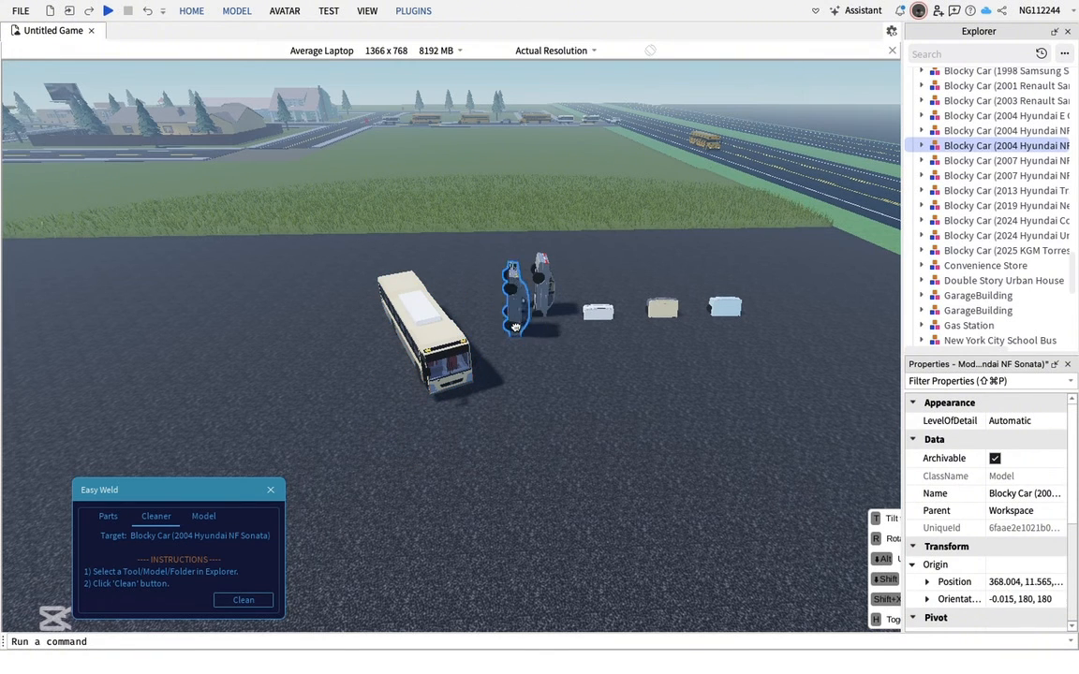
pyautogui.moveTo(507, 324); pyautogui.dragTo(538, 315)
pyautogui.scroll(10, 562, 320)
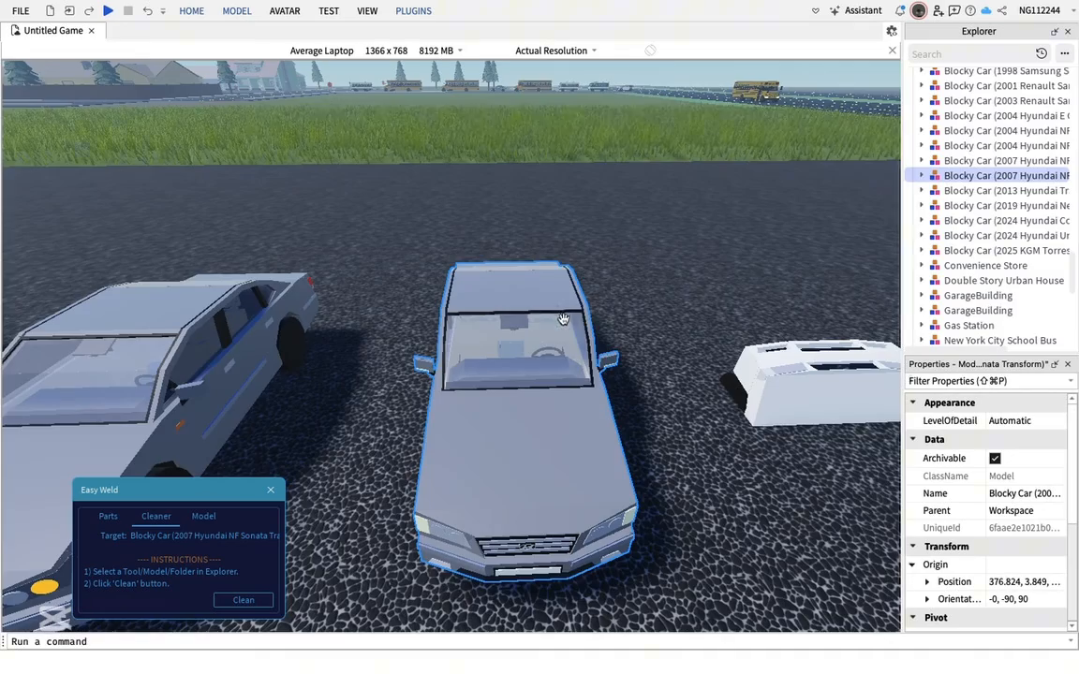
pyautogui.click(617, 323)
pyautogui.press('s')
pyautogui.press('d')
pyautogui.click(271, 491)
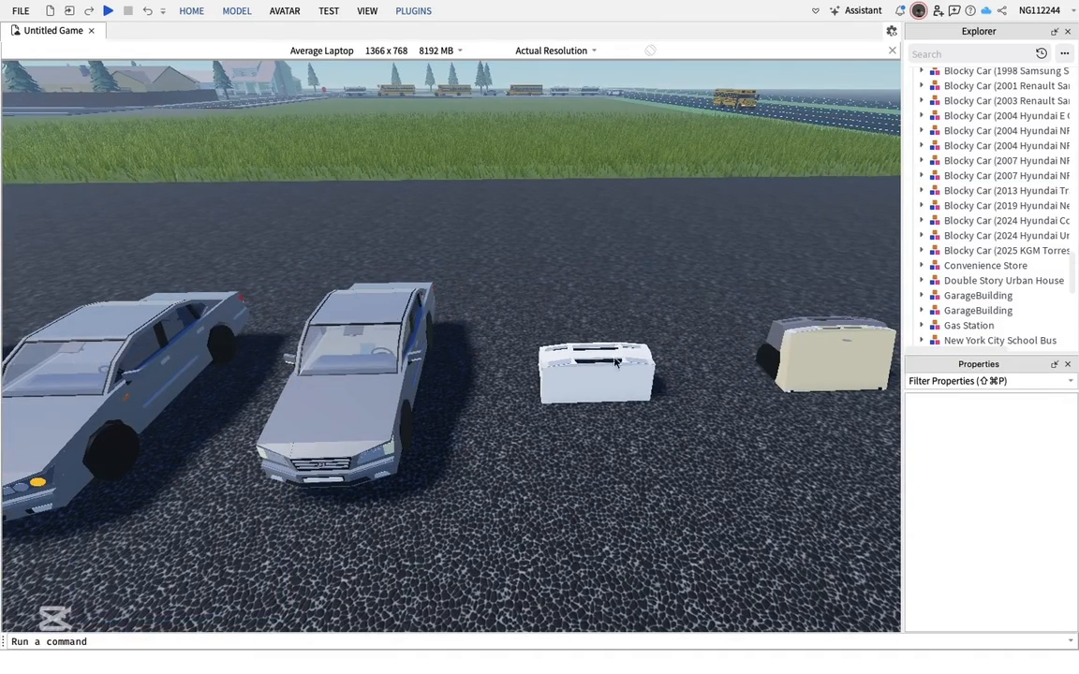
# Rotate the remaining toppled cars upright onto their wheels
pyautogui.moveTo(599, 357); pyautogui.dragTo(609, 422)
pyautogui.press('d')
pyautogui.moveTo(725, 354); pyautogui.dragTo(613, 436)
pyautogui.press('t')
pyautogui.press('t')
pyautogui.press('t')
pyautogui.press('r')
pyautogui.press('r')
pyautogui.press('d')
pyautogui.press('d')
pyautogui.moveTo(750, 351); pyautogui.dragTo(549, 409)
pyautogui.press('t')
pyautogui.press('t')
pyautogui.press('t')
pyautogui.press('r')
pyautogui.press('r')
pyautogui.press('s')
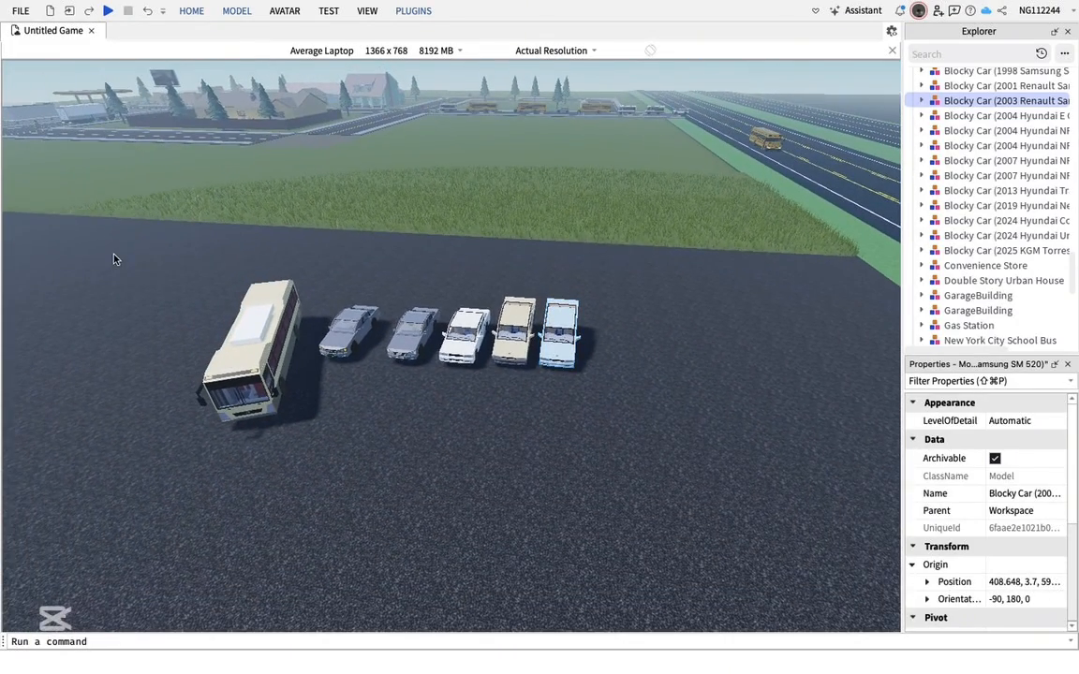
# Select the bus and five cars and move them together onto the road beside the school bus
pyautogui.moveTo(113, 256); pyautogui.dragTo(638, 418)
pyautogui.press('d')
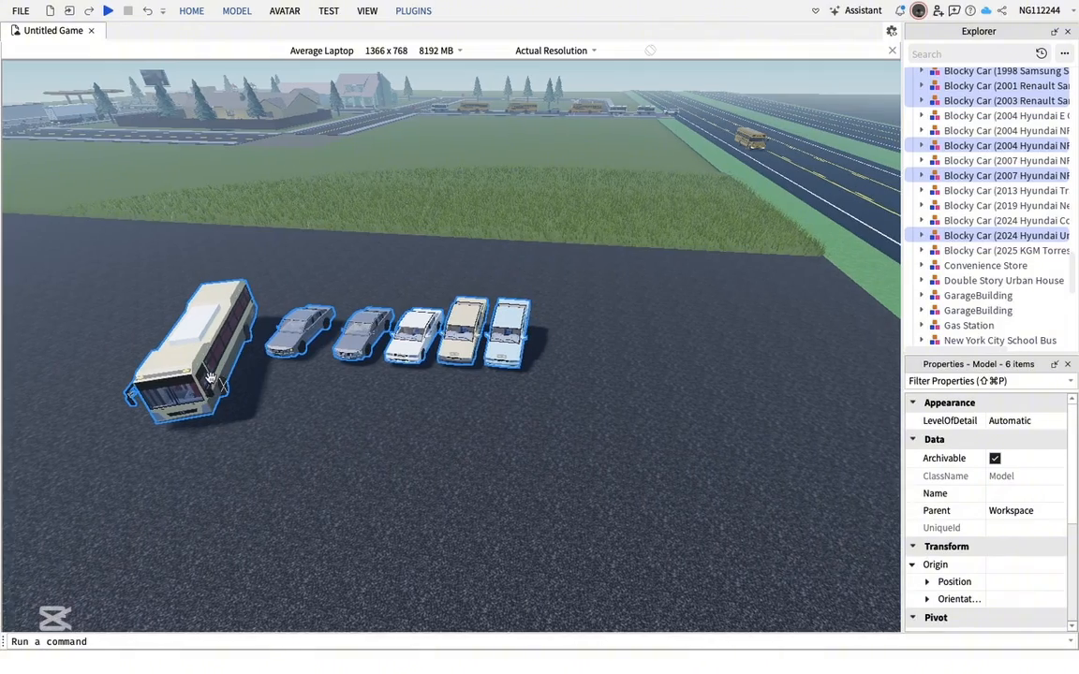
pyautogui.moveTo(194, 343); pyautogui.dragTo(562, 346)
pyautogui.press('f')
pyautogui.press('d')
pyautogui.click(832, 96)
pyautogui.press('d')
pyautogui.press('w')
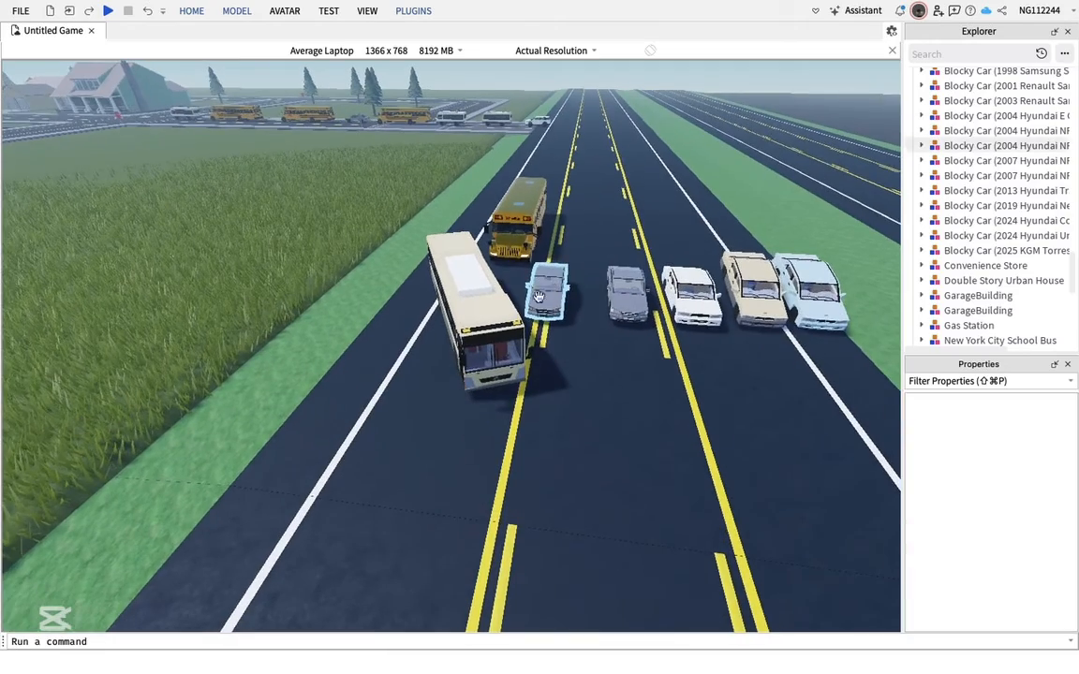
# Spread the cars and city bus out across the lanes along the road
pyautogui.moveTo(504, 387); pyautogui.dragTo(429, 450)
pyautogui.press('d')
pyautogui.press('w')
pyautogui.press('w')
pyautogui.press('d')
pyautogui.moveTo(601, 361); pyautogui.dragTo(506, 209)
pyautogui.press('d')
pyautogui.moveTo(630, 409); pyautogui.dragTo(592, 248)
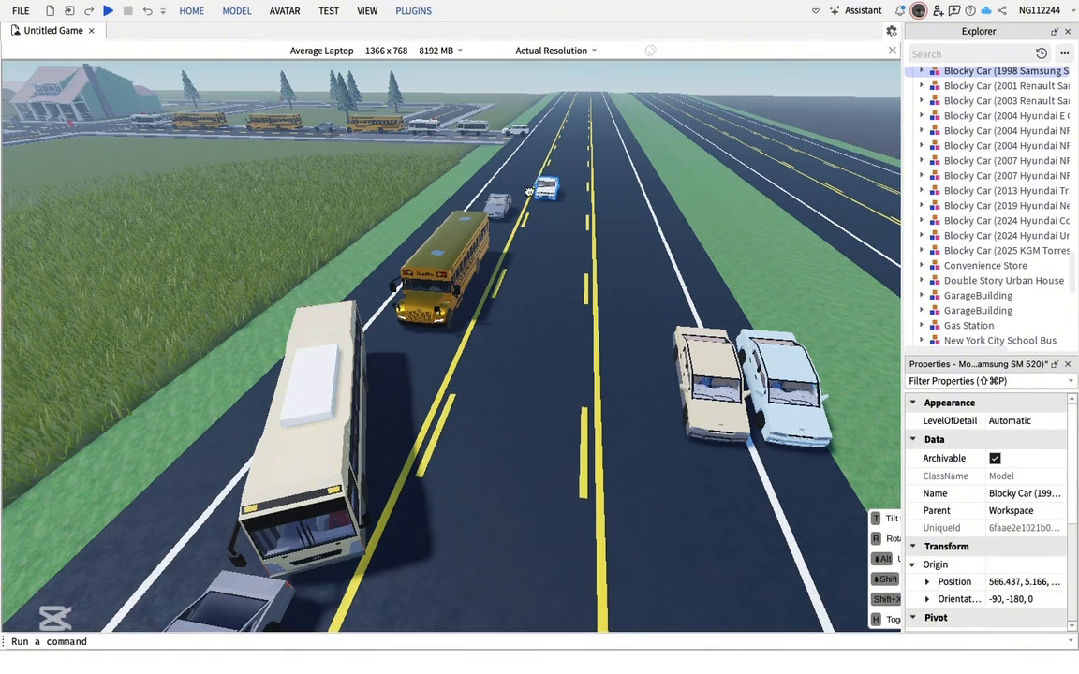
pyautogui.moveTo(685, 356); pyautogui.dragTo(608, 221)
pyautogui.press('d')
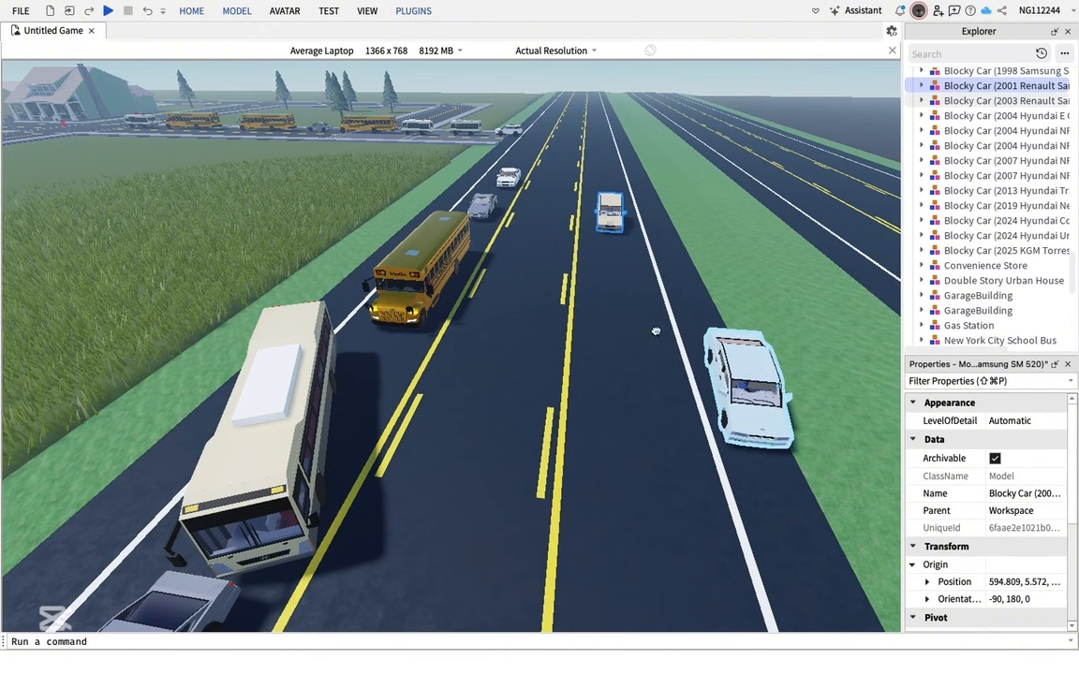
pyautogui.moveTo(740, 384); pyautogui.dragTo(544, 251)
pyautogui.moveTo(266, 450); pyautogui.dragTo(659, 356)
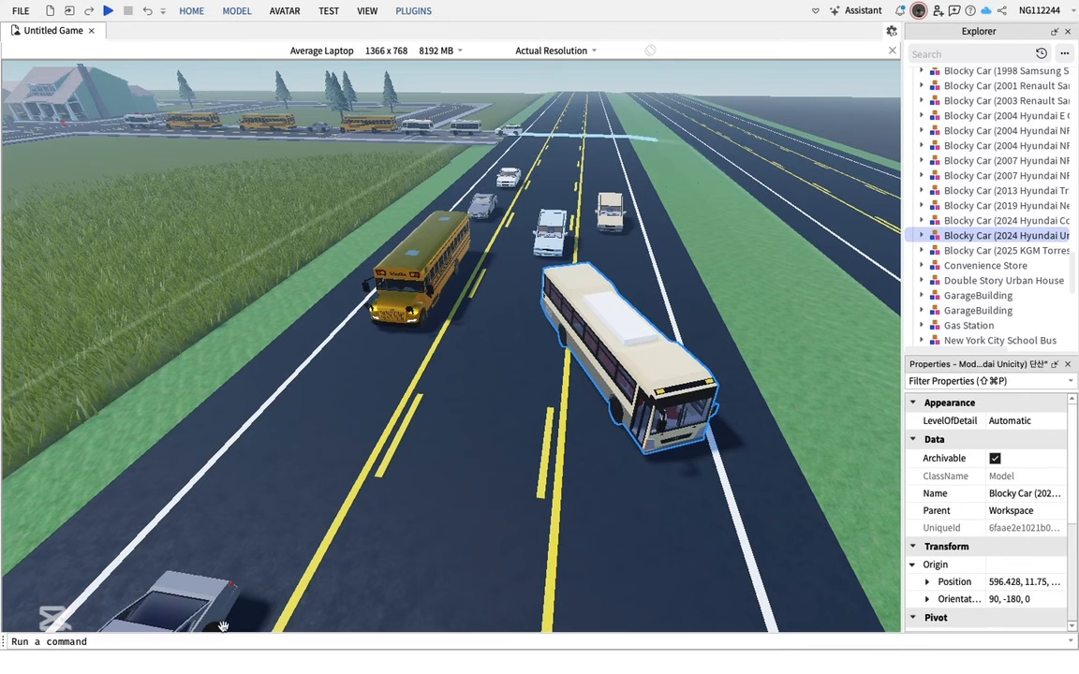
pyautogui.moveTo(192, 600); pyautogui.dragTo(412, 424)
# Open Moon Animator and load the Untitled animation file
pyautogui.click(414, 11)
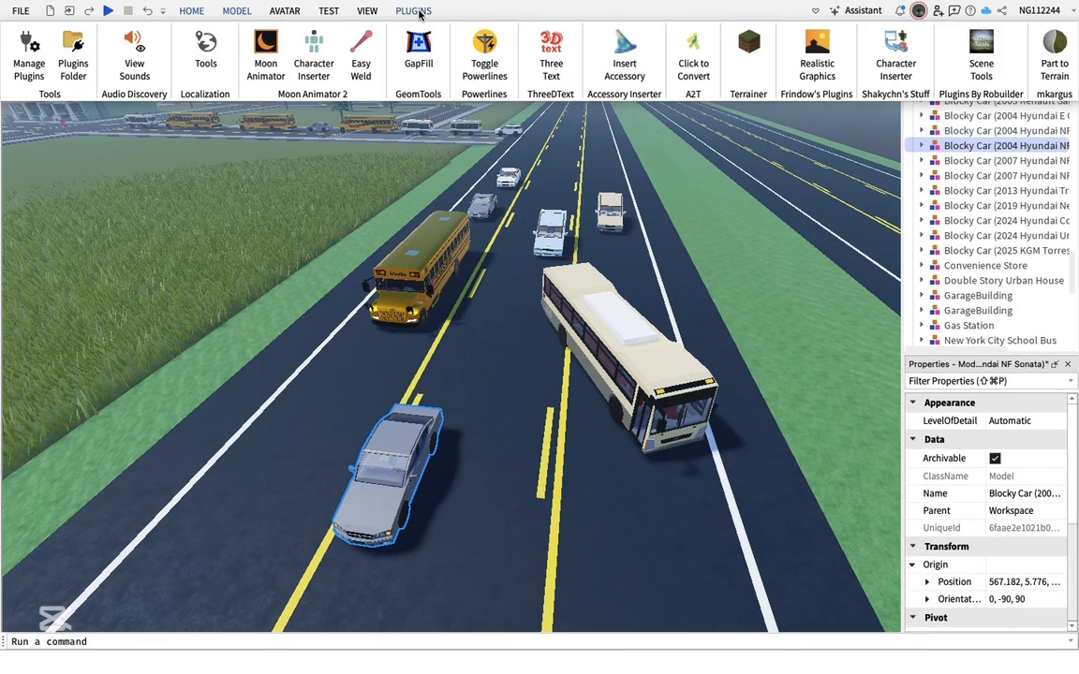
pyautogui.click(263, 66)
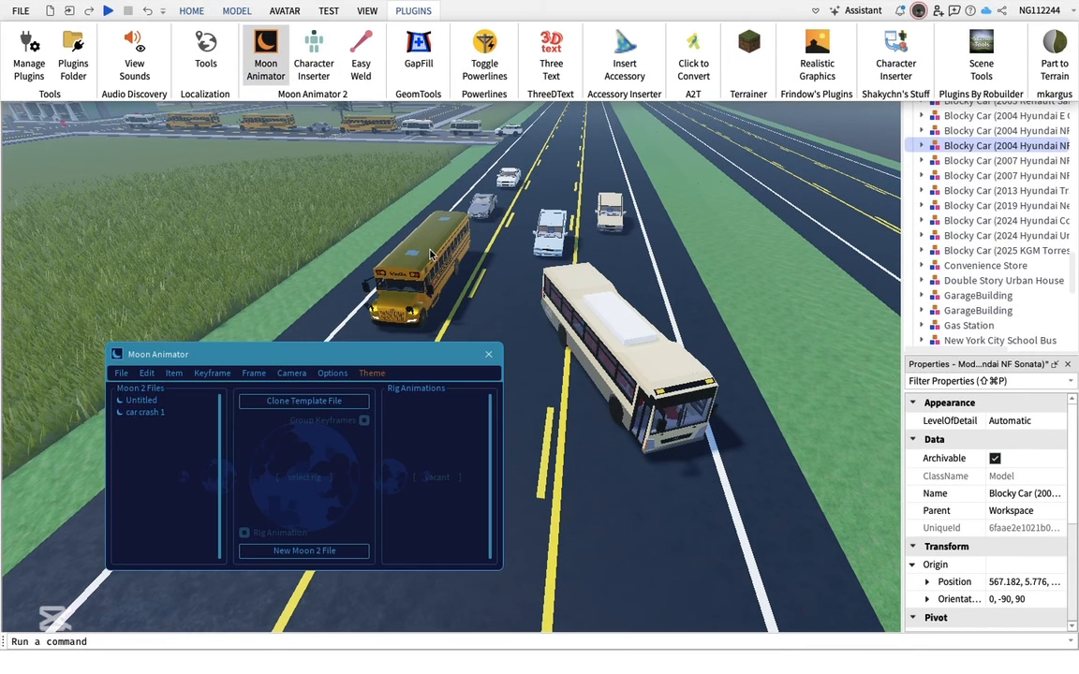
pyautogui.click(152, 406)
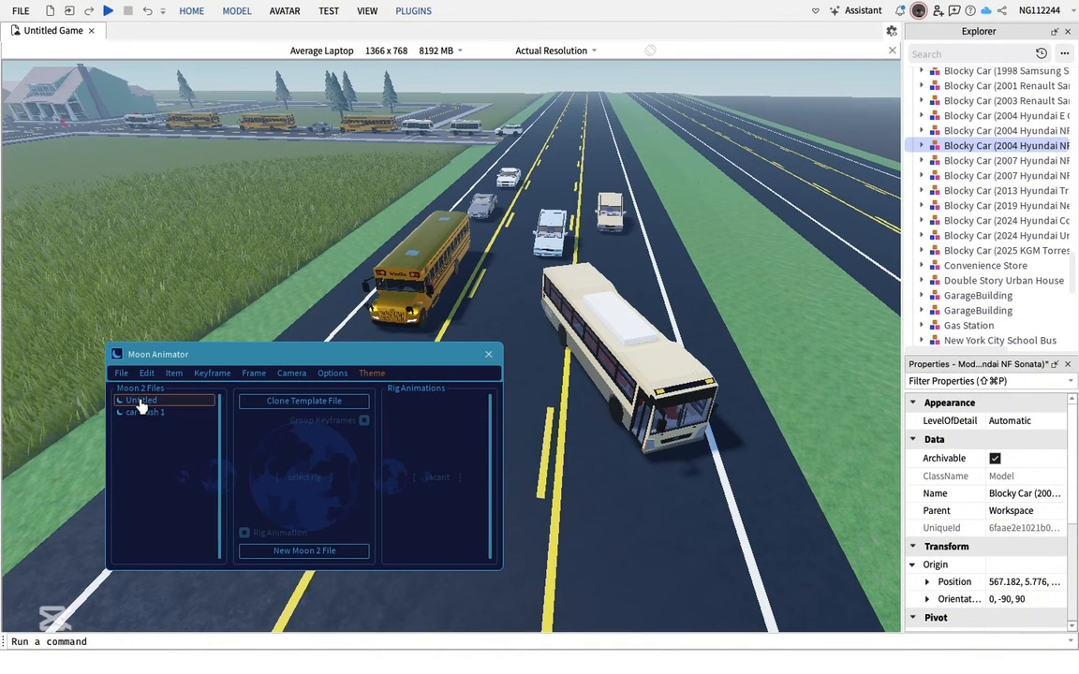
pyautogui.doubleClick(139, 405)
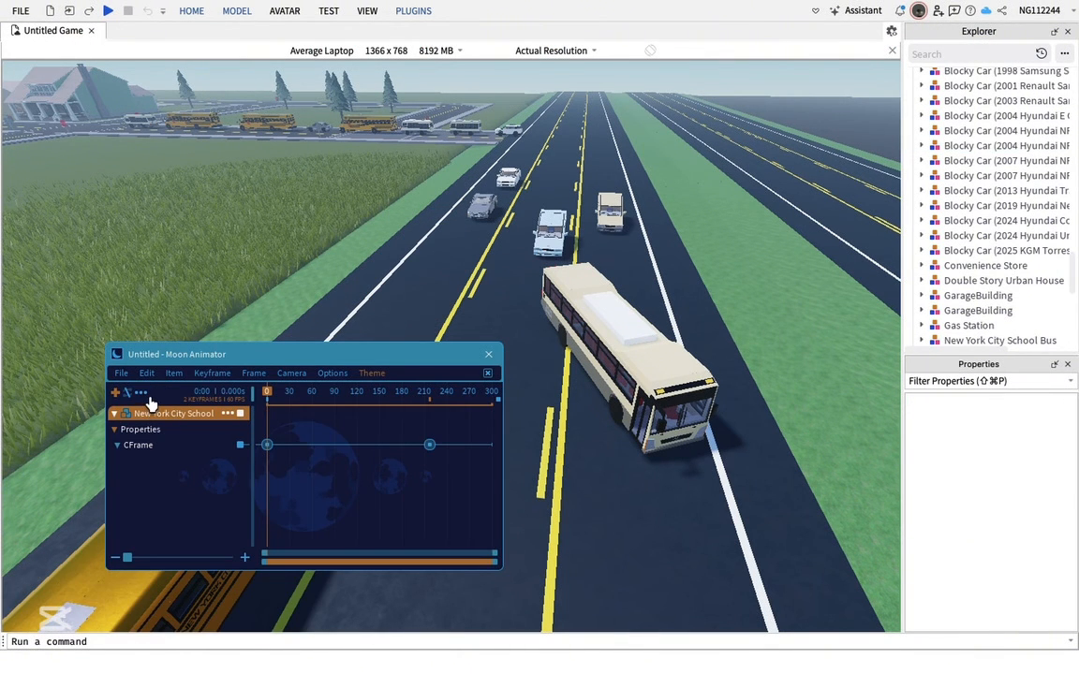
# Try to add the 2004 Hyundai NF Sonata car to the animation as an item
pyautogui.moveTo(568, 313); pyautogui.dragTo(584, 310, button='right')
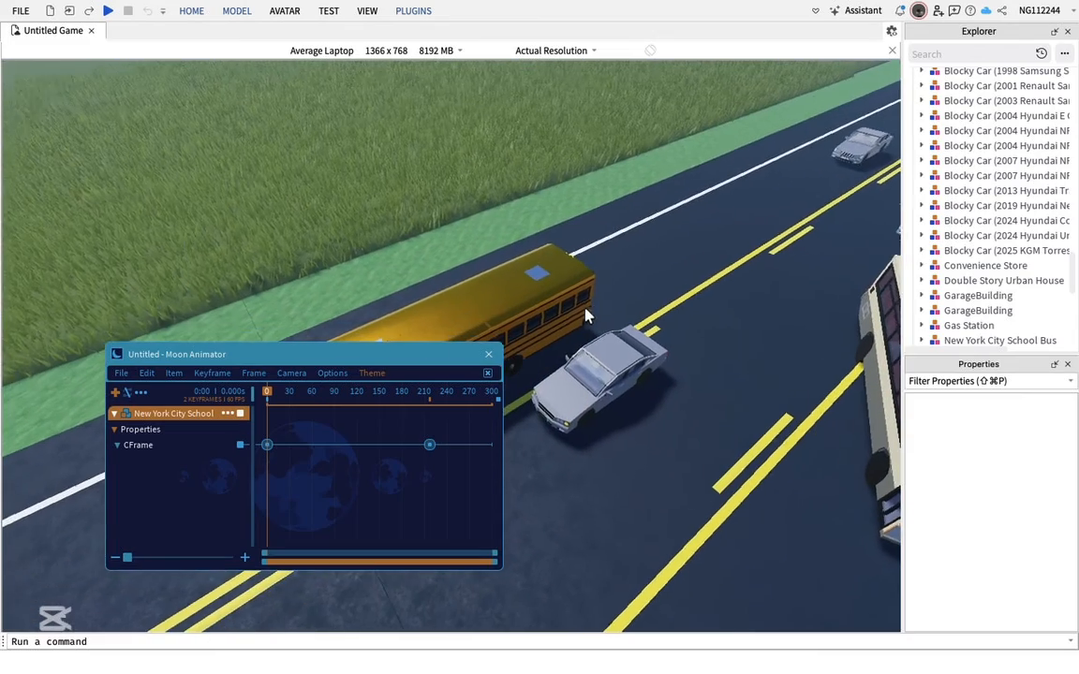
pyautogui.click(115, 395)
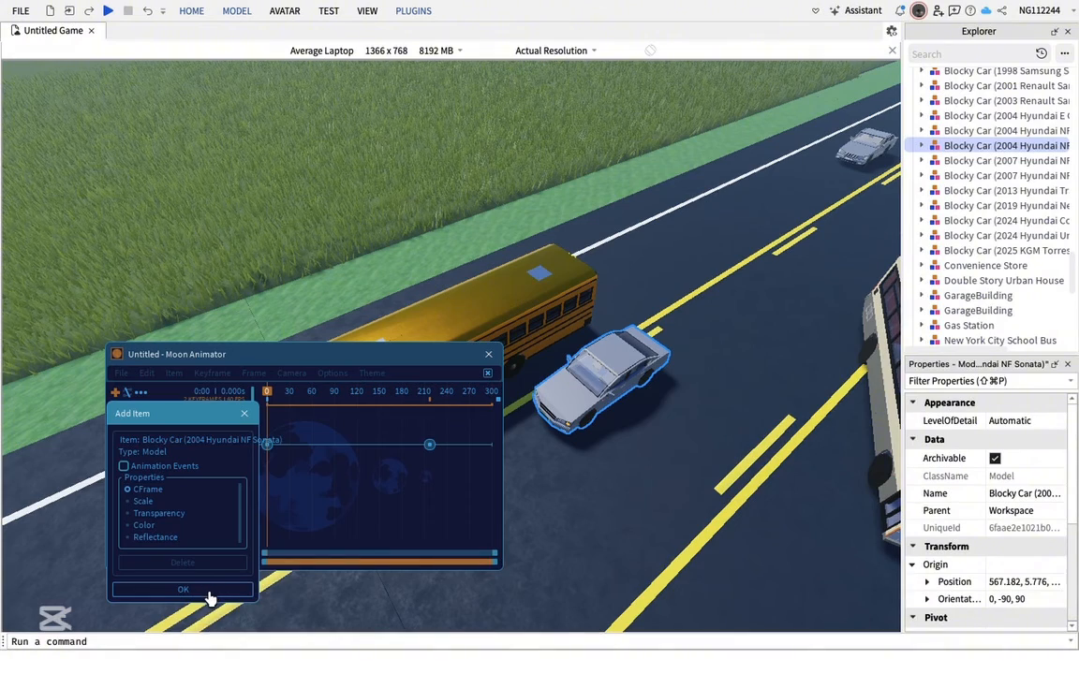
pyautogui.click(209, 595)
pyautogui.moveTo(290, 558); pyautogui.dragTo(417, 328)
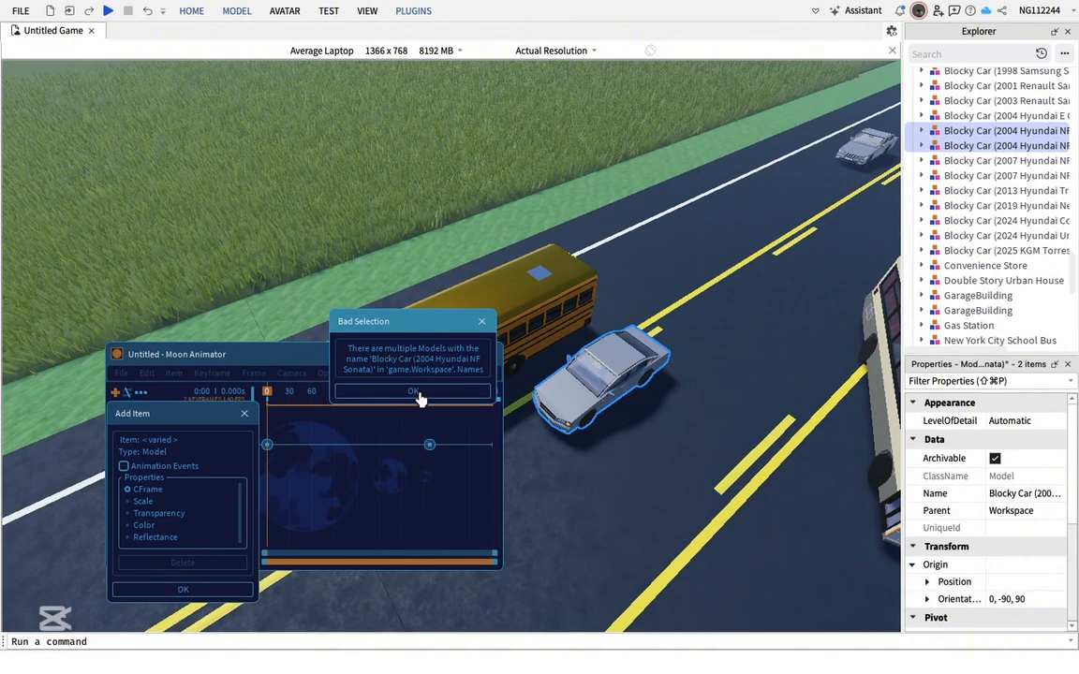
pyautogui.click(422, 394)
# Select the city bus and add it to the animation as an item with its CFrame property
pyautogui.moveTo(747, 446); pyautogui.dragTo(747, 446, button='right')
pyautogui.click(644, 364)
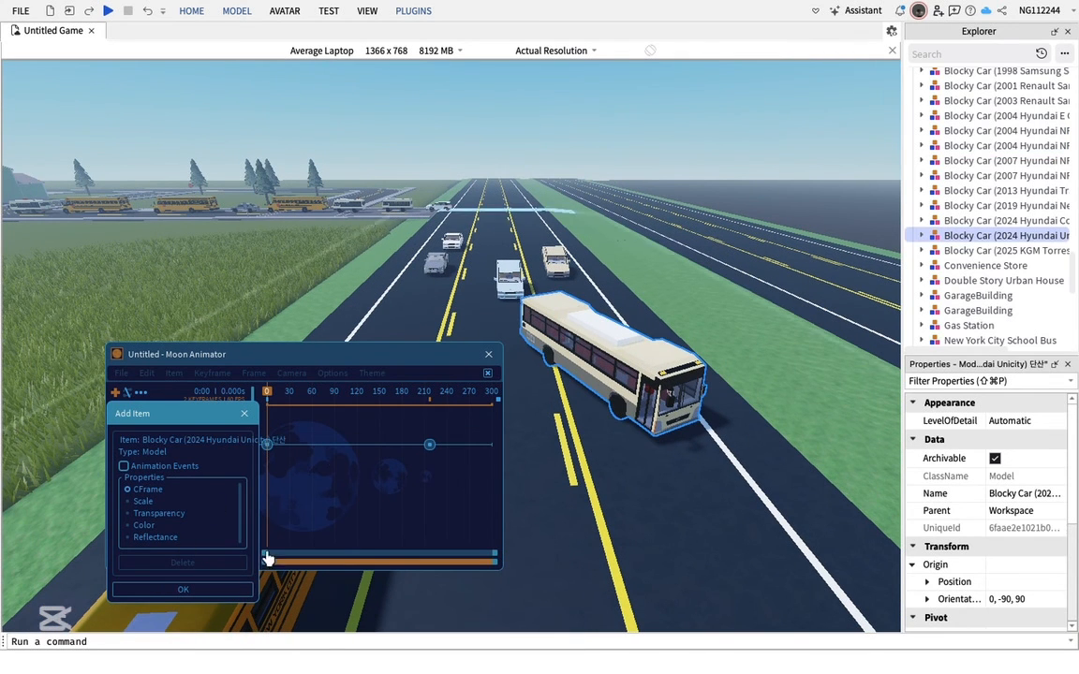
pyautogui.click(210, 590)
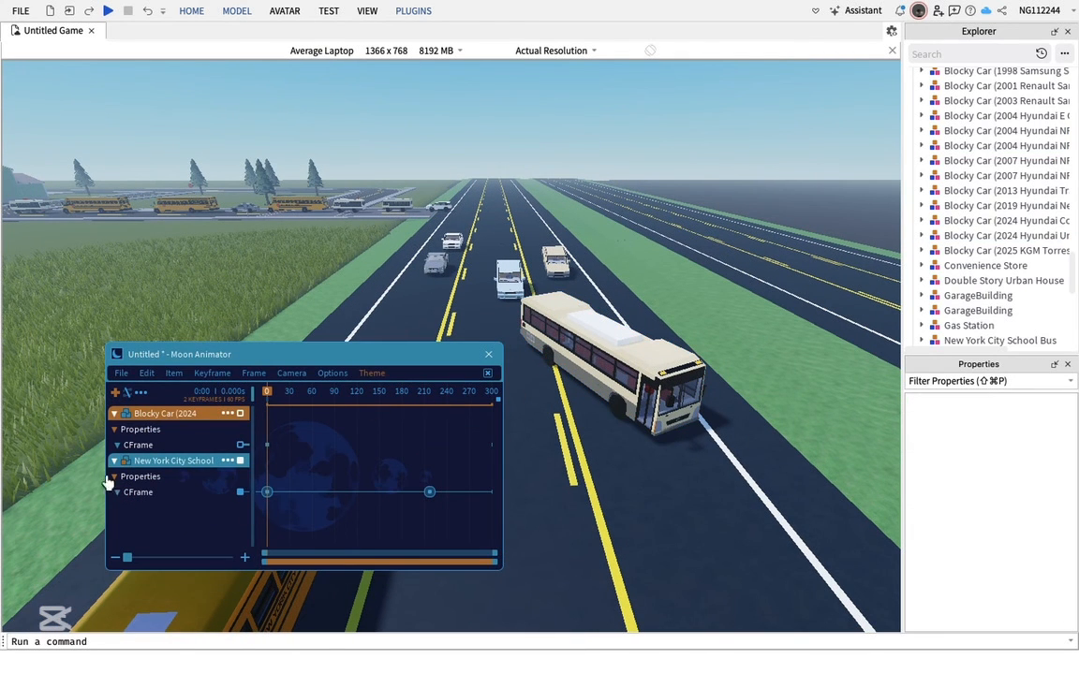
# Reposition the city bus with the move handles to set its starting keyframe
pyautogui.scroll(3, 795, 440)
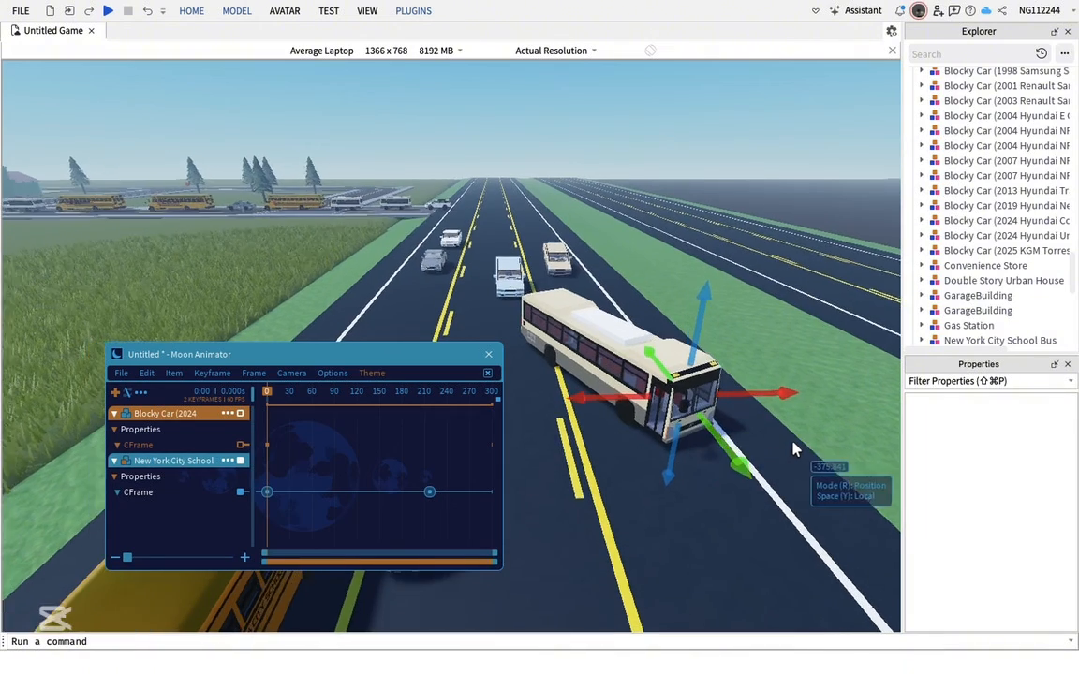
pyautogui.press('r')
pyautogui.moveTo(844, 526); pyautogui.dragTo(779, 558)
pyautogui.press('r')
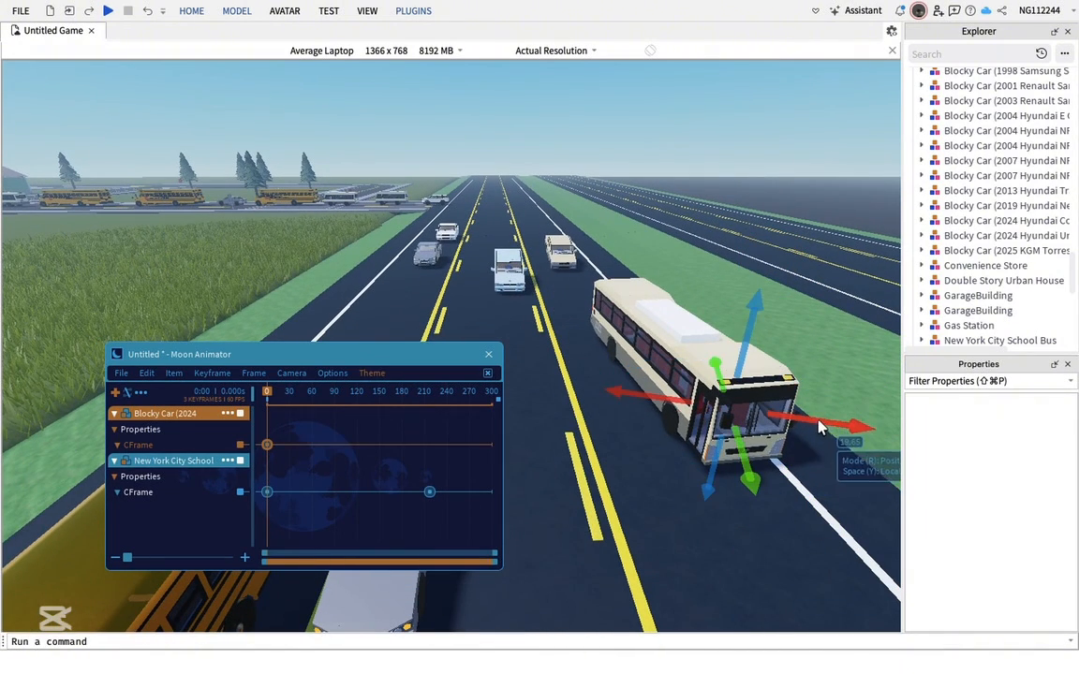
pyautogui.moveTo(818, 420); pyautogui.dragTo(763, 424)
# Add the 1998 Samsung SM 520 car further up the road to the animation as a new item
pyautogui.press('w')
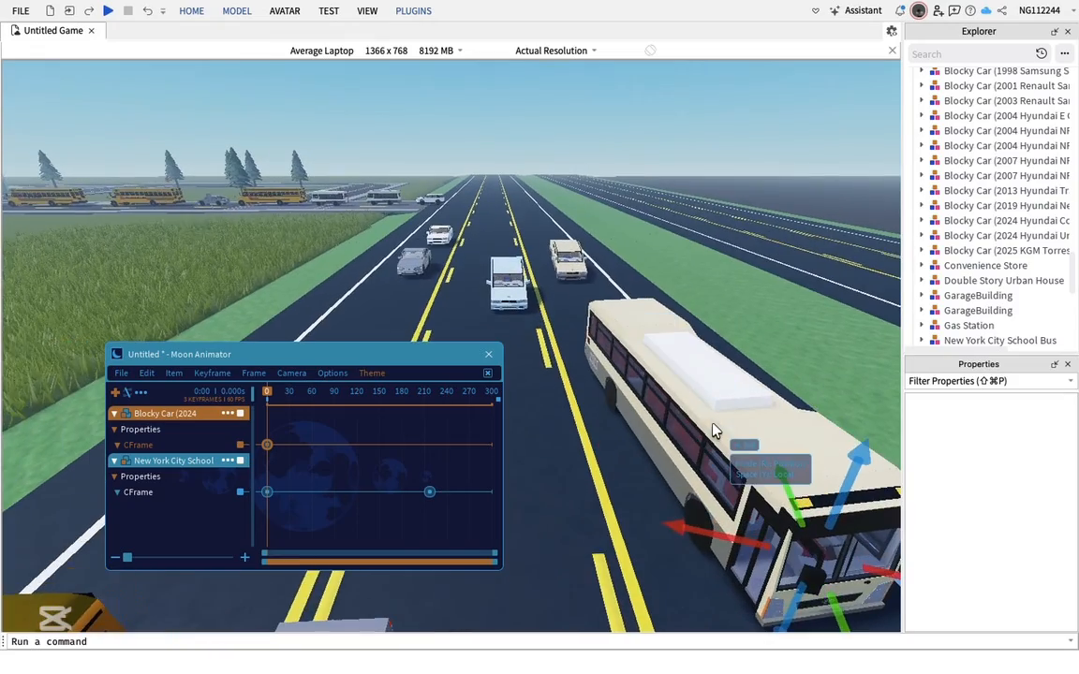
pyautogui.press('d')
pyautogui.moveTo(713, 425); pyautogui.dragTo(713, 424, button='right')
pyautogui.press('w')
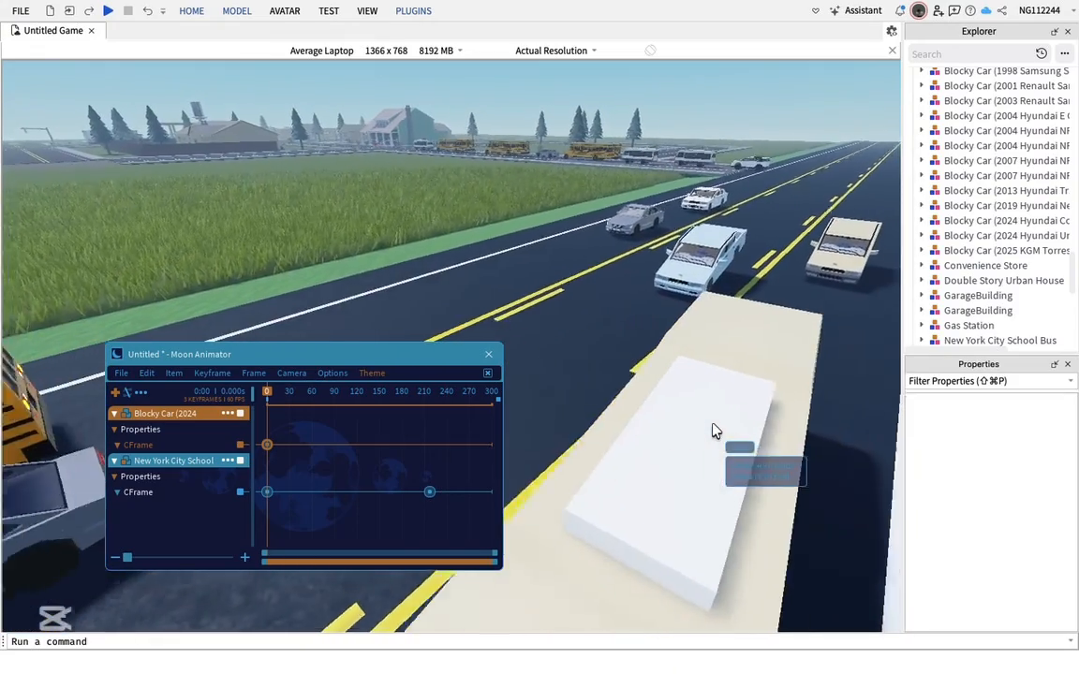
pyautogui.press('w')
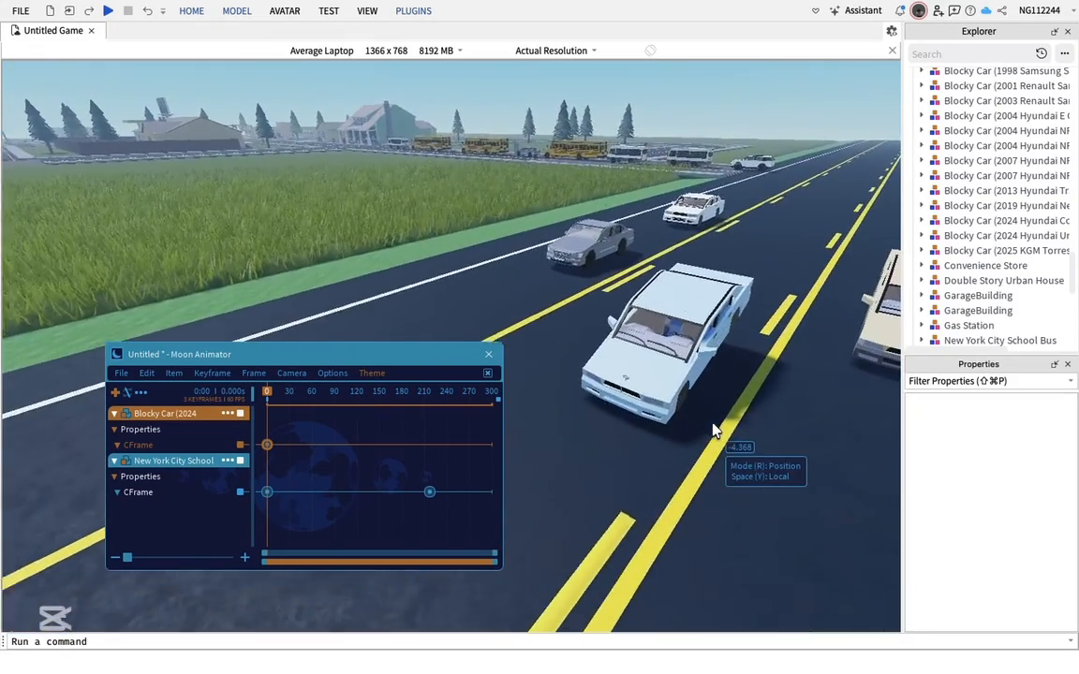
pyautogui.press('w')
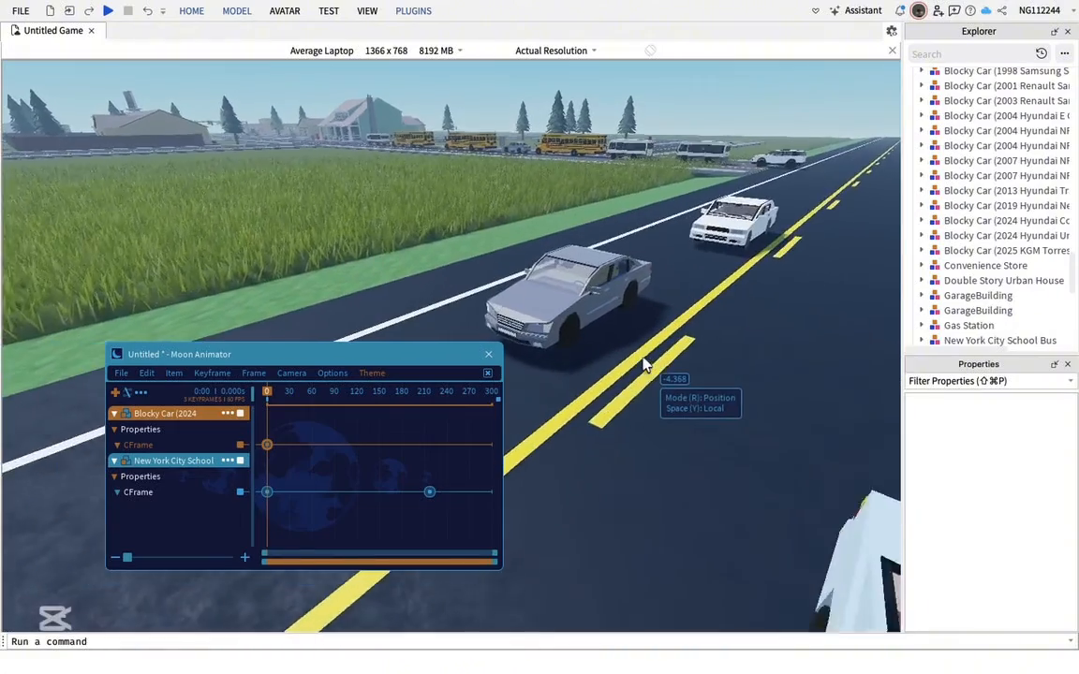
pyautogui.press('w')
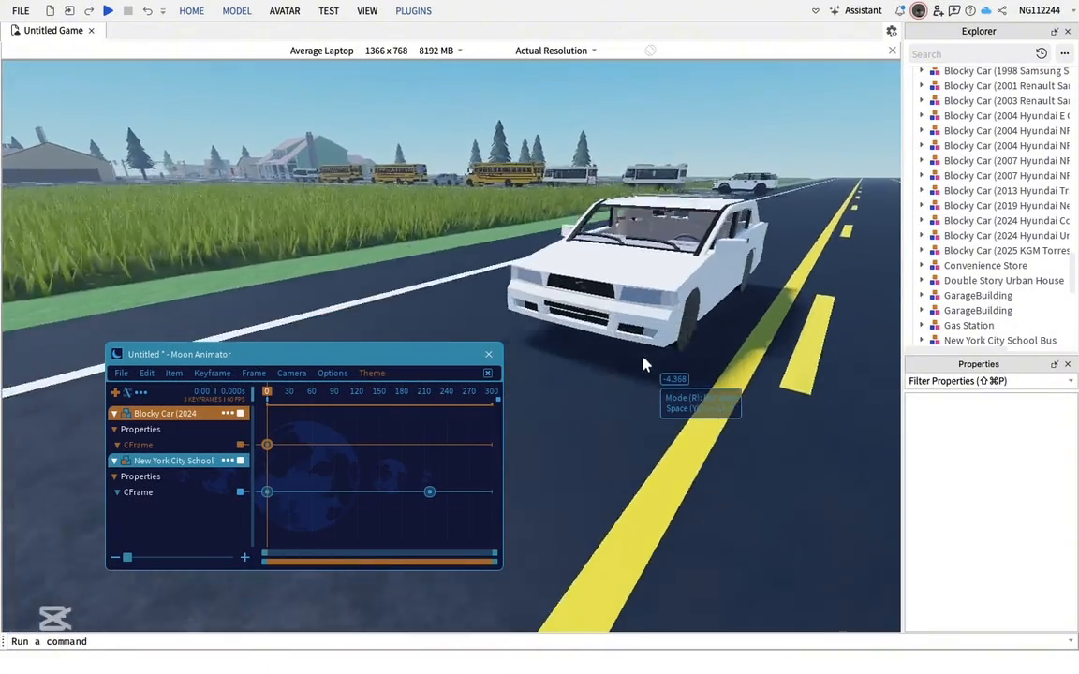
pyautogui.press('w')
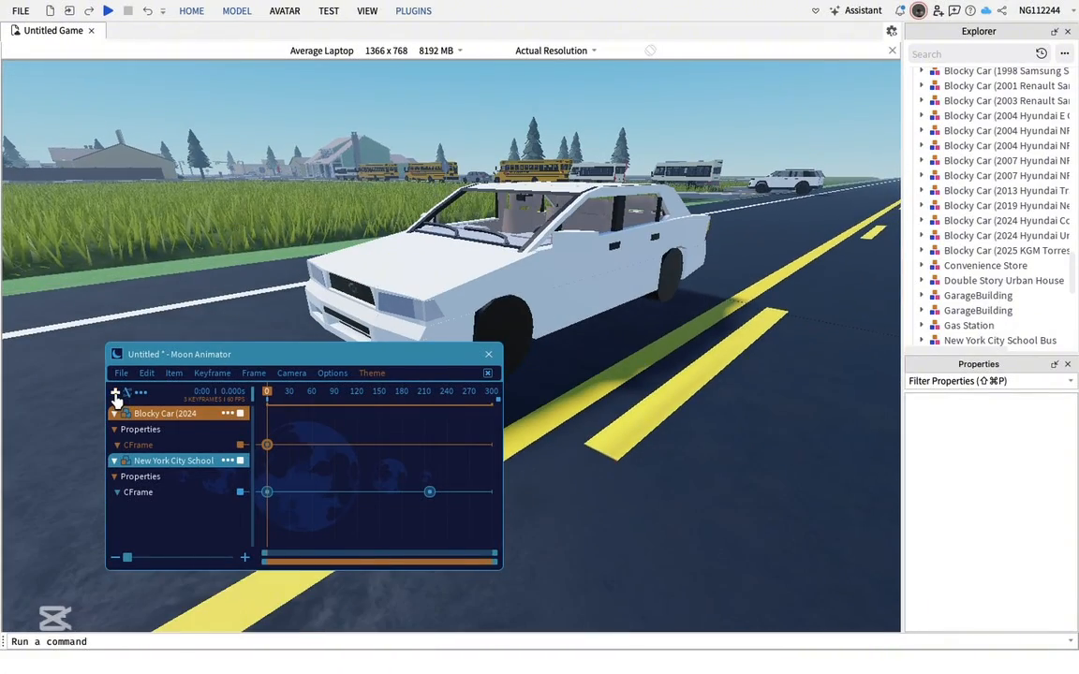
pyautogui.click(116, 394)
pyautogui.click(484, 230)
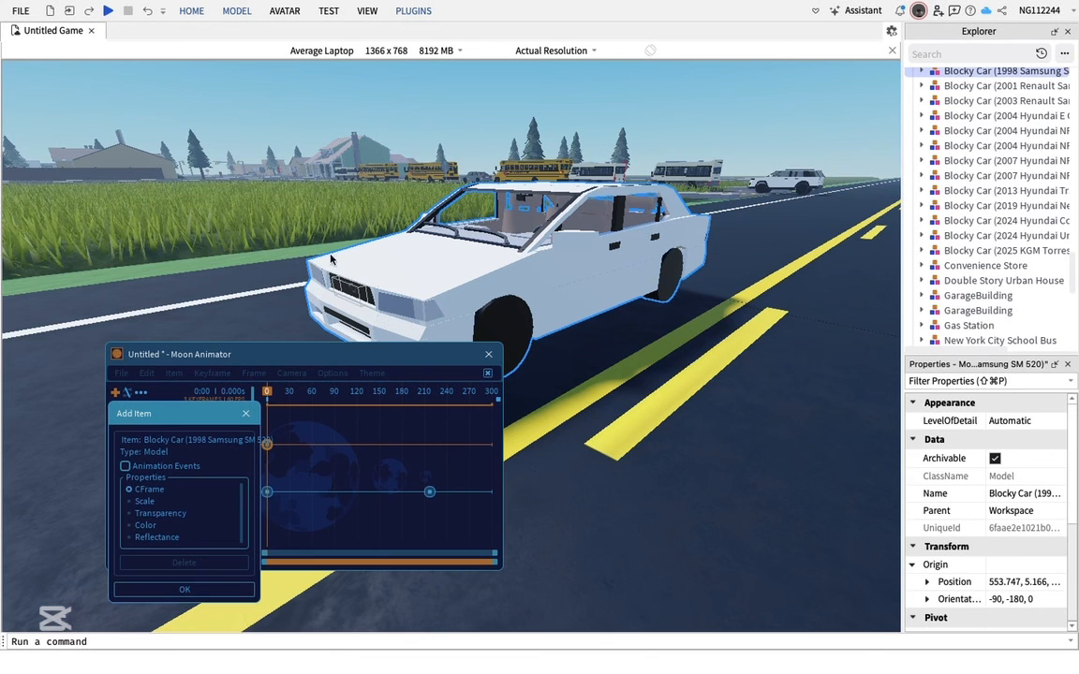
pyautogui.click(173, 590)
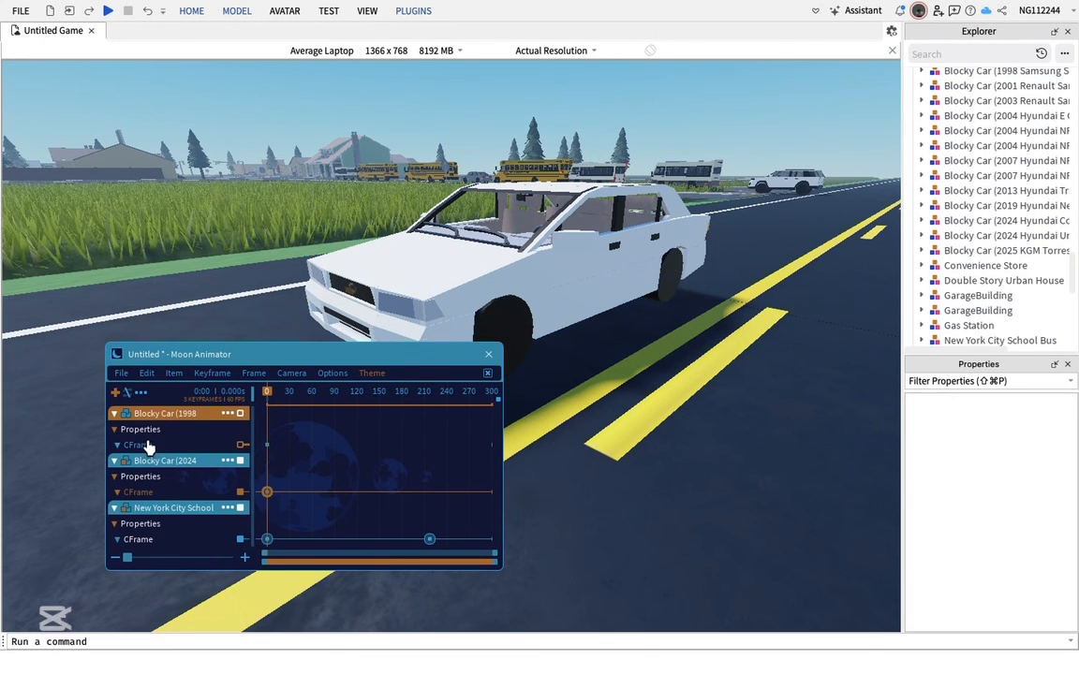
# Keyframe the Samsung car moved far ahead along the road at frame 66
pyautogui.moveTo(592, 293); pyautogui.dragTo(619, 294, button='right')
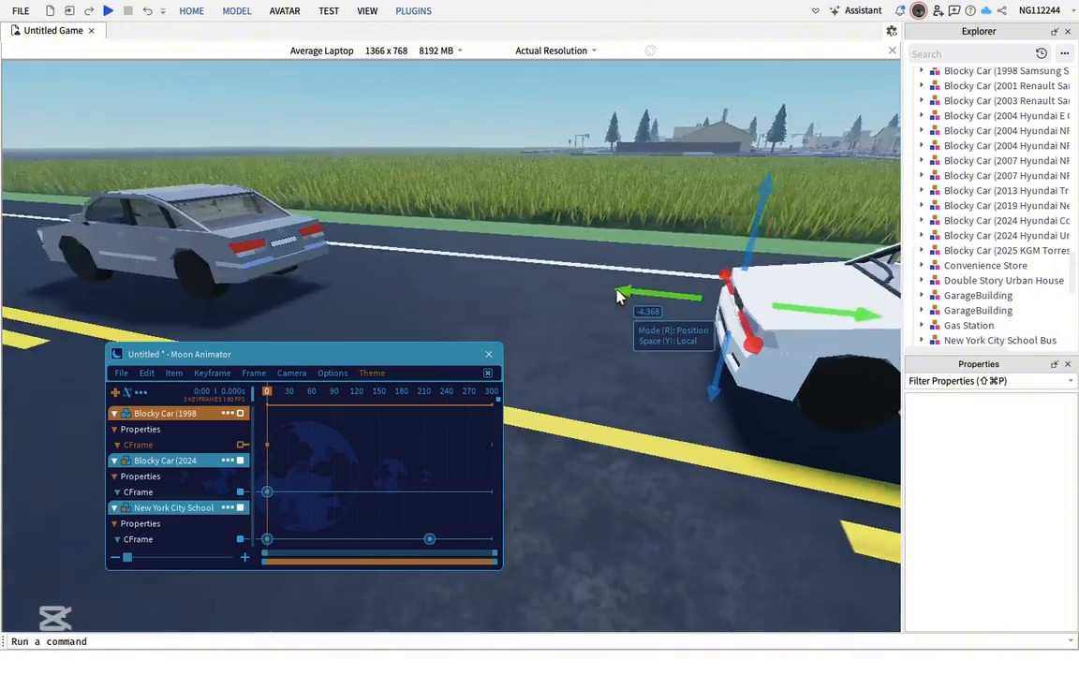
pyautogui.press('s')
pyautogui.moveTo(266, 397); pyautogui.dragTo(312, 403)
pyautogui.press('s')
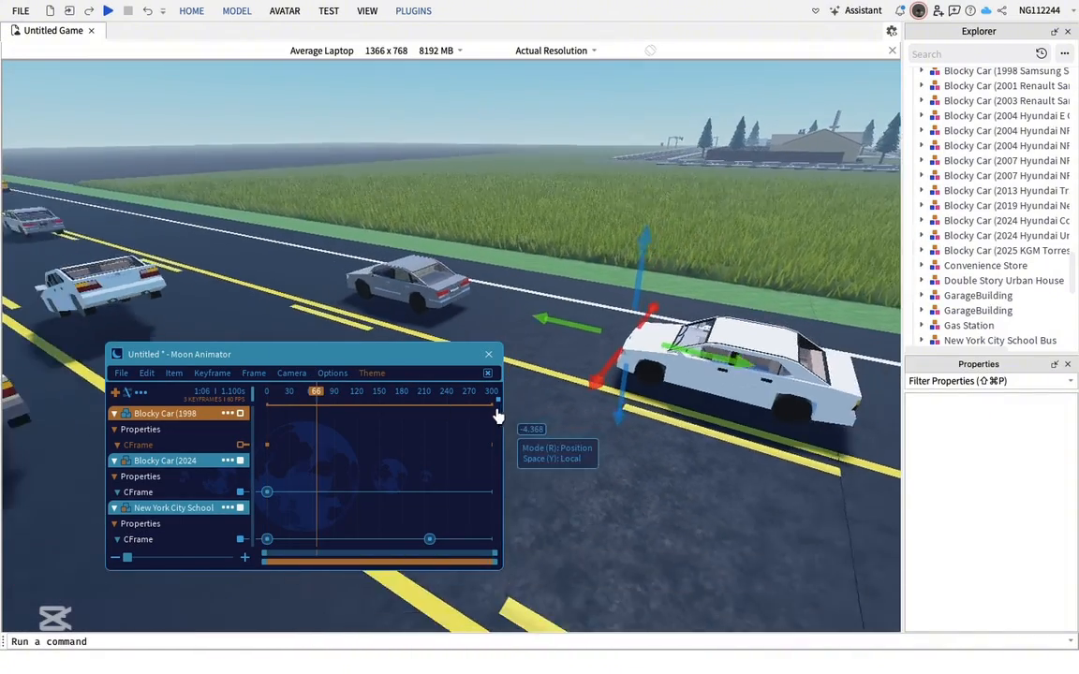
pyautogui.press('a')
pyautogui.moveTo(714, 363); pyautogui.dragTo(225, 230)
pyautogui.moveTo(317, 444); pyautogui.dragTo(240, 398)
pyautogui.press('s')
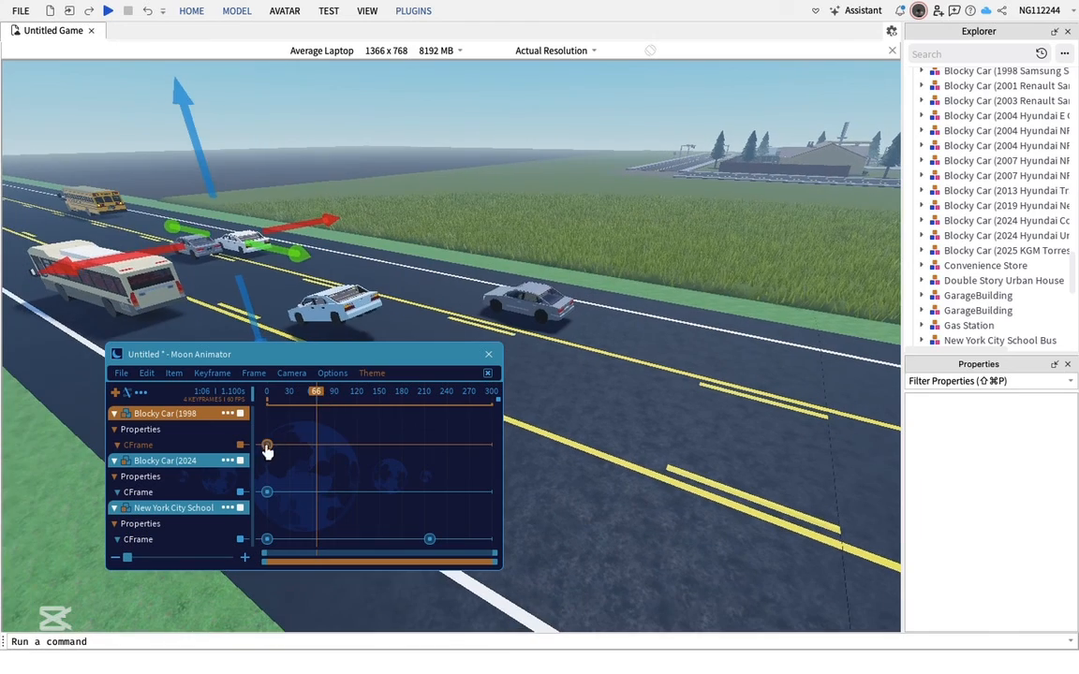
pyautogui.moveTo(315, 406); pyautogui.dragTo(219, 407)
# Play the animation preview and close the Moon Animator window
pyautogui.press('space')
pyautogui.press('a')
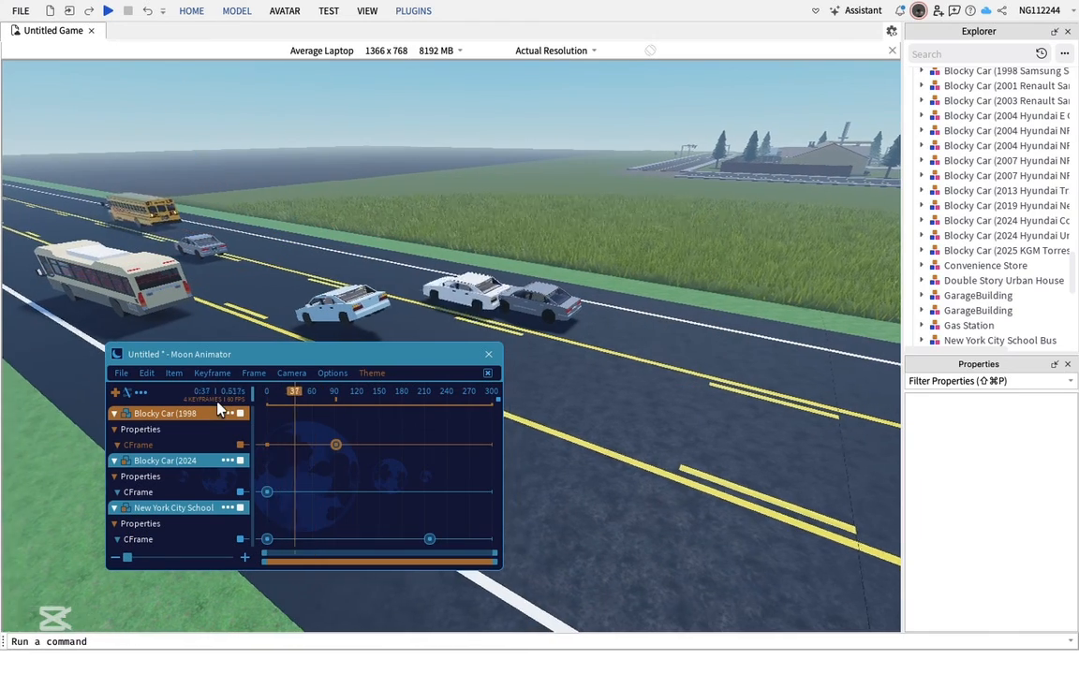
pyautogui.click(489, 356)
# Delete the beige car and the light blue car from the road
pyautogui.click(620, 444)
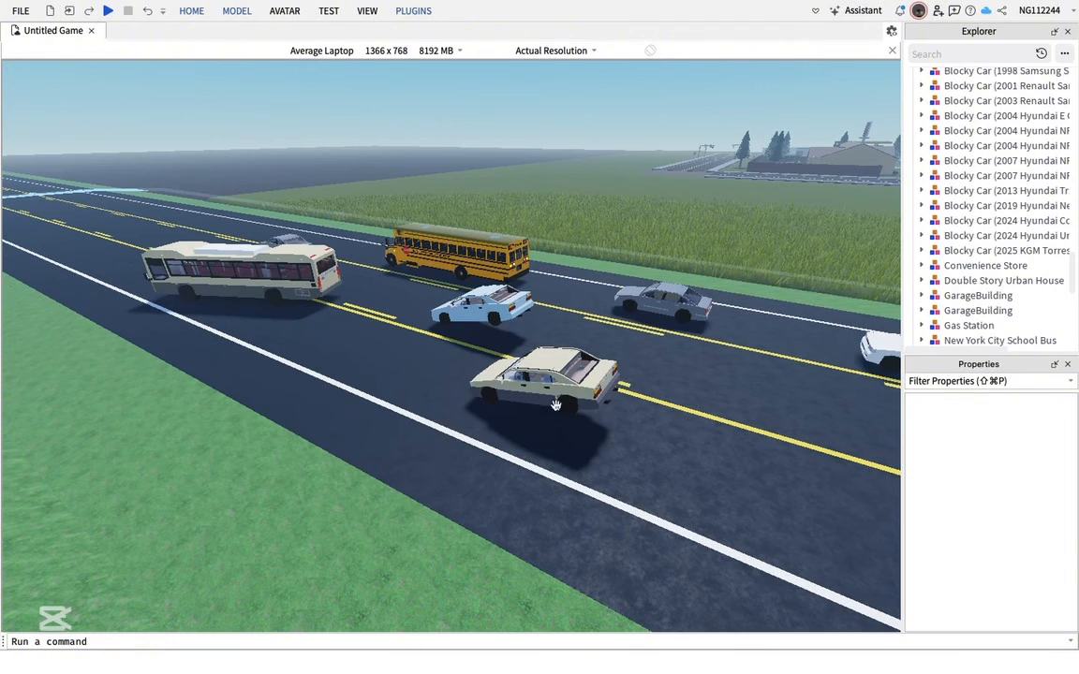
pyautogui.click(562, 384)
pyautogui.rightClick(567, 387)
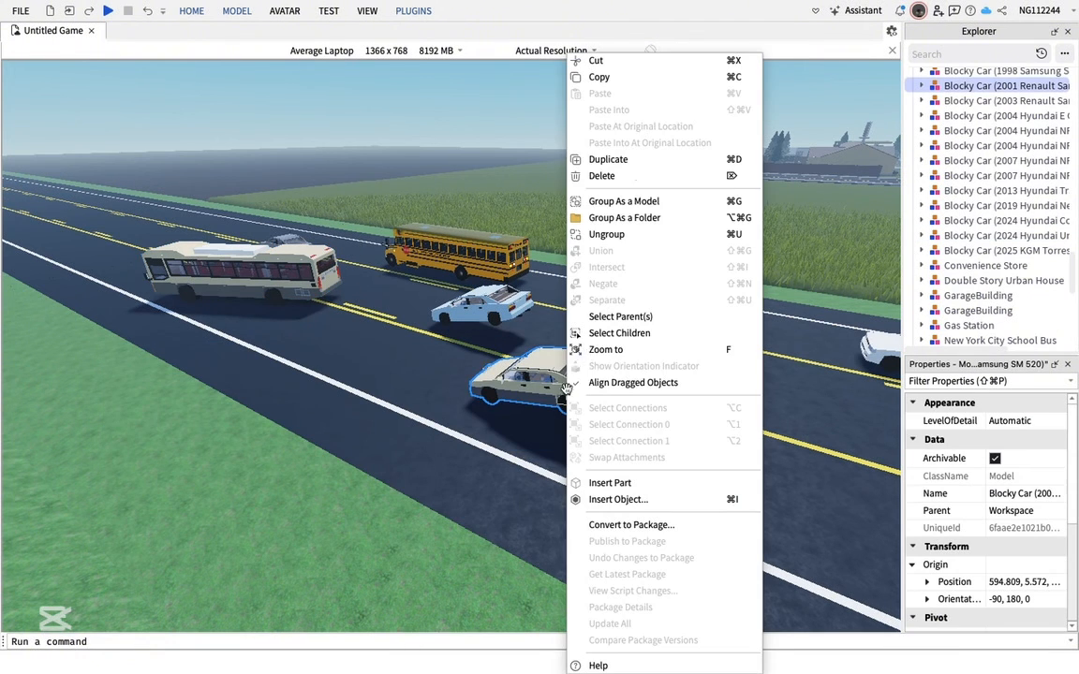
pyautogui.click(601, 176)
pyautogui.rightClick(502, 303)
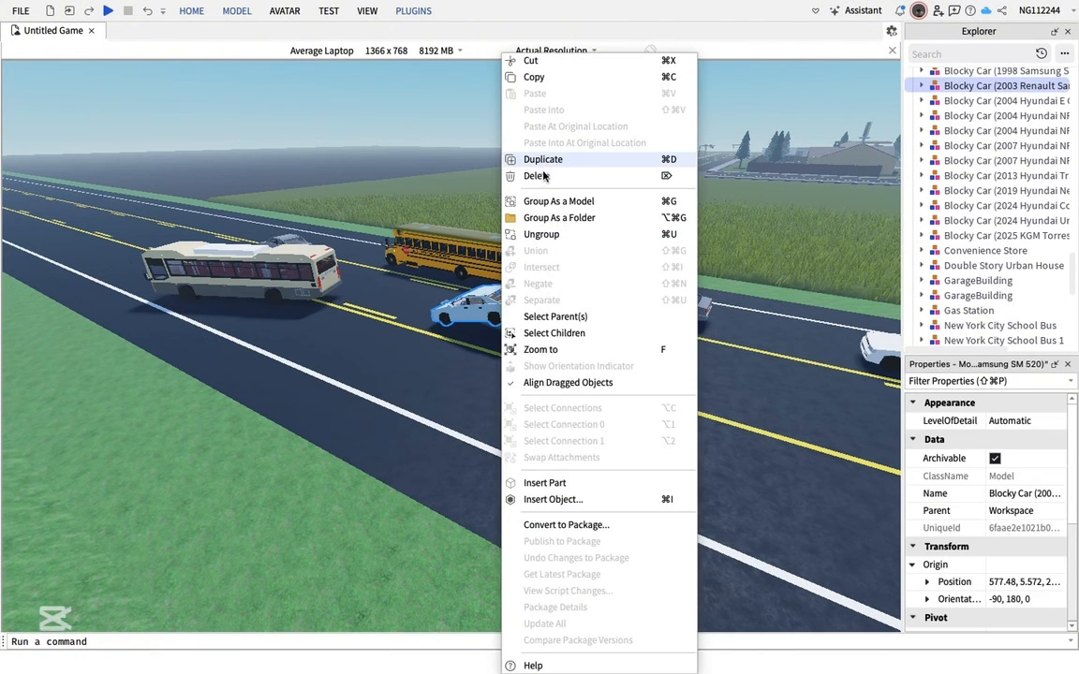
pyautogui.click(547, 176)
# Delete the grey car and the white car from the road as well
pyautogui.moveTo(665, 300); pyautogui.dragTo(520, 423)
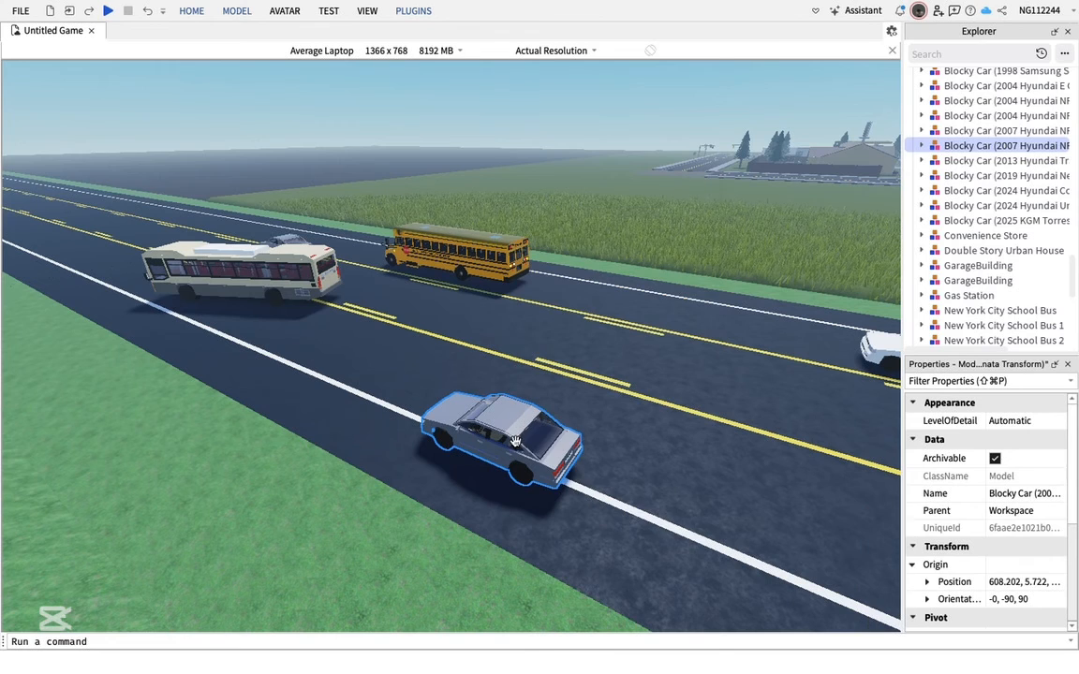
pyautogui.rightClick(515, 441)
pyautogui.click(579, 176)
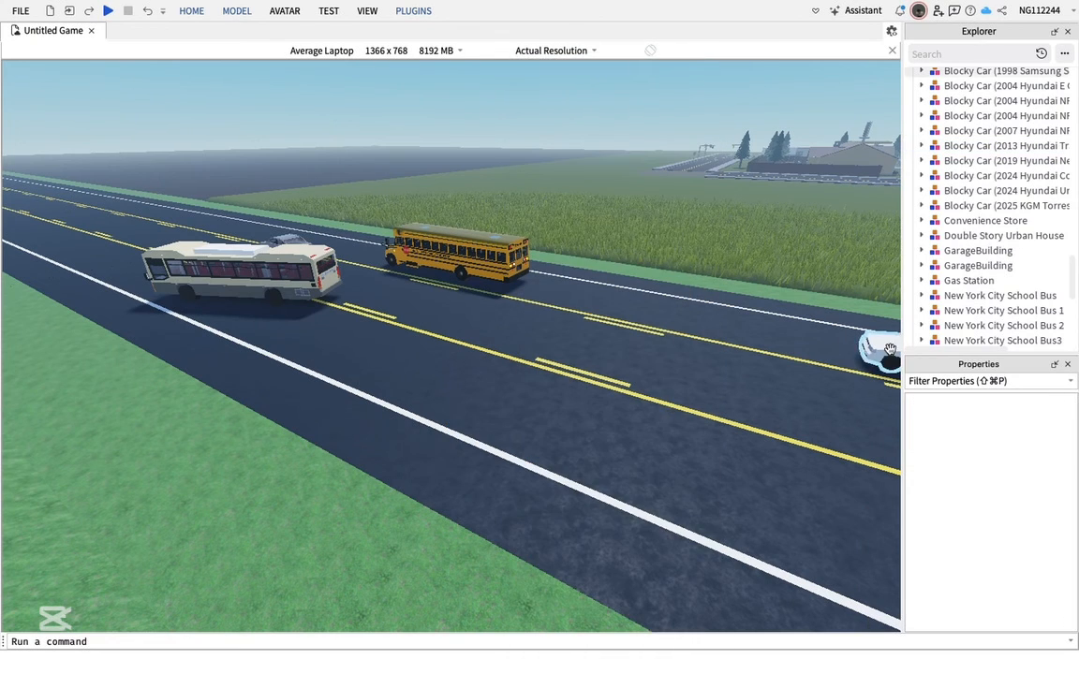
pyautogui.moveTo(886, 348); pyautogui.dragTo(637, 468)
pyautogui.rightClick(637, 468)
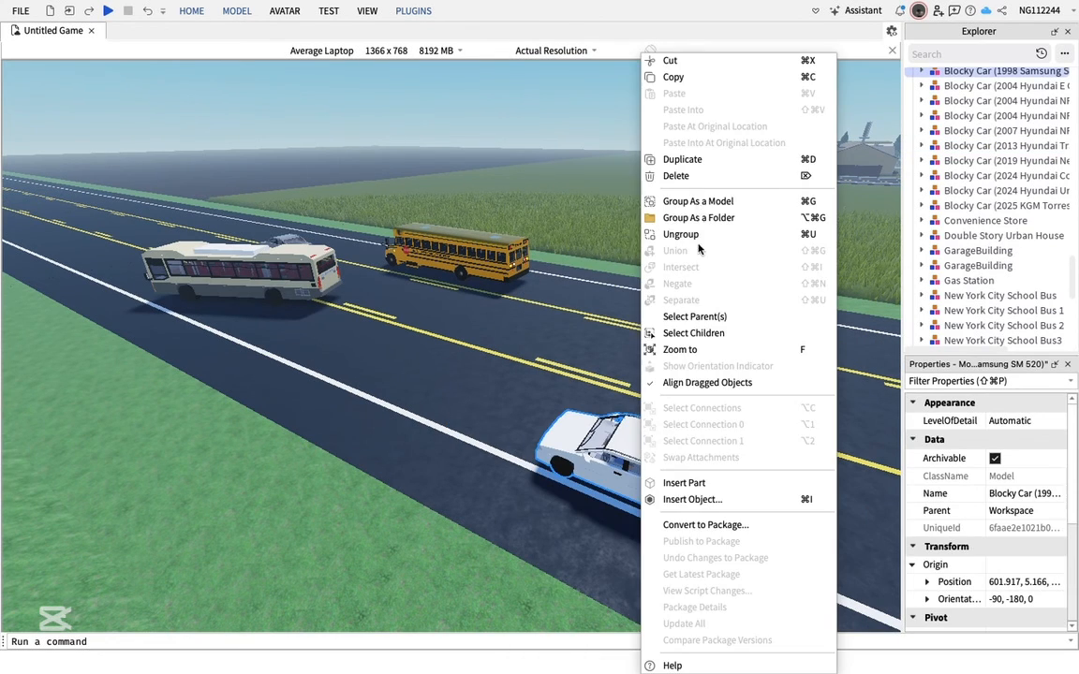
pyautogui.click(676, 175)
pyautogui.moveTo(501, 173); pyautogui.dragTo(509, 148, button='right')
pyautogui.press('w')
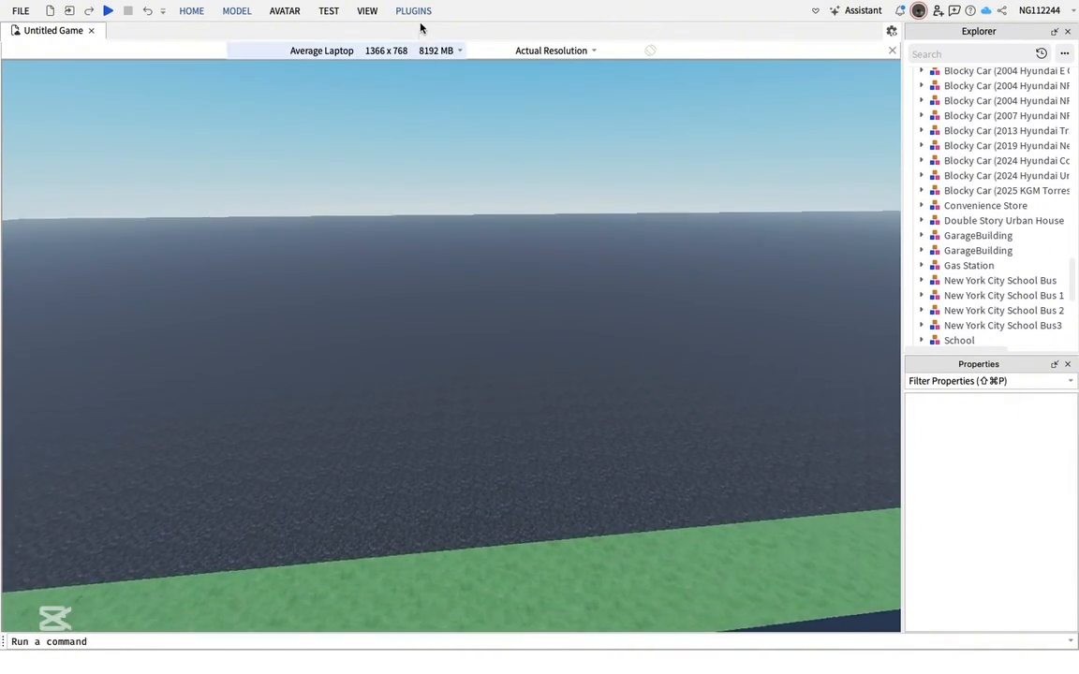
pyautogui.click(413, 11)
pyautogui.click(263, 67)
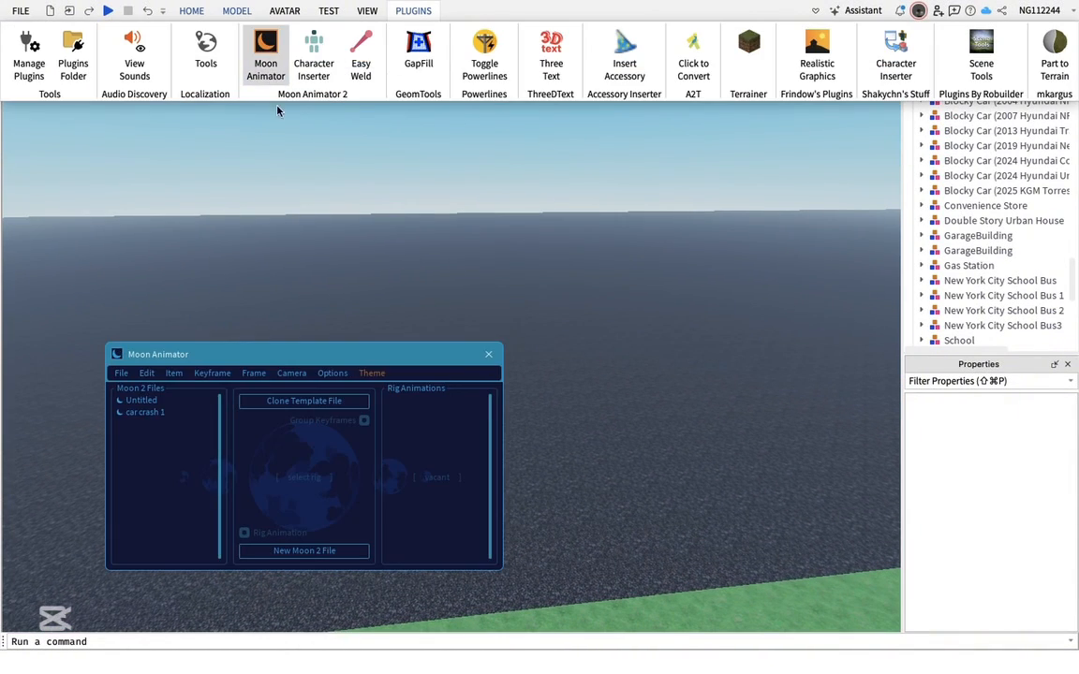
pyautogui.click(489, 357)
# Insert the Plane For GB model from My Models in the Toolbox, accepting the scripts warning
pyautogui.click(192, 12)
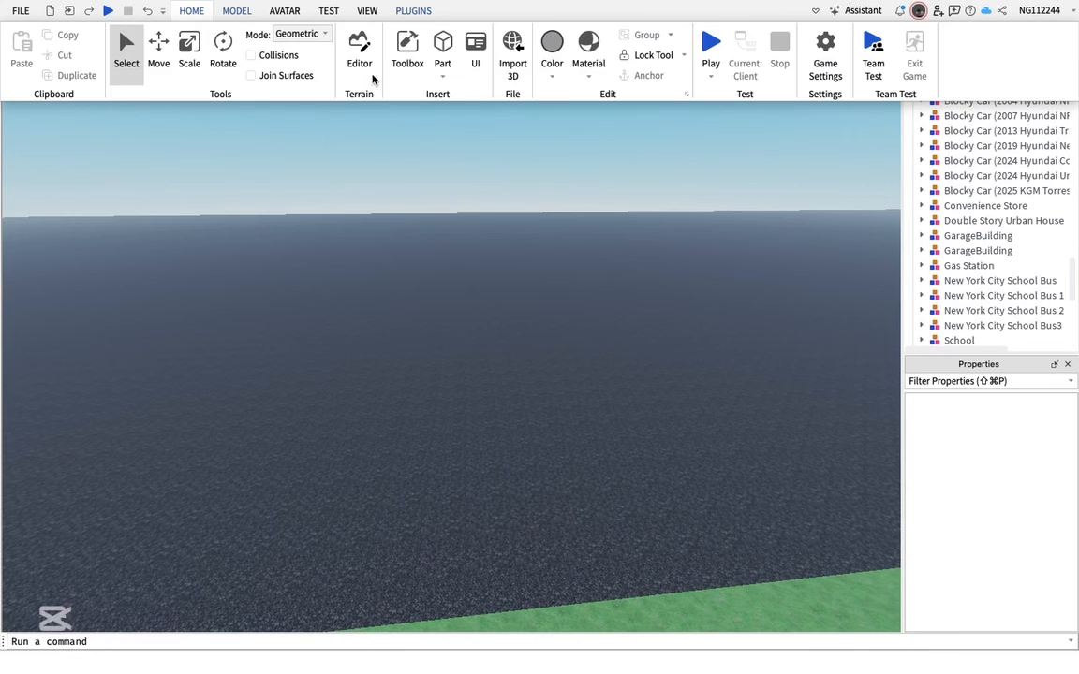
pyautogui.click(407, 51)
pyautogui.scroll(-10, 311, 502)
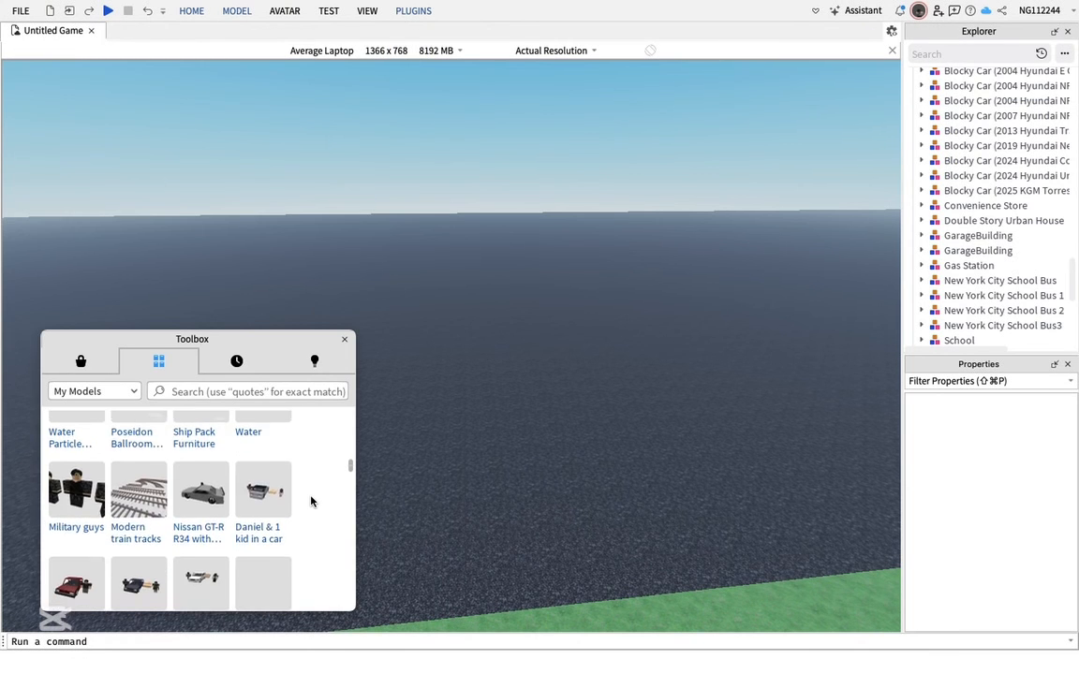
pyautogui.scroll(-10, 311, 502)
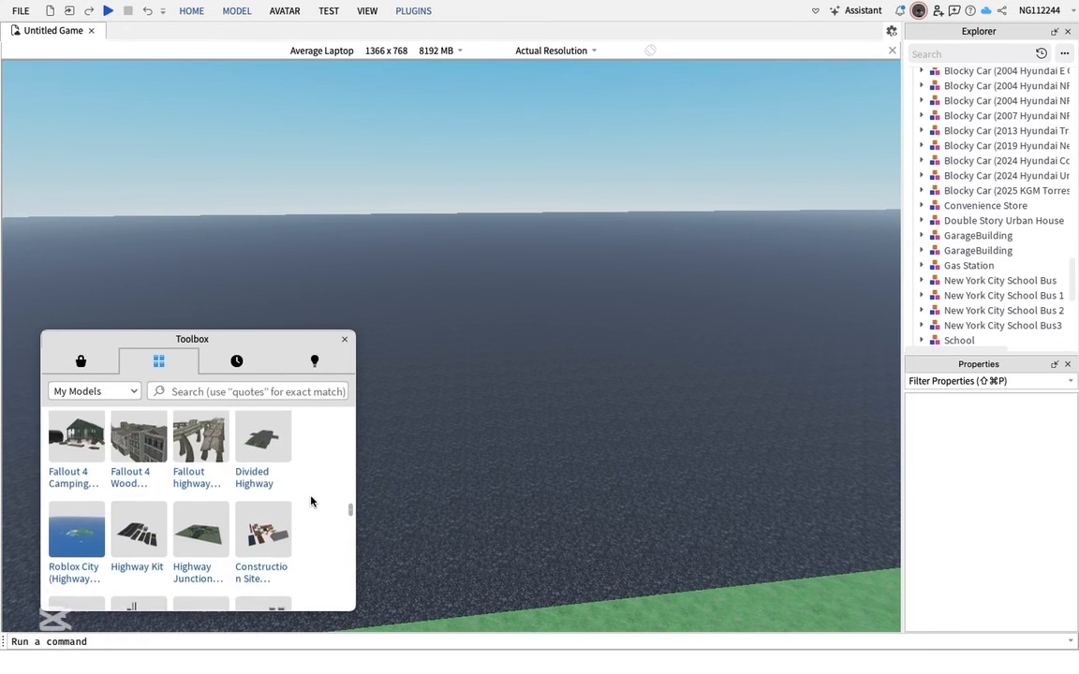
pyautogui.scroll(-10, 311, 502)
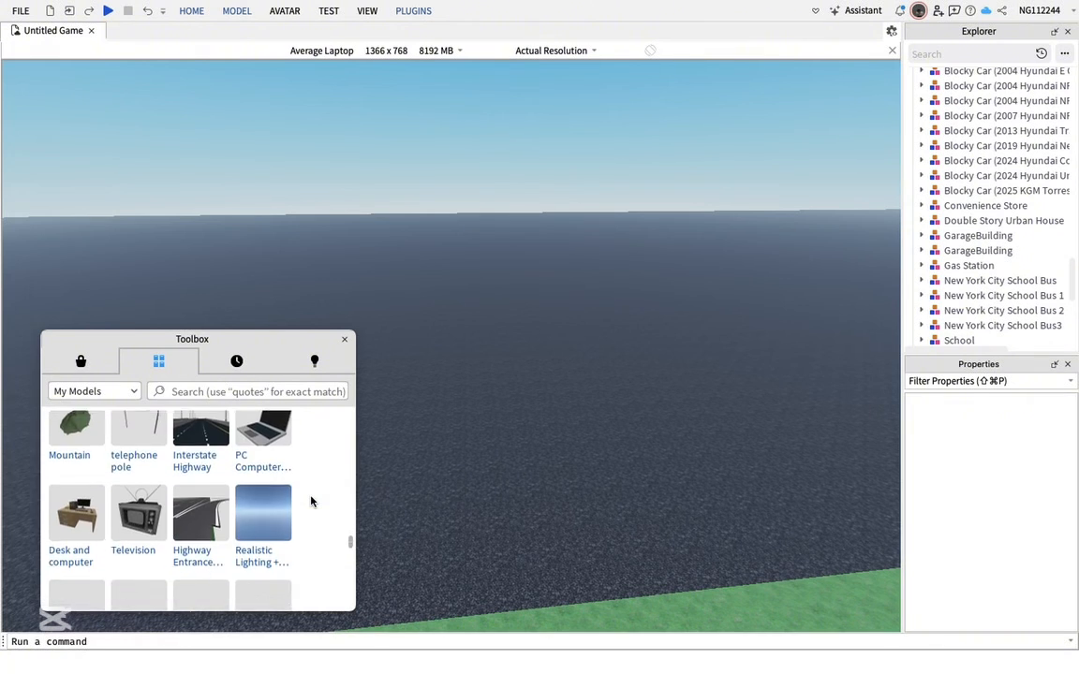
pyautogui.scroll(1, 311, 502)
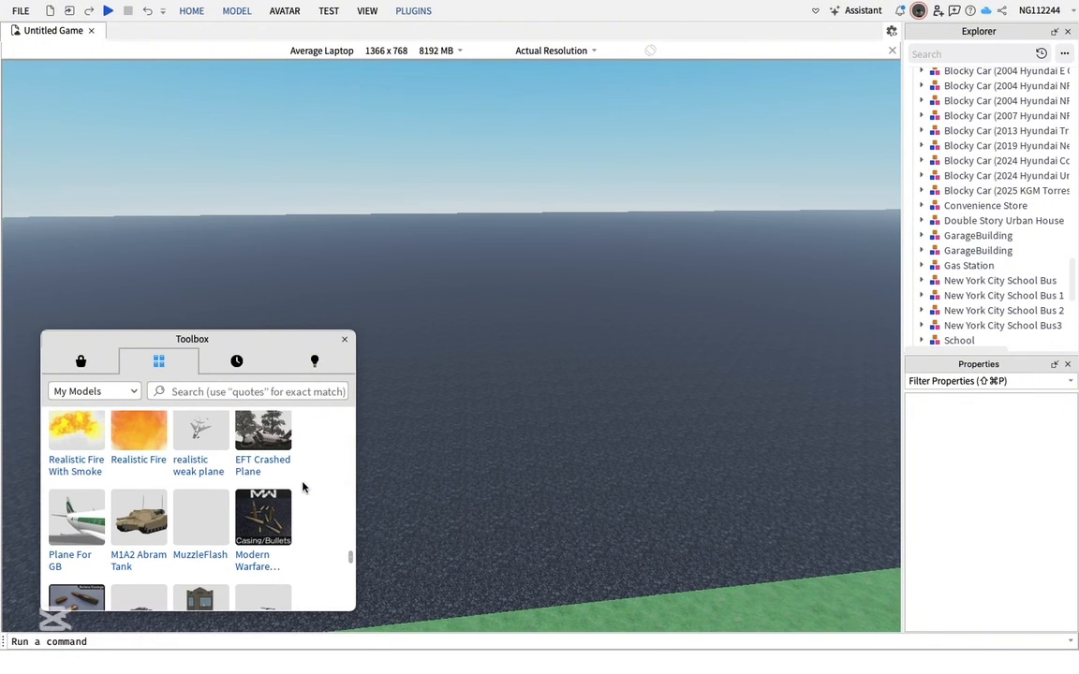
pyautogui.click(77, 537)
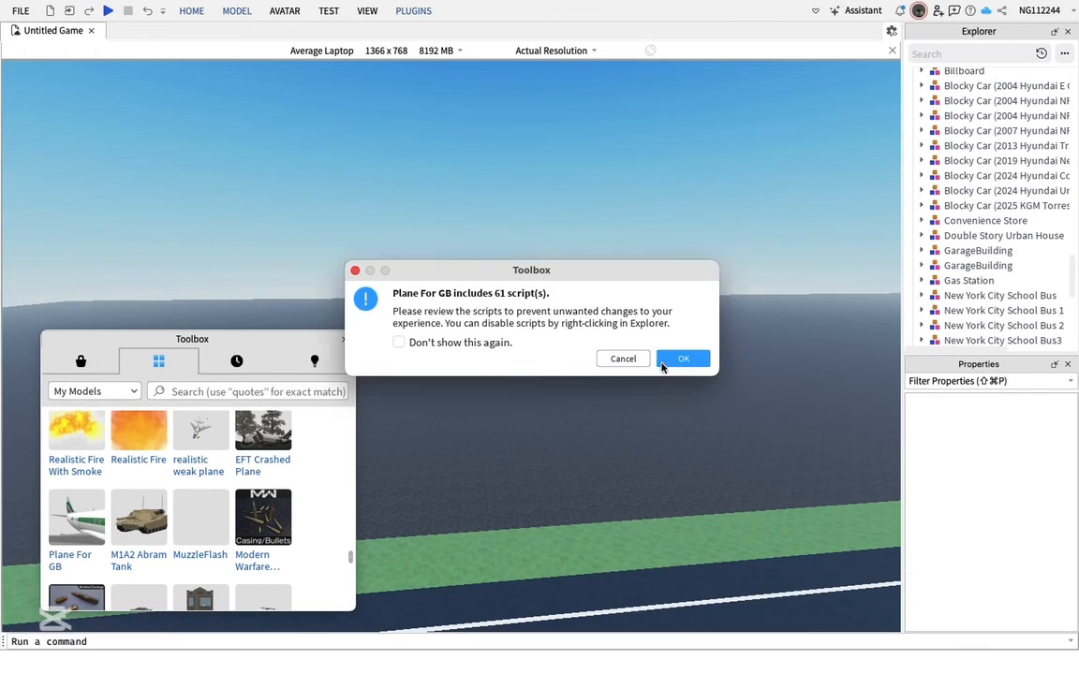
pyautogui.click(670, 360)
# Examine the inserted plane up close from different angles
pyautogui.press('t')
pyautogui.press('t')
pyautogui.press('t')
pyautogui.press('t')
pyautogui.moveTo(565, 415); pyautogui.dragTo(582, 406)
pyautogui.press('t')
pyautogui.press('t')
pyautogui.press('t')
pyautogui.press('t')
pyautogui.press('r')
pyautogui.press('r')
pyautogui.click(576, 379)
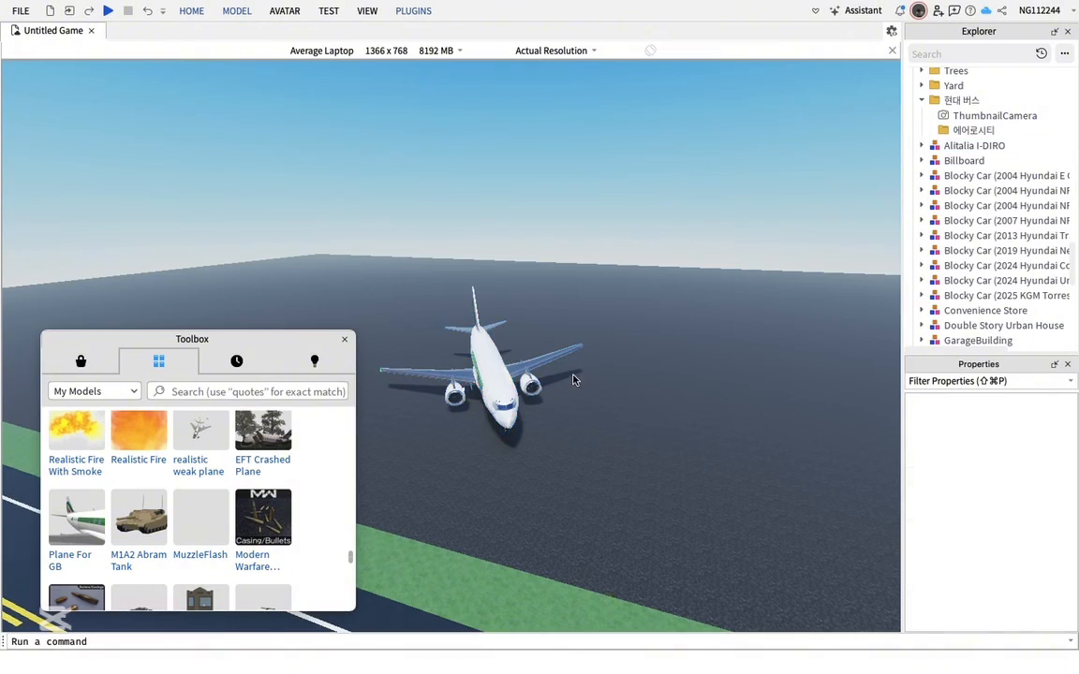
pyautogui.press('w')
pyautogui.press('w')
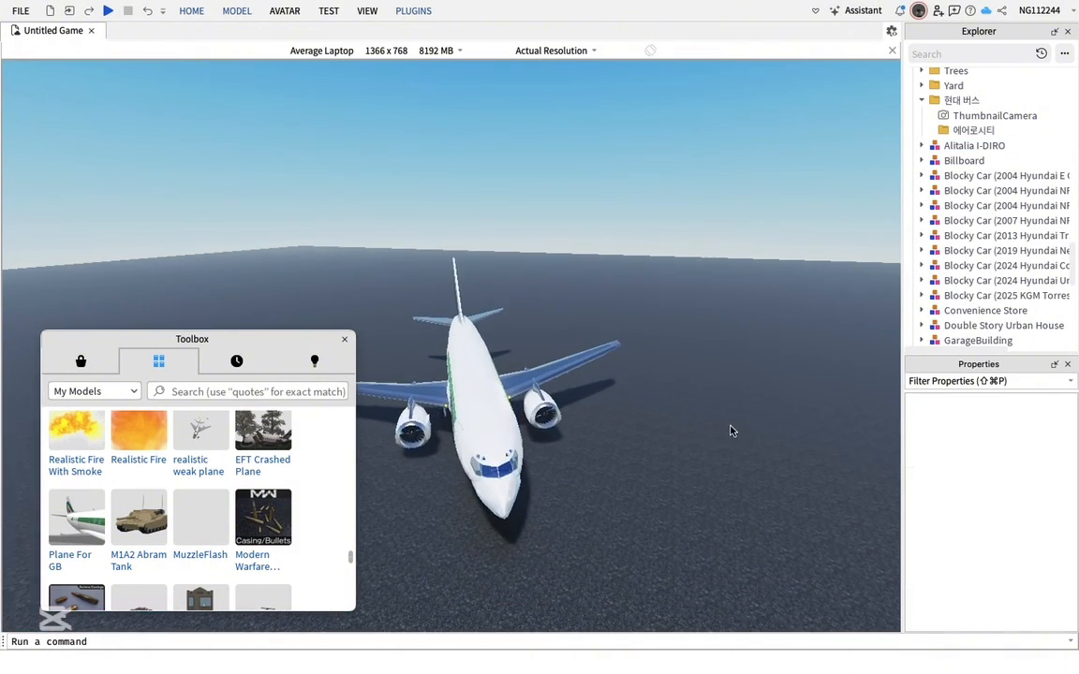
pyautogui.moveTo(732, 431); pyautogui.dragTo(725, 433, button='right')
# Insert the Realistic Fire model from the Toolbox near the plane and close the Toolbox
pyautogui.click(140, 439)
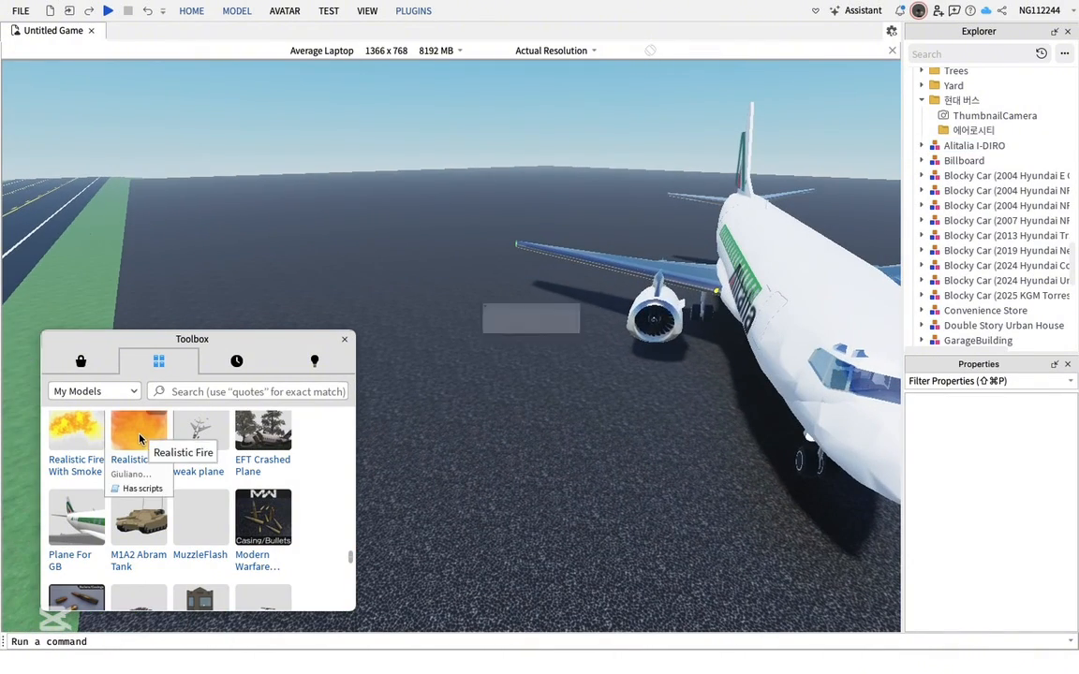
pyautogui.click(679, 356)
pyautogui.click(667, 446)
pyautogui.press('s')
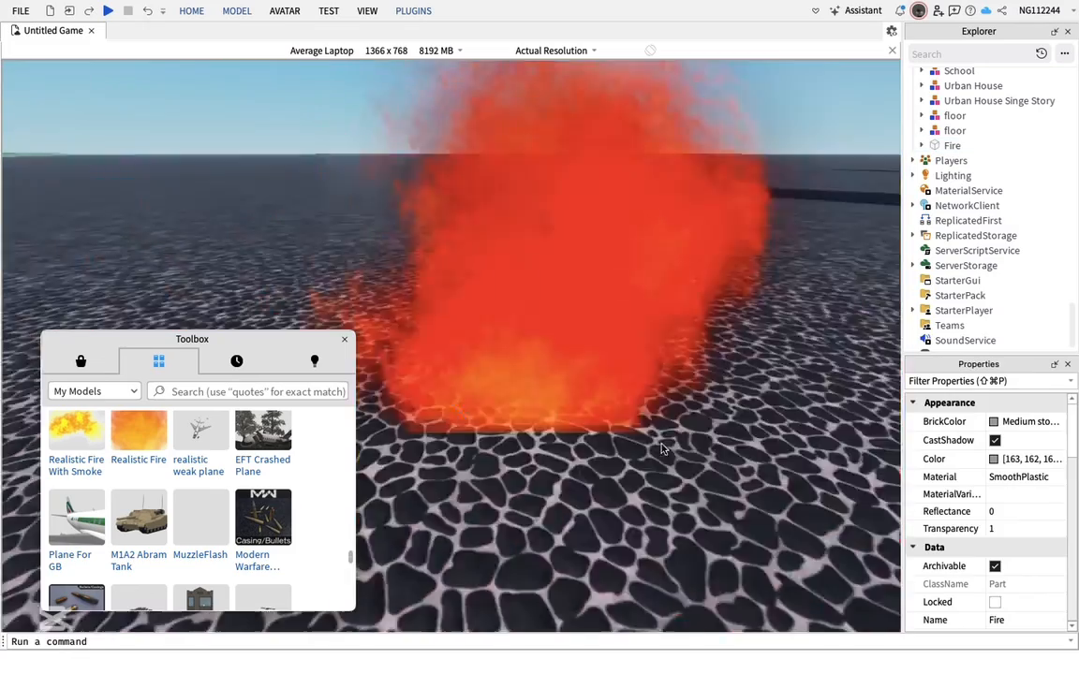
pyautogui.moveTo(518, 345); pyautogui.dragTo(260, 223)
pyautogui.press('s')
pyautogui.click(345, 340)
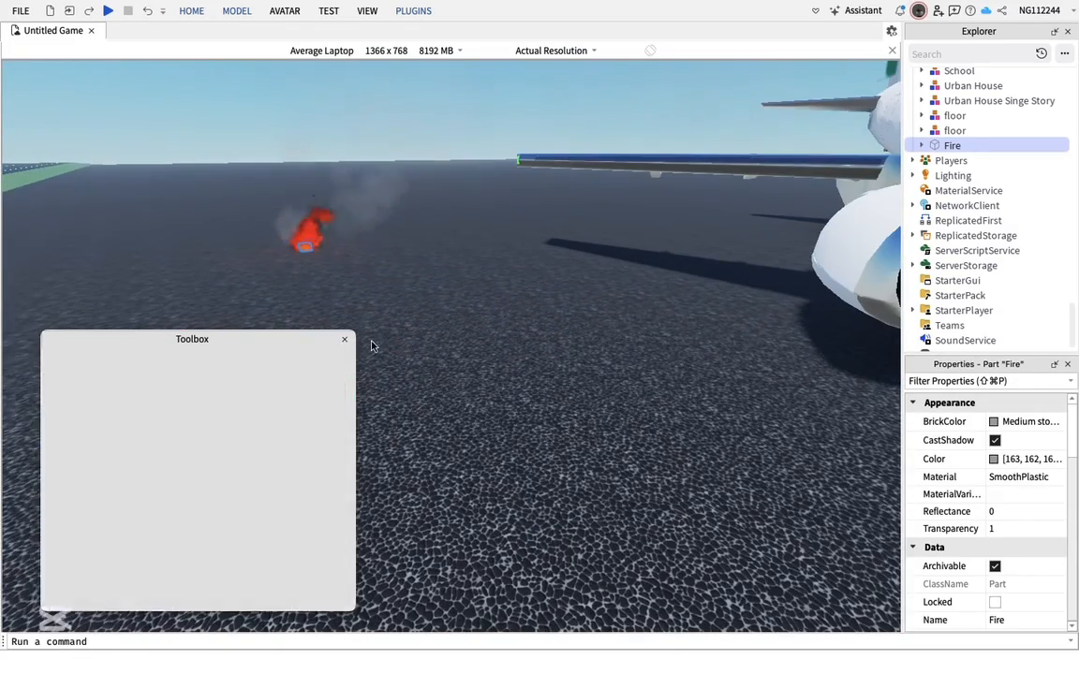
# Clean the plane model with the Easy Weld plugin's Cleaner, then close Easy Weld
pyautogui.click(408, 356)
pyautogui.press('s')
pyautogui.moveTo(409, 356); pyautogui.dragTo(412, 355, button='right')
pyautogui.press('s')
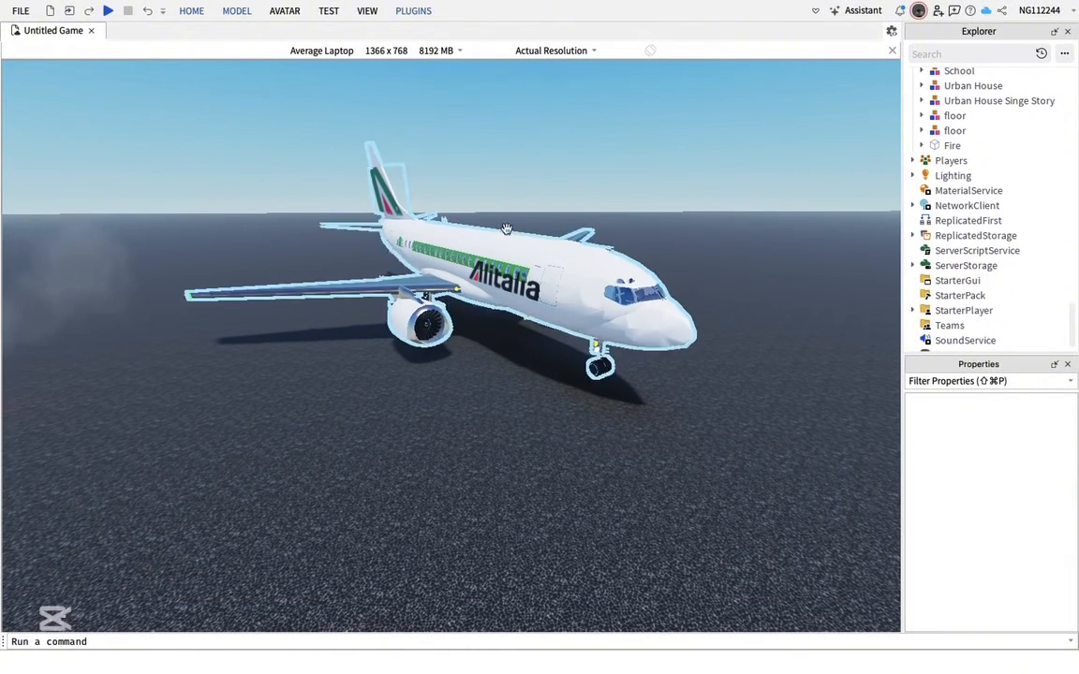
pyautogui.click(414, 12)
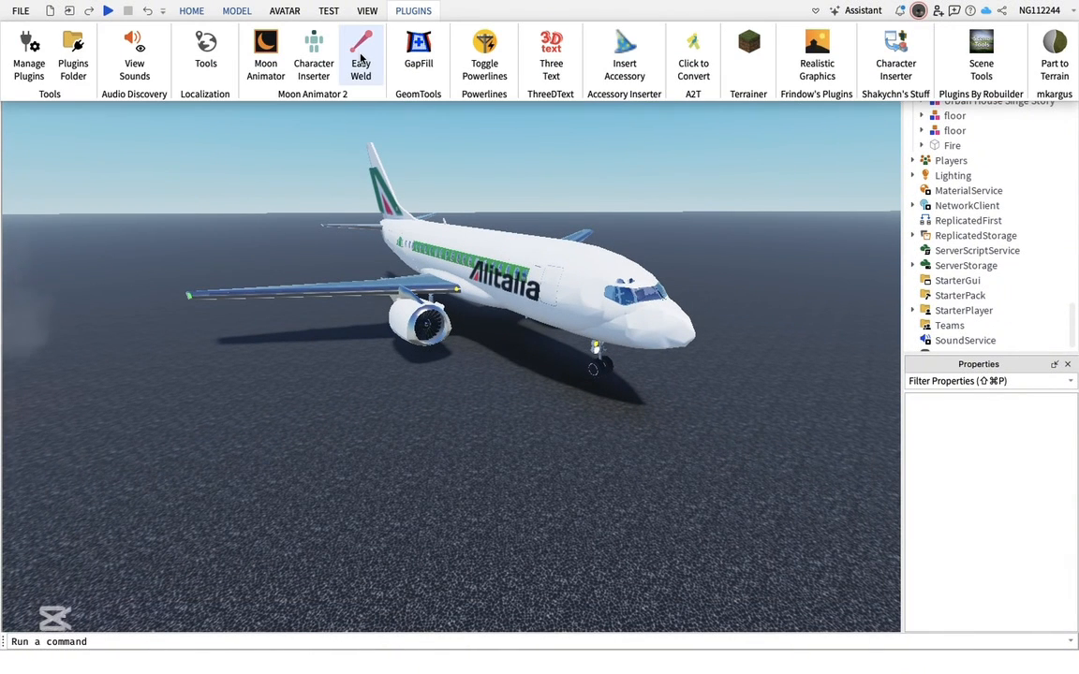
pyautogui.click(360, 58)
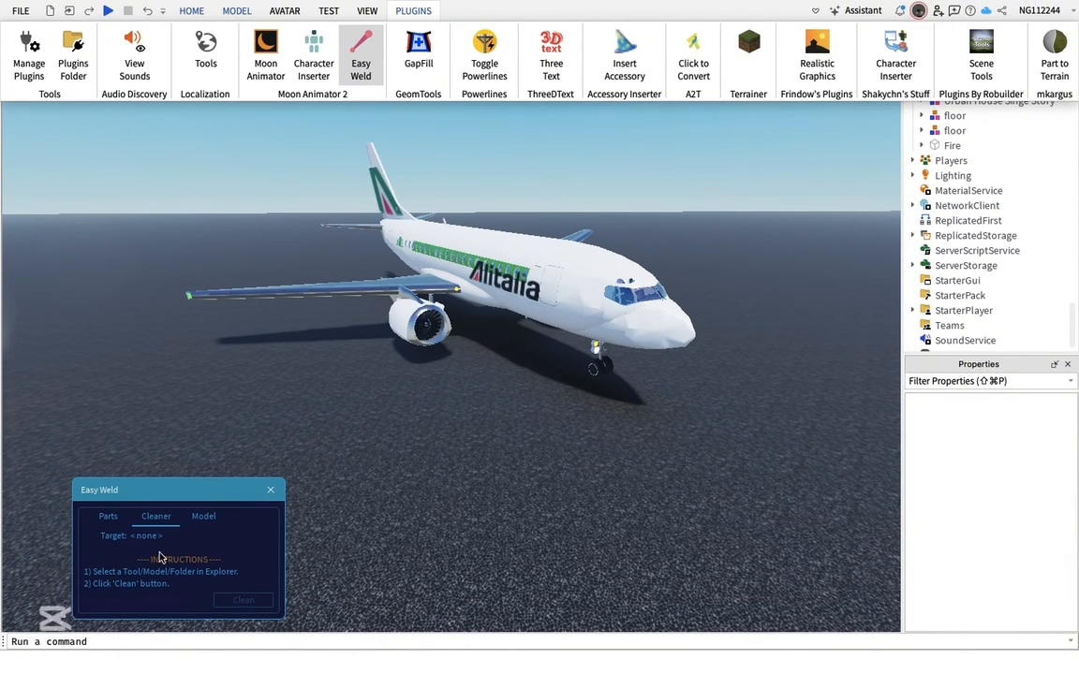
pyautogui.click(566, 296)
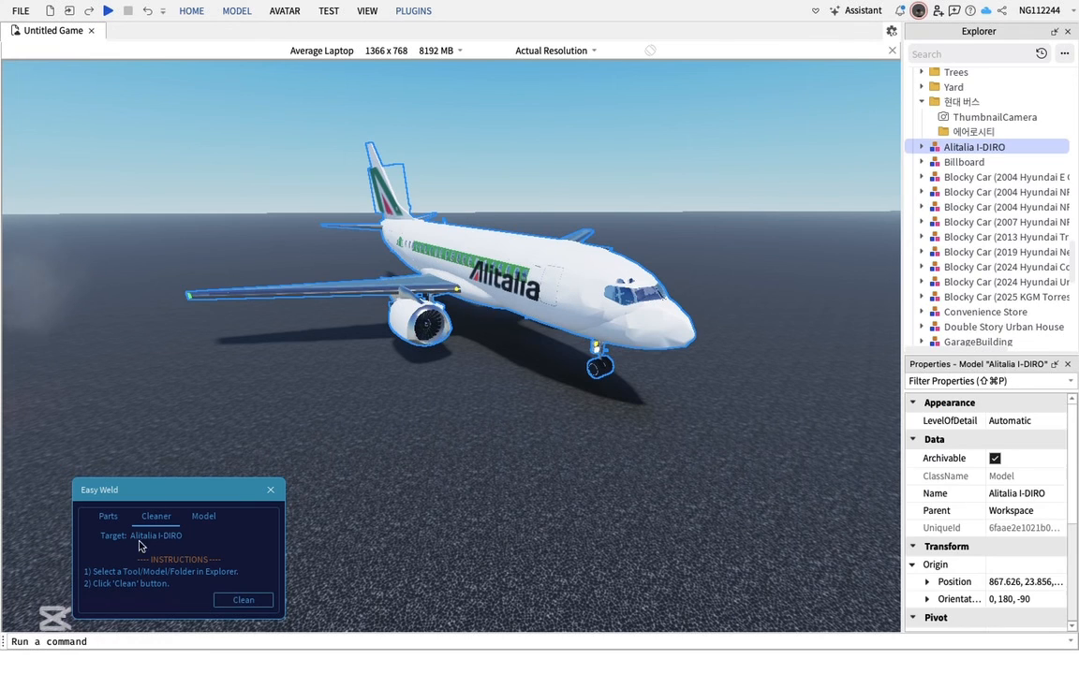
pyautogui.click(248, 605)
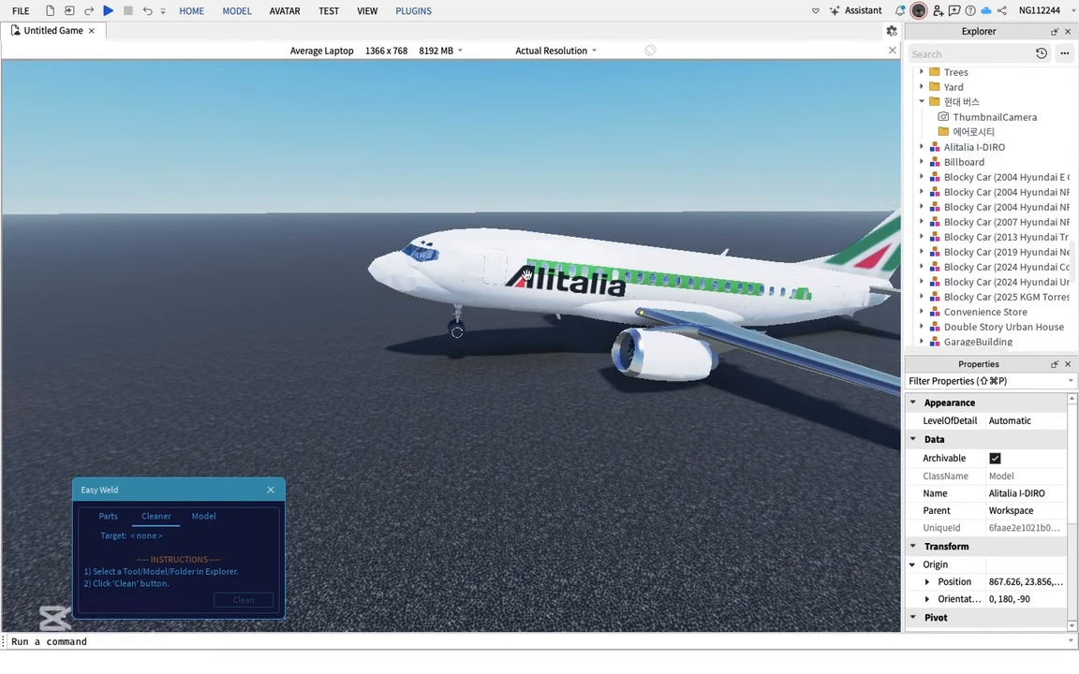
pyautogui.moveTo(499, 472); pyautogui.dragTo(525, 448, button='right')
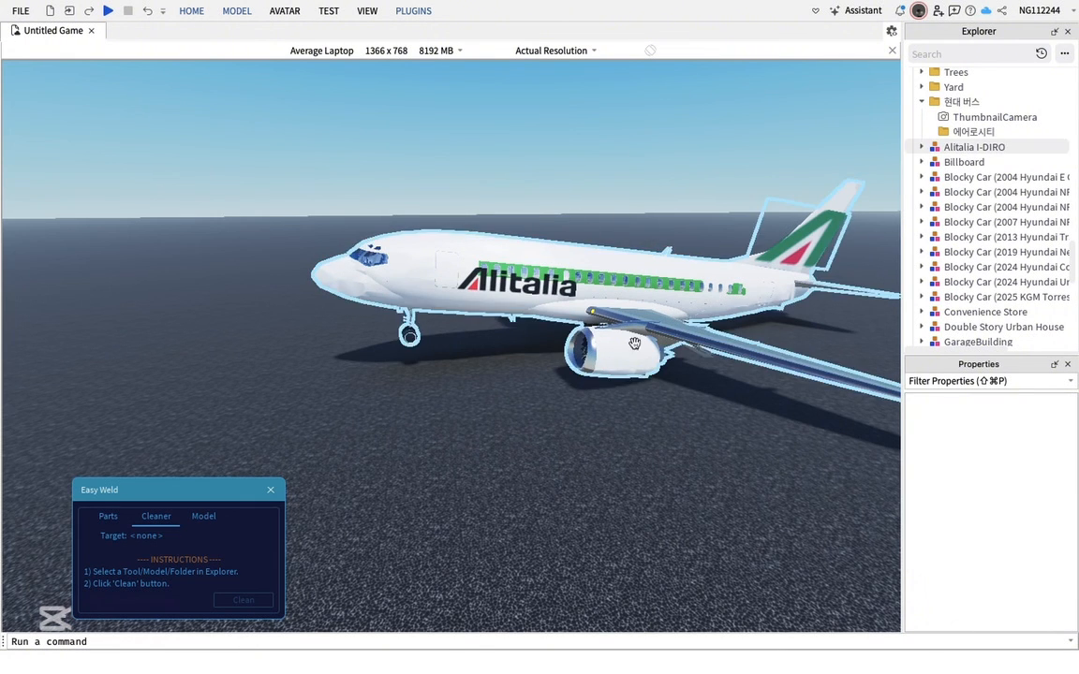
pyautogui.moveTo(544, 472); pyautogui.dragTo(274, 296, button='right')
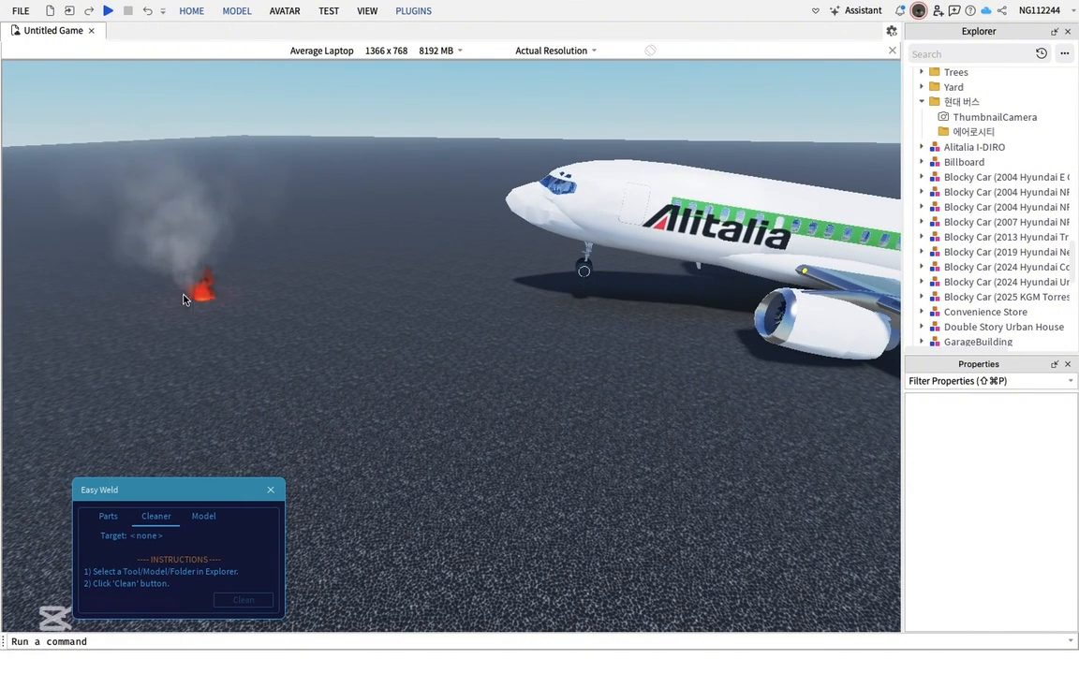
pyautogui.click(269, 490)
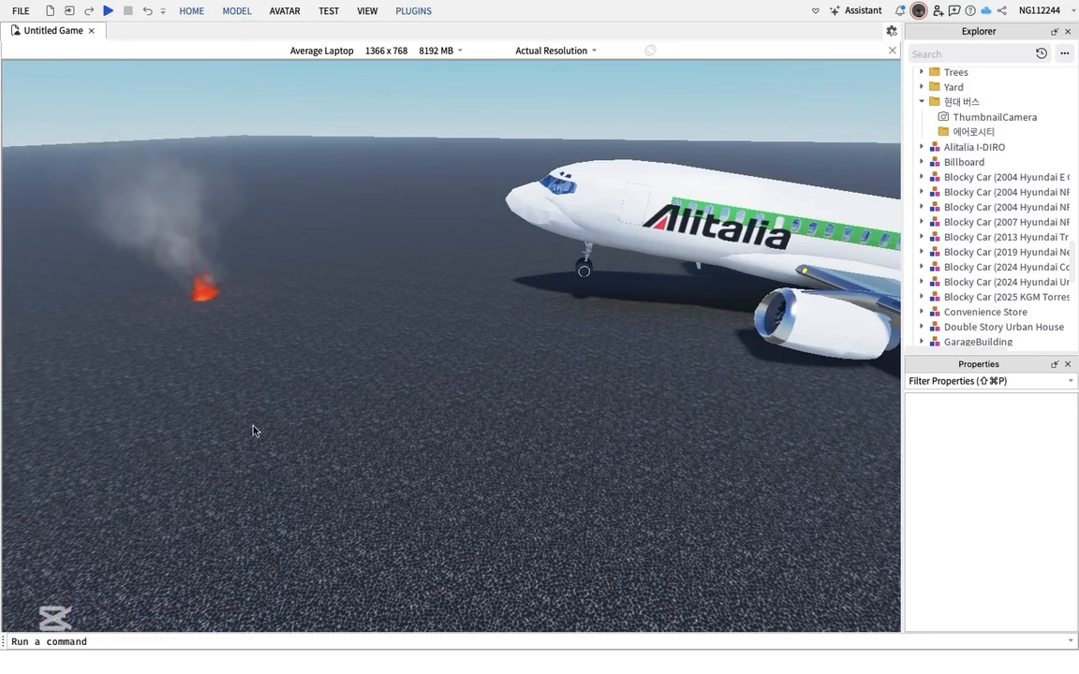
# Move the fire part under the plane's left engine
pyautogui.click(201, 298)
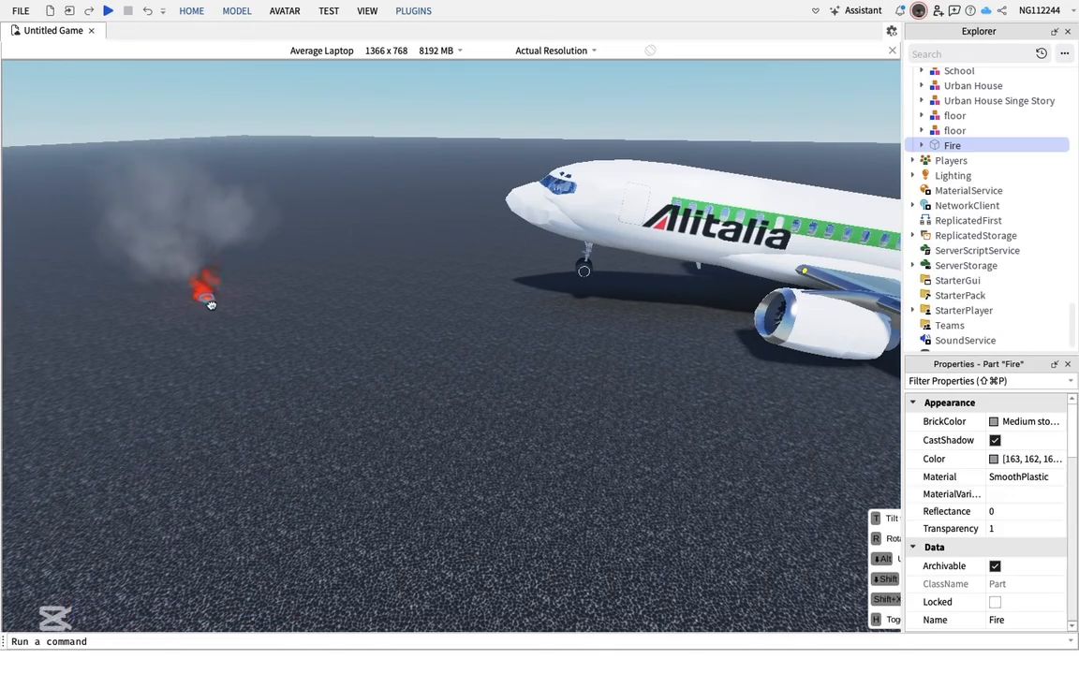
pyautogui.press('w')
pyautogui.press('d')
pyautogui.moveTo(460, 408); pyautogui.dragTo(515, 432)
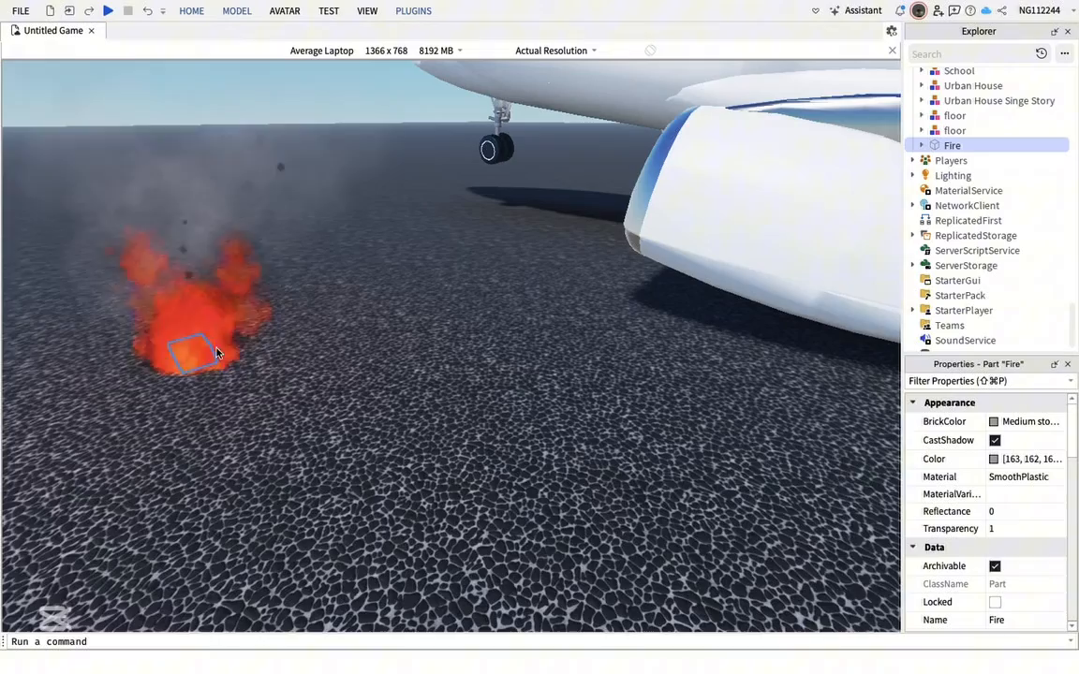
pyautogui.moveTo(195, 313); pyautogui.dragTo(595, 412)
pyautogui.press('w')
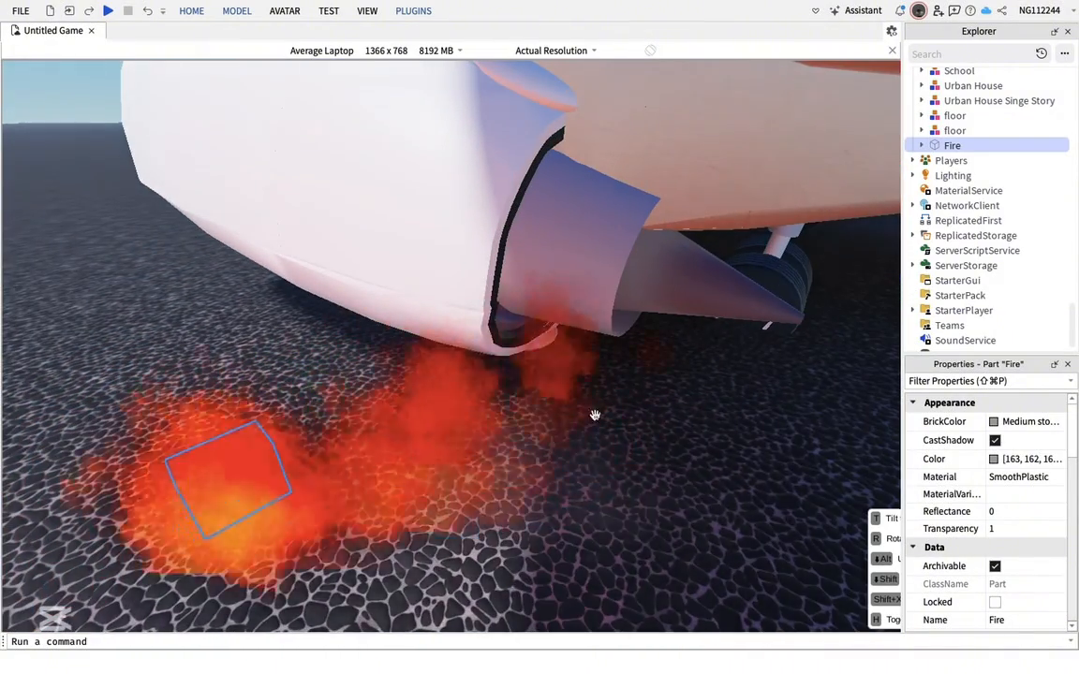
# Set the fire part's Fire particle emitter Size to 5
pyautogui.click(922, 145)
pyautogui.click(948, 190)
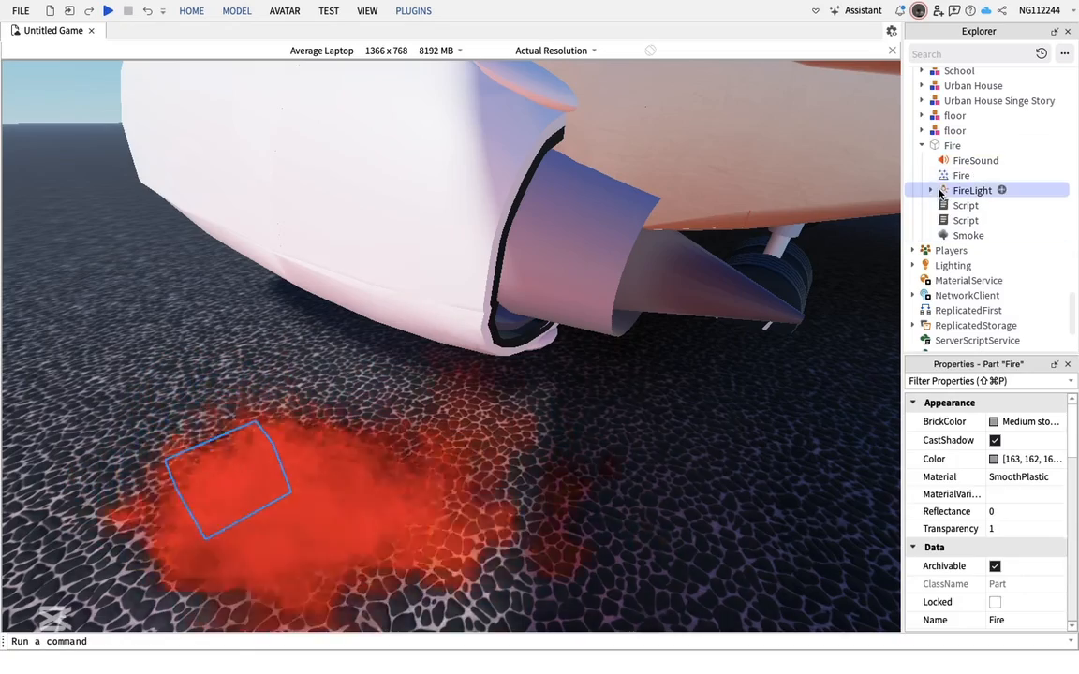
pyautogui.click(940, 177)
pyautogui.click(1018, 506)
pyautogui.write('5')
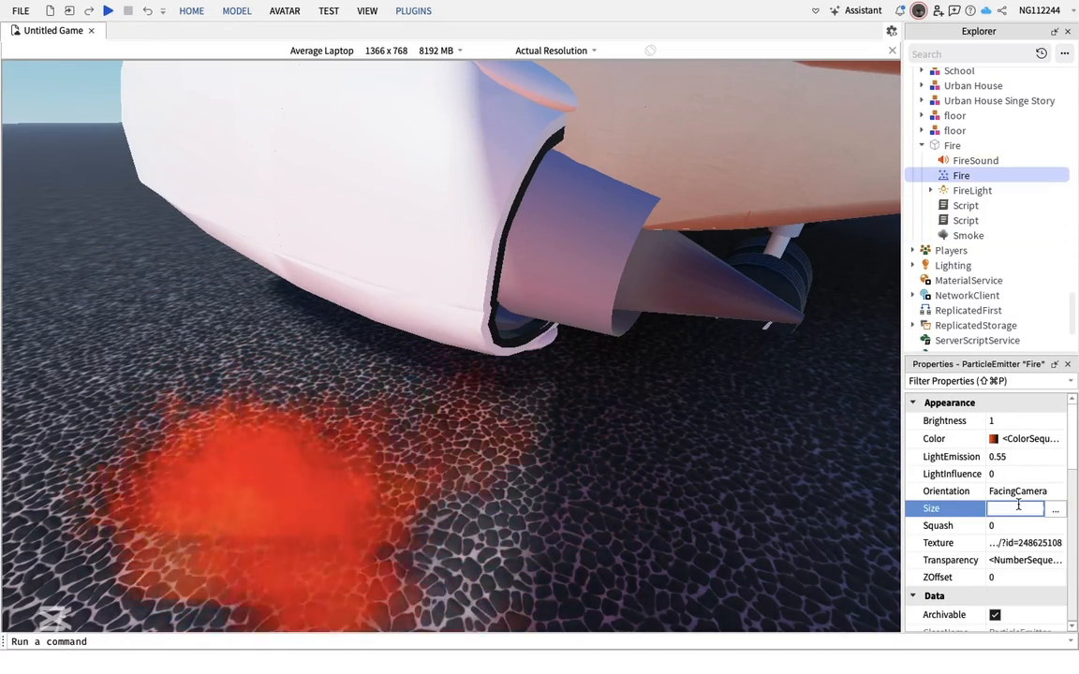
pyautogui.press('Return')
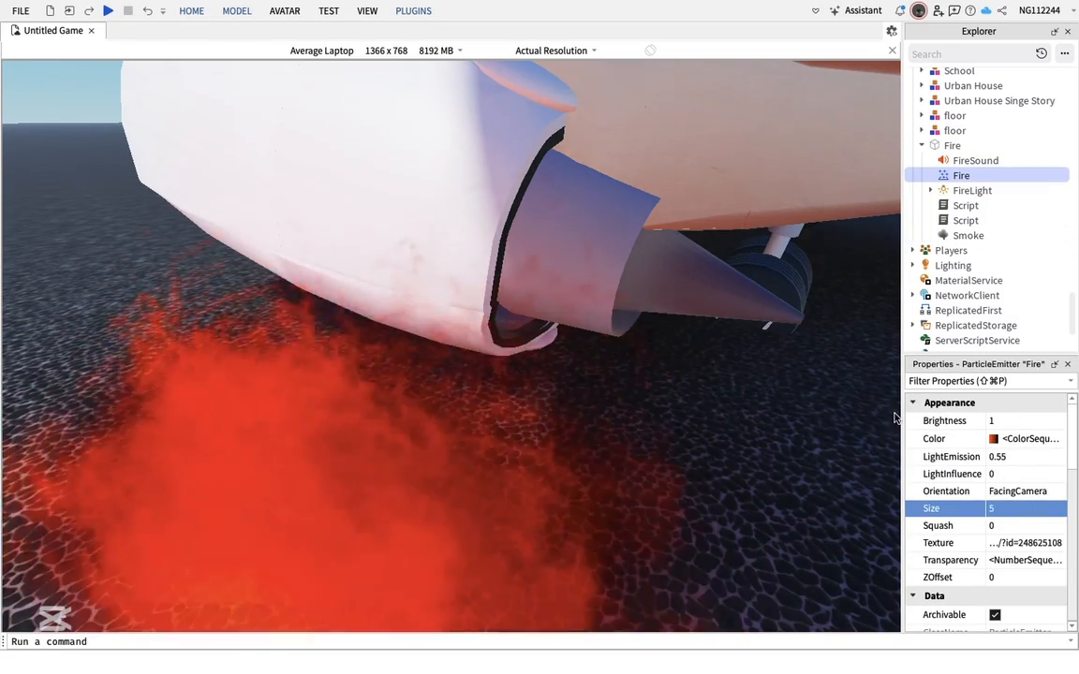
# Raise the fire part slightly into the engine with the Move tool
pyautogui.moveTo(246, 503); pyautogui.dragTo(314, 336)
pyautogui.press('d')
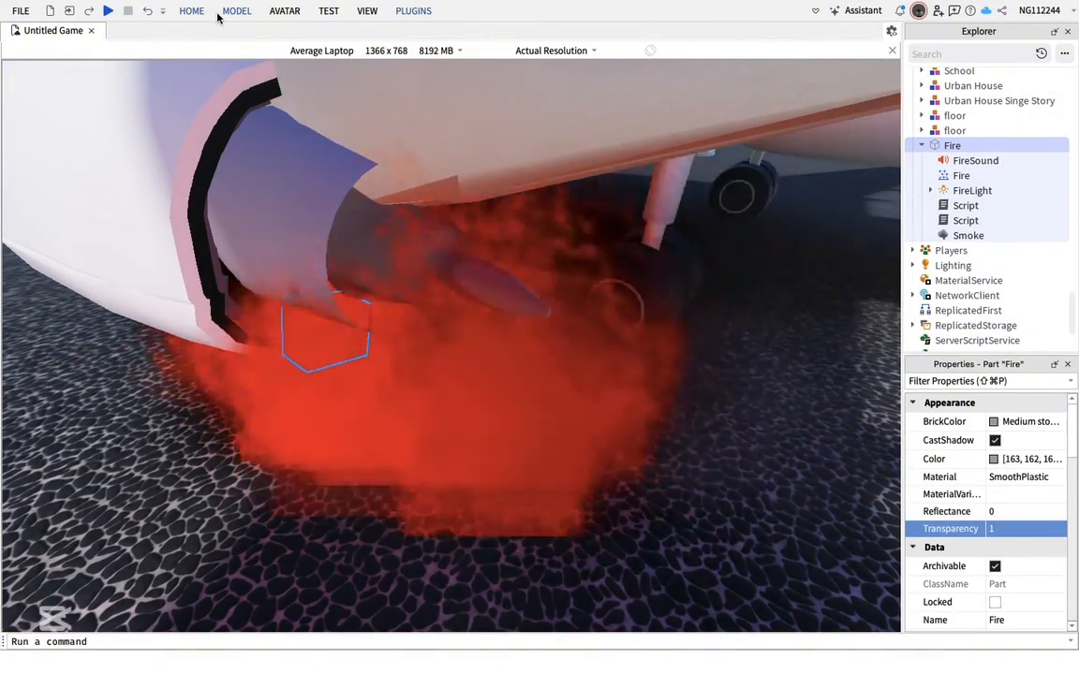
pyautogui.click(236, 11)
pyautogui.click(56, 47)
pyautogui.click(323, 367)
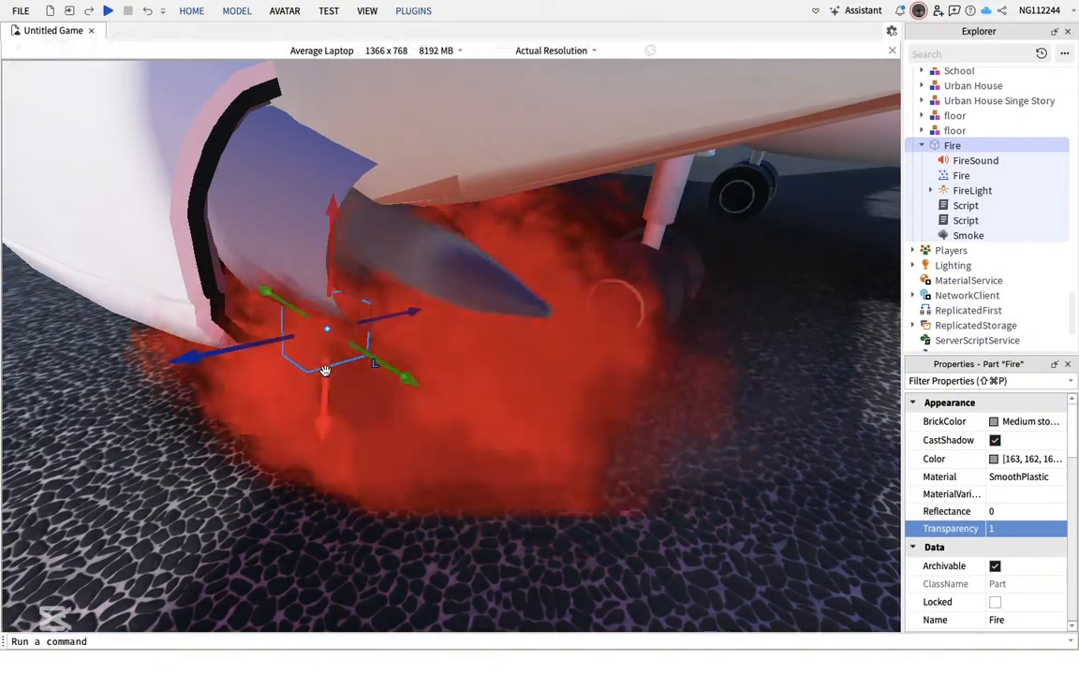
pyautogui.moveTo(329, 376); pyautogui.dragTo(321, 335)
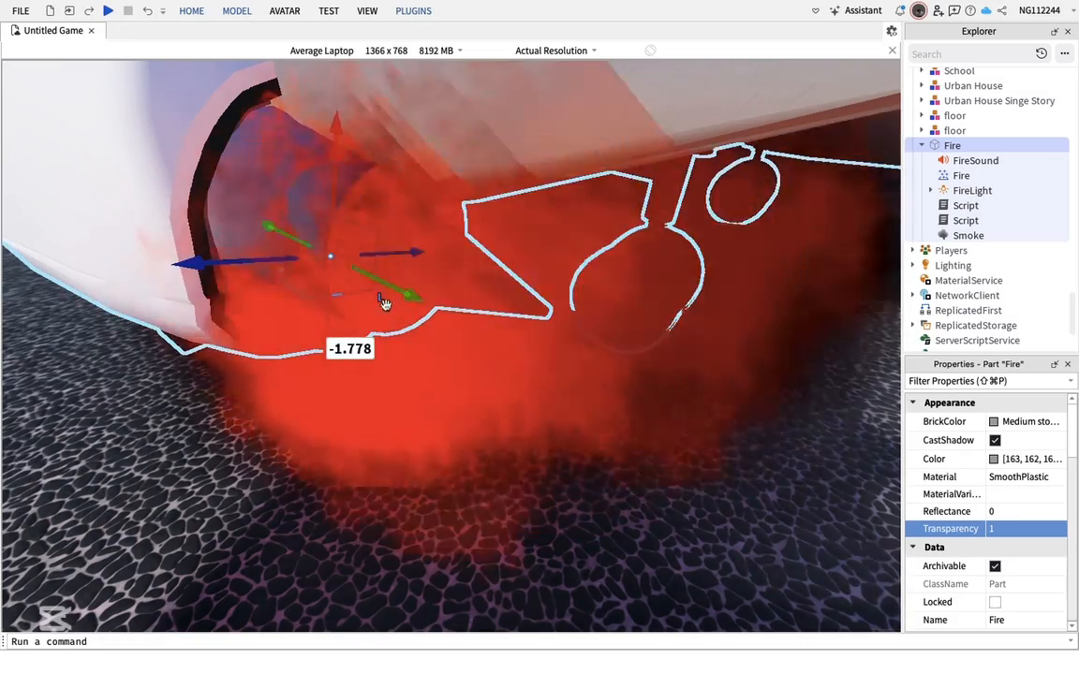
pyautogui.moveTo(402, 297); pyautogui.dragTo(368, 279)
pyautogui.click(248, 495)
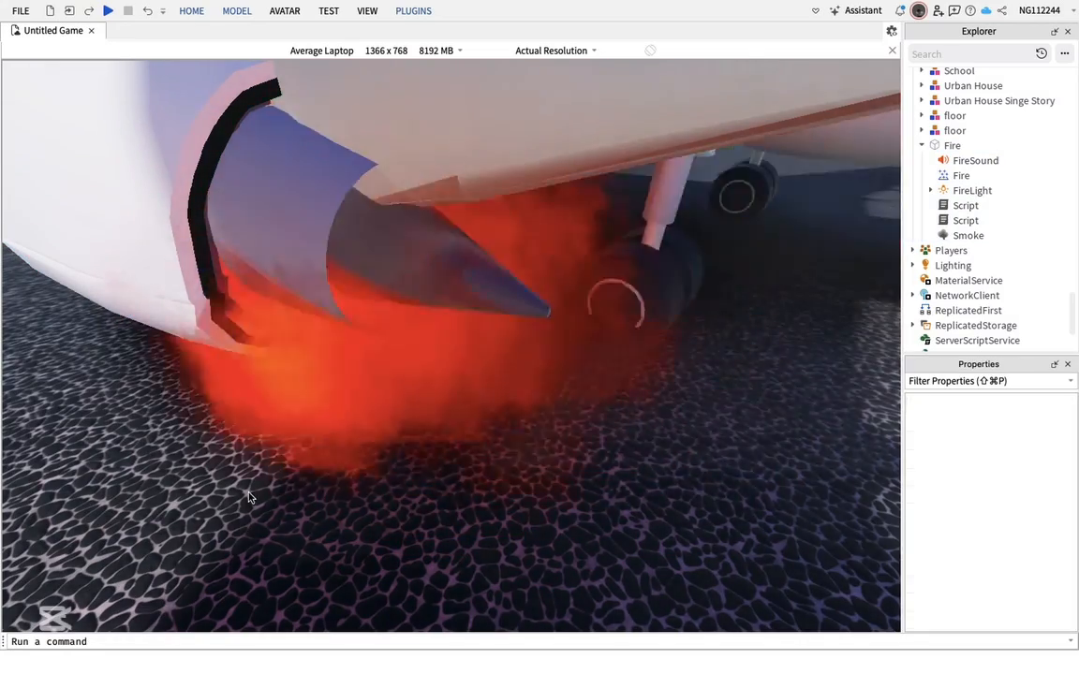
# Select the plane together with the fire and group them as one model
pyautogui.press('s')
pyautogui.press('a')
pyautogui.press('s')
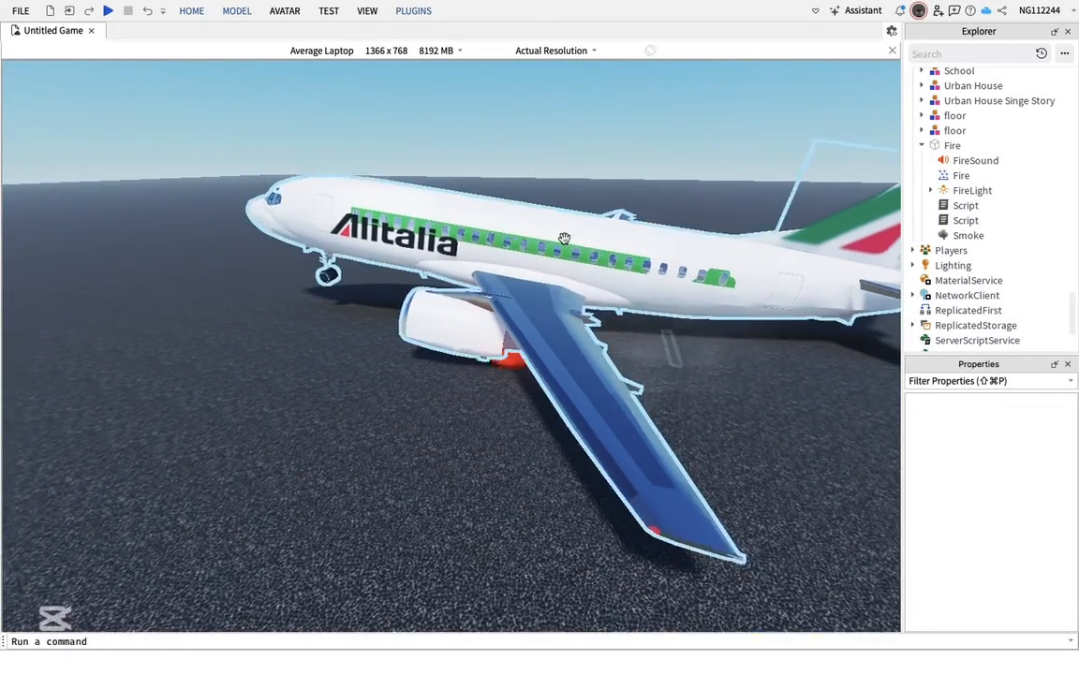
pyautogui.click(882, 206)
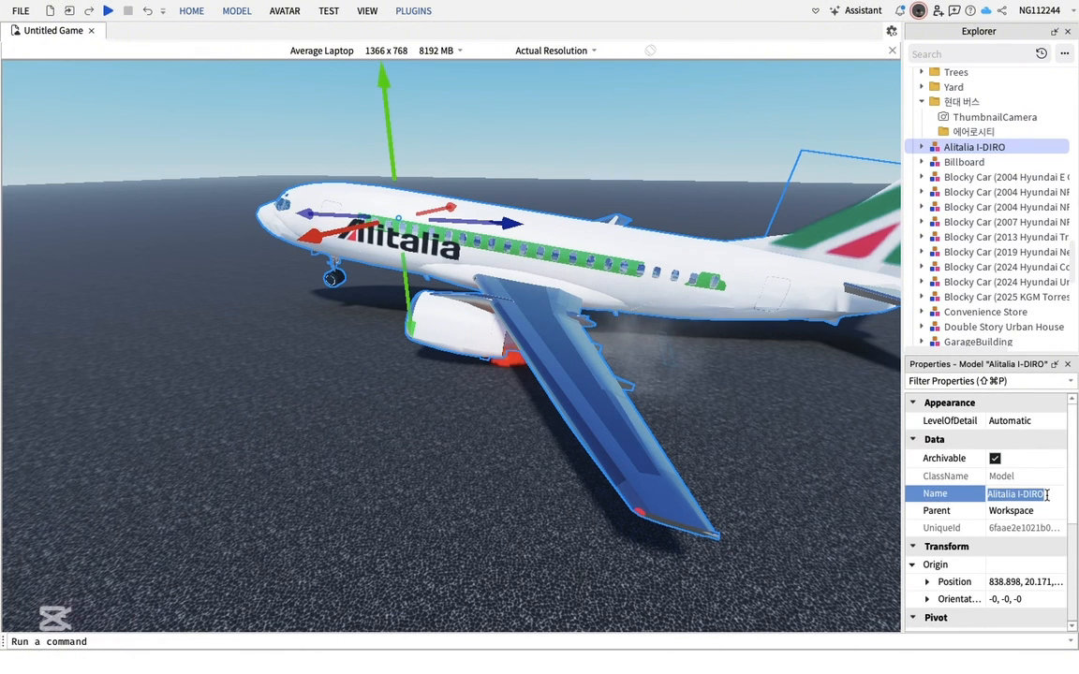
pyautogui.click(137, 109)
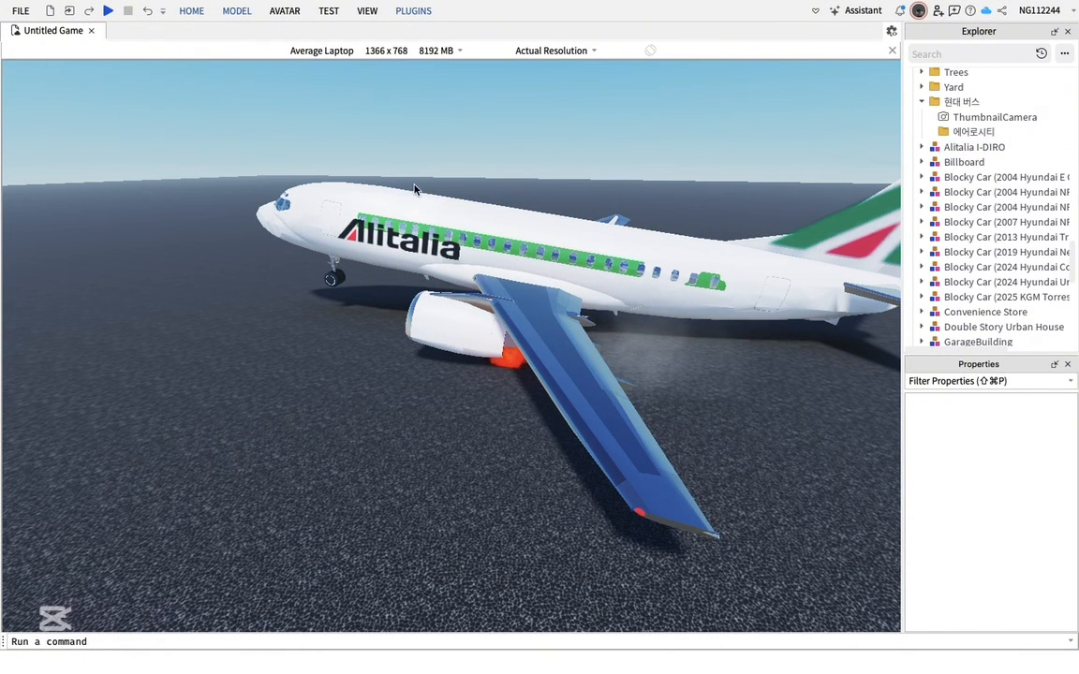
pyautogui.moveTo(415, 190); pyautogui.dragTo(724, 423)
pyautogui.rightClick(646, 293)
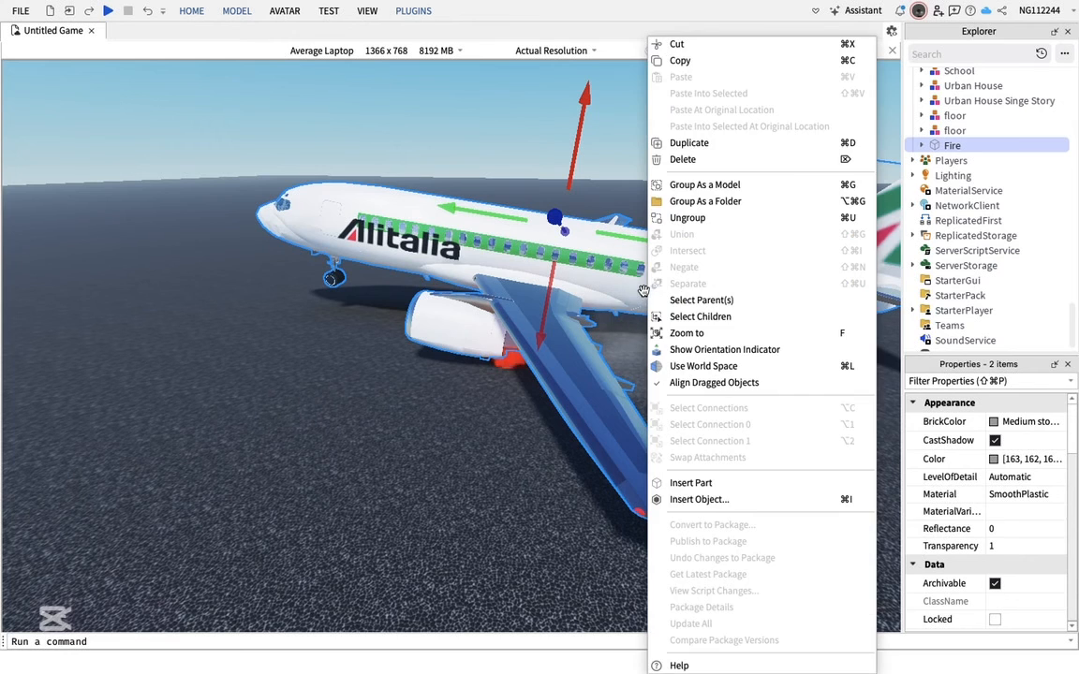
pyautogui.click(709, 185)
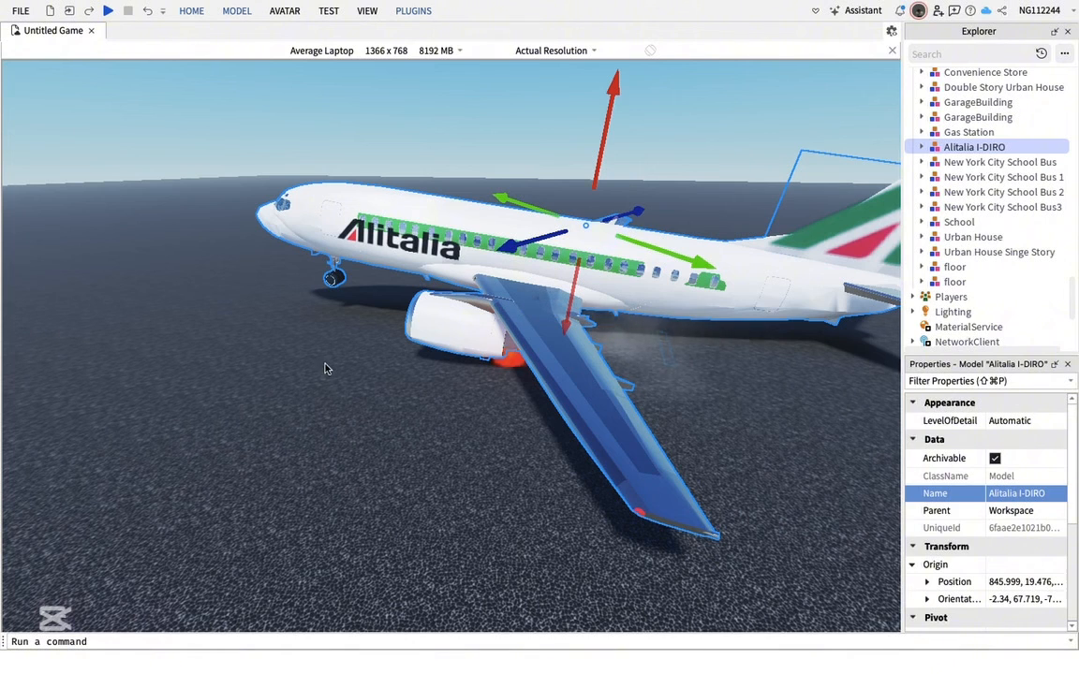
pyautogui.click(338, 403)
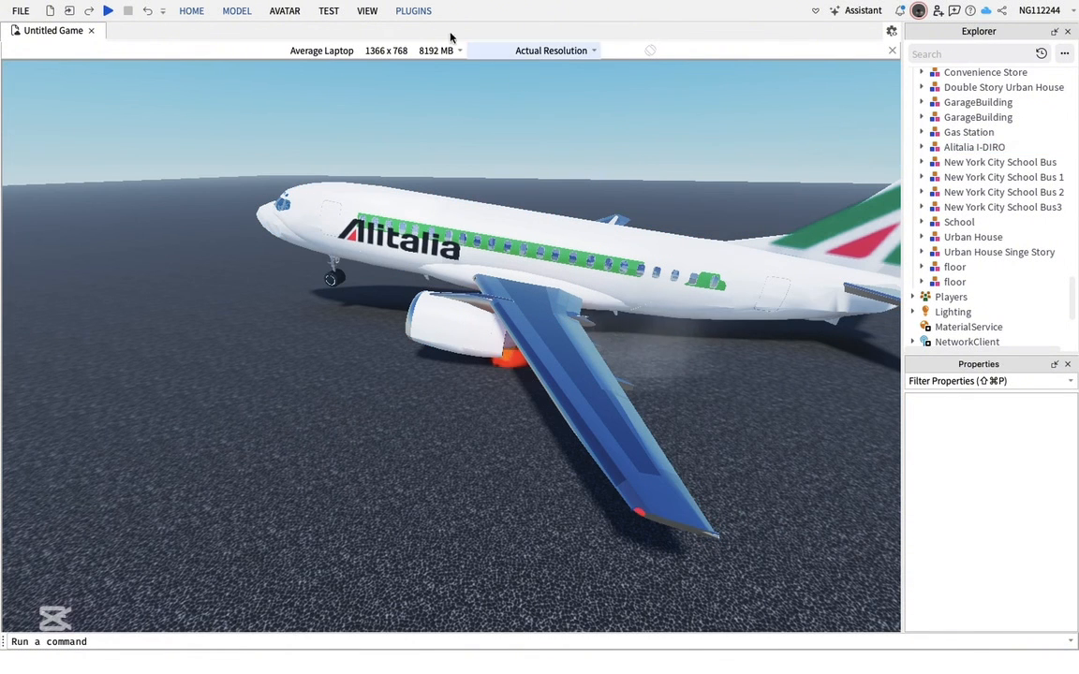
# Clean the Alitalia I-DIRO model's welds with Easy Weld's Cleaner, then close Easy Weld
pyautogui.click(415, 11)
pyautogui.click(362, 42)
pyautogui.click(440, 300)
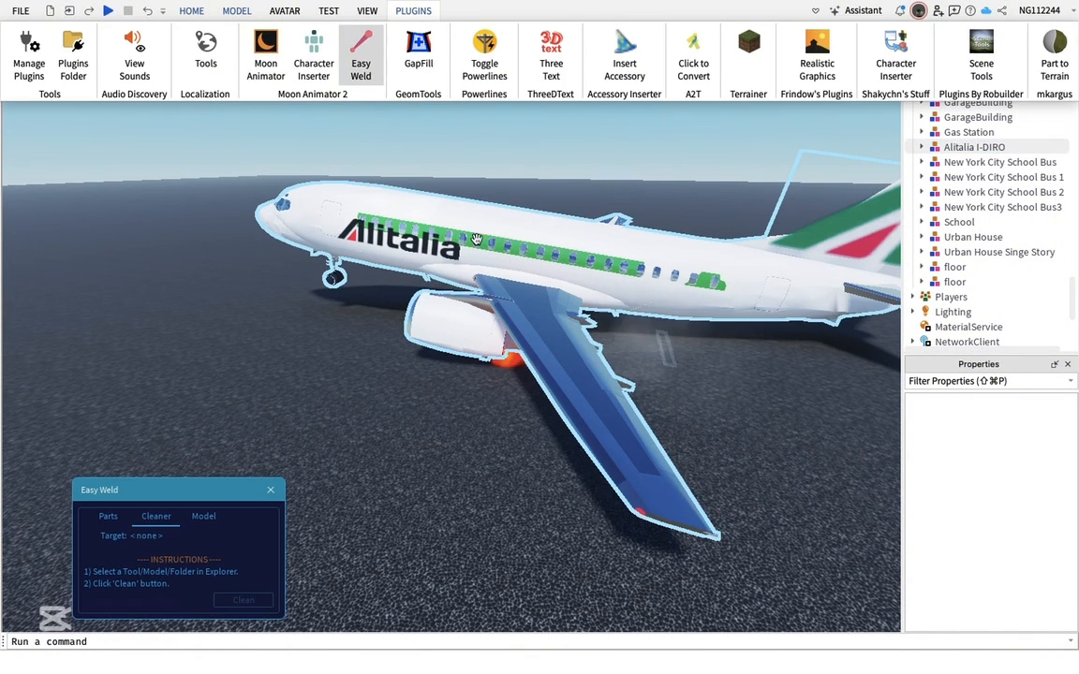
pyautogui.click(441, 301)
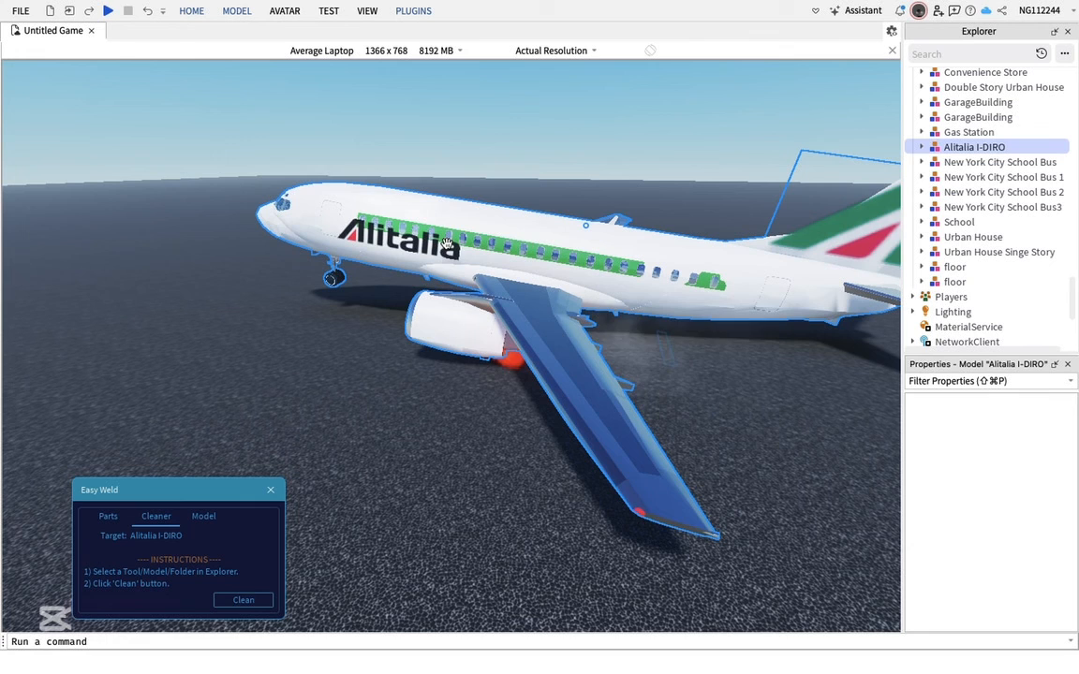
pyautogui.click(243, 600)
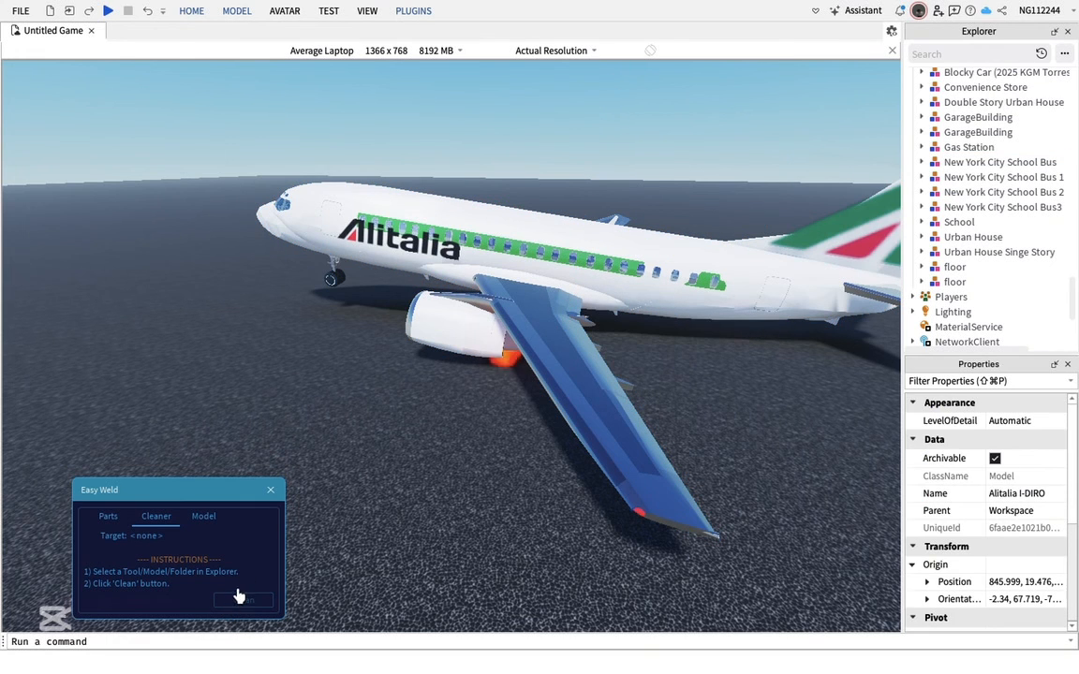
pyautogui.click(270, 490)
# Open the Untitled file in Moon Animator and close the animator window
pyautogui.click(422, 12)
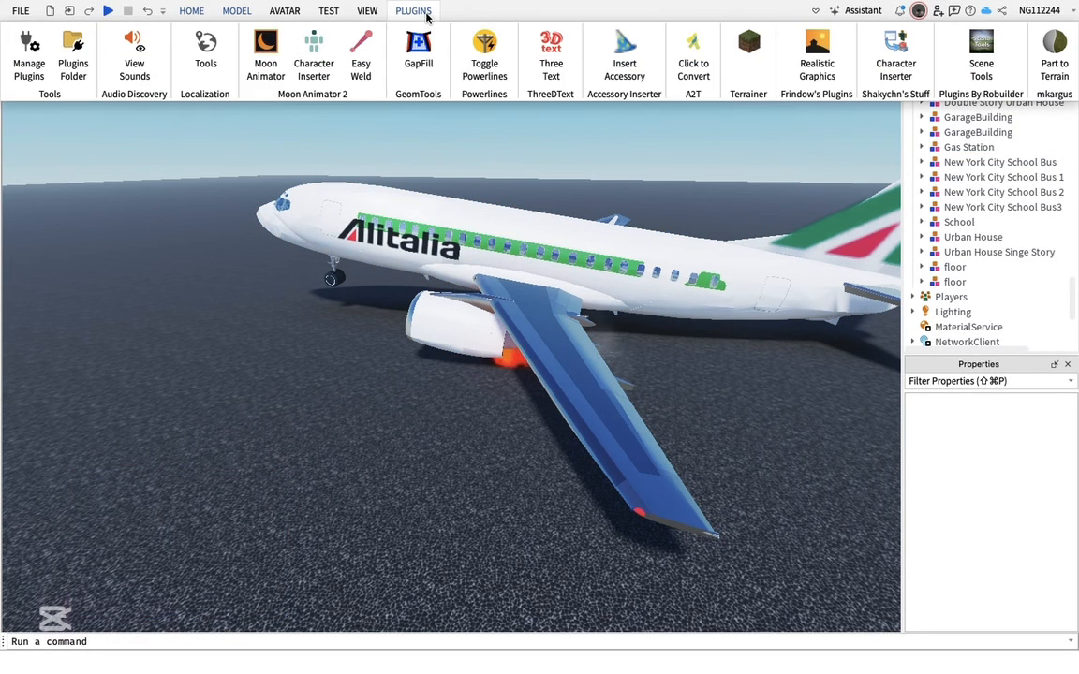
pyautogui.click(266, 45)
pyautogui.click(155, 403)
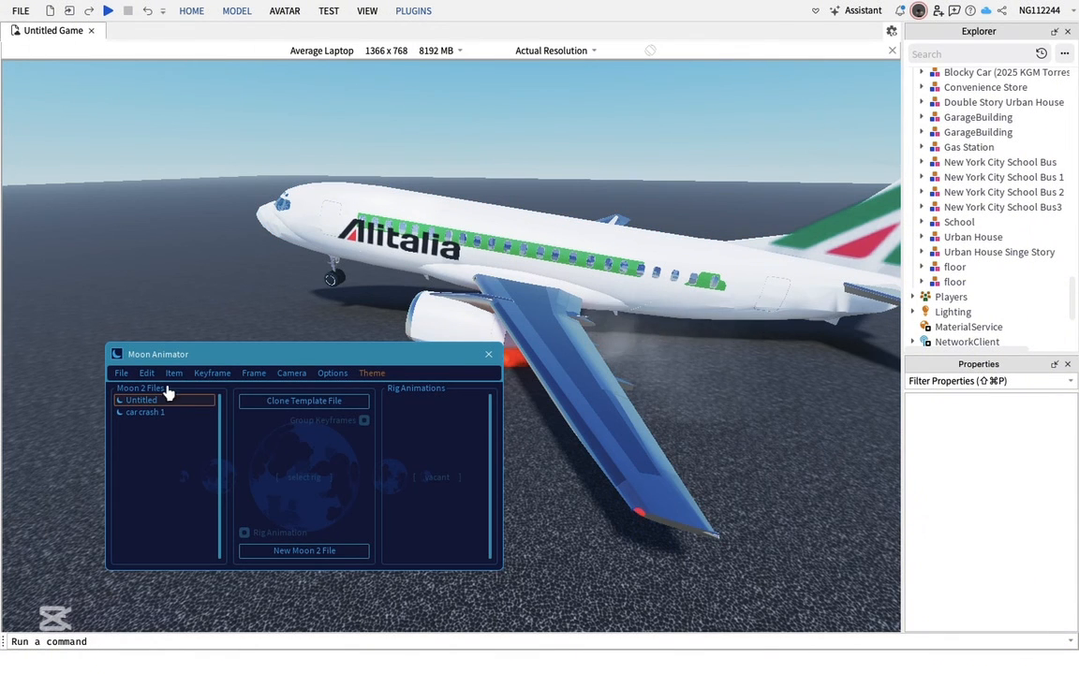
pyautogui.doubleClick(153, 401)
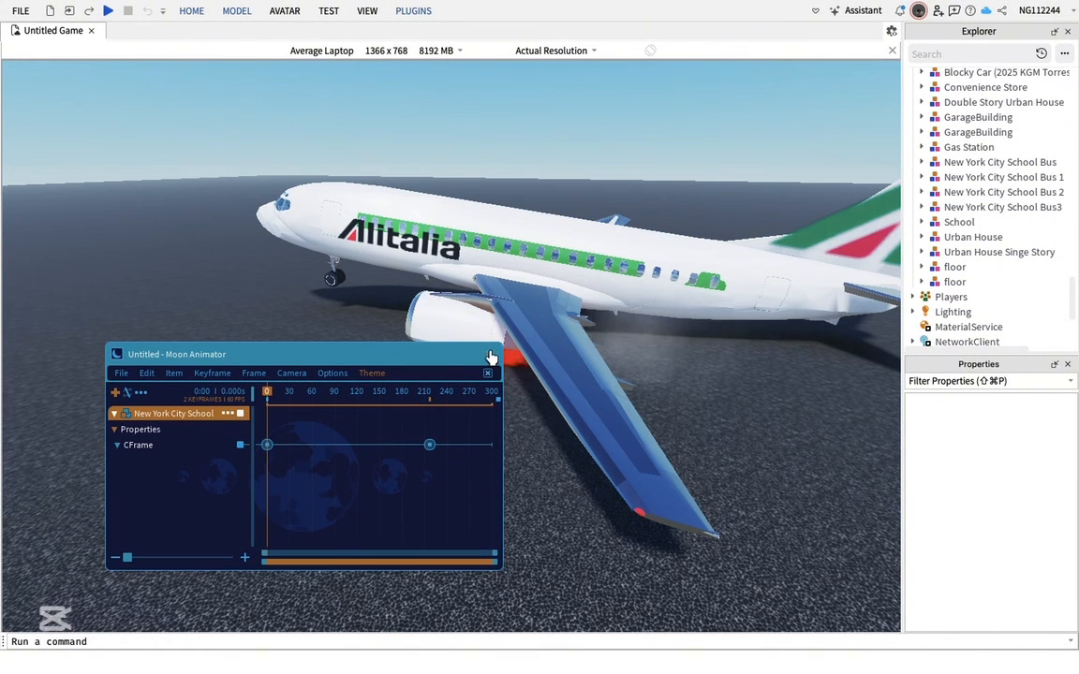
pyautogui.click(490, 356)
# Move the Alitalia plane and tilt it about 90° nose-down so it plunges into the ground
pyautogui.moveTo(474, 257); pyautogui.dragTo(476, 271)
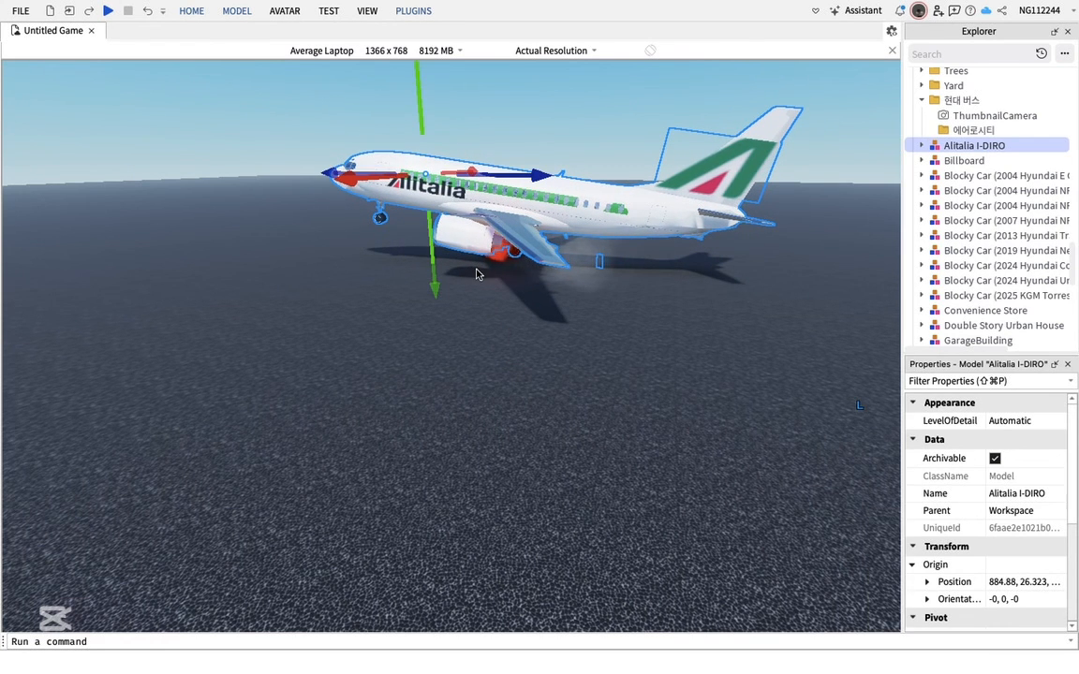
pyautogui.press('r')
pyautogui.moveTo(513, 258); pyautogui.dragTo(486, 236)
pyautogui.press('t')
pyautogui.press('t')
pyautogui.press('t')
pyautogui.press('t')
pyautogui.press('t')
pyautogui.press('t')
pyautogui.press('r')
pyautogui.press('t')
pyautogui.press('t')
pyautogui.press('r')
pyautogui.press('t')
pyautogui.moveTo(511, 99); pyautogui.dragTo(510, 232)
pyautogui.click(704, 298)
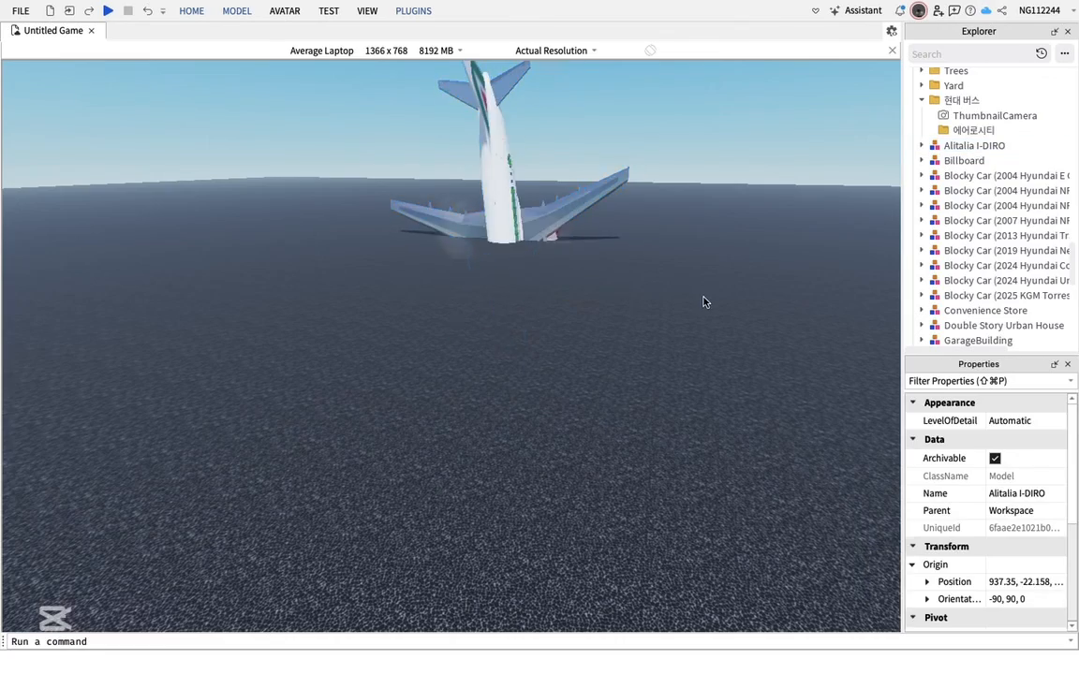
pyautogui.moveTo(704, 298); pyautogui.dragTo(704, 298, button='right')
# Insert the RescueBoat model from the Toolbox's My Models and move it across the ground
pyautogui.click(414, 14)
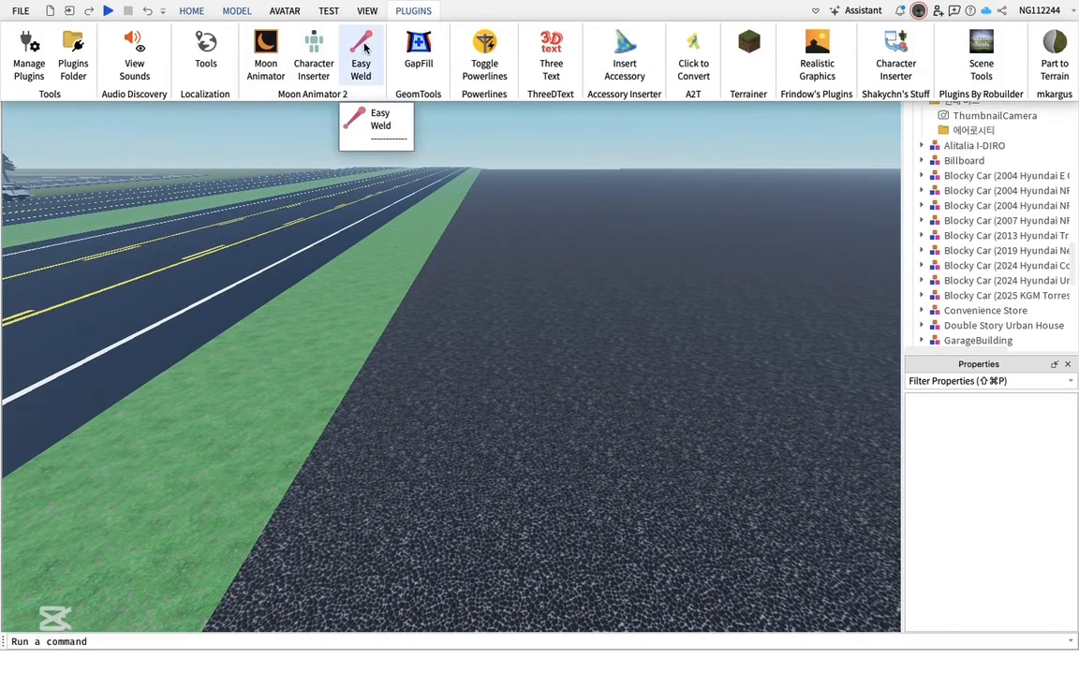
pyautogui.click(191, 10)
pyautogui.click(406, 47)
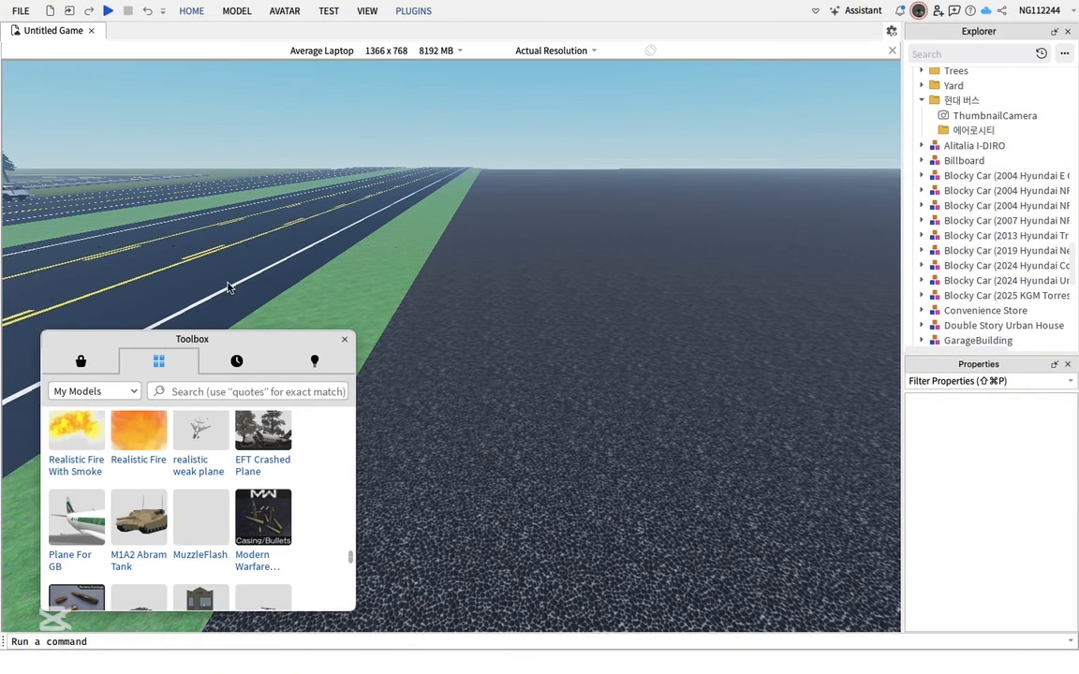
pyautogui.click(80, 361)
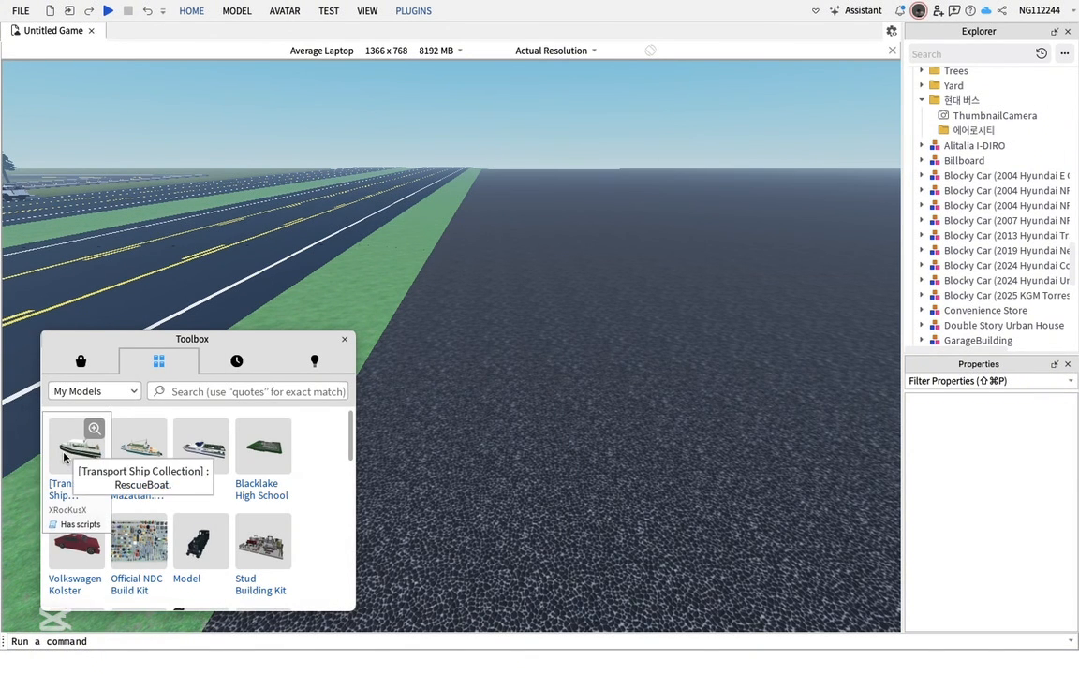
pyautogui.click(680, 360)
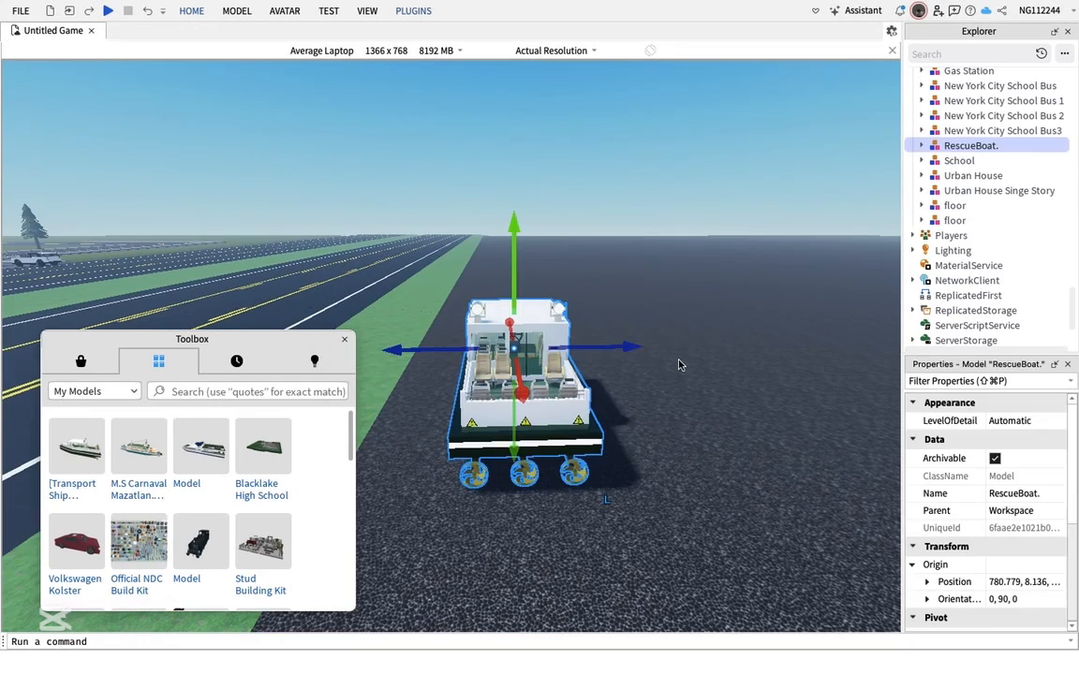
pyautogui.moveTo(696, 409); pyautogui.dragTo(748, 356)
pyautogui.click(608, 433)
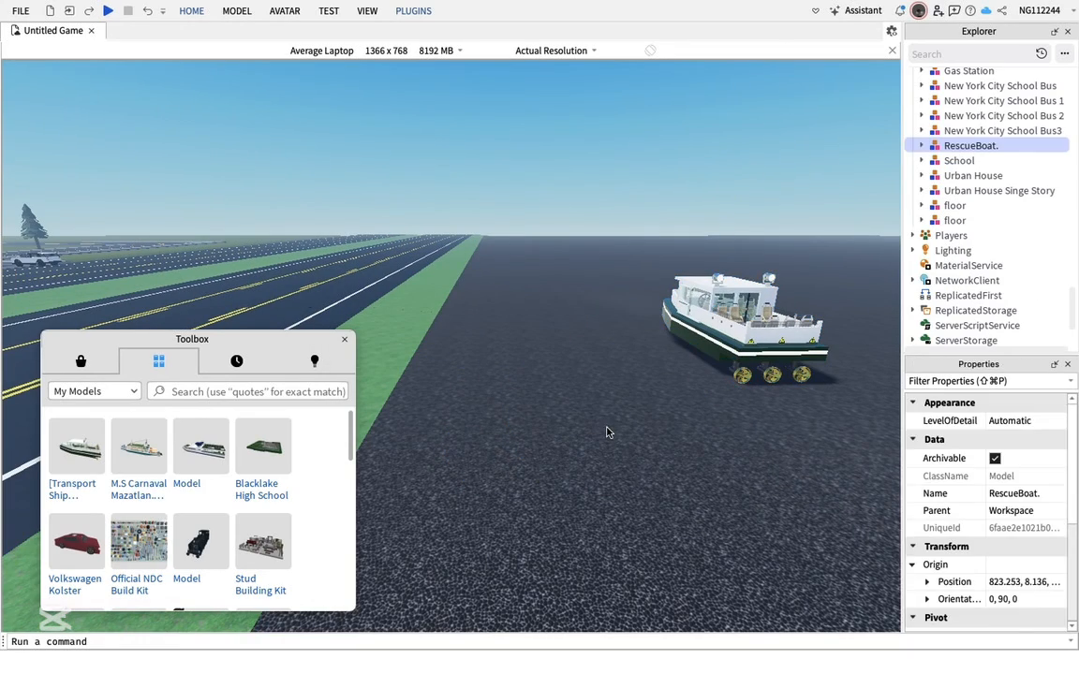
# Insert the locomotive model from My Models, place it on the ground, and close the Toolbox
pyautogui.click(196, 550)
pyautogui.click(682, 359)
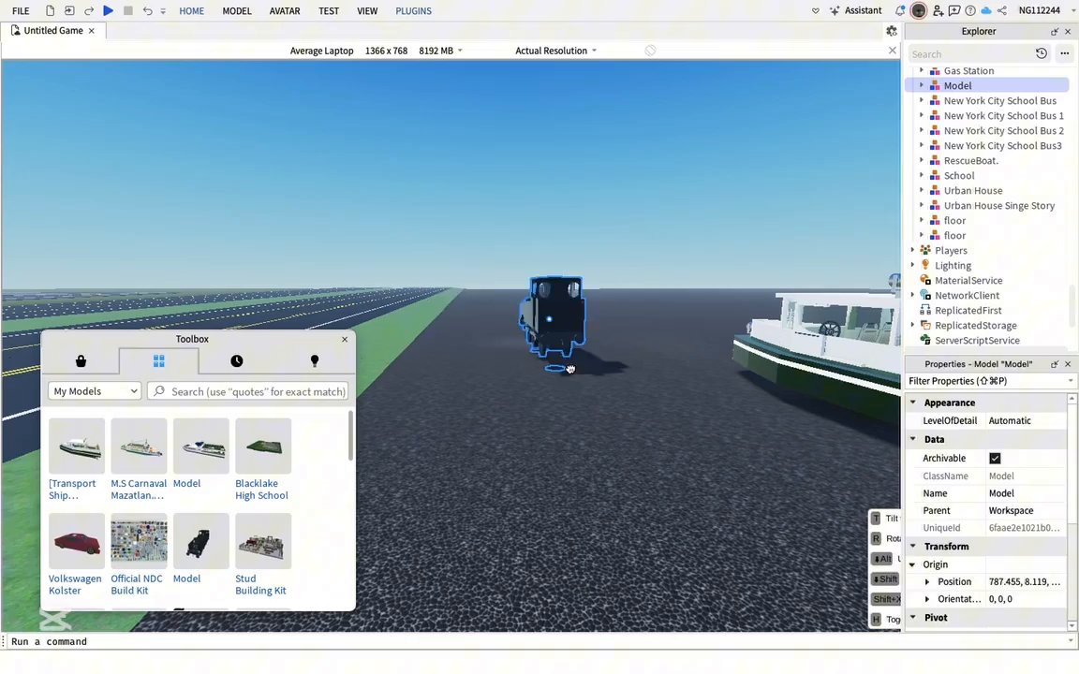
pyautogui.moveTo(569, 369); pyautogui.dragTo(560, 316)
pyautogui.press('r')
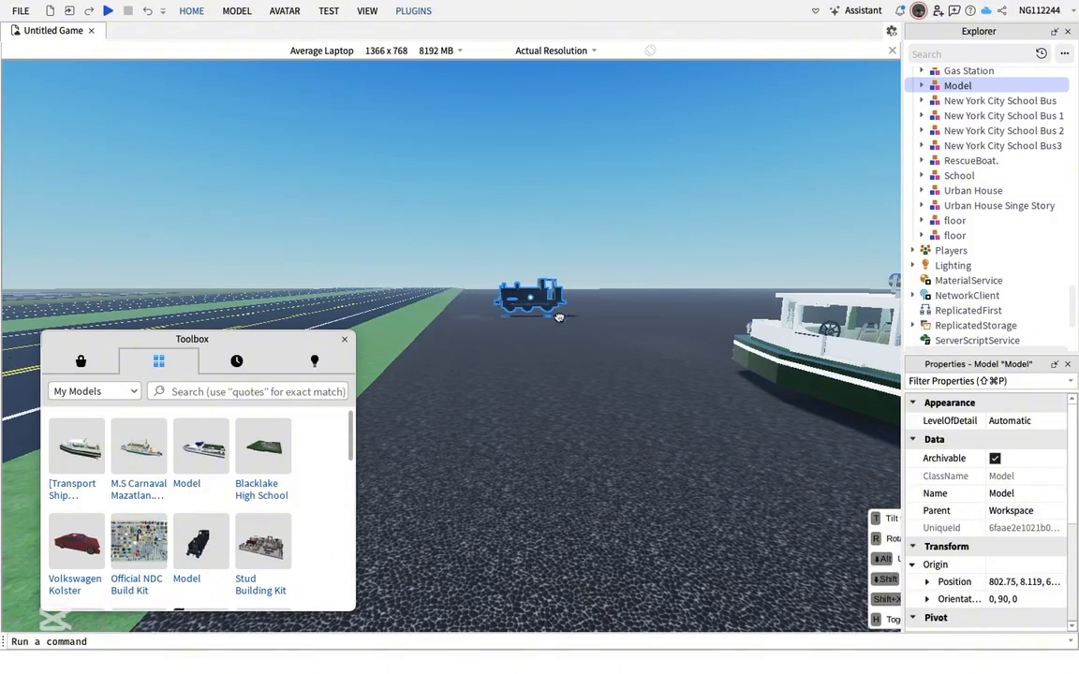
pyautogui.click(631, 407)
pyautogui.press('w')
pyautogui.moveTo(631, 408); pyautogui.dragTo(633, 406, button='right')
pyautogui.press('w')
pyautogui.press('a')
pyautogui.click(345, 340)
# Move the rescue boat next to the crashed plane and rotate it upright
pyautogui.press('w')
pyautogui.moveTo(465, 411); pyautogui.dragTo(667, 368, button='right')
pyautogui.press('s')
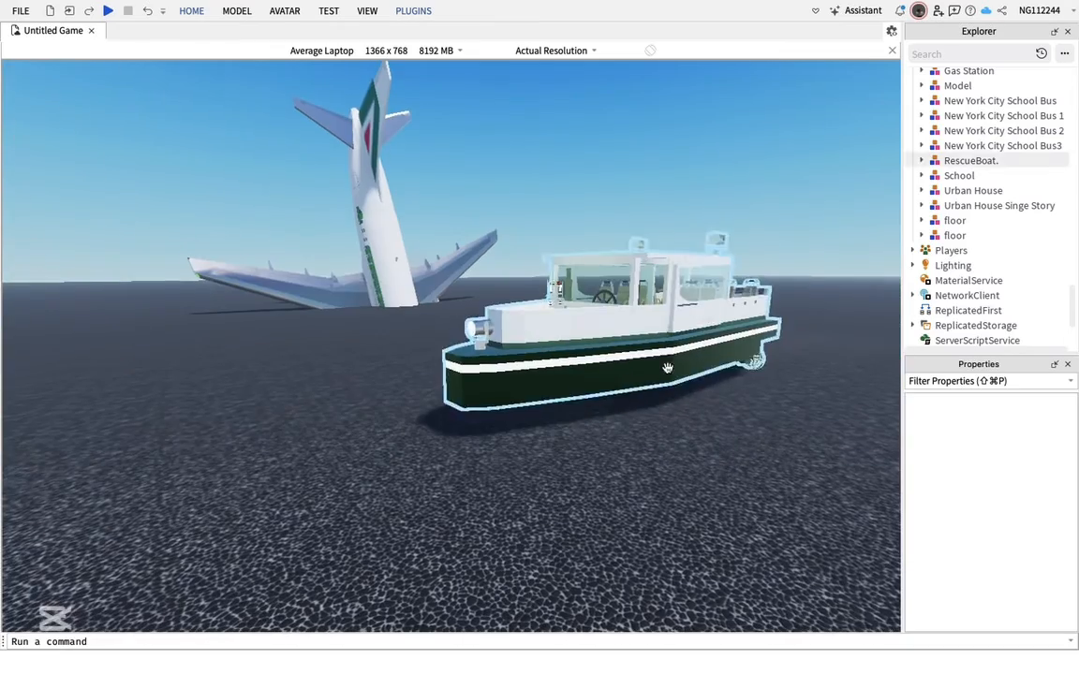
pyautogui.moveTo(651, 358); pyautogui.dragTo(499, 264)
pyautogui.press('t')
pyautogui.press('r')
pyautogui.press('t')
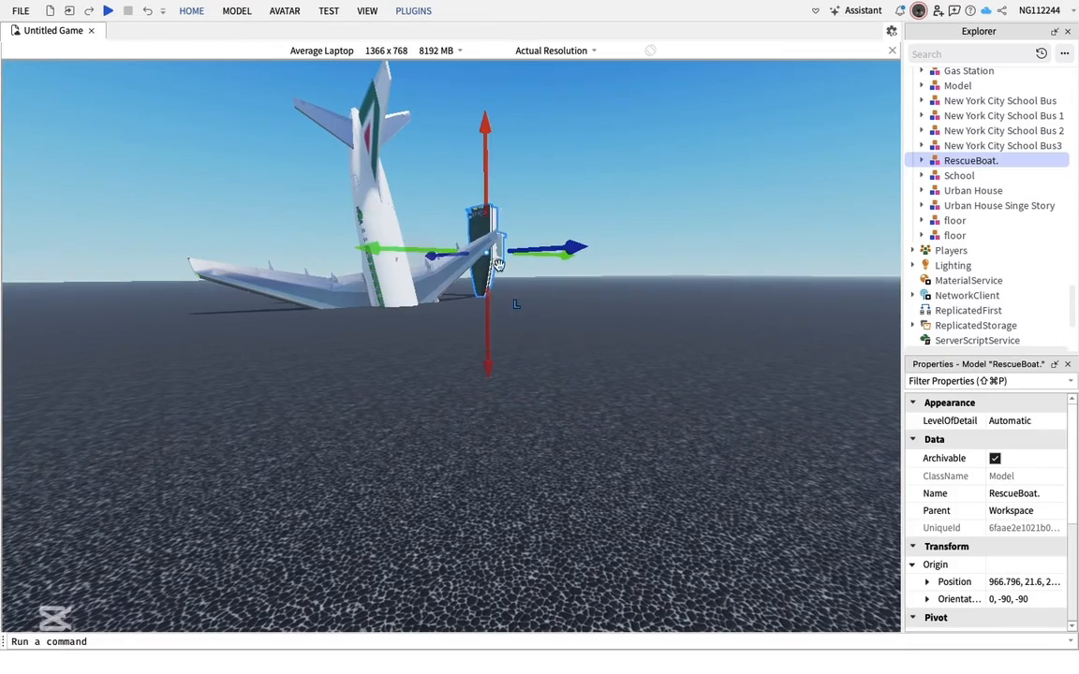
# Stand the locomotive upright near the plane's wing and raise it about 6 studs
pyautogui.click(682, 441)
pyautogui.moveTo(682, 441); pyautogui.dragTo(667, 425, button='right')
pyautogui.moveTo(666, 425)
pyautogui.mouseDown()
pyautogui.moveTo(670, 395)
pyautogui.moveTo(665, 435)
pyautogui.mouseUp()
pyautogui.moveTo(665, 435); pyautogui.dragTo(664, 437, button='right')
pyautogui.moveTo(524, 398); pyautogui.dragTo(734, 345)
pyautogui.press('r')
pyautogui.press('t')
pyautogui.press('t')
pyautogui.press('r')
pyautogui.press('t')
pyautogui.moveTo(735, 150); pyautogui.dragTo(741, 211)
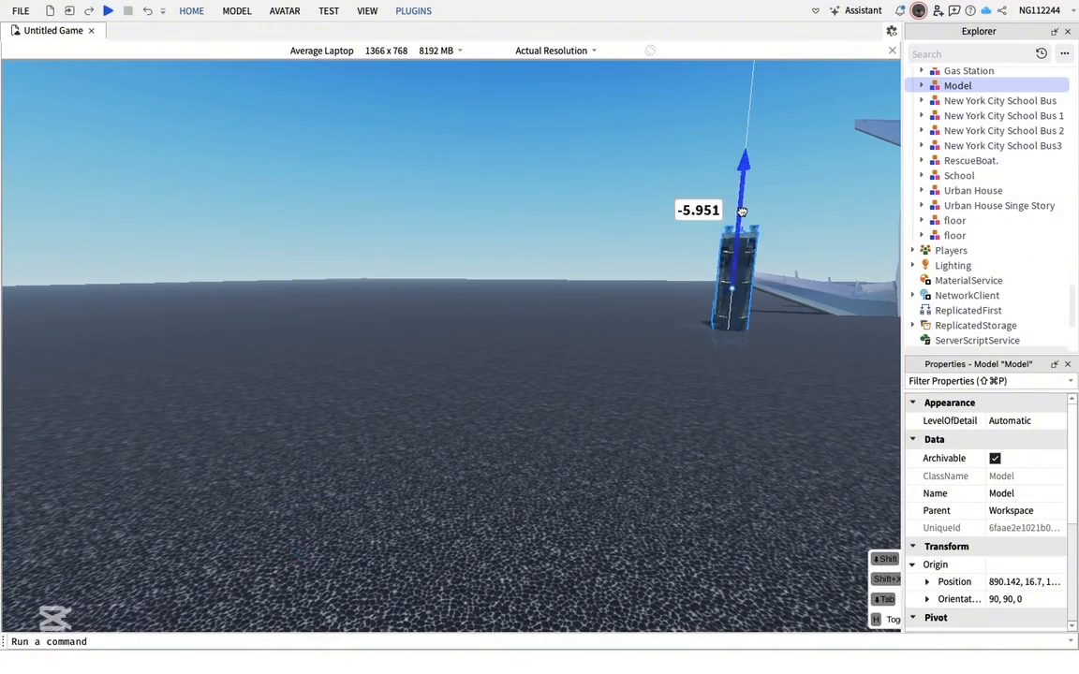
pyautogui.click(550, 436)
pyautogui.moveTo(551, 437); pyautogui.dragTo(553, 432, button='right')
# Move a New York City School Bus across the ground toward the crash site
pyautogui.moveTo(796, 277); pyautogui.dragTo(178, 412)
pyautogui.press('a')
pyautogui.press('r')
pyautogui.press('r')
pyautogui.click(319, 425)
pyautogui.moveTo(320, 425); pyautogui.dragTo(443, 458, button='right')
pyautogui.press('w')
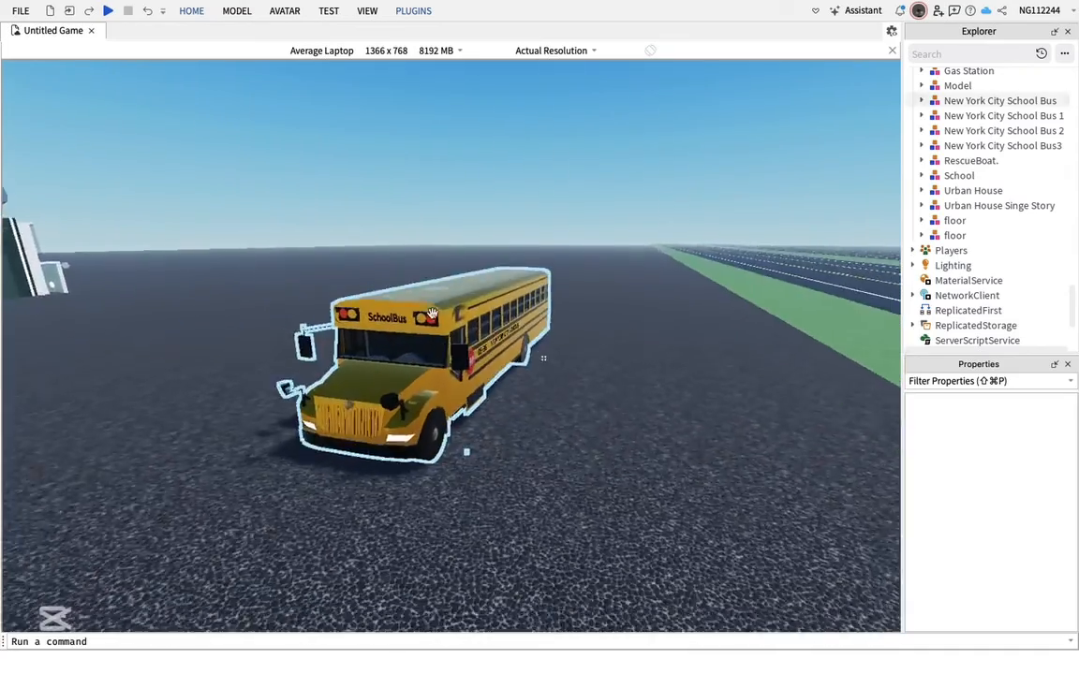
pyautogui.moveTo(430, 472); pyautogui.dragTo(442, 303)
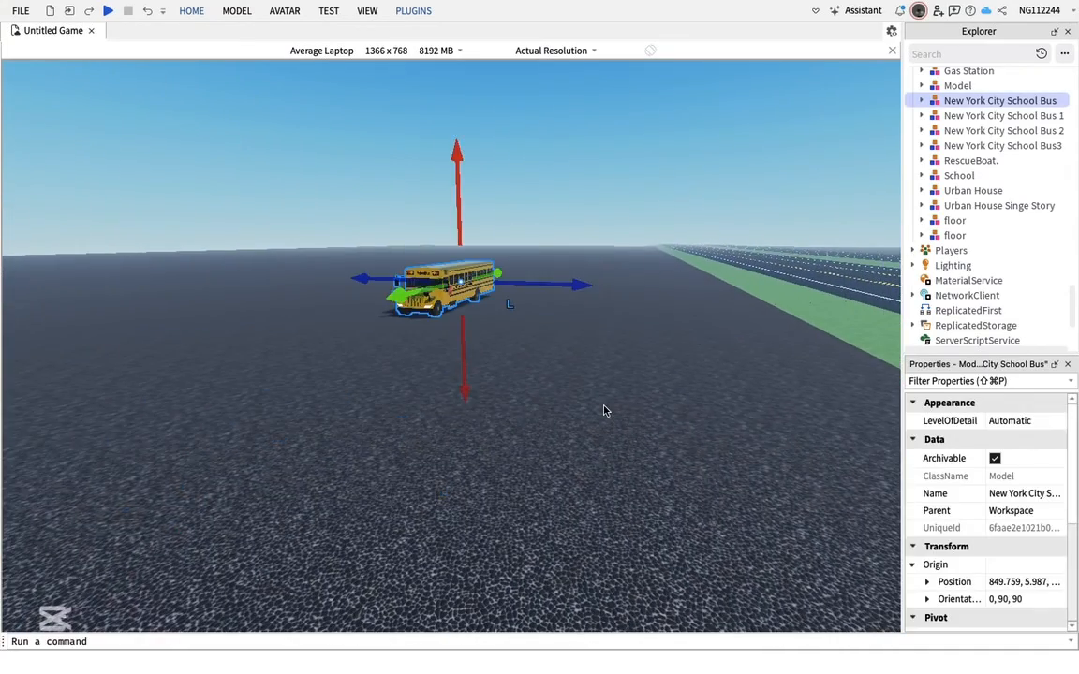
pyautogui.click(604, 410)
pyautogui.moveTo(604, 410); pyautogui.dragTo(604, 410, button='right')
pyautogui.press('s')
# Adjust the locomotive's position beside the crashed plane
pyautogui.click(329, 309)
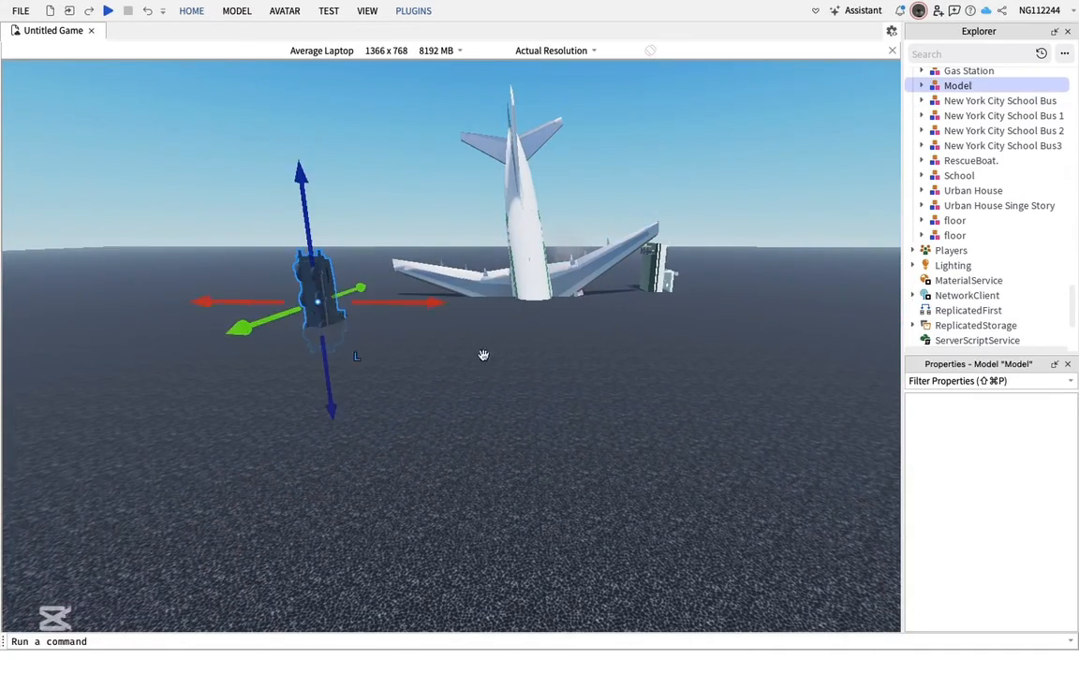
pyautogui.press('s')
pyautogui.click(519, 373)
pyautogui.moveTo(519, 369); pyautogui.dragTo(514, 369, button='right')
pyautogui.press('w')
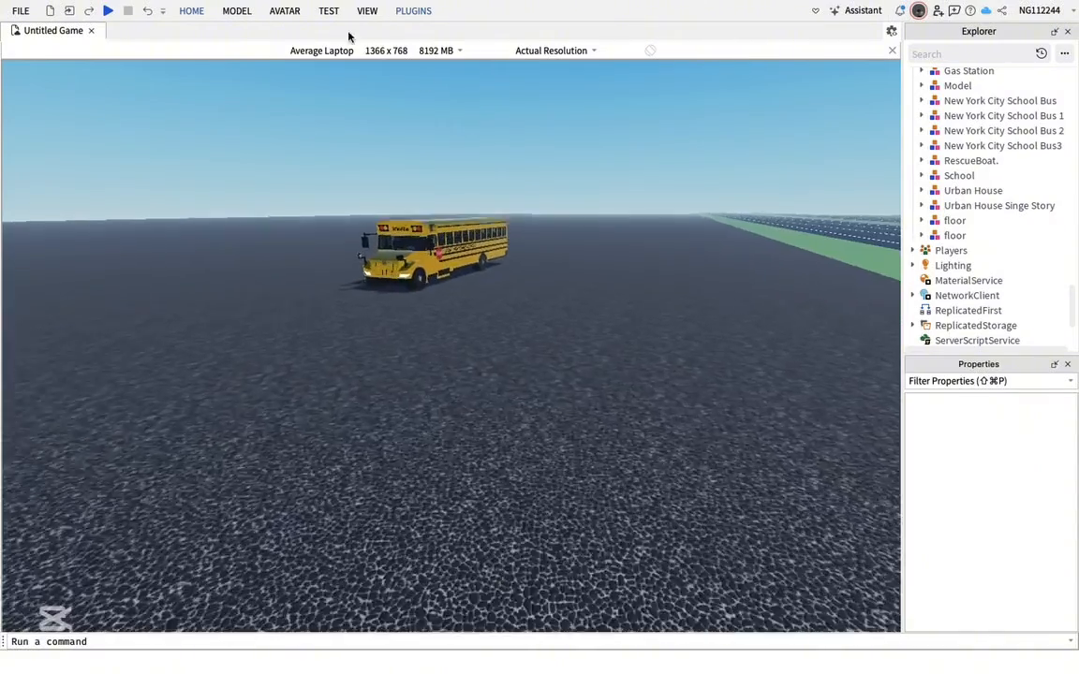
pyautogui.press('w')
pyautogui.moveTo(546, 303); pyautogui.dragTo(546, 303, button='right')
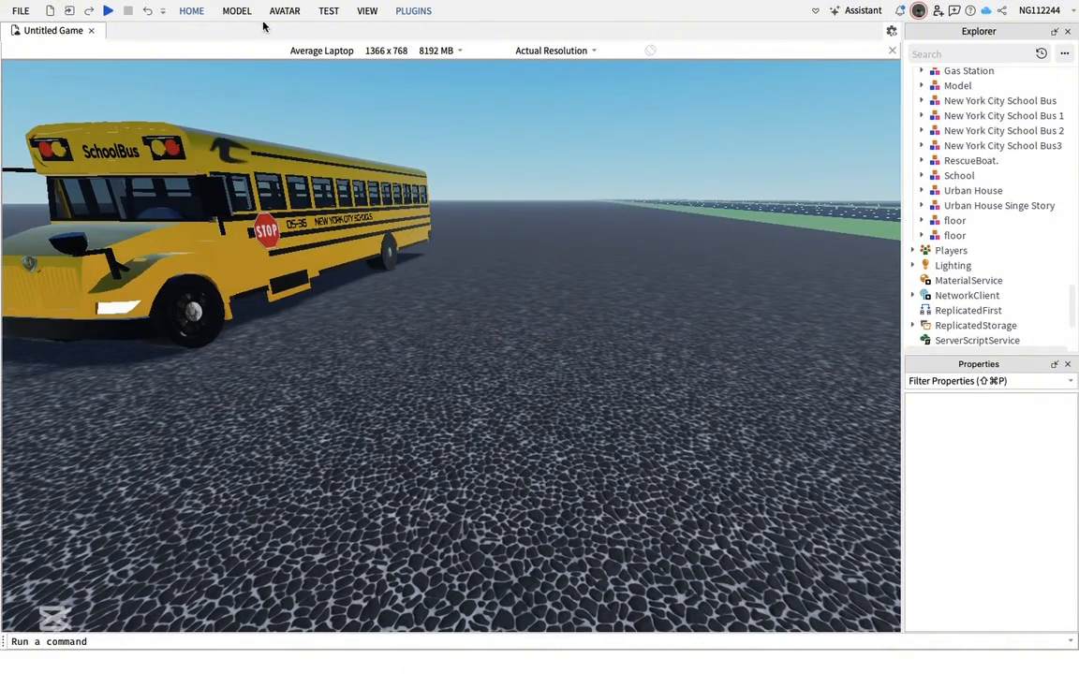
pyautogui.click(237, 16)
pyautogui.click(194, 12)
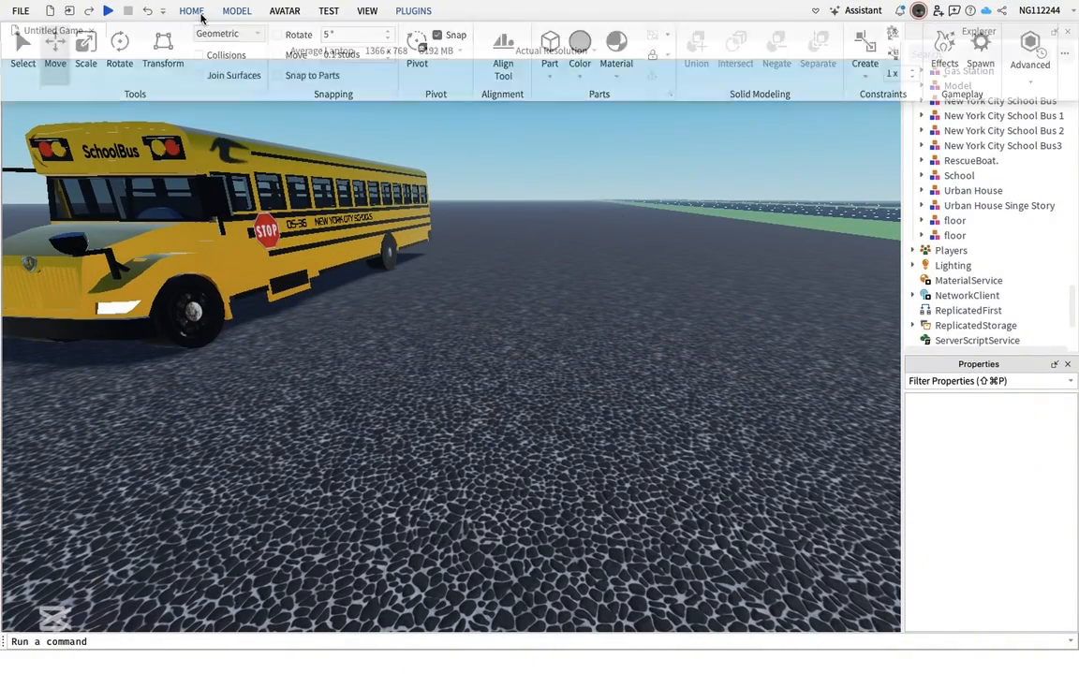
pyautogui.click(405, 49)
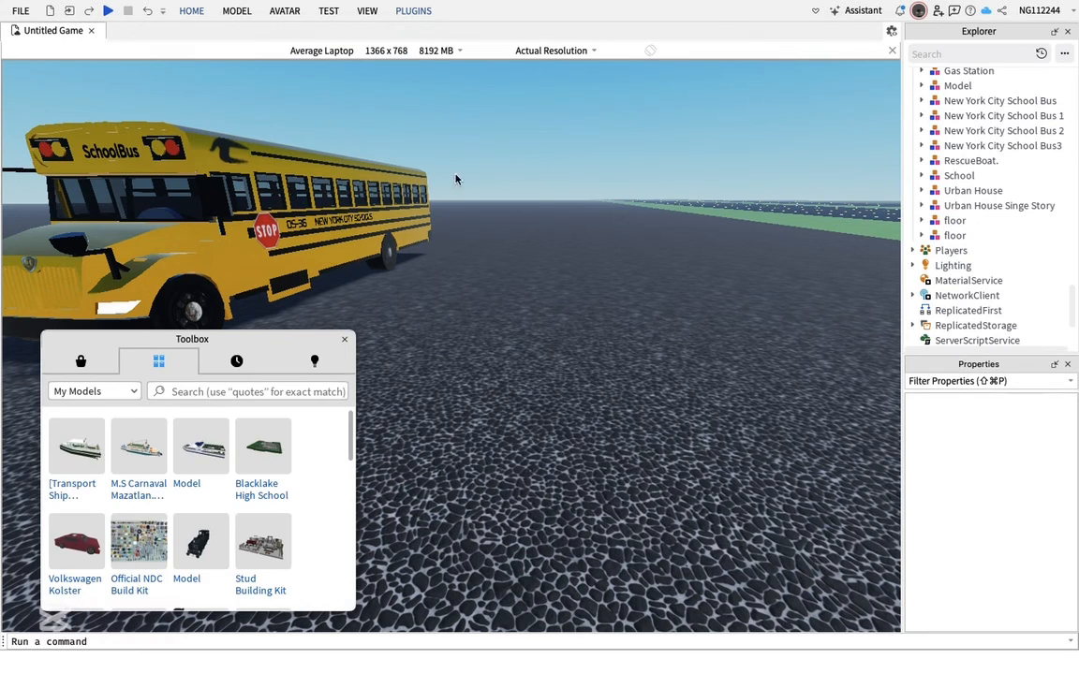
pyautogui.click(314, 361)
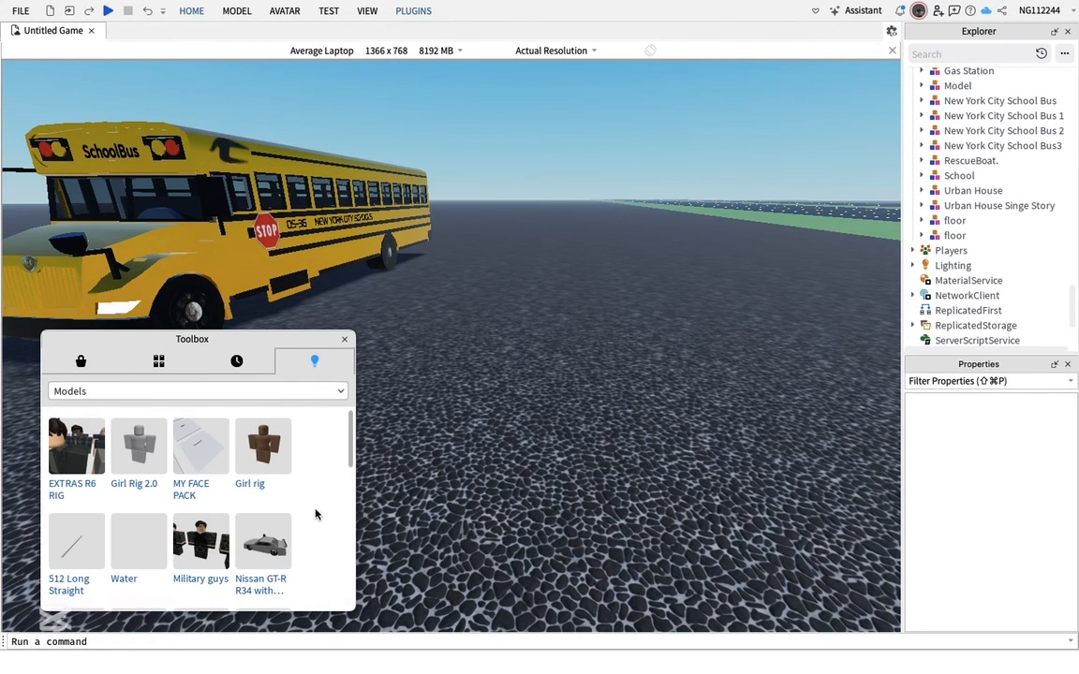
pyautogui.click(346, 340)
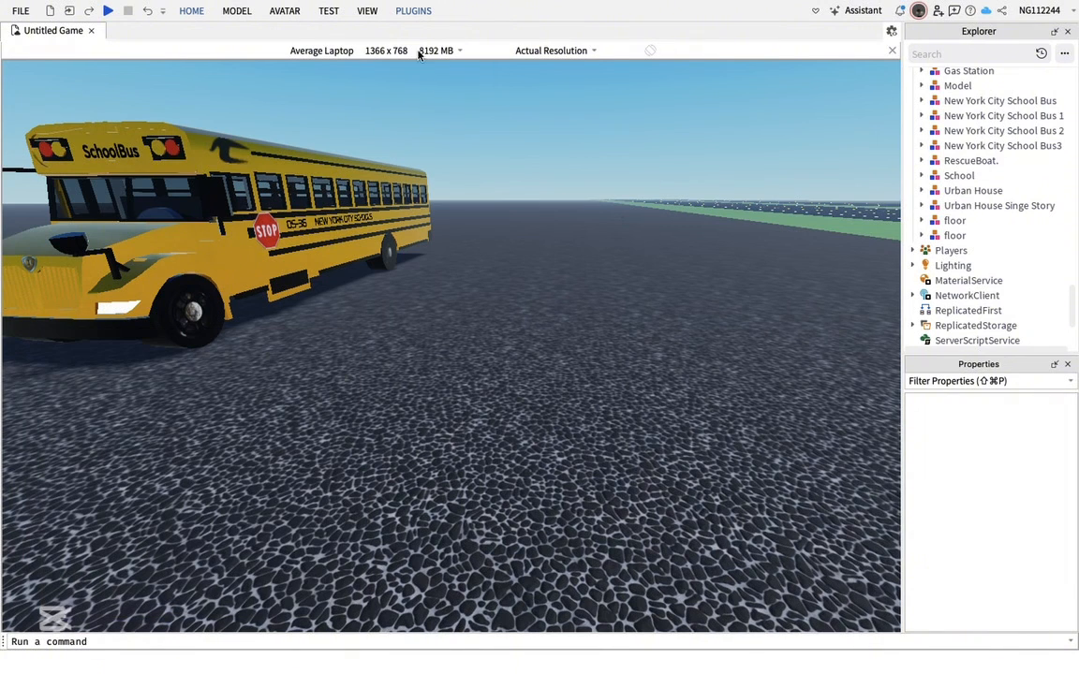
pyautogui.click(284, 11)
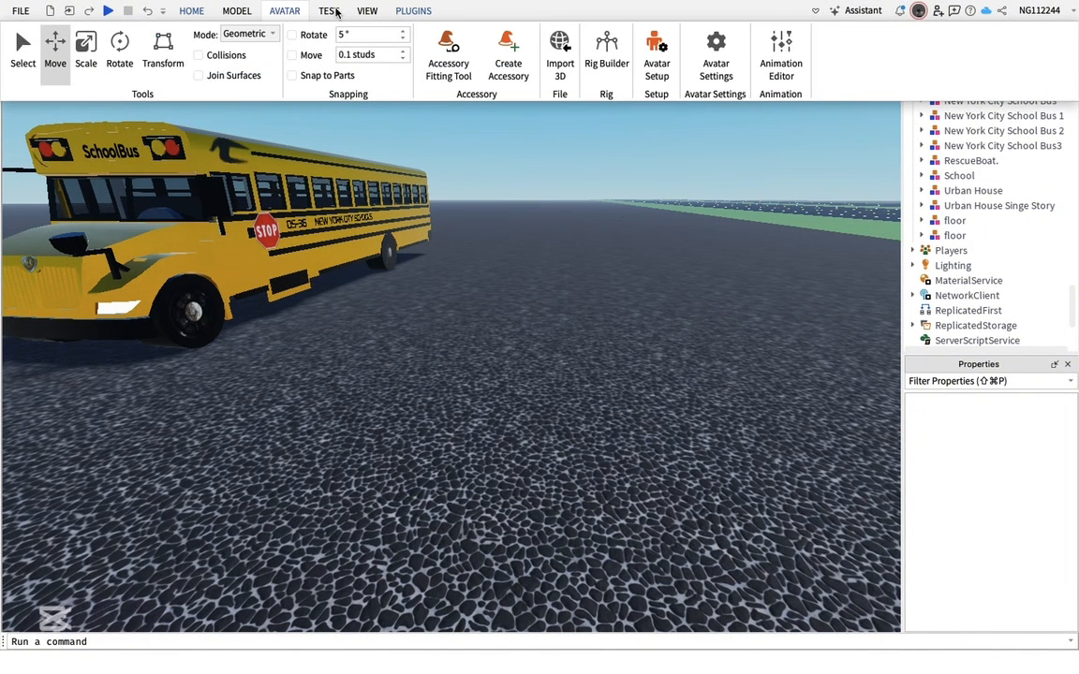
pyautogui.click(193, 12)
# Insert your avatar as an R6 rig with the Character Inserter plugin
pyautogui.click(413, 12)
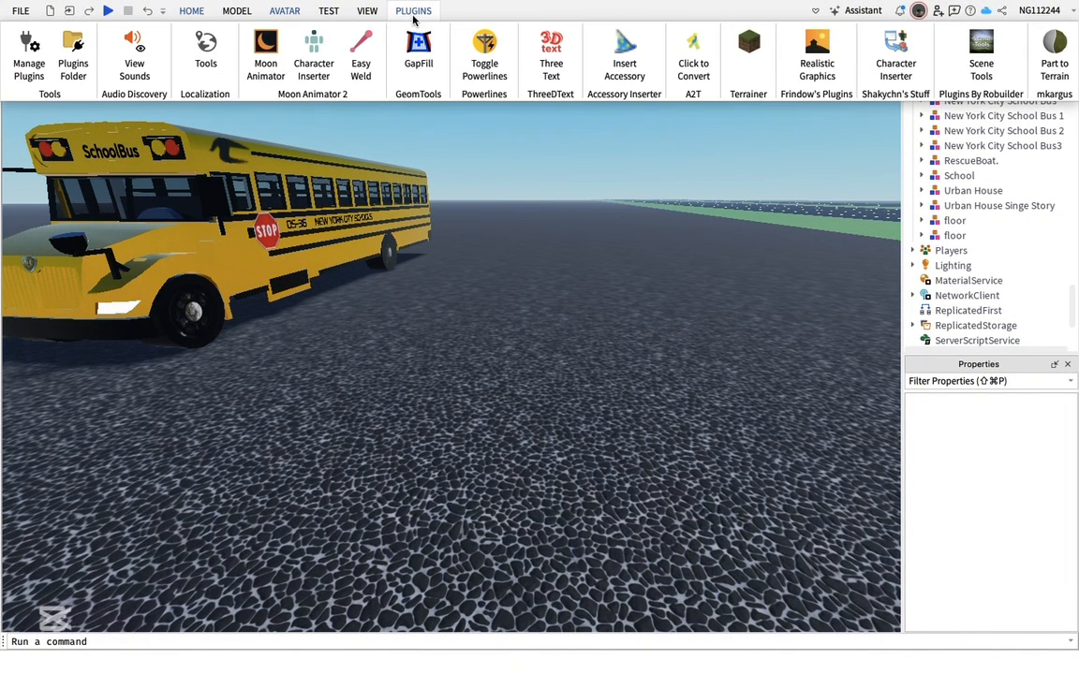
pyautogui.click(320, 50)
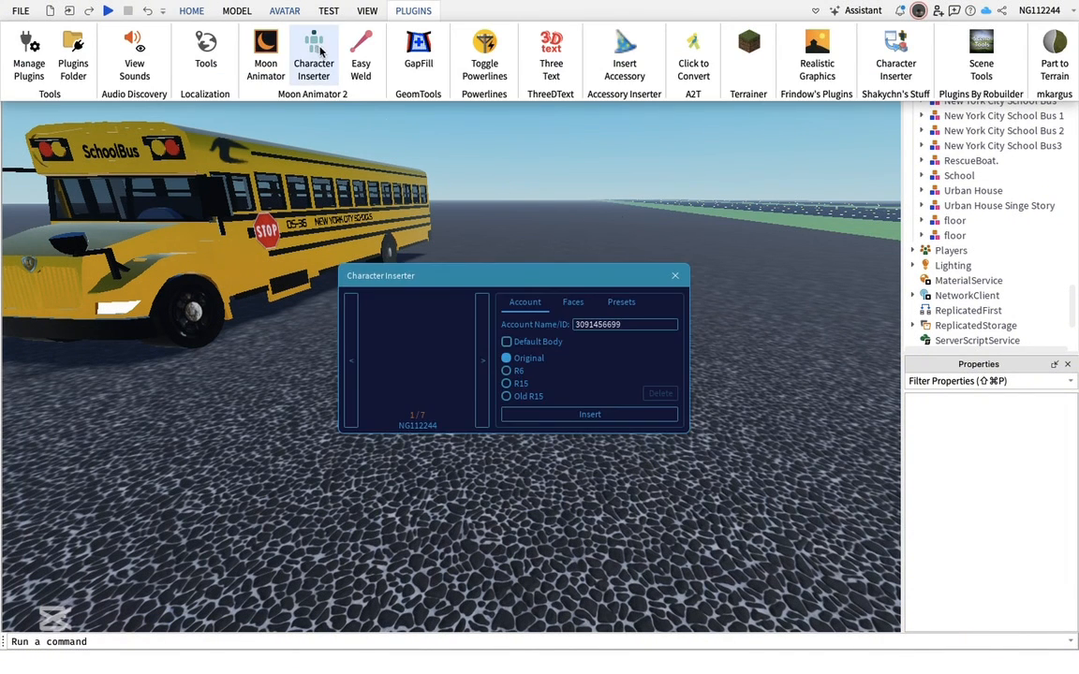
pyautogui.click(504, 375)
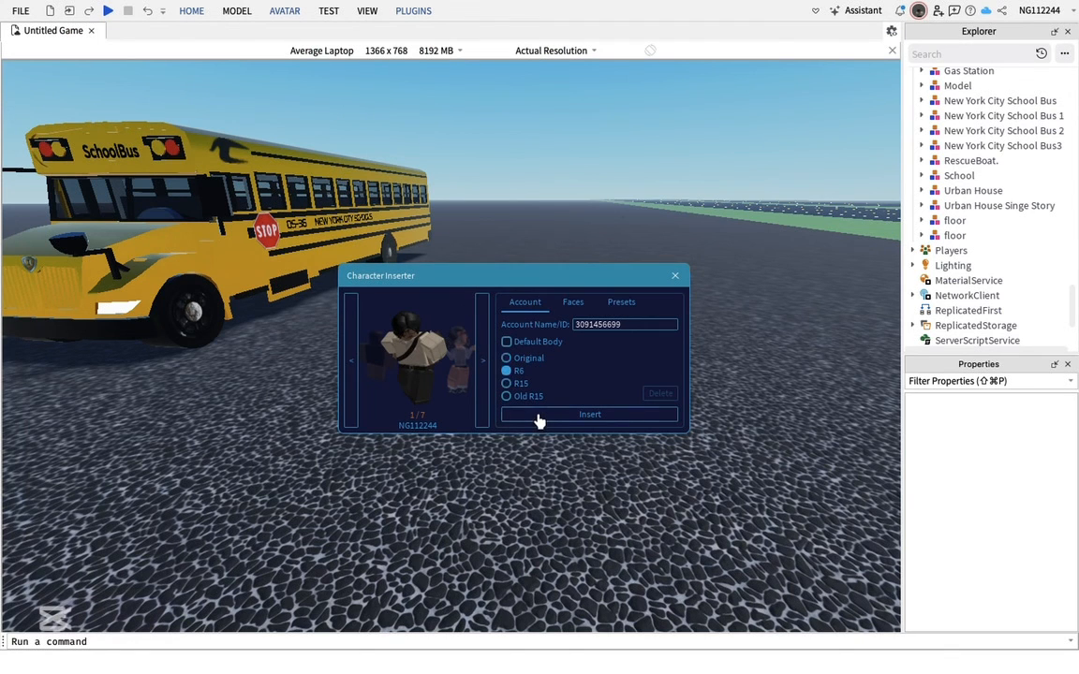
pyautogui.click(672, 275)
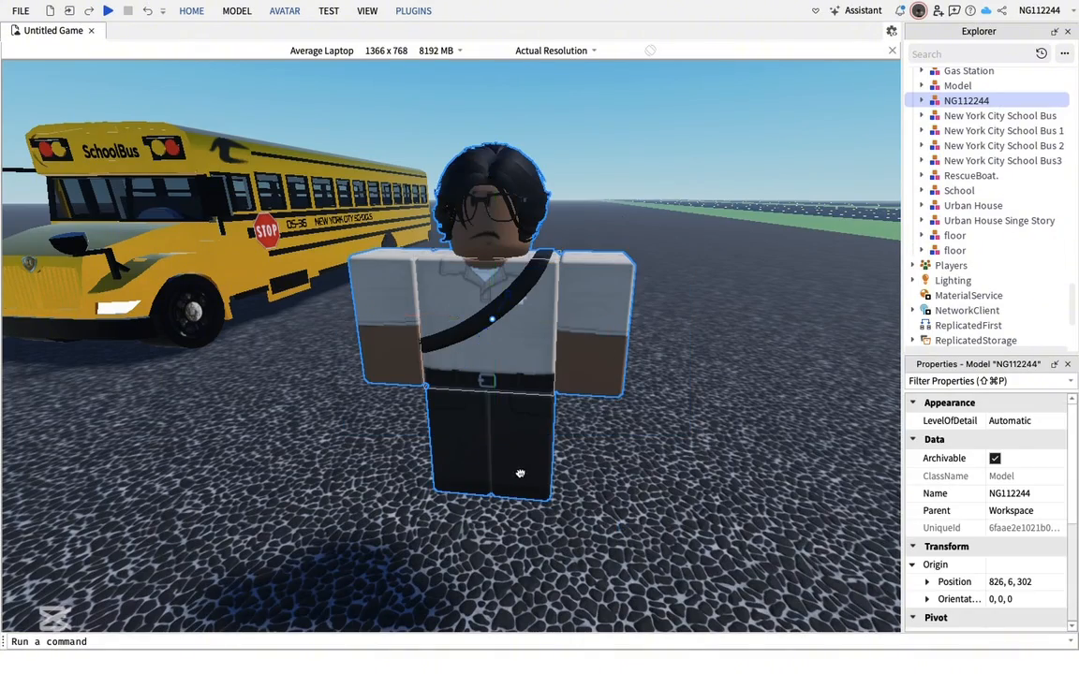
# Move the inserted R6 character beside the school bus and expand its parts in the Explorer
pyautogui.moveTo(519, 474); pyautogui.dragTo(567, 485)
pyautogui.scroll(2, 554, 511)
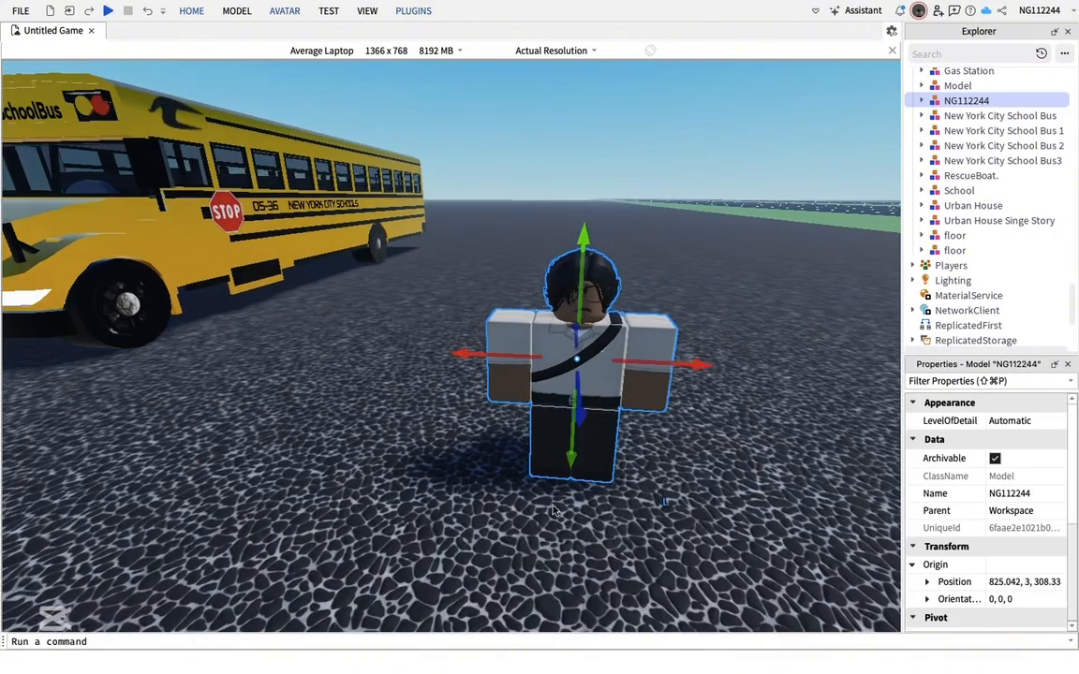
pyautogui.click(454, 487)
pyautogui.moveTo(454, 487); pyautogui.dragTo(604, 483, button='right')
pyautogui.scroll(2, 604, 481)
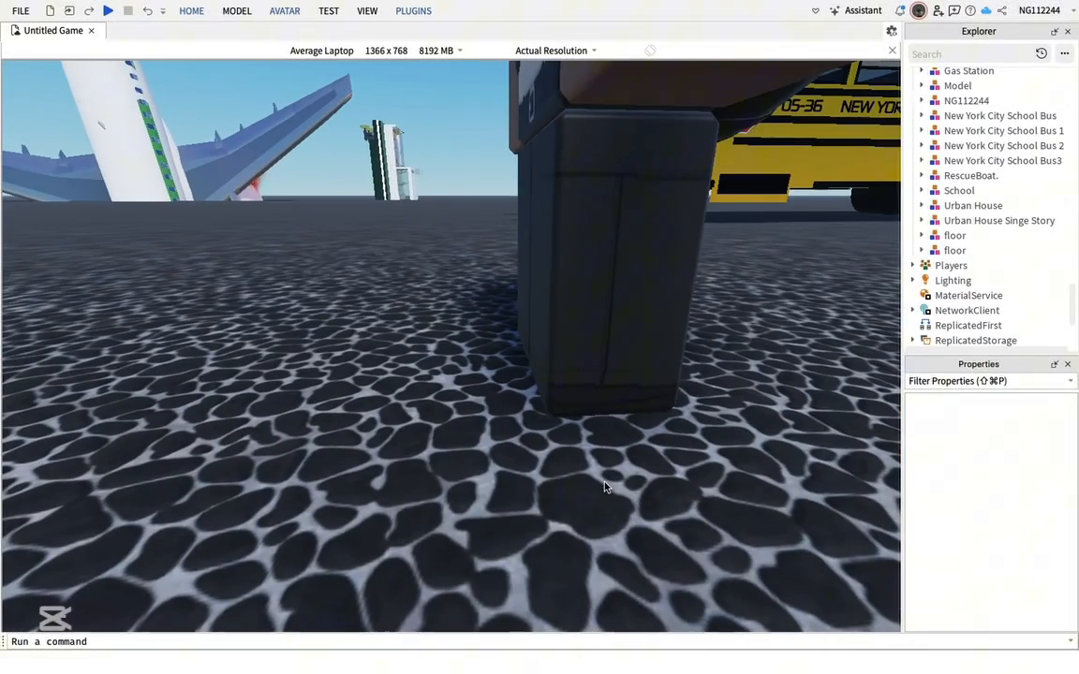
pyautogui.click(586, 323)
pyautogui.click(921, 100)
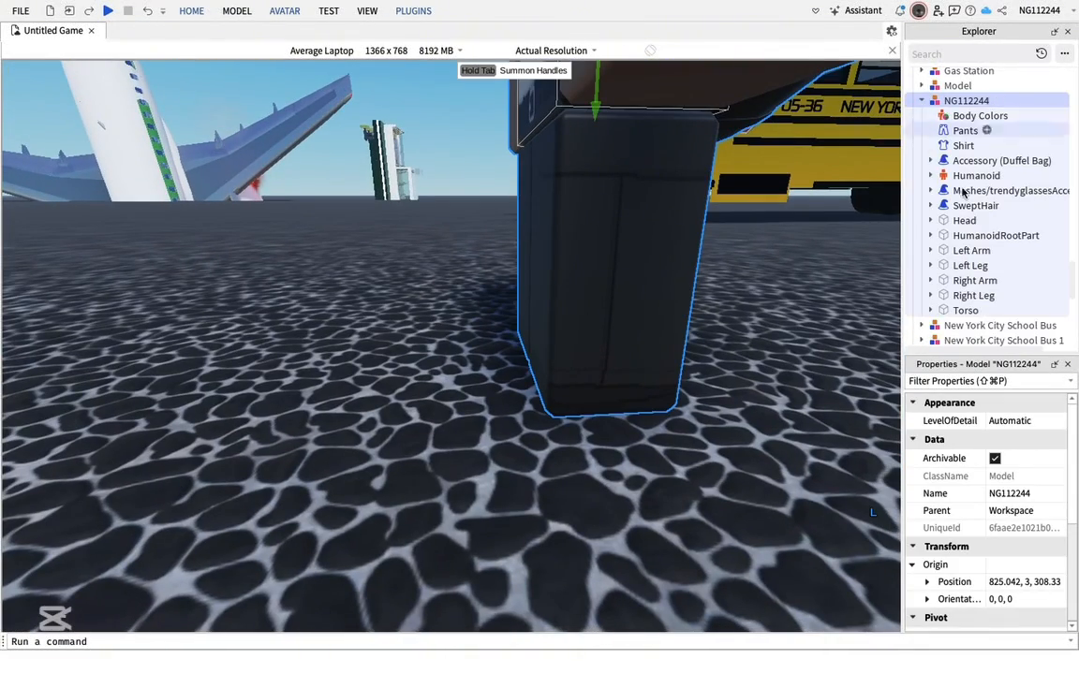
# Select the character's left leg and rotate it forward into a horizontal sitting position
pyautogui.click(971, 265)
pyautogui.moveTo(713, 270); pyautogui.dragTo(592, 273)
pyautogui.click(286, 11)
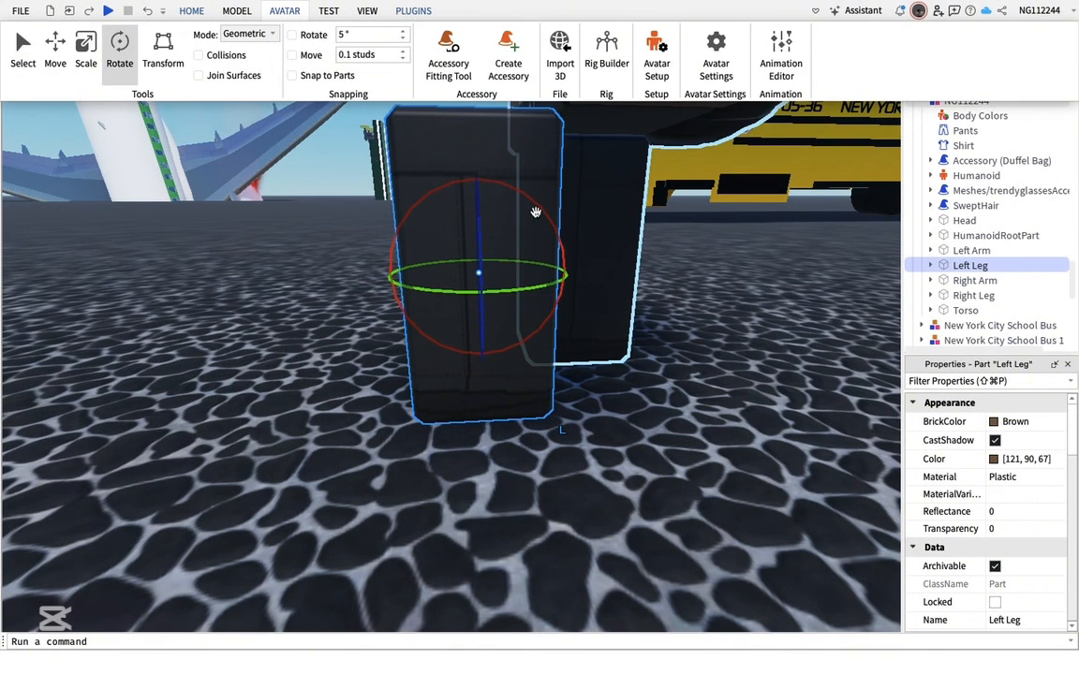
pyautogui.click(533, 202)
pyautogui.moveTo(533, 202); pyautogui.dragTo(545, 344)
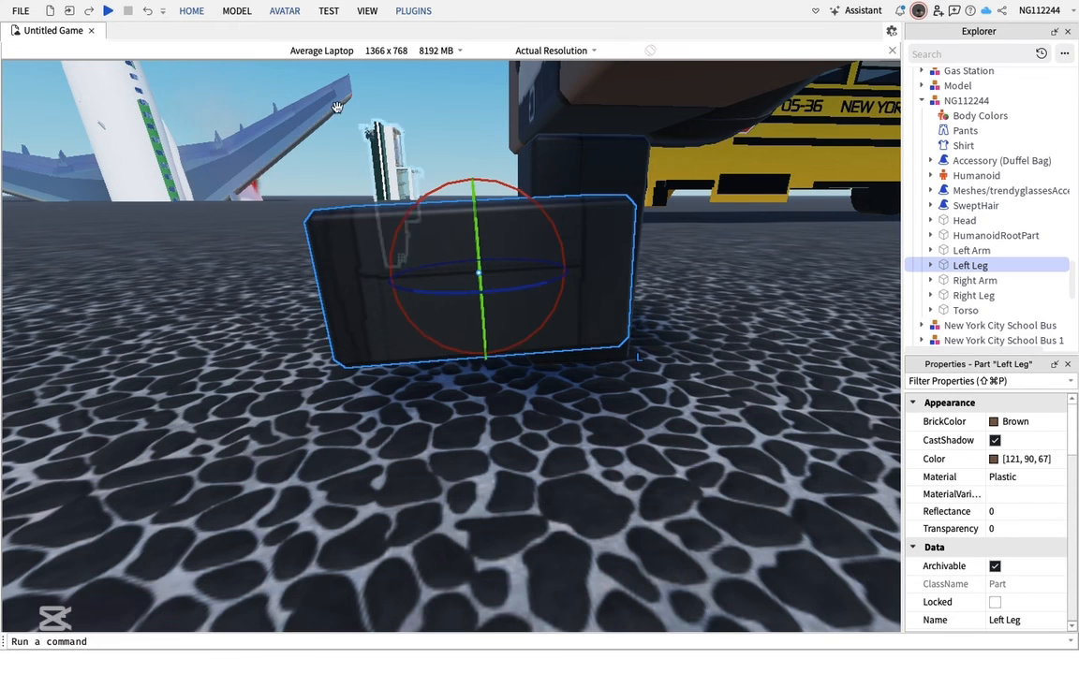
# Move the rotated left leg up so it sits level with the hip
pyautogui.click(237, 11)
pyautogui.click(22, 41)
pyautogui.click(53, 41)
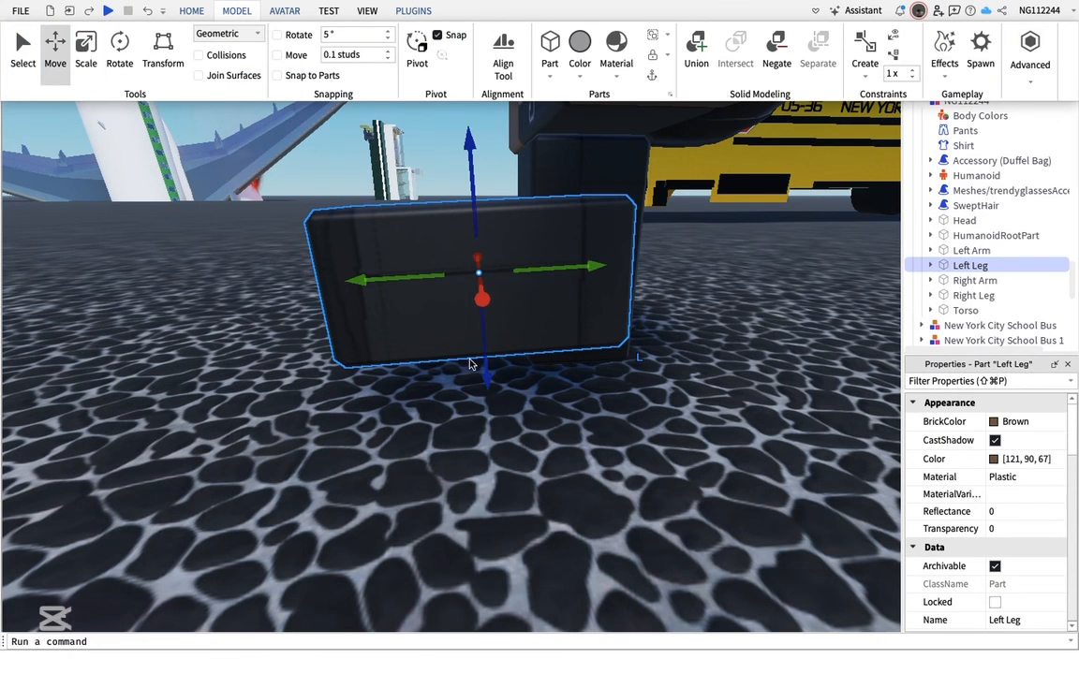
pyautogui.moveTo(479, 340); pyautogui.dragTo(475, 283)
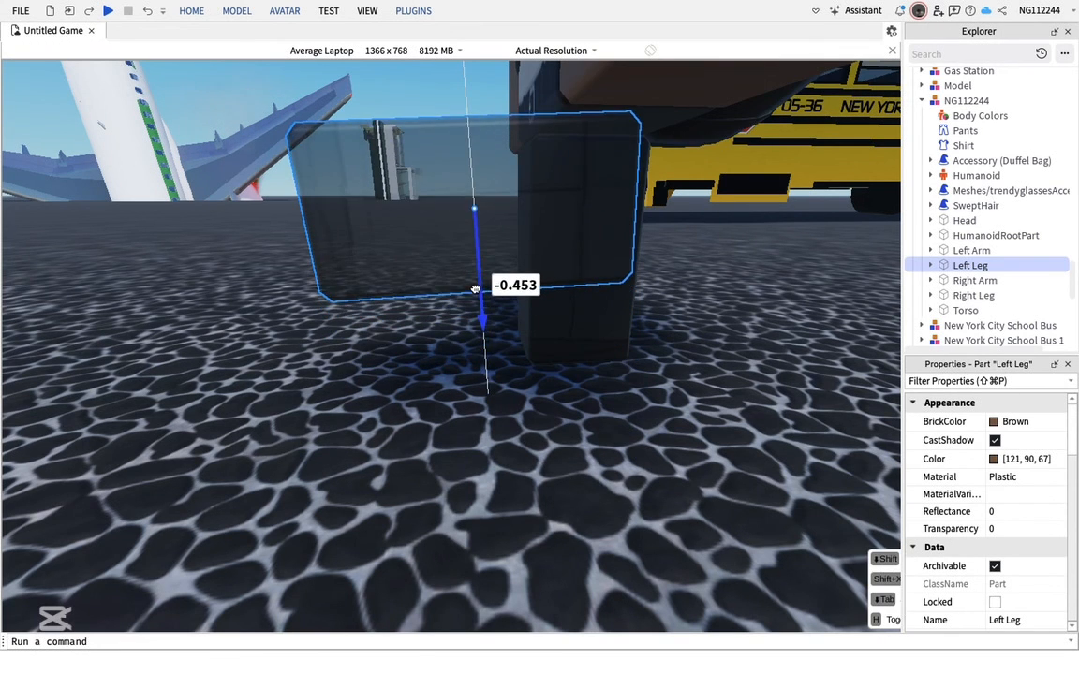
pyautogui.moveTo(594, 202); pyautogui.dragTo(554, 206)
# Select the right leg, shift it, and undo a trial rotation of it
pyautogui.click(960, 295)
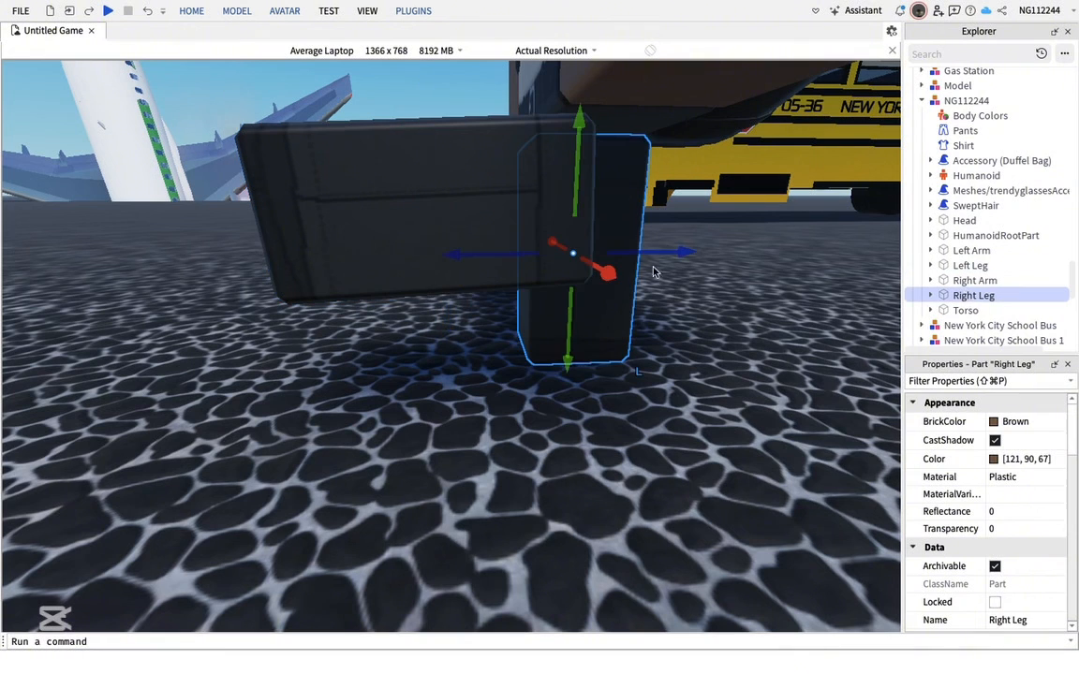
pyautogui.moveTo(675, 249); pyautogui.dragTo(559, 253)
pyautogui.click(237, 11)
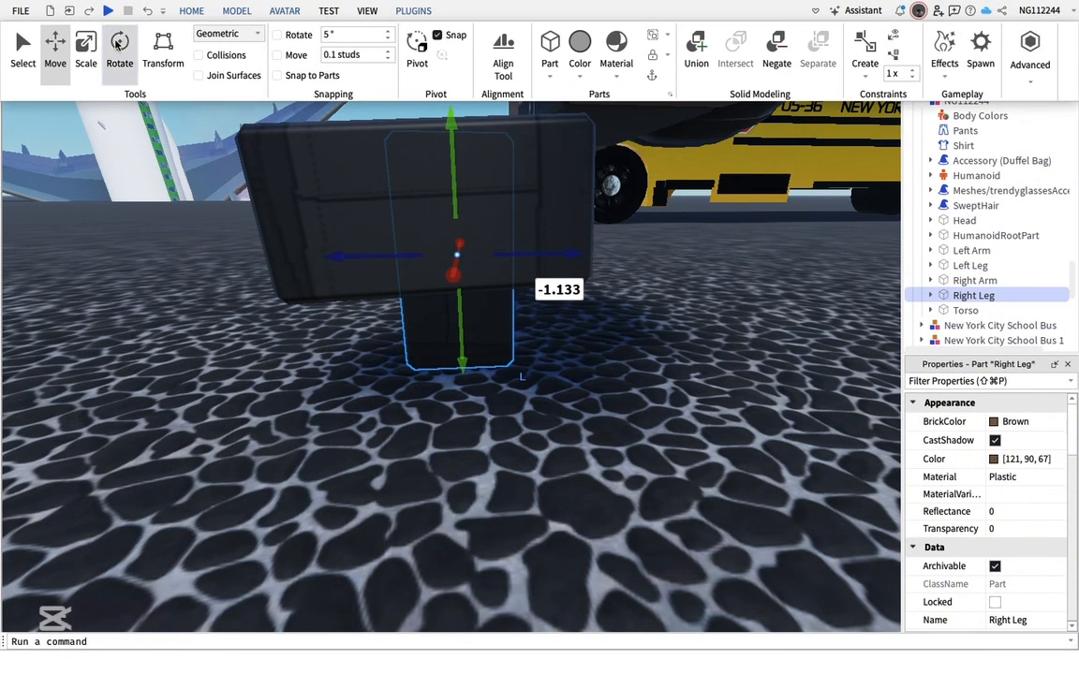
pyautogui.click(119, 52)
pyautogui.click(510, 183)
pyautogui.moveTo(514, 193); pyautogui.dragTo(560, 195)
pyautogui.press('super+z')
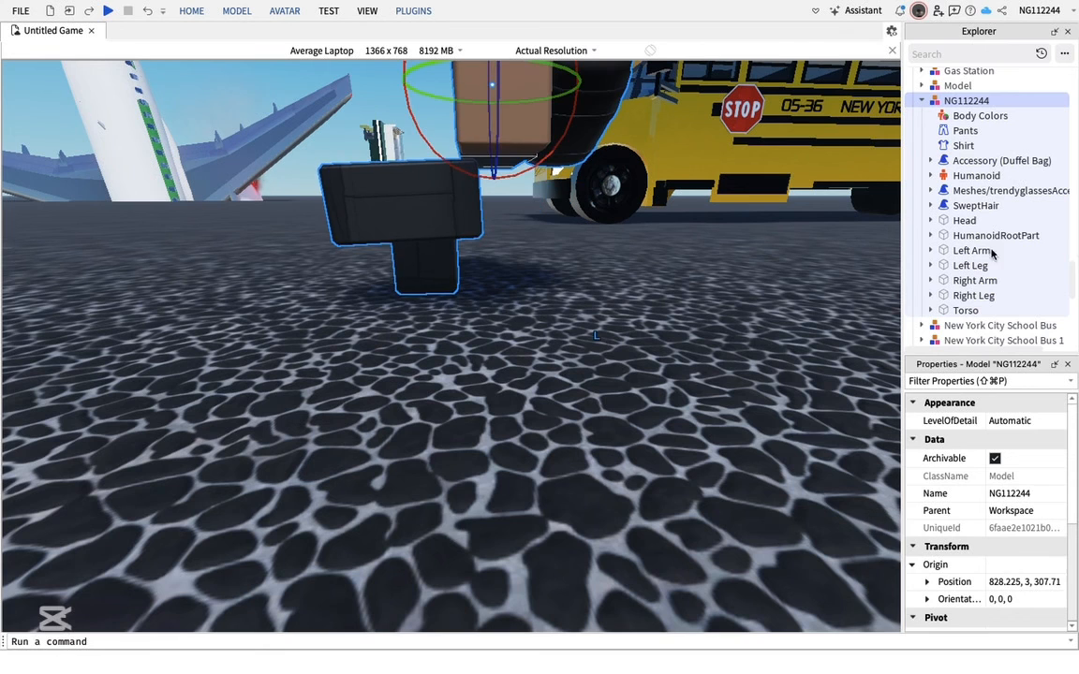
# Rotate the right leg forward into a horizontal sitting position
pyautogui.click(974, 296)
pyautogui.moveTo(498, 171); pyautogui.dragTo(577, 324)
pyautogui.moveTo(556, 399); pyautogui.dragTo(555, 396)
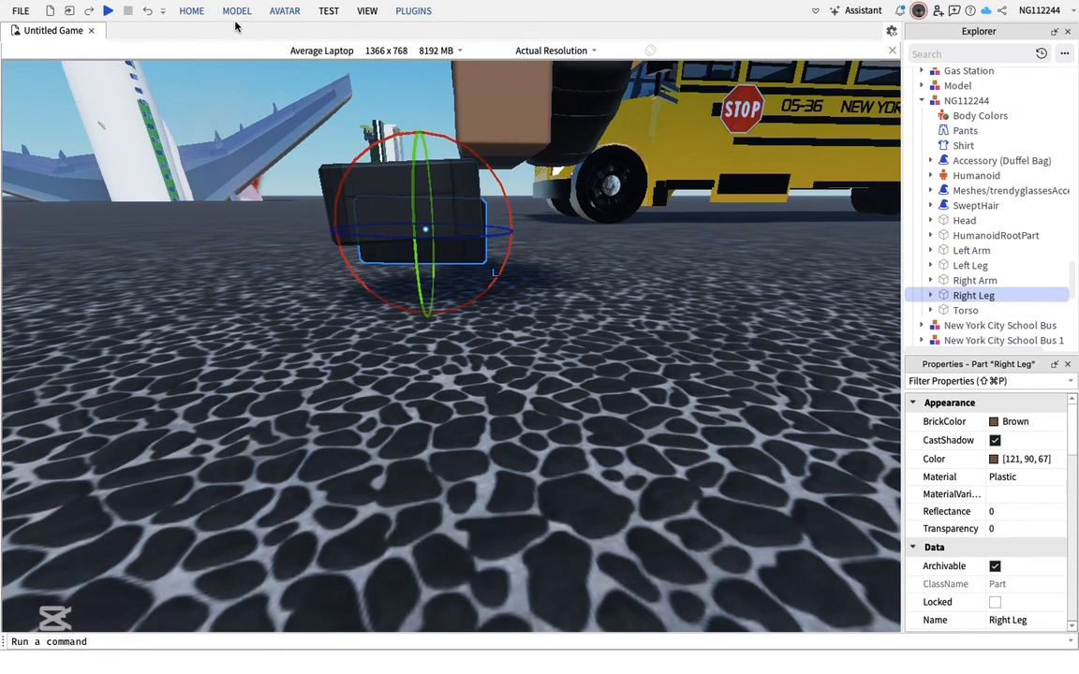
pyautogui.moveTo(235, 25)
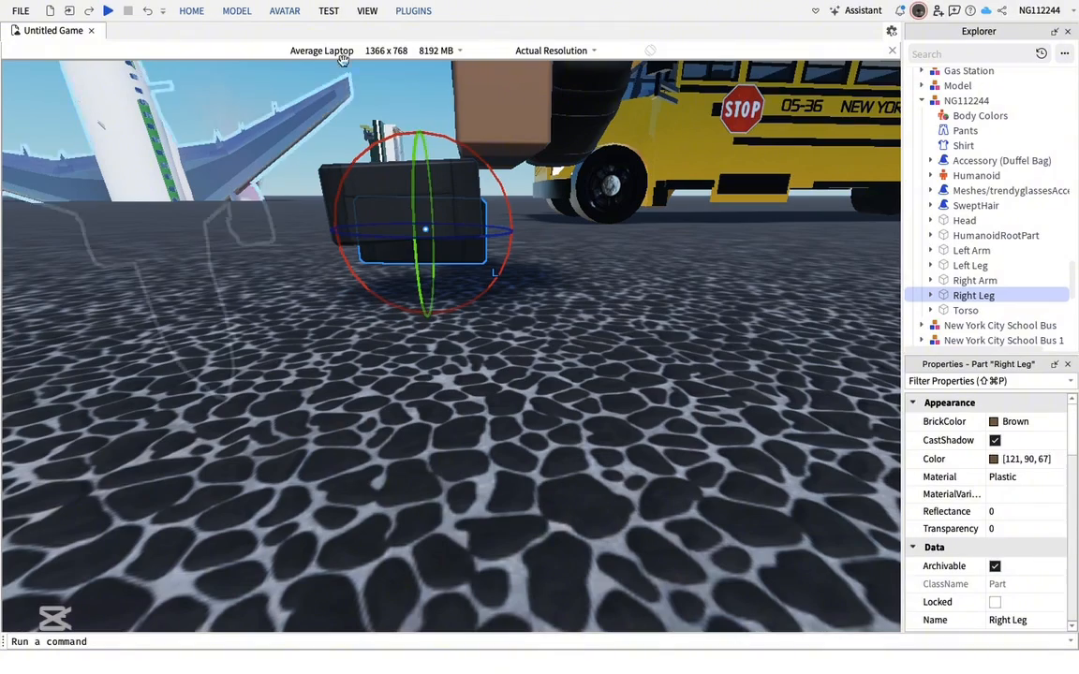
# Raise the right leg to line up with the hip in the seated pose
pyautogui.click(285, 11)
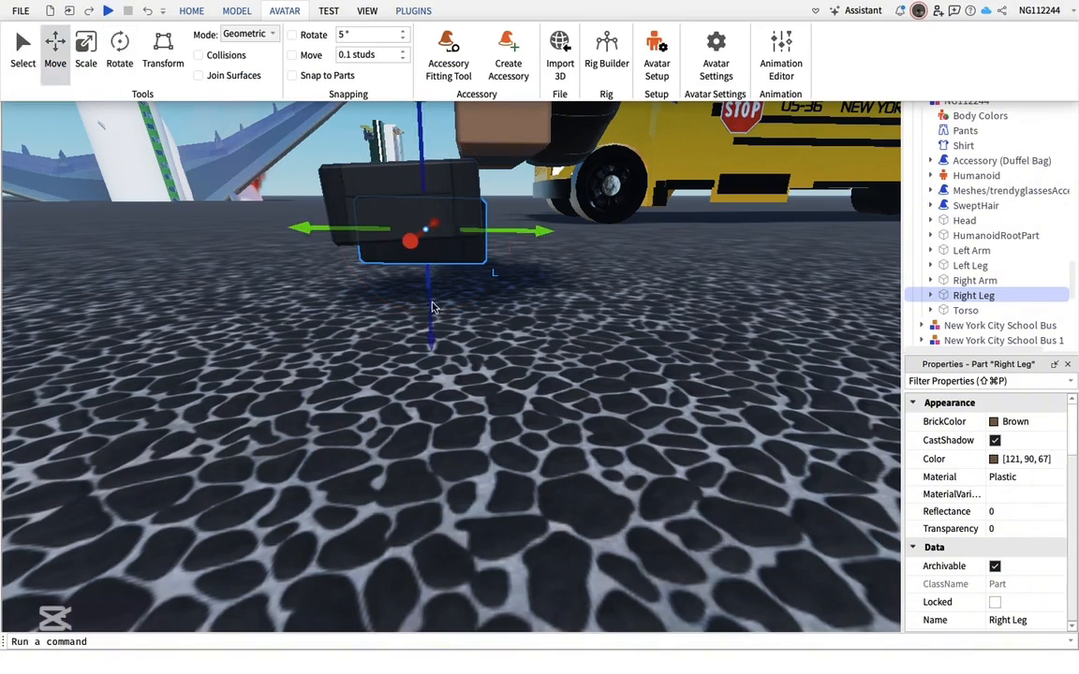
pyautogui.moveTo(432, 306); pyautogui.dragTo(428, 276)
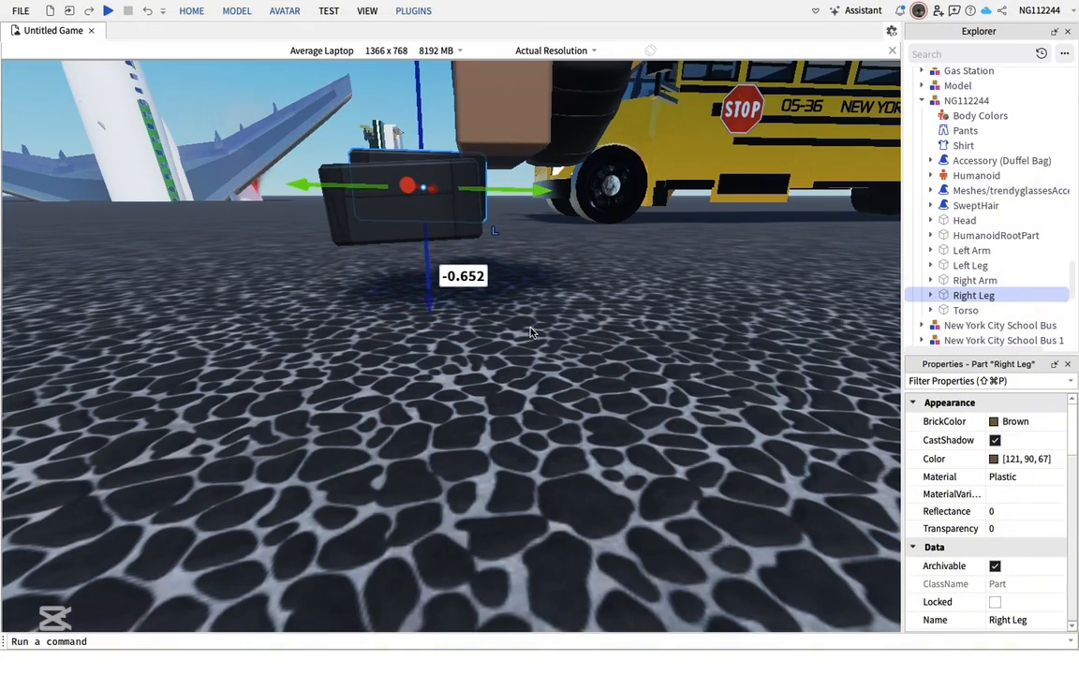
pyautogui.moveTo(609, 365); pyautogui.dragTo(609, 364, button='right')
pyautogui.press('s')
pyautogui.press('q')
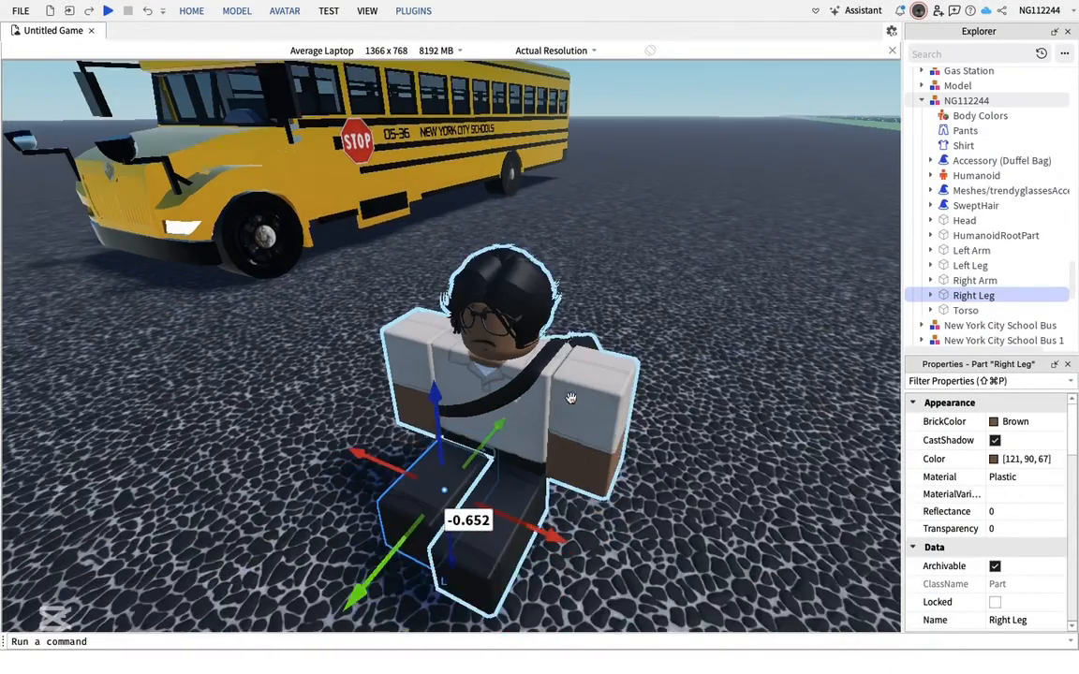
# Select the whole seated character model and move it toward the school bus
pyautogui.click(955, 268)
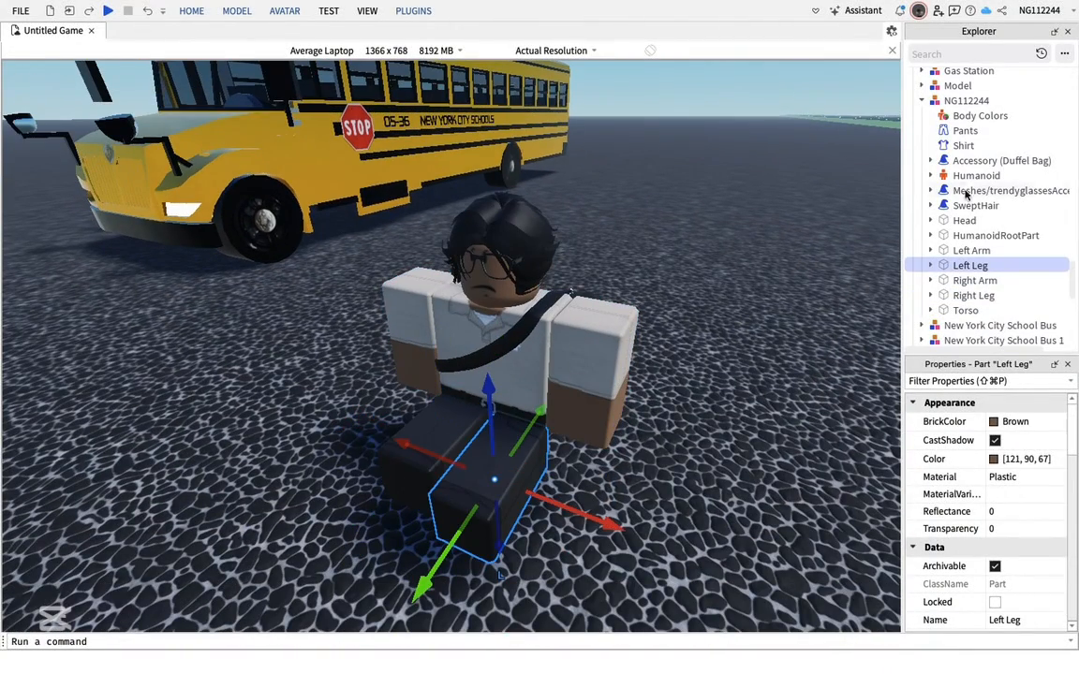
pyautogui.click(921, 100)
pyautogui.click(705, 363)
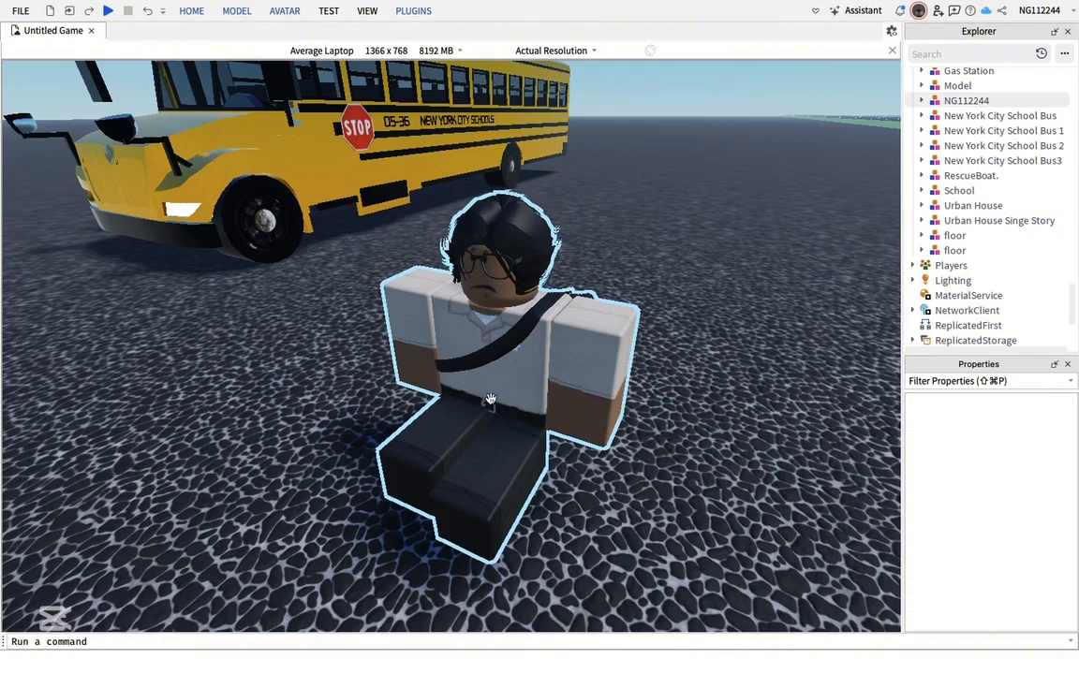
pyautogui.moveTo(551, 473); pyautogui.dragTo(587, 377)
pyautogui.press('e')
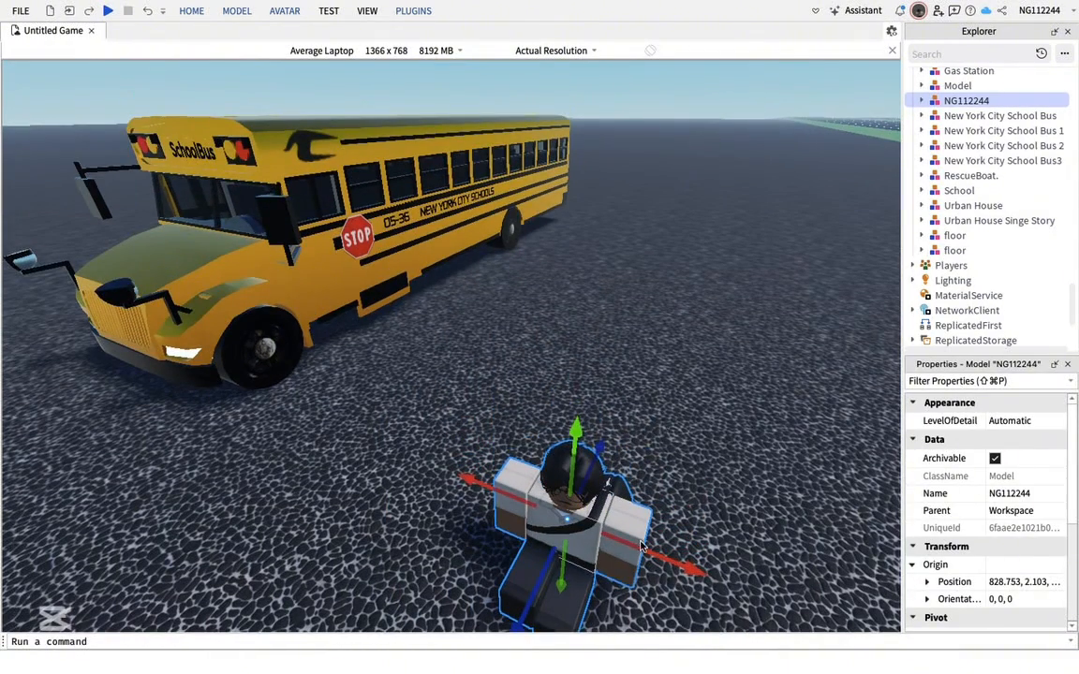
pyautogui.press('a')
pyautogui.moveTo(588, 584); pyautogui.dragTo(535, 516)
pyautogui.press('w')
pyautogui.press('w')
pyautogui.moveTo(549, 516); pyautogui.dragTo(535, 513, button='right')
# Place the seated character inside the school bus at the driver's seat
pyautogui.moveTo(486, 569); pyautogui.dragTo(749, 388)
pyautogui.moveTo(548, 193); pyautogui.dragTo(671, 157)
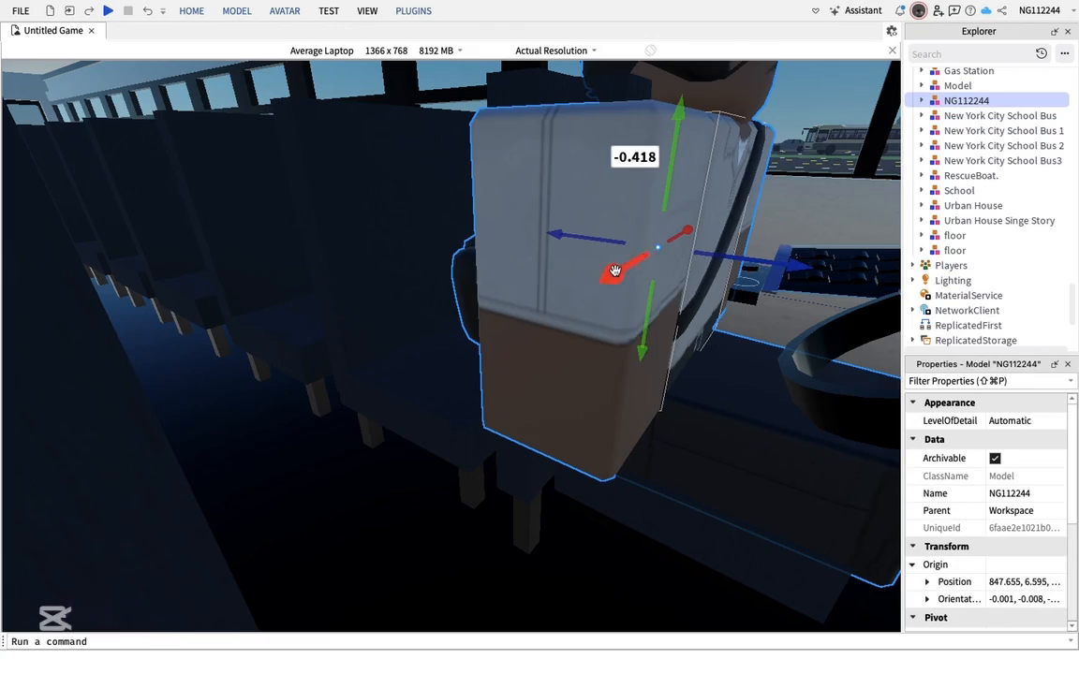
pyautogui.moveTo(614, 271); pyautogui.dragTo(616, 268)
pyautogui.moveTo(612, 430); pyautogui.dragTo(612, 430)
pyautogui.moveTo(612, 430); pyautogui.dragTo(613, 430, button='right')
pyautogui.press('f')
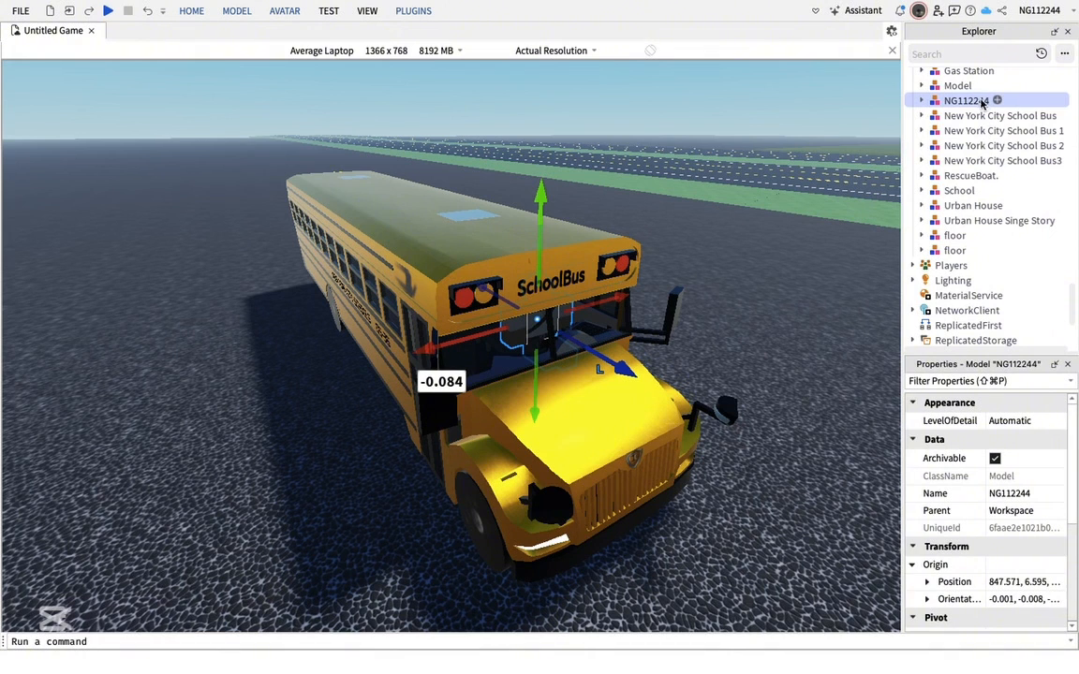
# Parent the character model into the New York City School Bus model and select the bus
pyautogui.moveTo(982, 116); pyautogui.dragTo(980, 117)
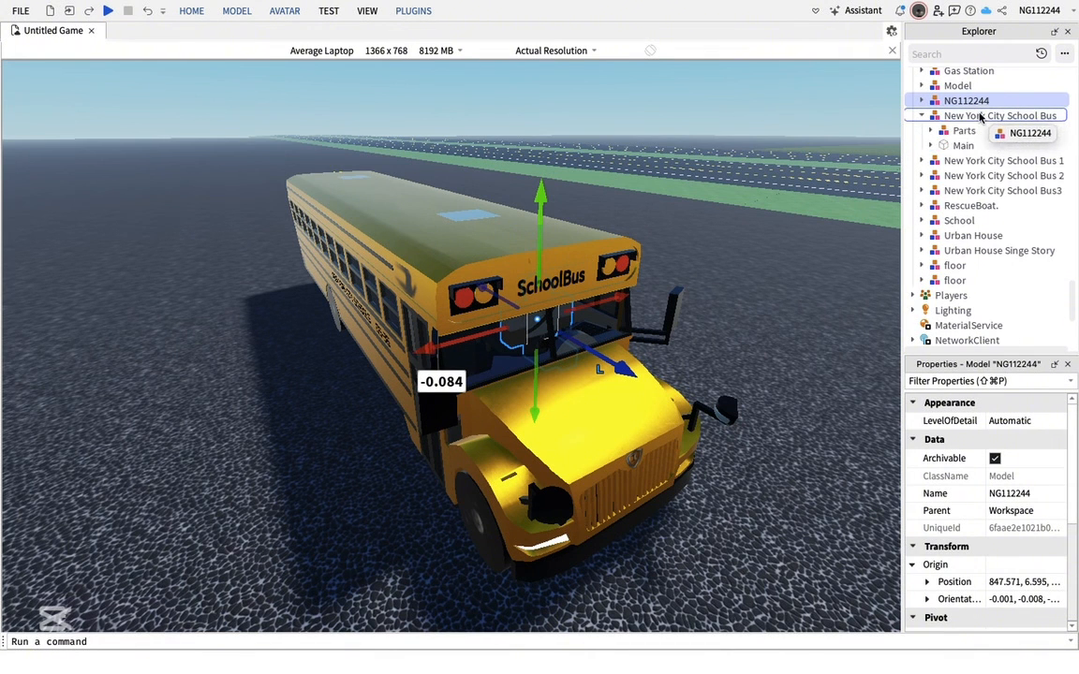
pyautogui.click(922, 100)
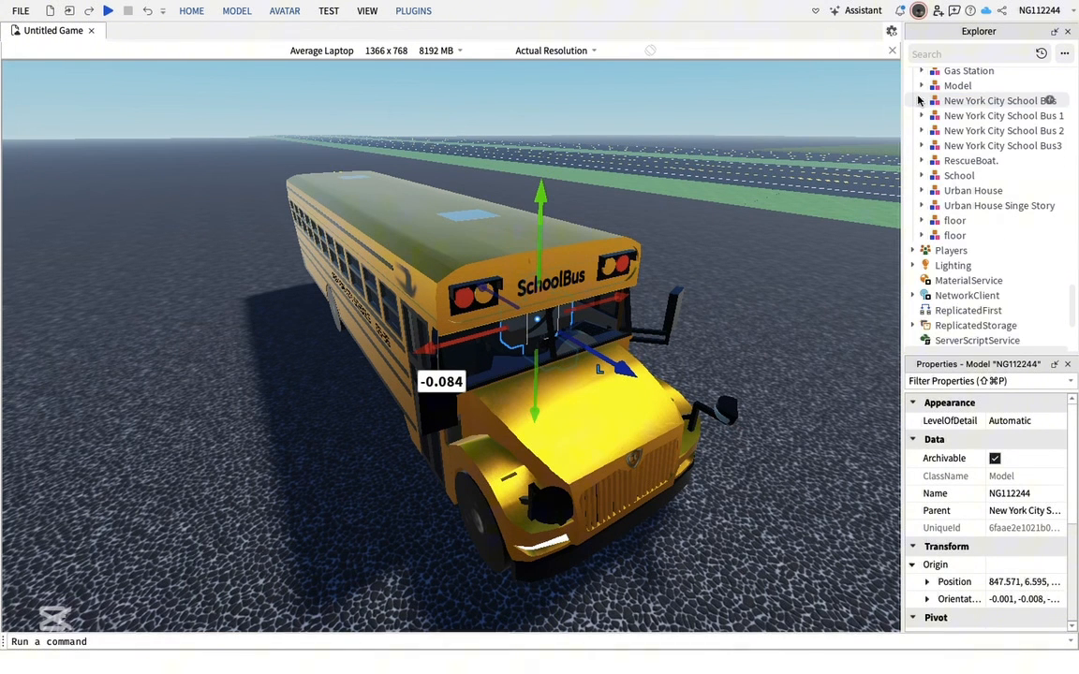
pyautogui.click(582, 418)
pyautogui.moveTo(418, 281); pyautogui.dragTo(607, 287)
pyautogui.moveTo(607, 288); pyautogui.dragTo(435, 71, button='right')
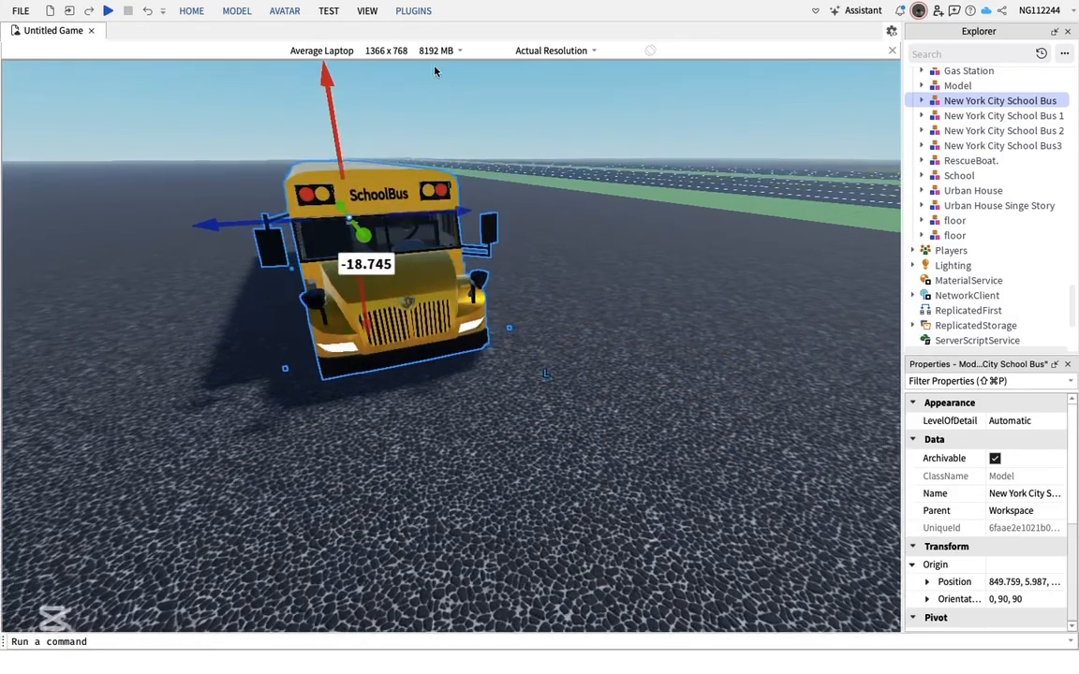
# Create a new Moon Animator file and add the school bus as an animation item
pyautogui.click(415, 11)
pyautogui.click(266, 46)
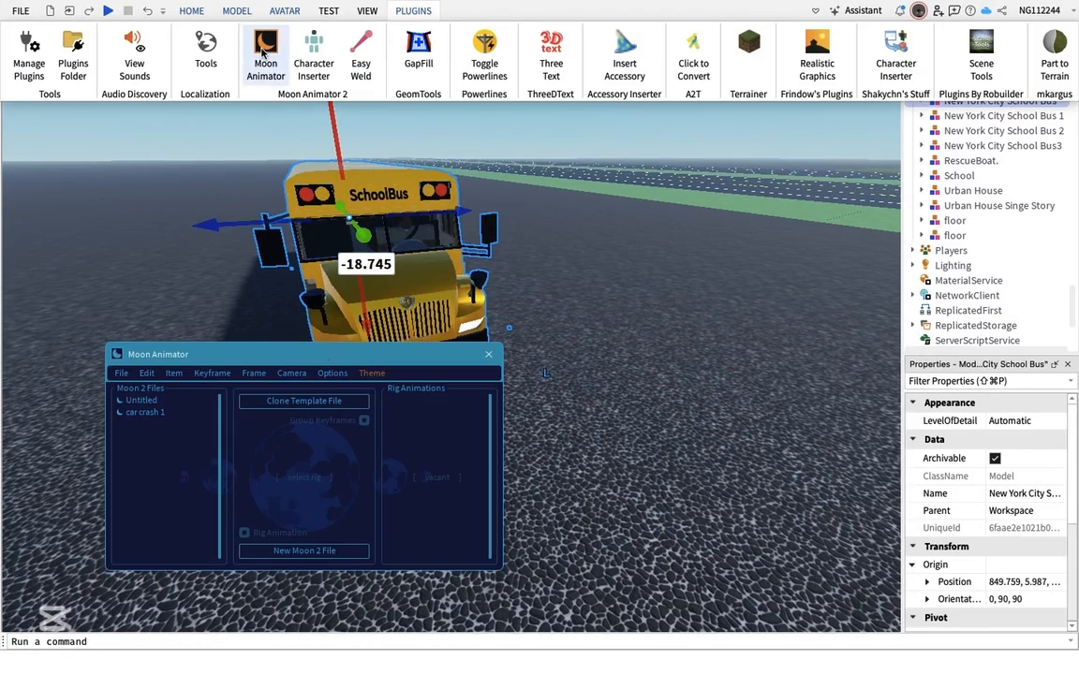
pyautogui.click(312, 559)
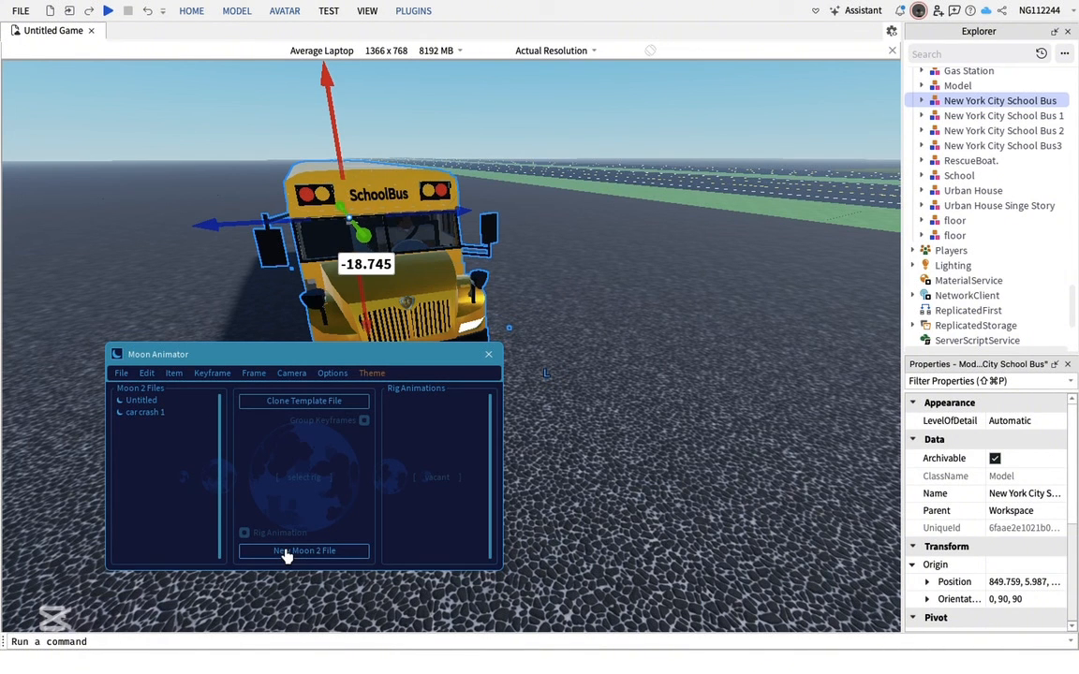
pyautogui.click(320, 552)
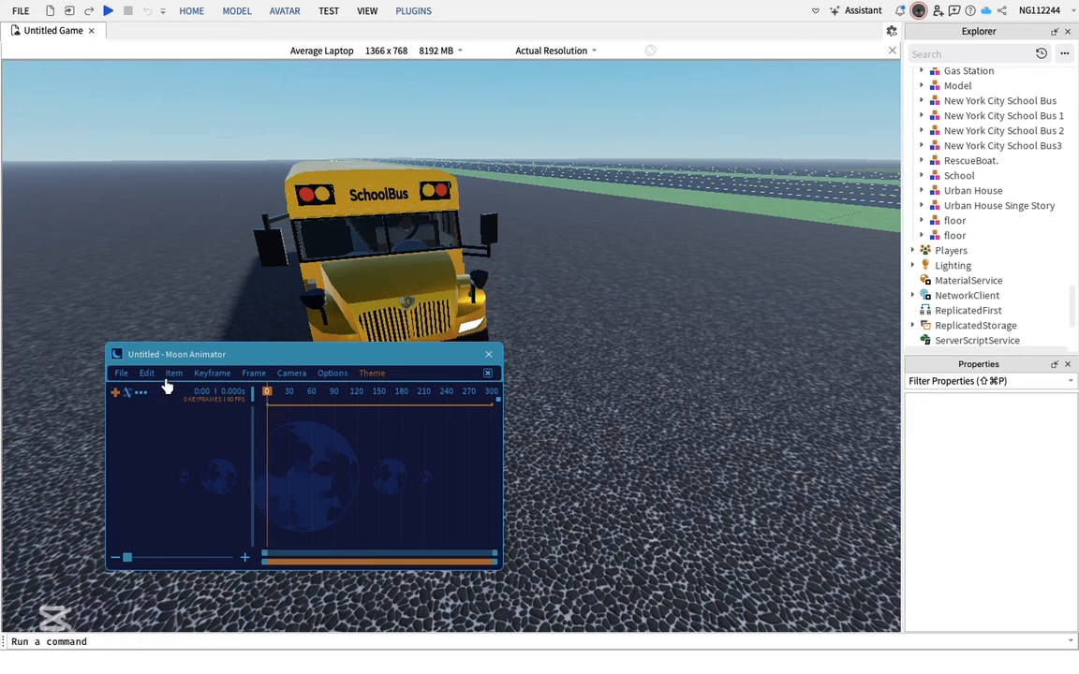
pyautogui.click(200, 421)
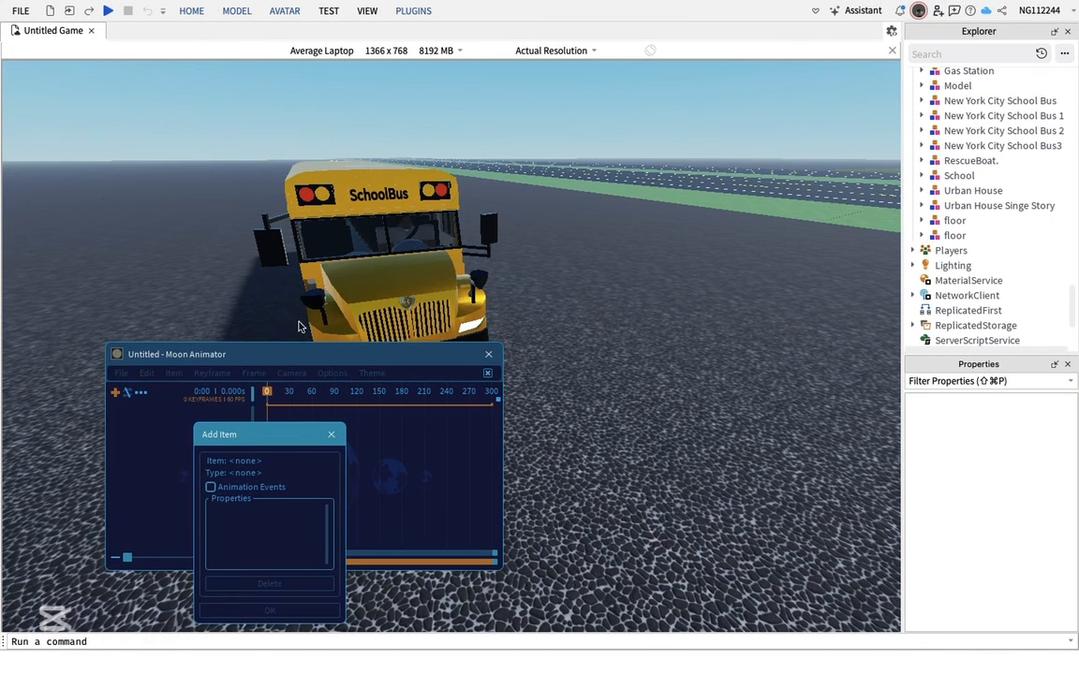
pyautogui.click(272, 286)
pyautogui.click(289, 612)
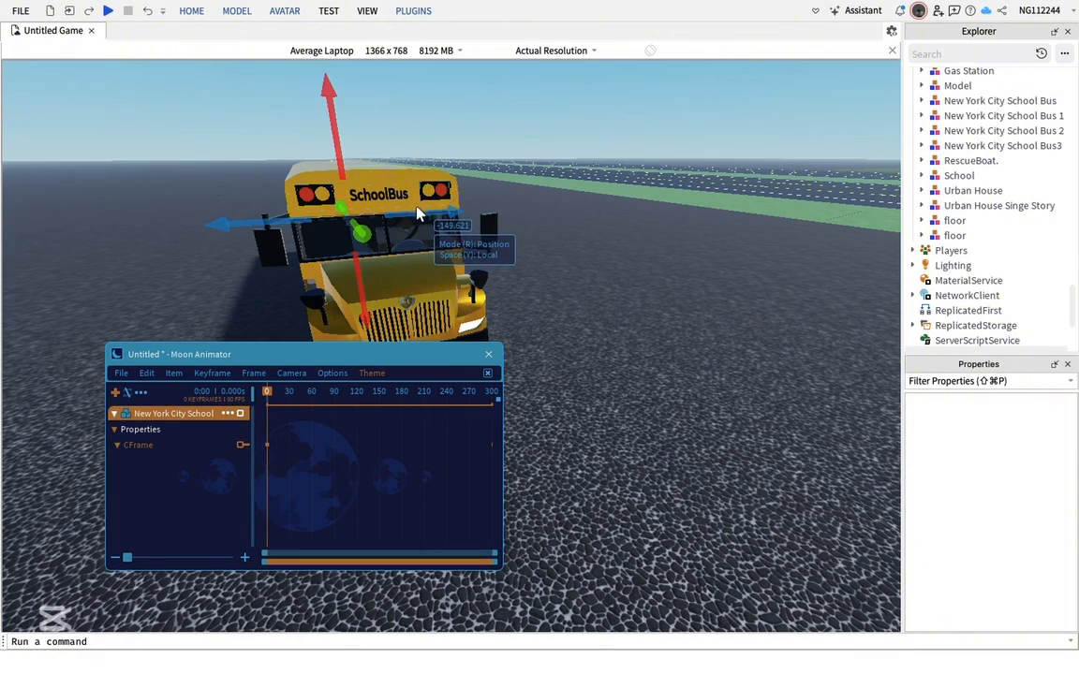
# Move the bus on the first keyframe and inspect it from several angles
pyautogui.moveTo(419, 214); pyautogui.dragTo(489, 216)
pyautogui.moveTo(602, 319); pyautogui.dragTo(646, 379)
pyautogui.scroll(2, 647, 379)
pyautogui.scroll(4, 701, 270)
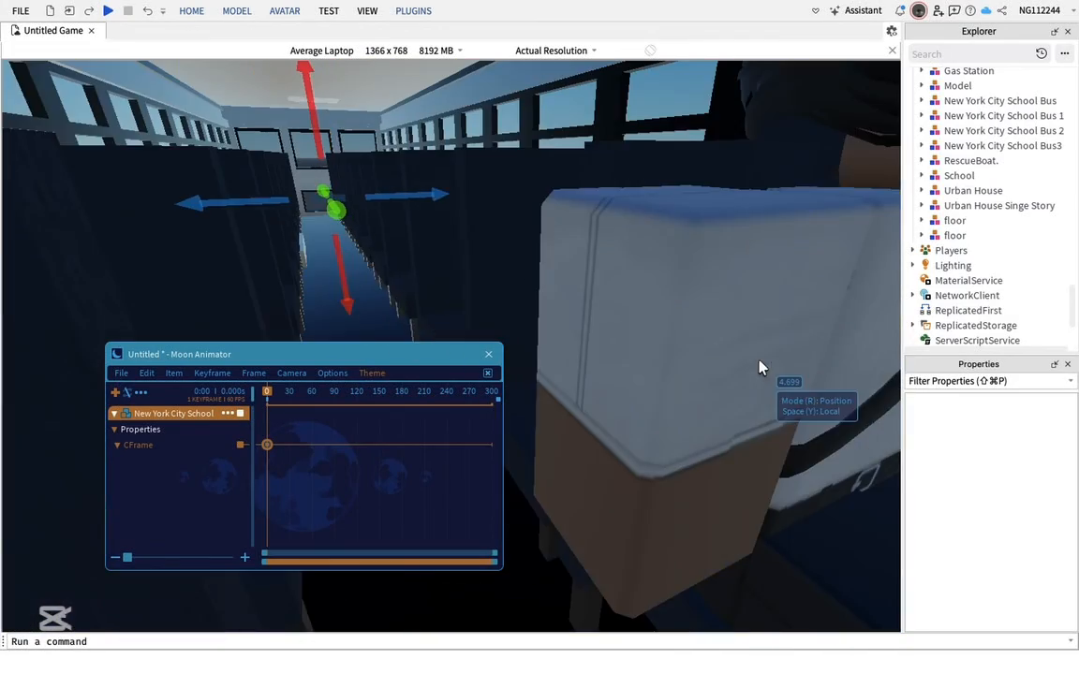
pyautogui.moveTo(758, 366); pyautogui.dragTo(633, 272, button='right')
pyautogui.scroll(-10, 689, 440)
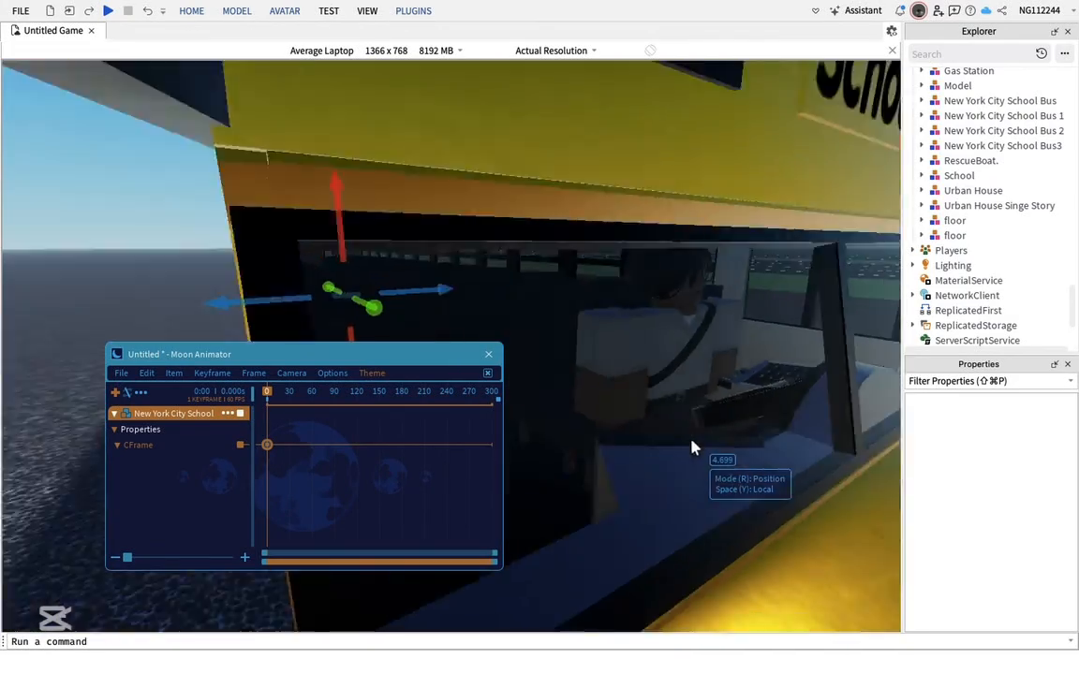
pyautogui.scroll(-3, 684, 436)
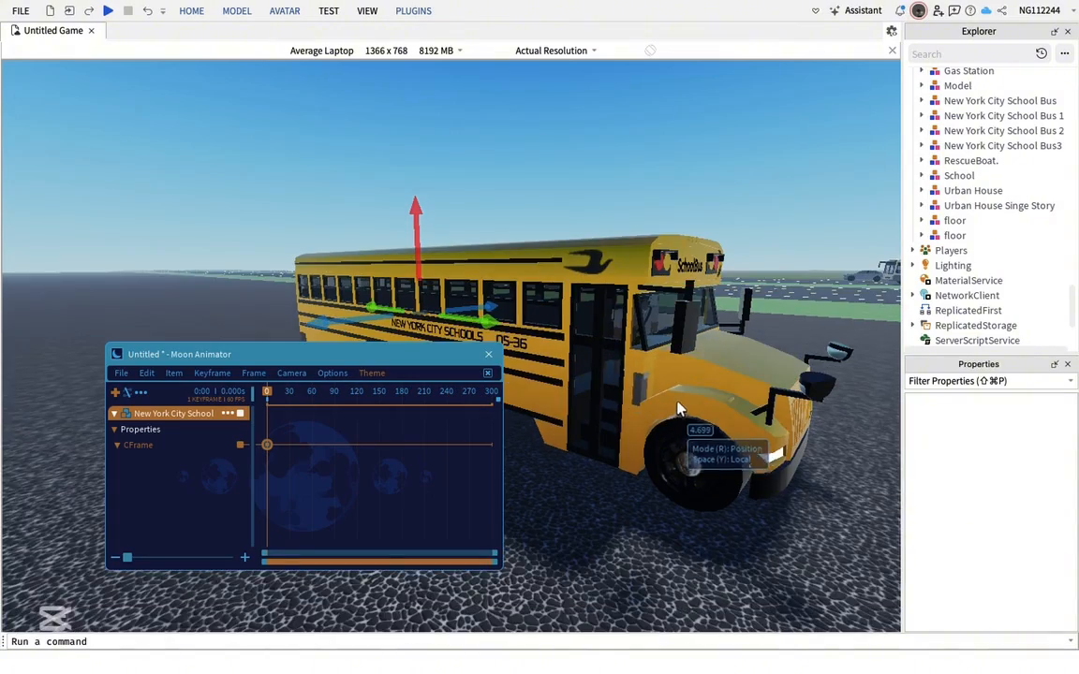
pyautogui.scroll(3, 684, 400)
pyautogui.moveTo(684, 400); pyautogui.dragTo(658, 379, button='right')
pyautogui.scroll(3, 657, 380)
pyautogui.scroll(3, 459, 276)
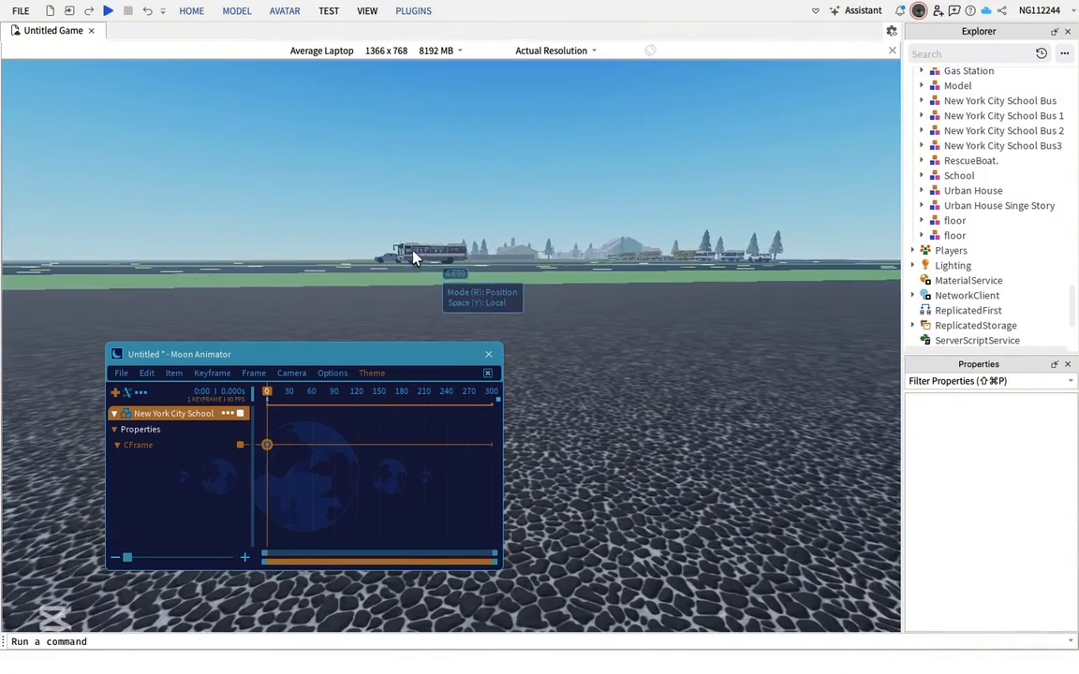
# Close the Moon Animator file without saving the changes
pyautogui.press('f')
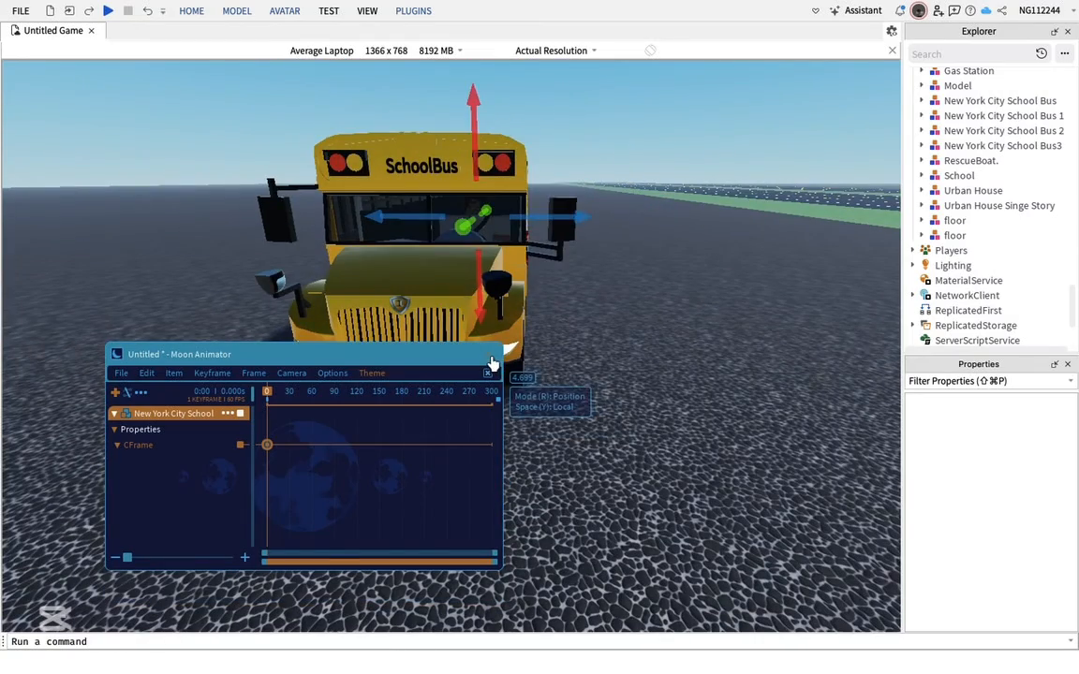
pyautogui.click(489, 369)
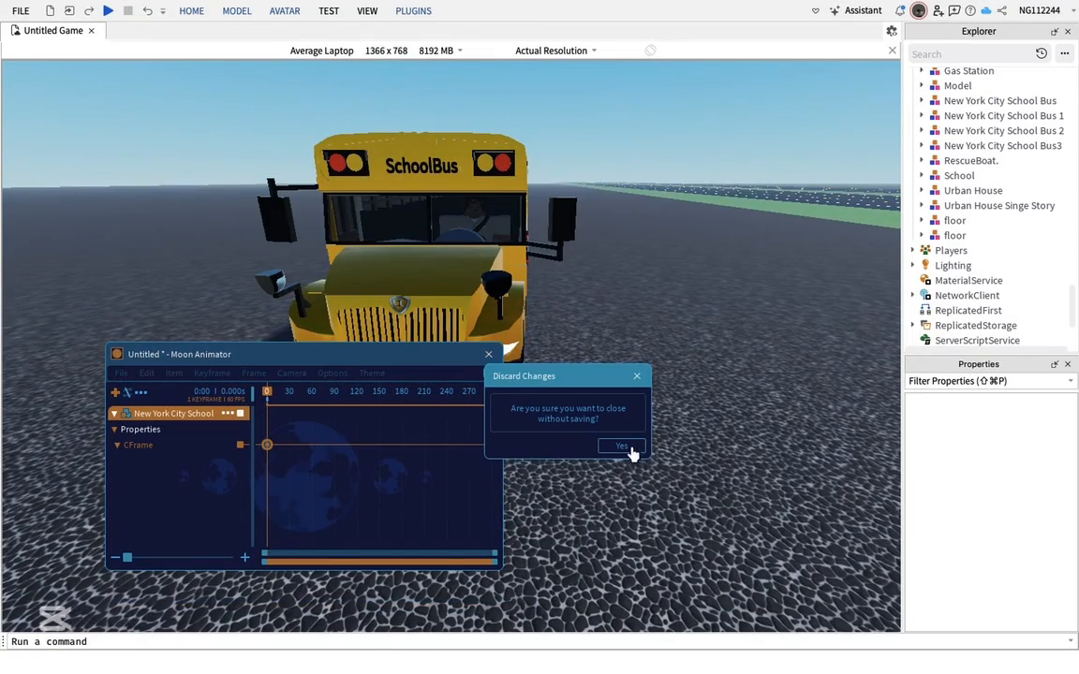
pyautogui.click(624, 447)
# Drag the school bus across the ground, tilting and rotating it while dragging
pyautogui.scroll(-10, 630, 451)
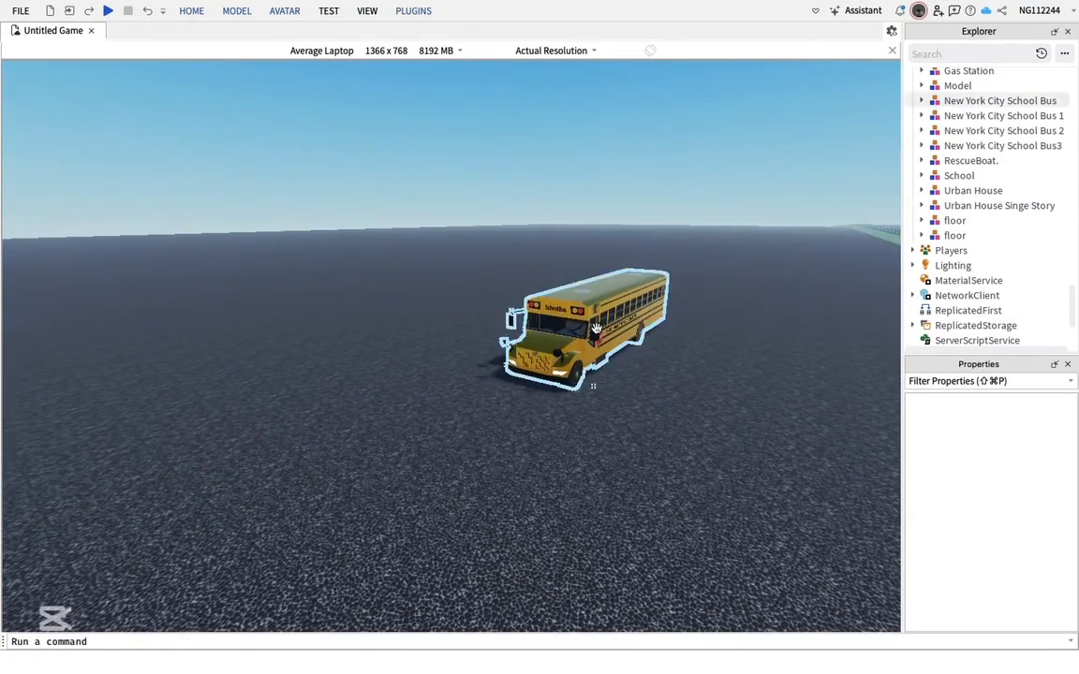
pyautogui.click(532, 372)
pyautogui.moveTo(532, 371); pyautogui.dragTo(315, 385)
pyautogui.press('t')
pyautogui.press('r')
pyautogui.press('t')
pyautogui.press('t')
pyautogui.press('t')
pyautogui.press('r')
pyautogui.press('r')
pyautogui.moveTo(472, 374); pyautogui.dragTo(471, 374, button='right')
# Drag the school bus up onto the tail of the upright crashed plane
pyautogui.moveTo(571, 365); pyautogui.dragTo(218, 107)
pyautogui.scroll(-1, 580, 378)
pyautogui.moveTo(583, 319); pyautogui.dragTo(536, 348, button='right')
pyautogui.press('w')
pyautogui.press('e')
pyautogui.press('w')
pyautogui.moveTo(209, 578); pyautogui.dragTo(525, 369)
pyautogui.press('s')
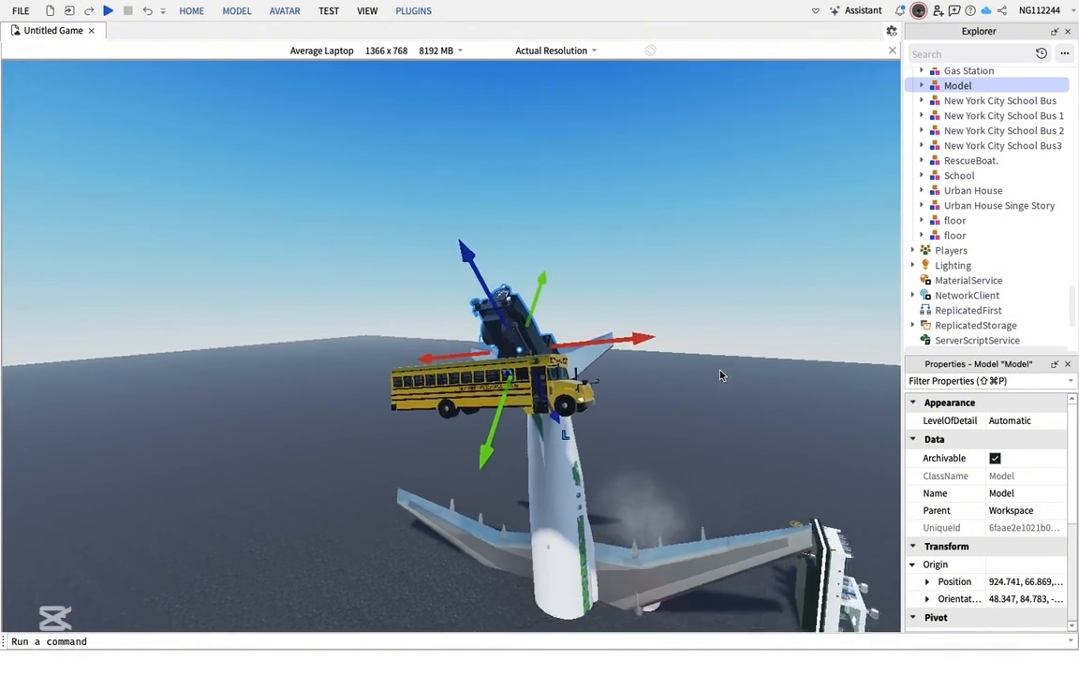
# Drag the rescue boat onto the pile of vehicles above the plane's tail
pyautogui.moveTo(720, 374); pyautogui.dragTo(730, 386, button='right')
pyautogui.moveTo(688, 438); pyautogui.dragTo(663, 262)
pyautogui.press('s')
pyautogui.moveTo(783, 274); pyautogui.dragTo(440, 243, button='right')
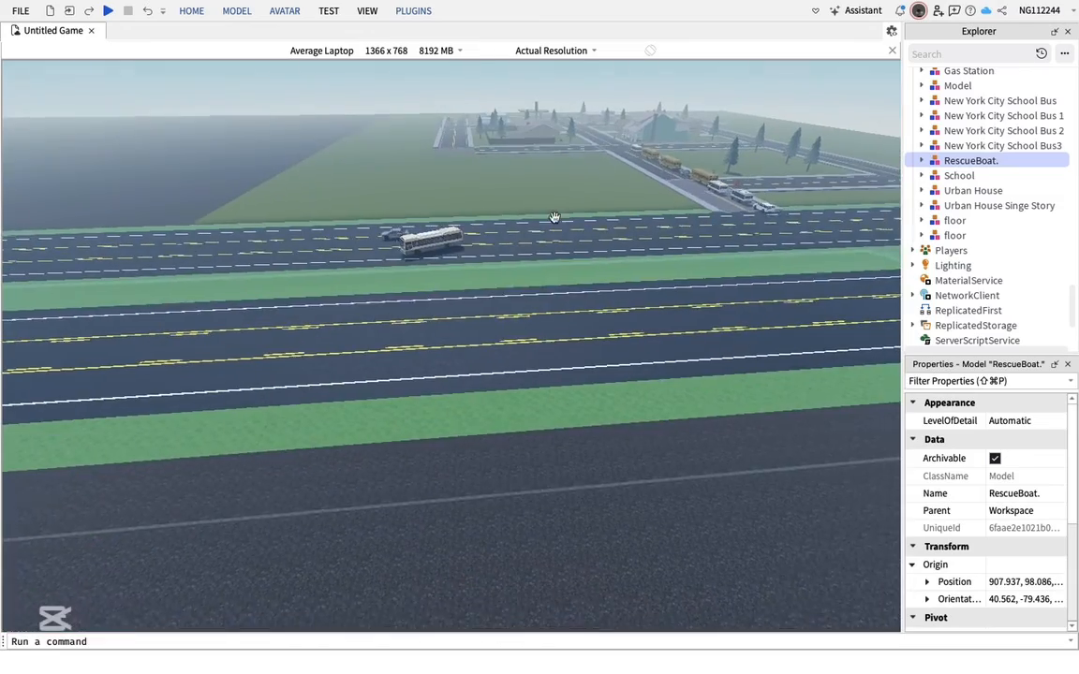
pyautogui.moveTo(544, 468); pyautogui.dragTo(543, 467, button='right')
pyautogui.moveTo(86, 422); pyautogui.dragTo(549, 161)
pyautogui.click(549, 161)
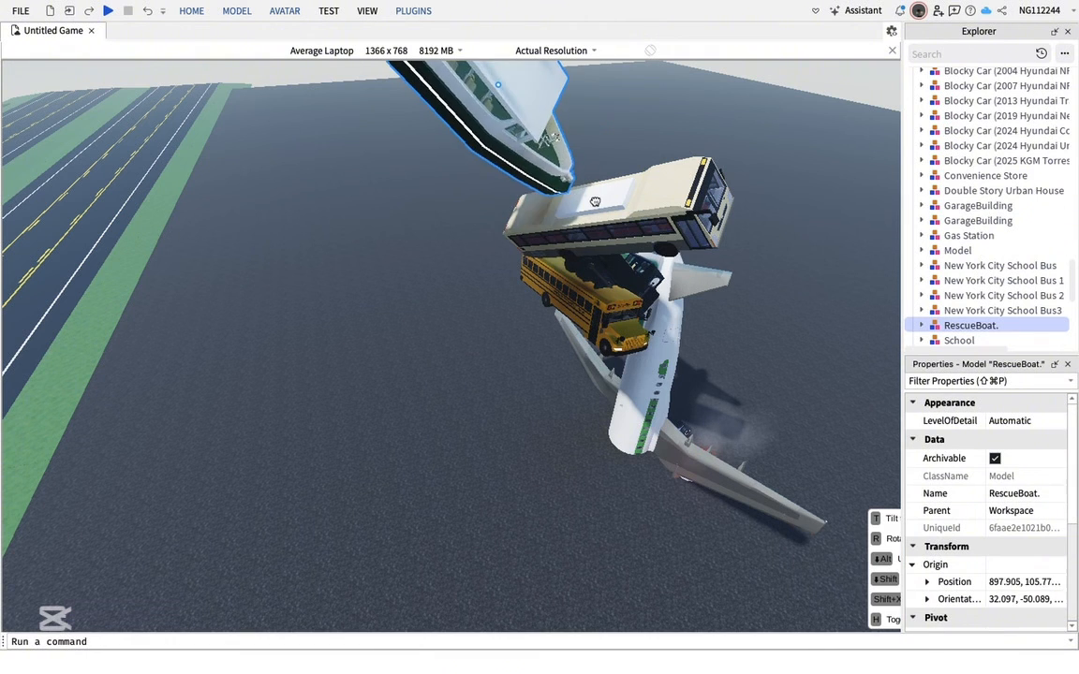
# Nudge the rescue boat's position slightly and deselect it
pyautogui.moveTo(624, 206); pyautogui.dragTo(589, 190)
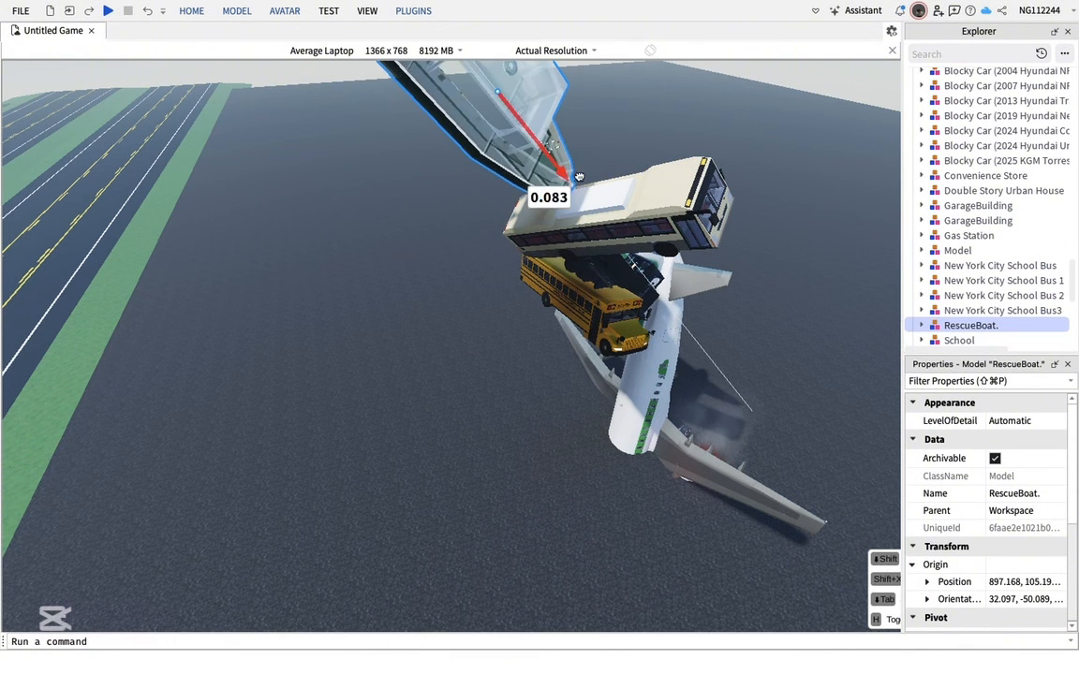
pyautogui.press('q')
pyautogui.click(513, 413)
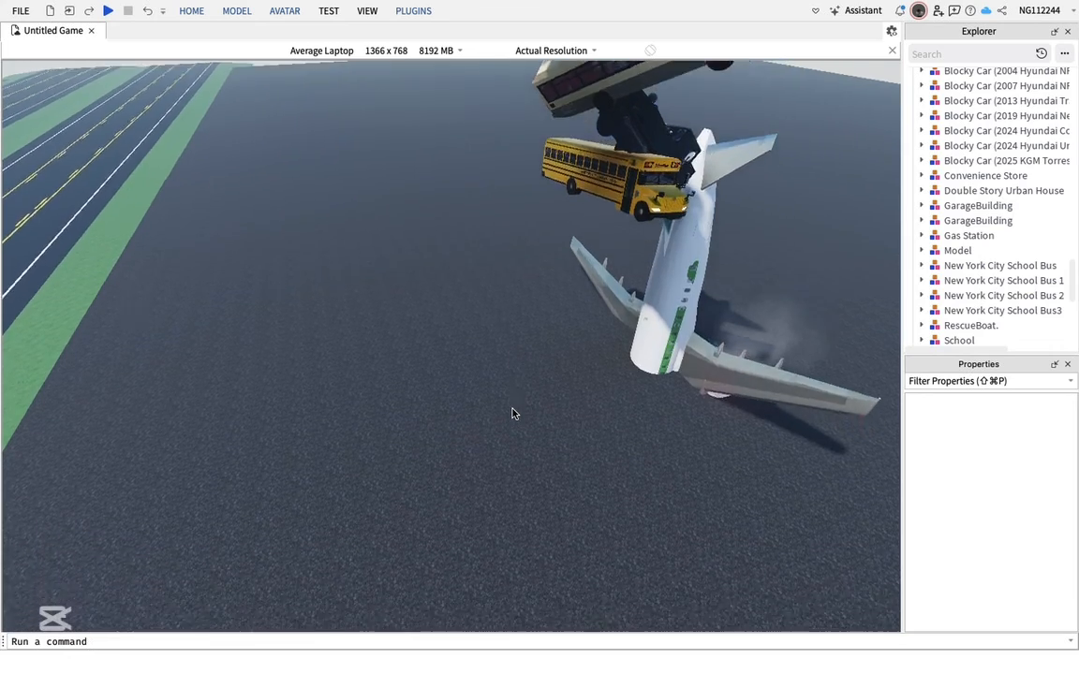
pyautogui.moveTo(513, 414); pyautogui.dragTo(512, 410, button='right')
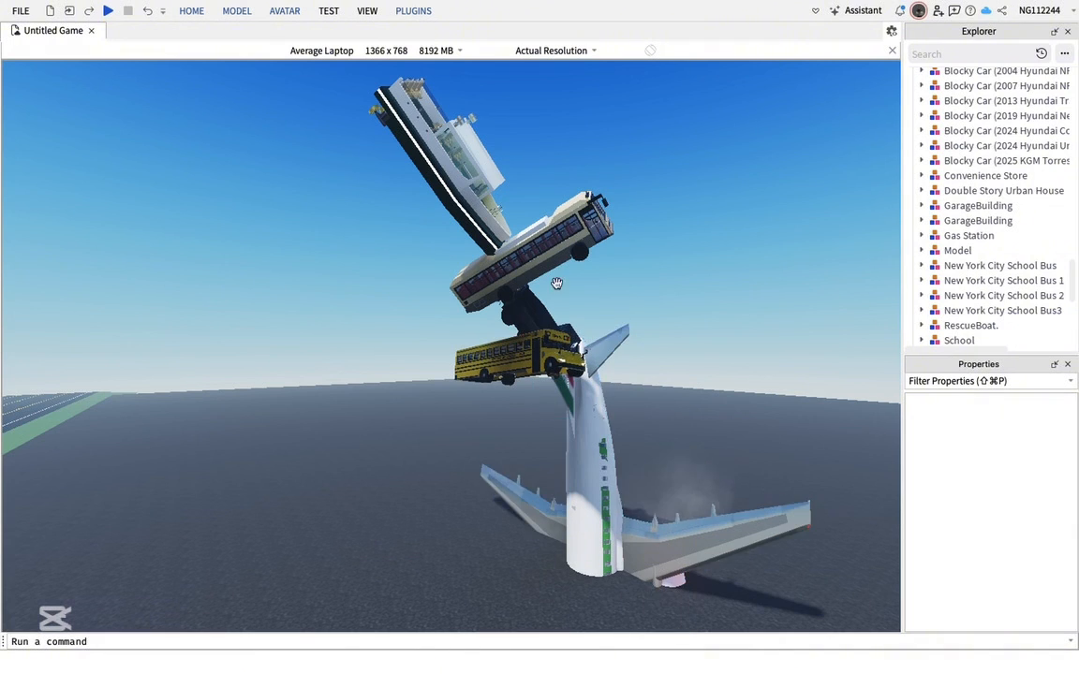
pyautogui.moveTo(934, 7)
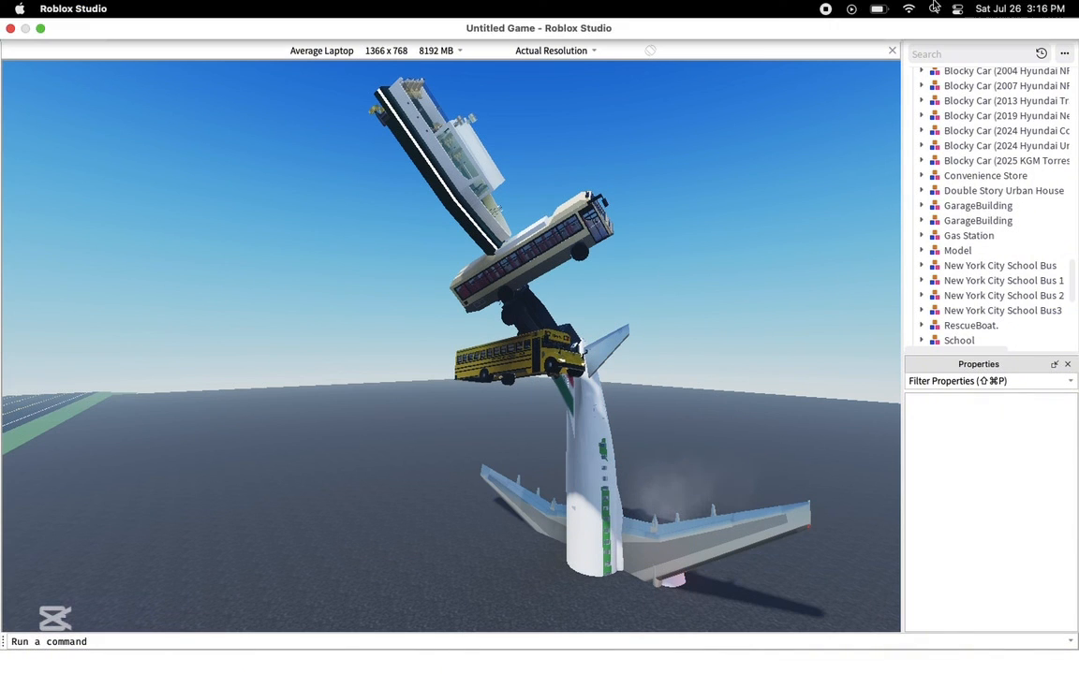